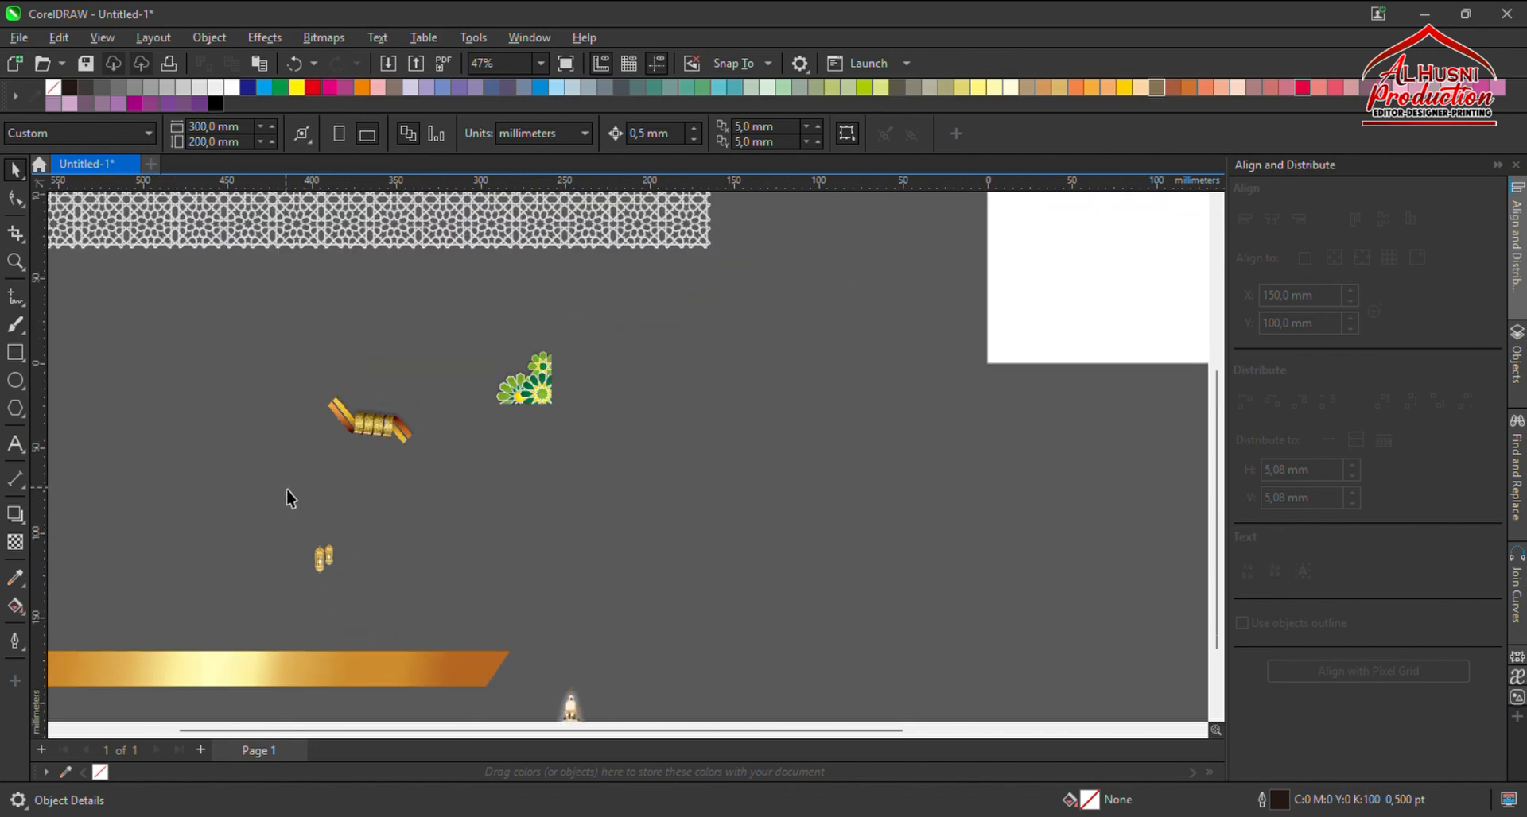
Create a page-sized rectangle, PowerClip the grey geometric pattern into it and open the clipped contents for editing.
{"action": "double_click", "coordinate": [16, 353]}
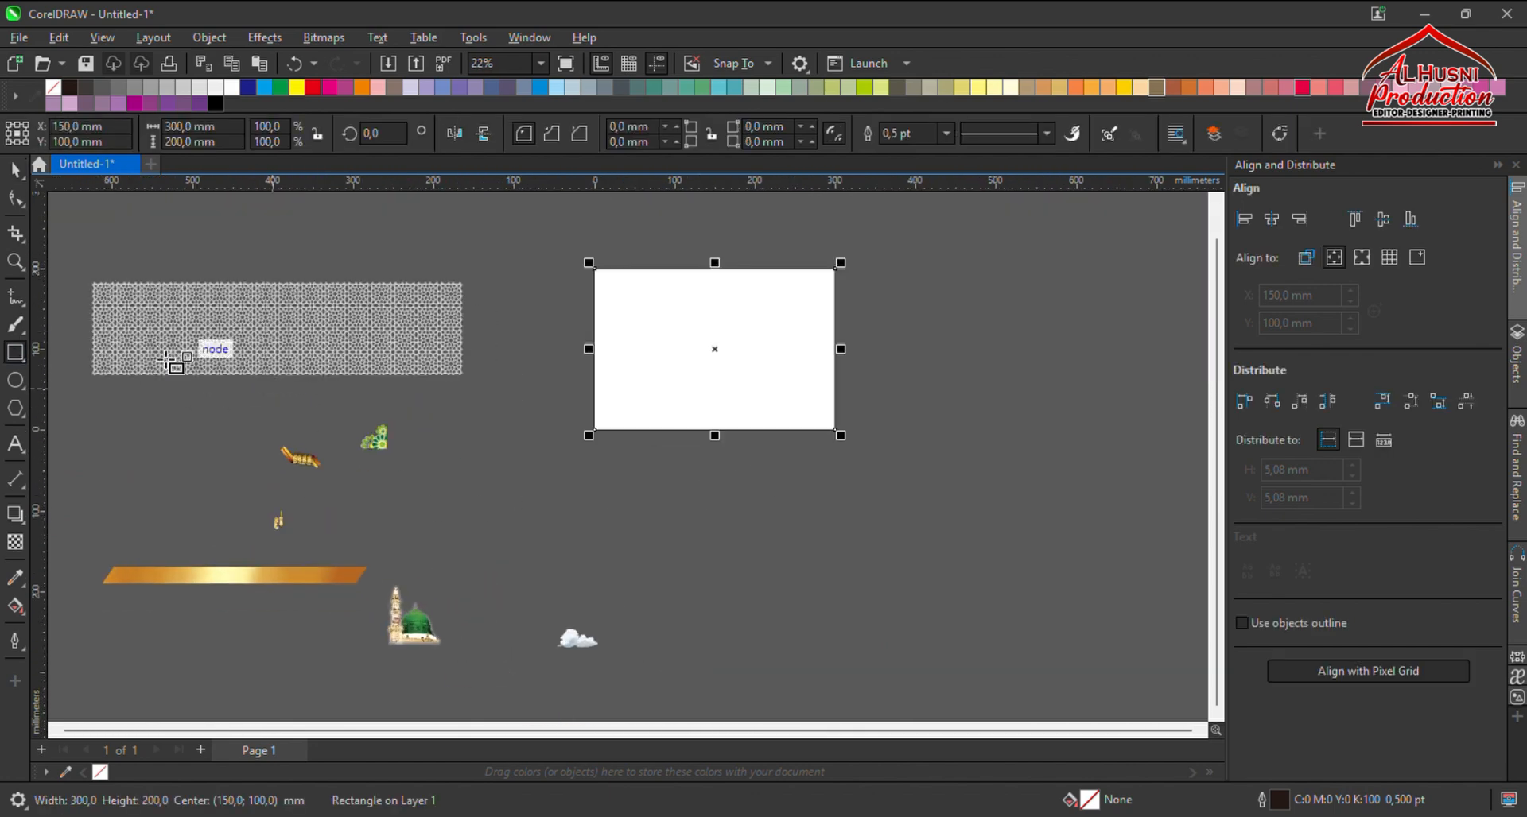
{"action": "key", "text": "space"}
{"action": "left_click", "coordinate": [298, 324]}
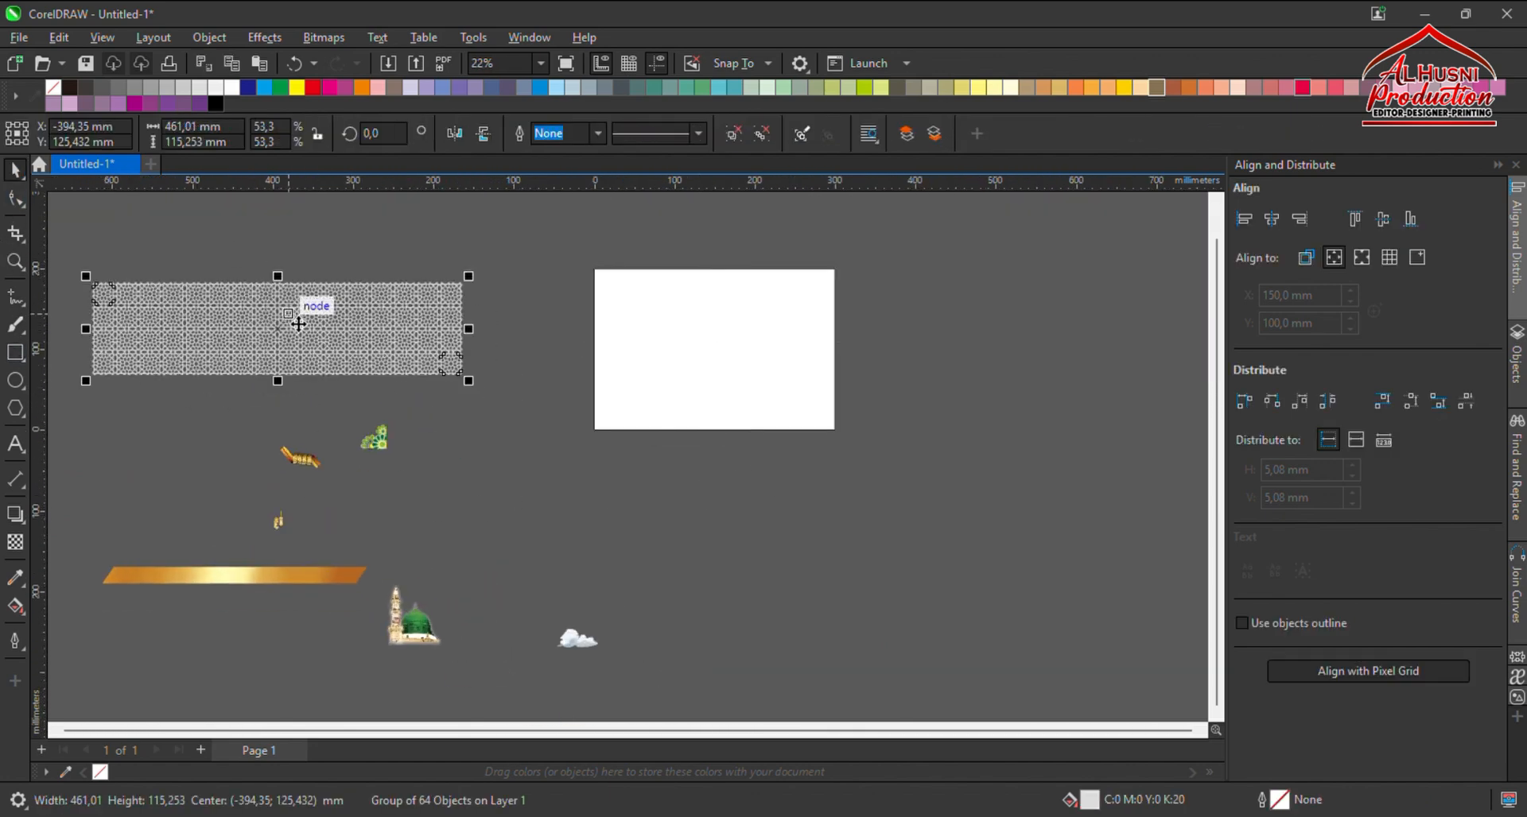
{"action": "left_click", "coordinate": [379, 499]}
{"action": "left_click", "coordinate": [706, 343]}
{"action": "left_click", "coordinate": [99, 221]}
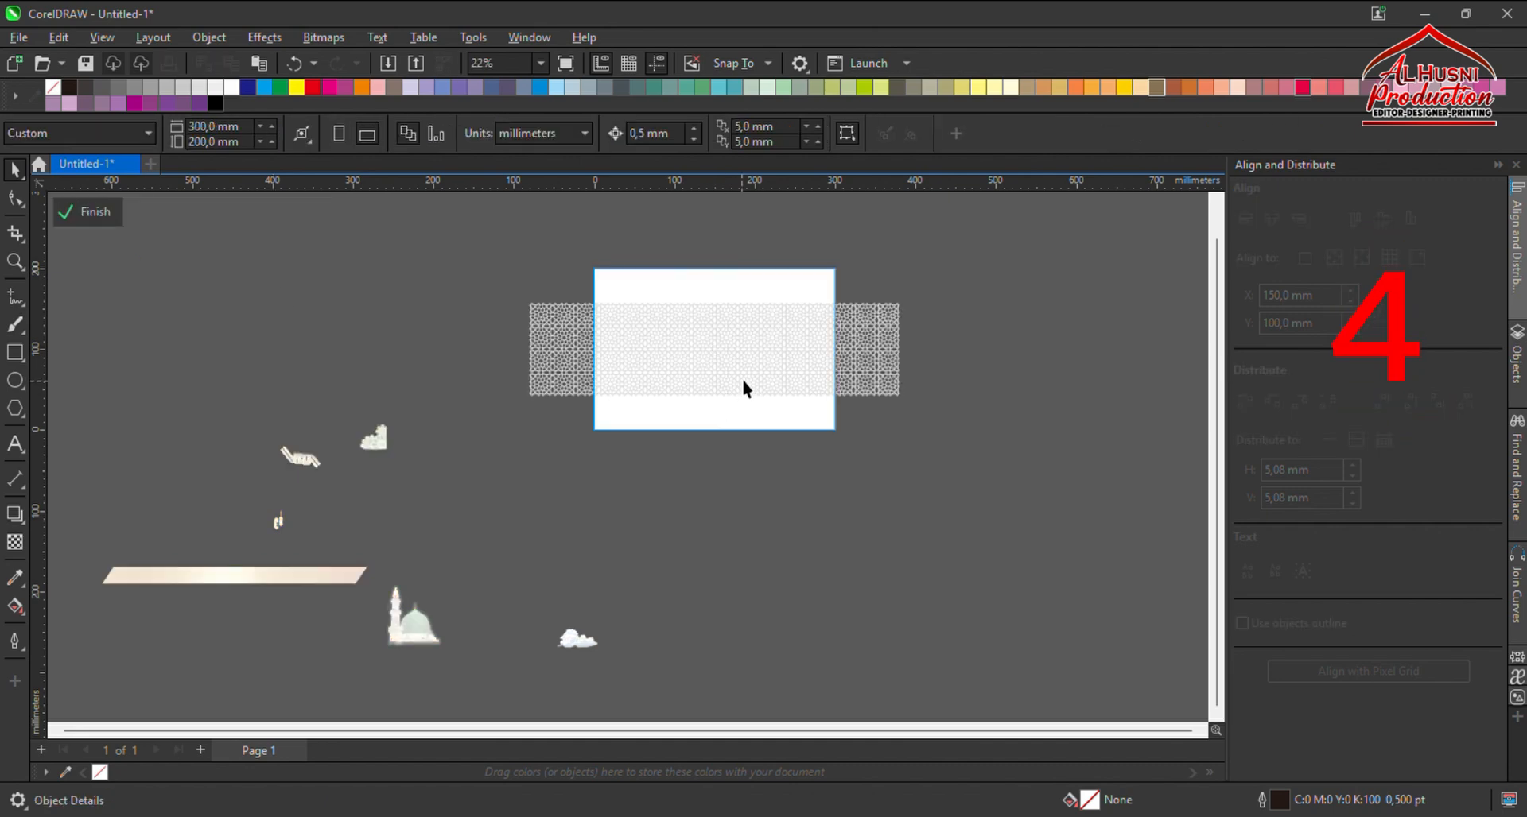
Move the pattern to the frame's upper edge, enlarge it to about 707 × 177 mm and centre it horizontally.
{"action": "scroll", "coordinate": [744, 388], "scroll_direction": "up", "scroll_amount": 1}
{"action": "left_click", "coordinate": [685, 382]}
{"action": "left_click_drag", "start_coordinate": [685, 382], "coordinate": [714, 307]}
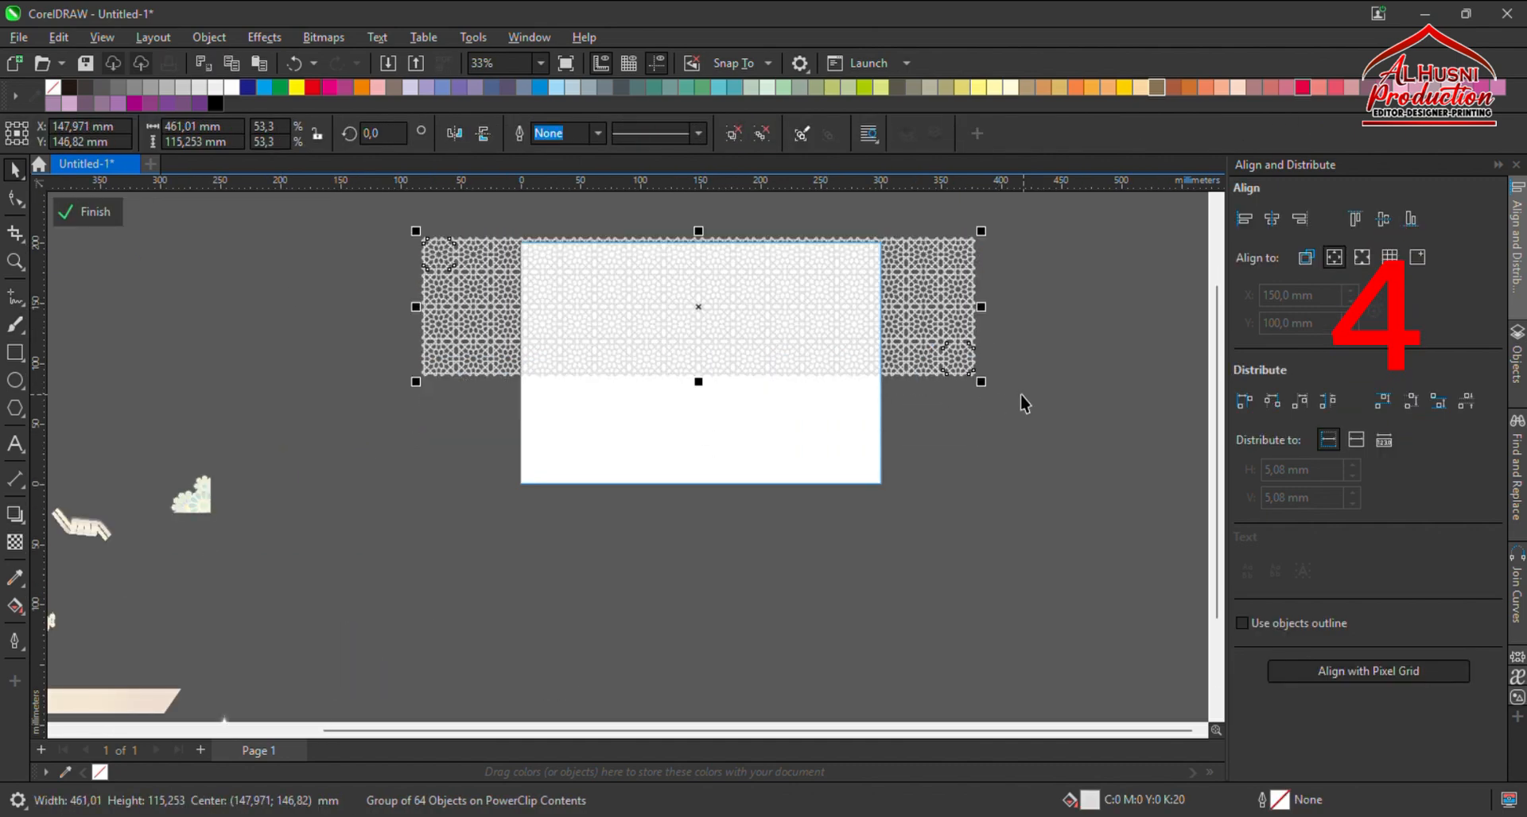
{"action": "left_click_drag", "start_coordinate": [981, 382], "coordinate": [1183, 511]}
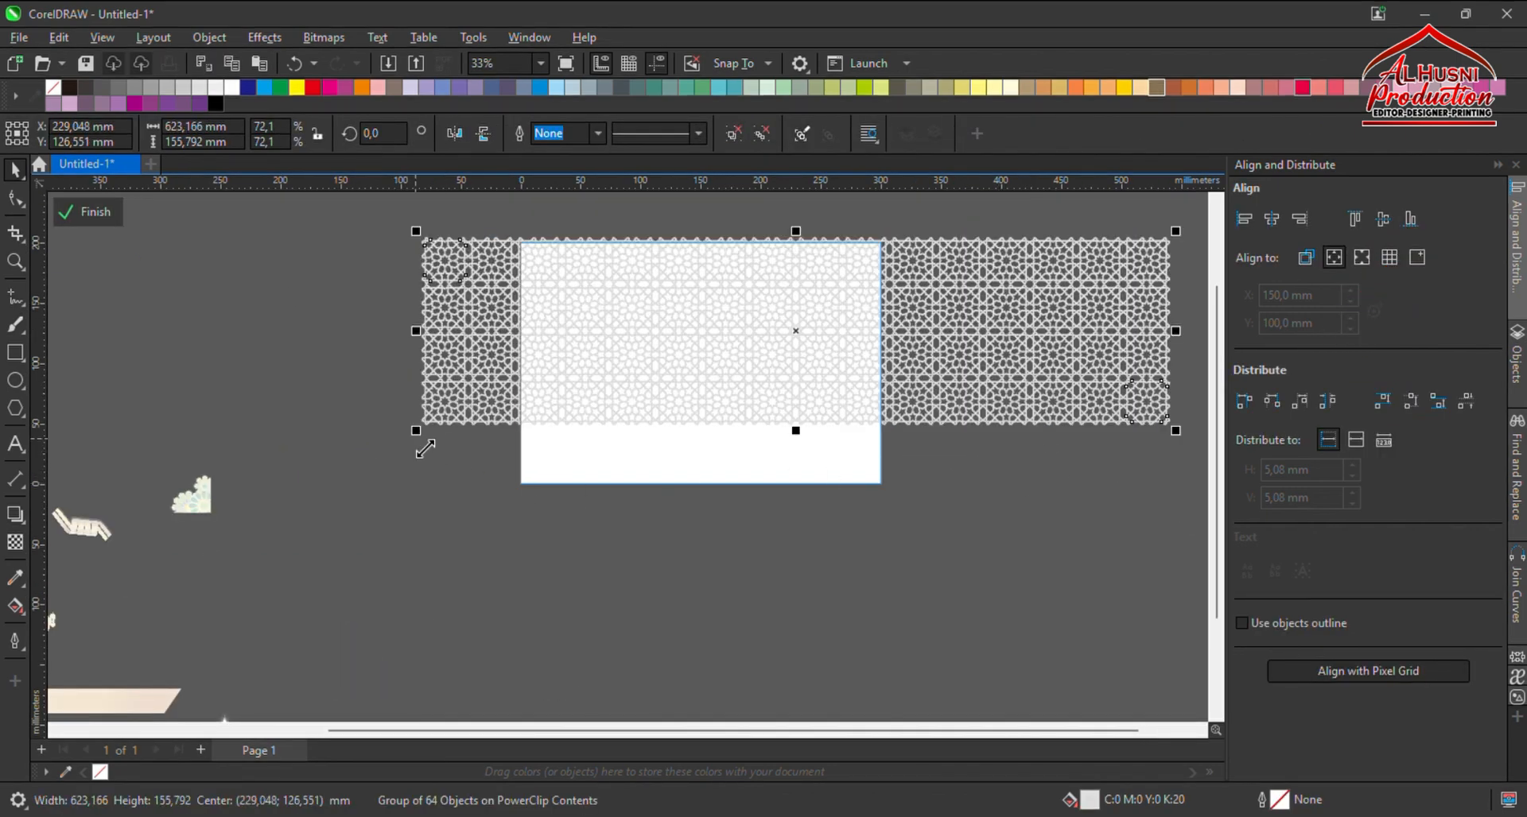
{"action": "left_click_drag", "start_coordinate": [424, 447], "coordinate": [317, 518]}
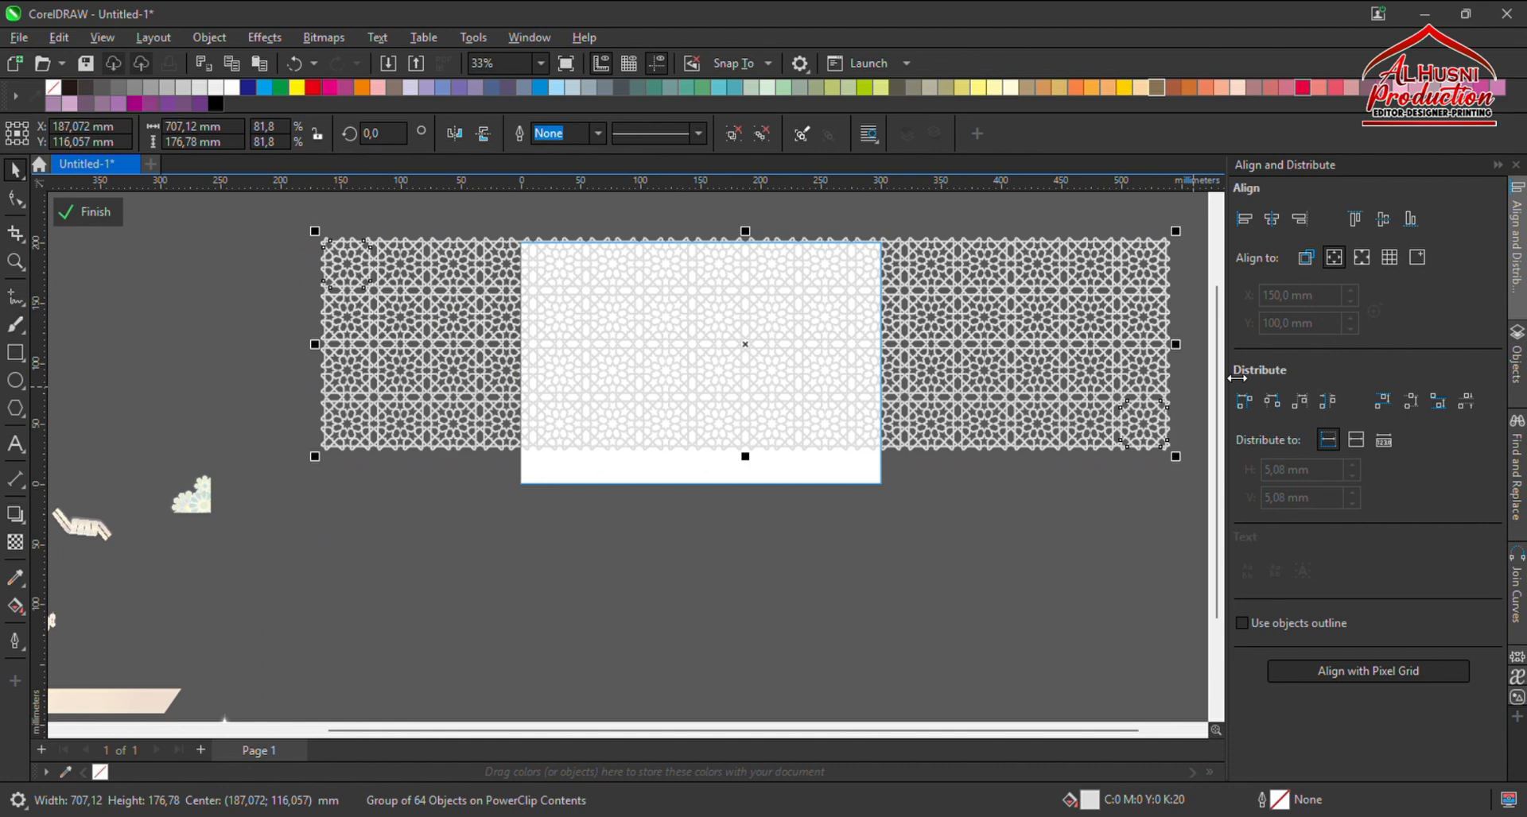
{"action": "left_click", "coordinate": [1273, 223]}
{"action": "left_click", "coordinate": [802, 527]}
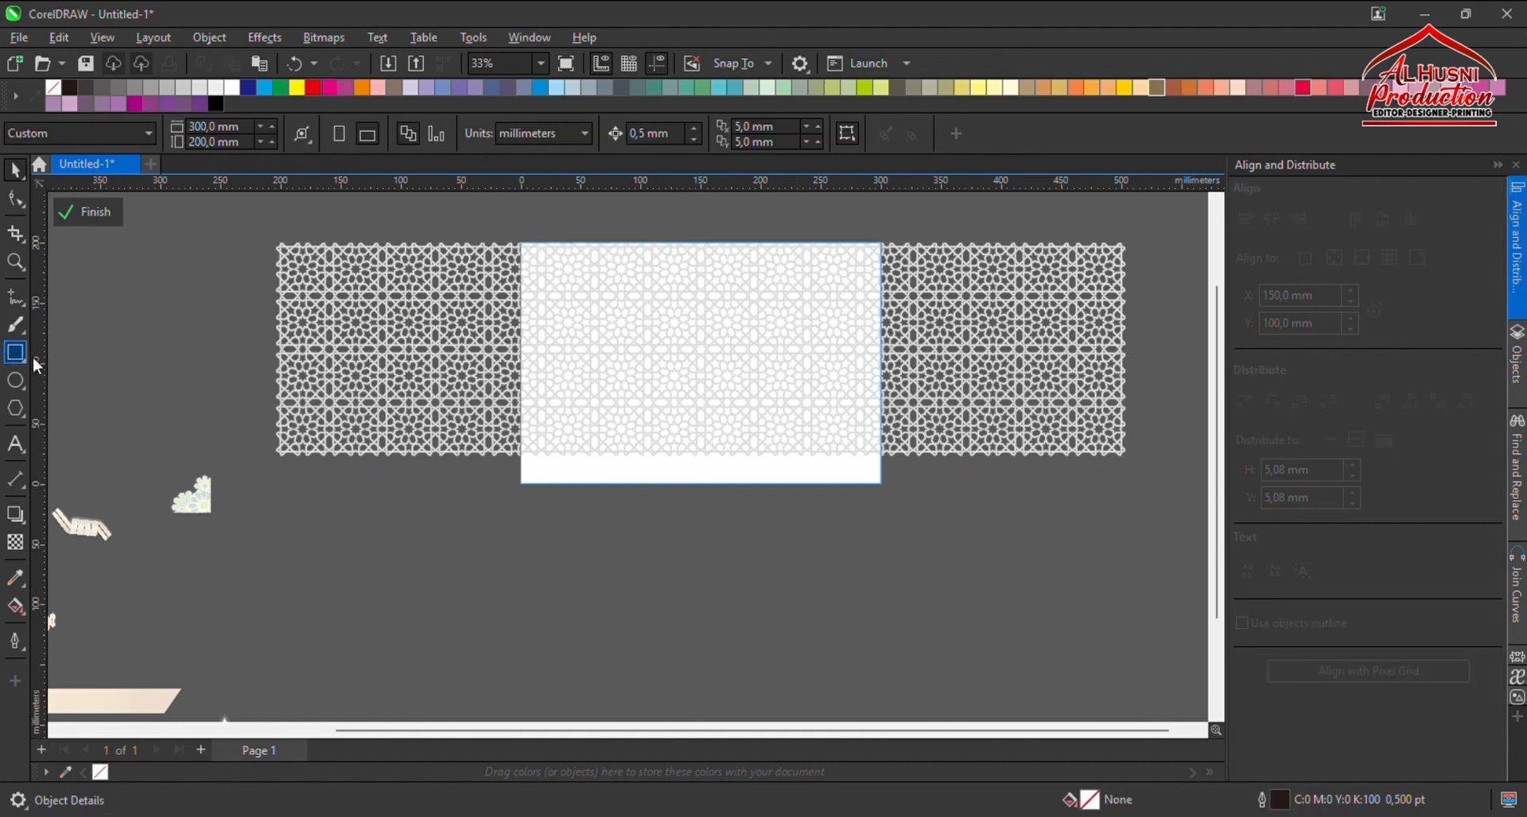
Draw a white rectangle without outline, about 546 × 134 mm, across the pattern's lower part.
{"action": "mouse_move", "coordinate": [354, 570]}
{"action": "left_mouse_down"}
{"action": "mouse_move", "coordinate": [1043, 453]}
{"action": "mouse_move", "coordinate": [1021, 397]}
{"action": "left_mouse_up"}
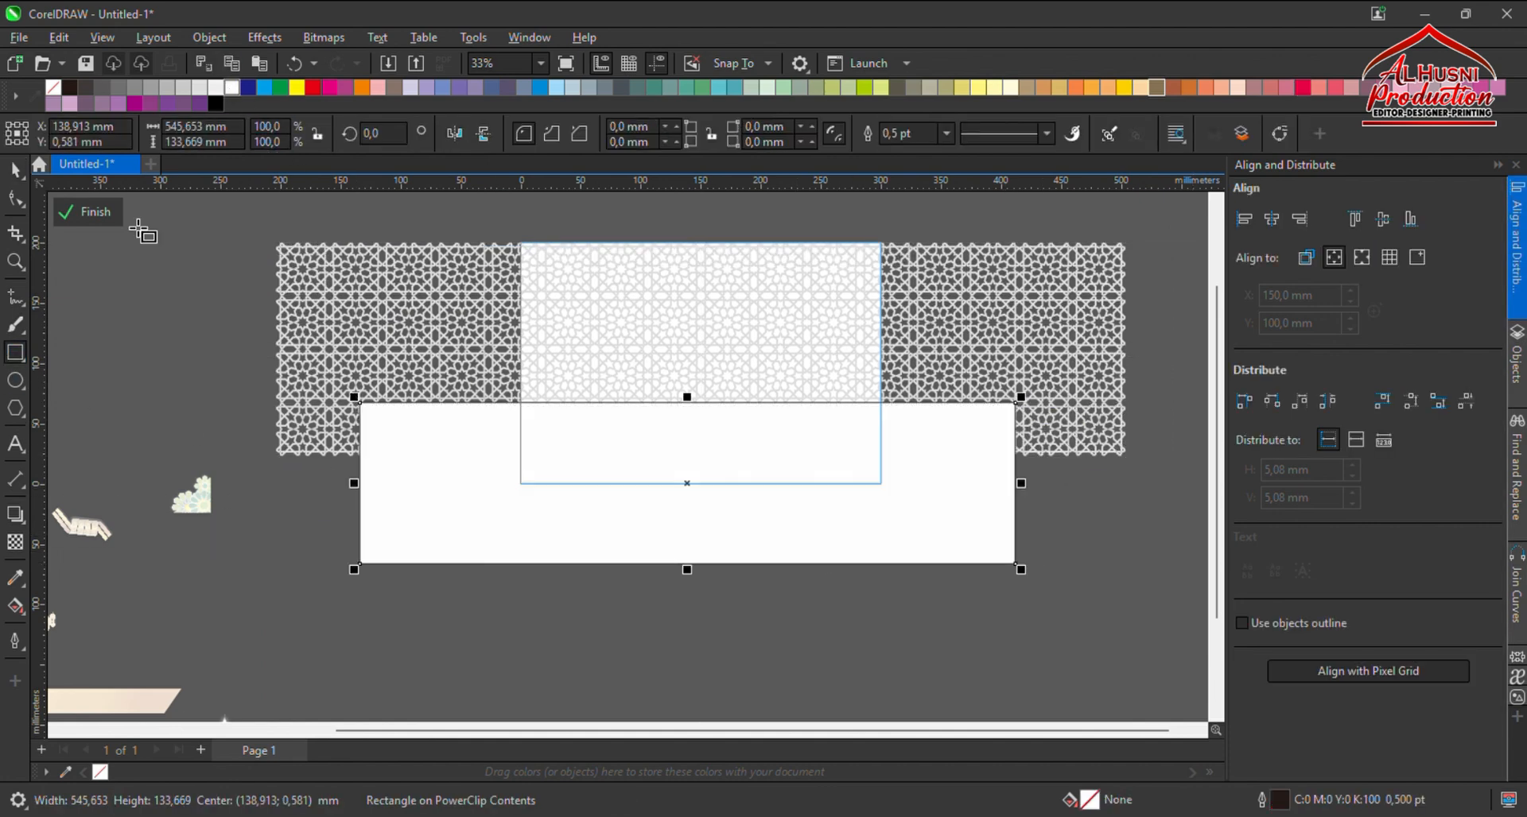
{"action": "right_click", "coordinate": [52, 91]}
Fade the white rectangle's upper edge with a vertical gradient transparency and align the rectangle to the page bottom.
{"action": "left_click", "coordinate": [15, 545]}
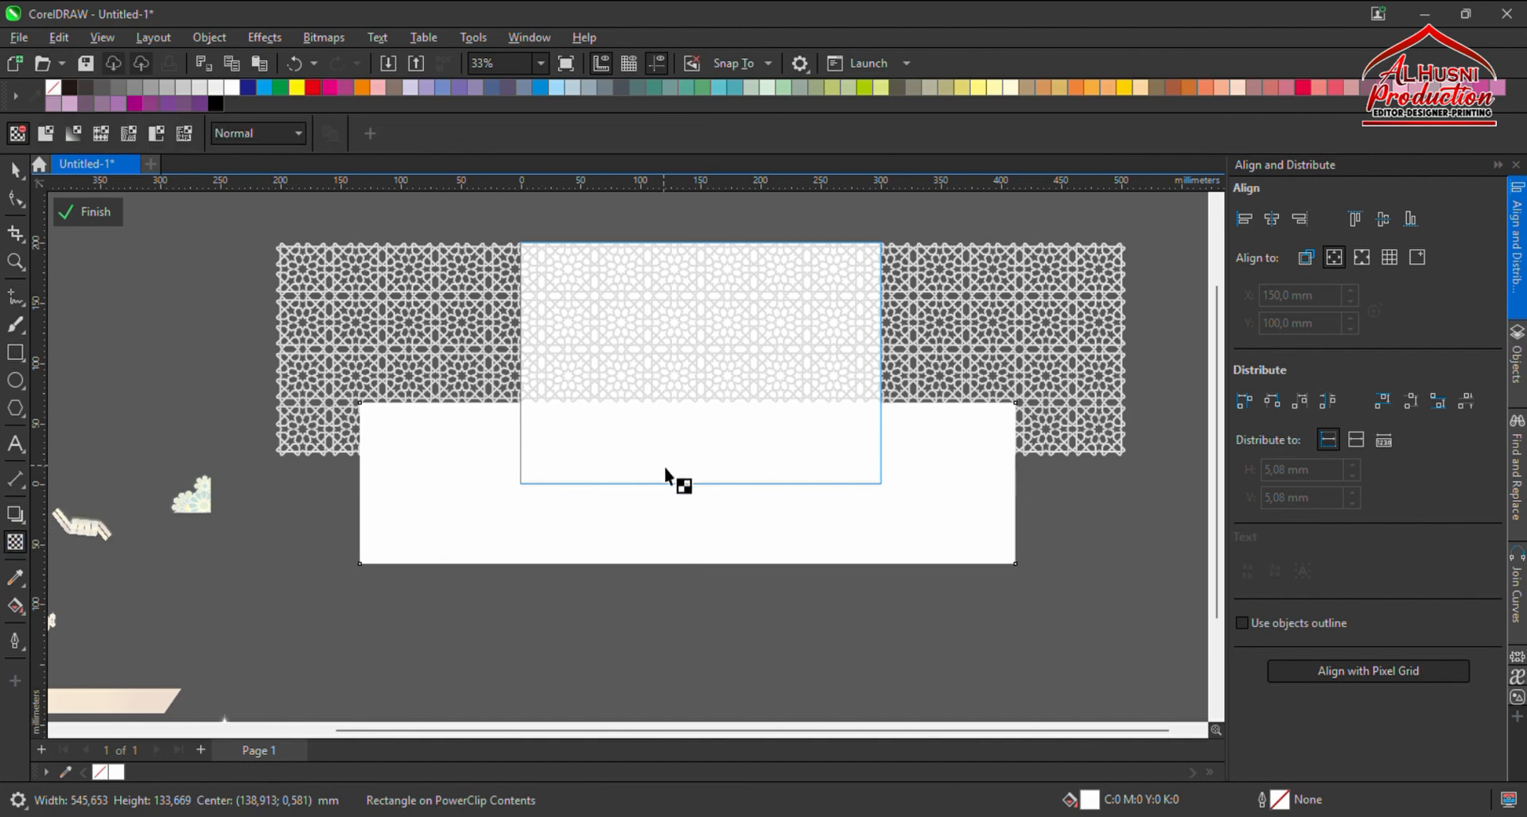
{"action": "left_click_drag", "start_coordinate": [708, 413], "coordinate": [707, 416]}
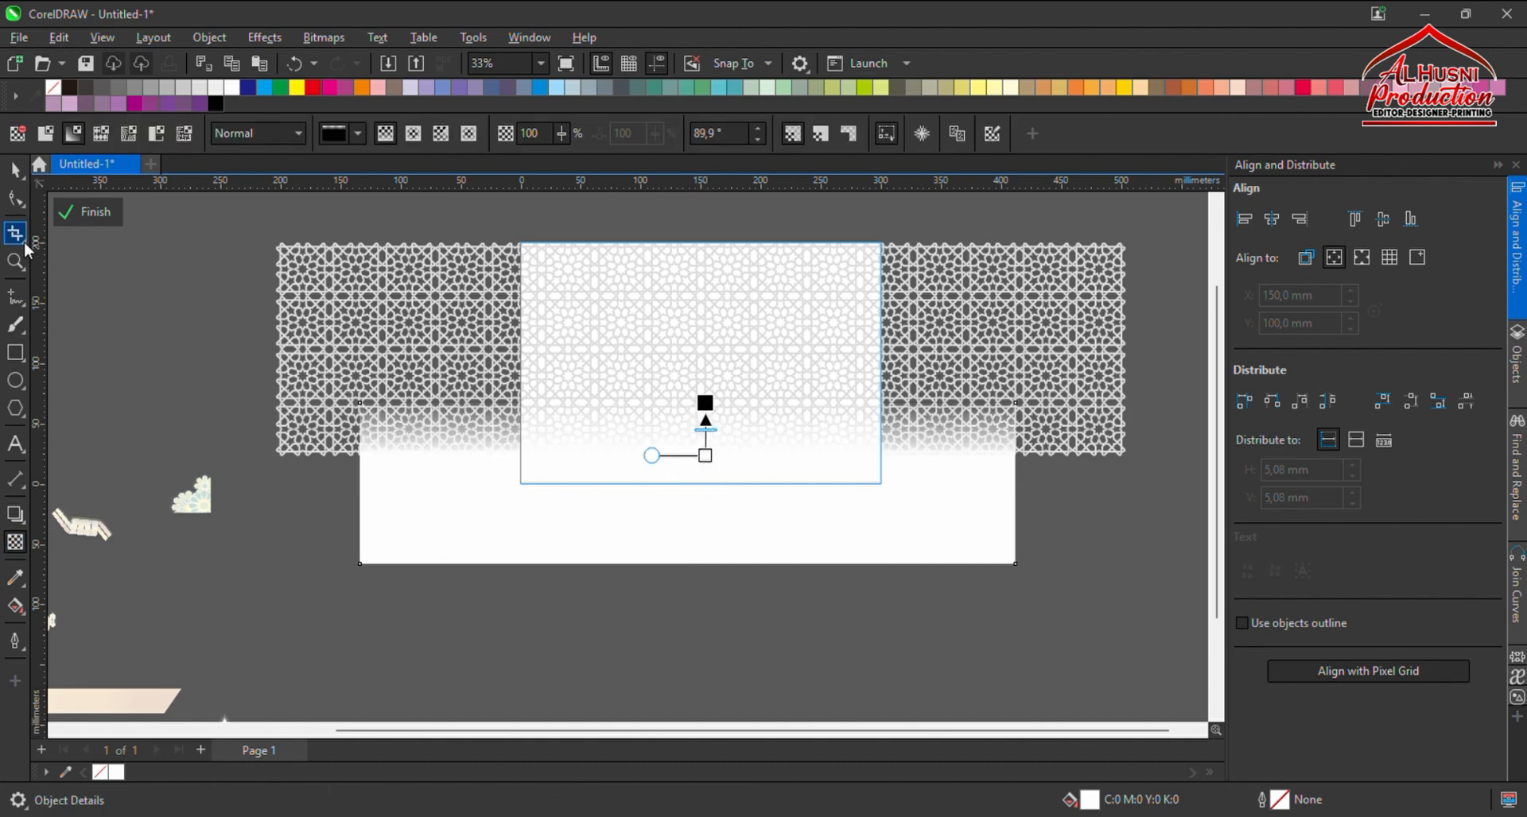
{"action": "left_click", "coordinate": [15, 169]}
{"action": "left_click", "coordinate": [1411, 219]}
Shrink the pattern to about 537 × 134 mm, align it to the page top and finish editing the PowerClip.
{"action": "left_click", "coordinate": [1059, 320]}
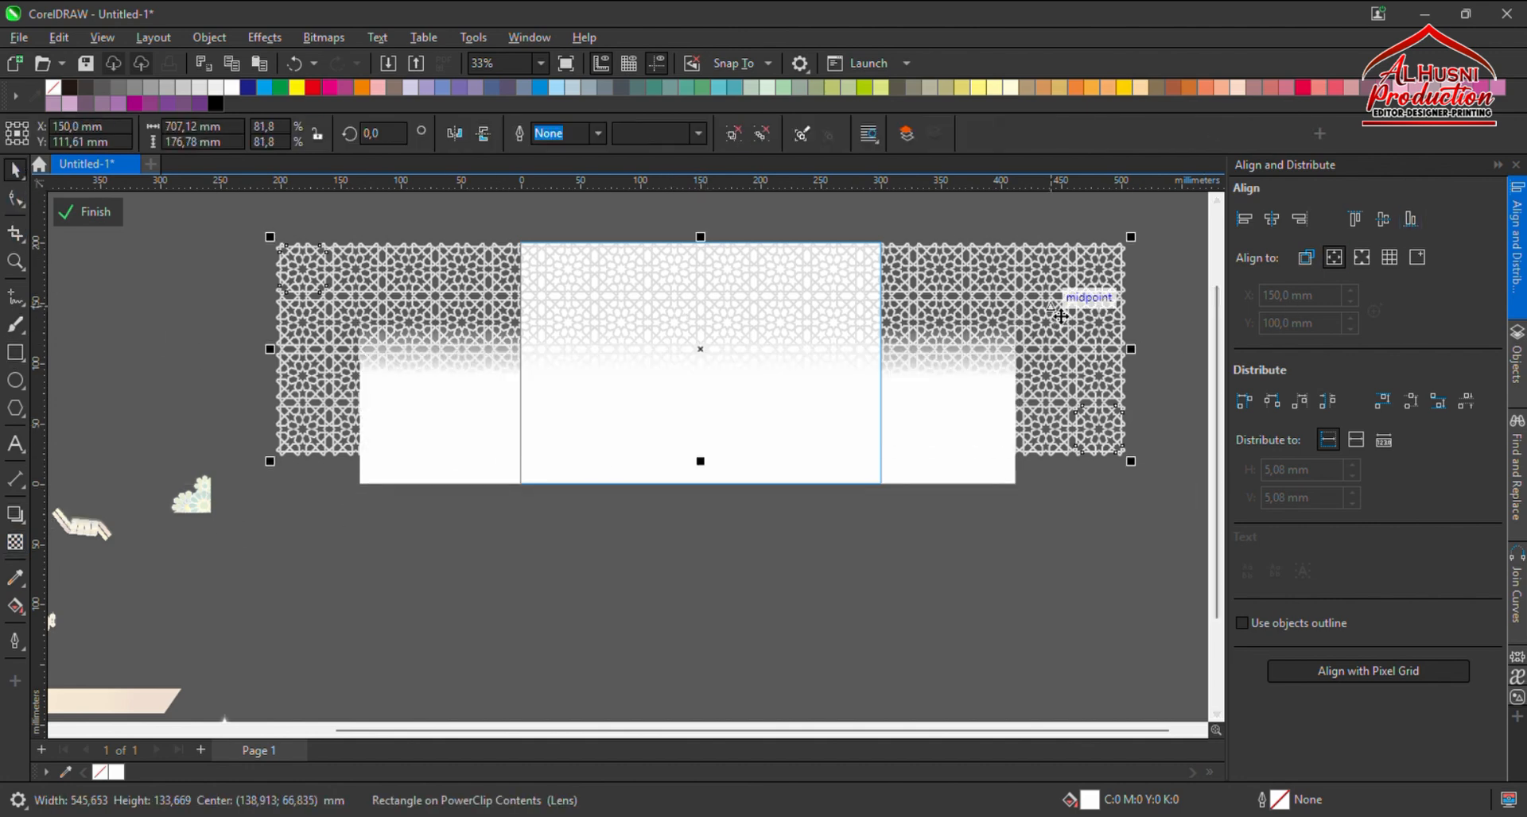
{"action": "left_click_drag", "start_coordinate": [1145, 474], "coordinate": [1042, 450]}
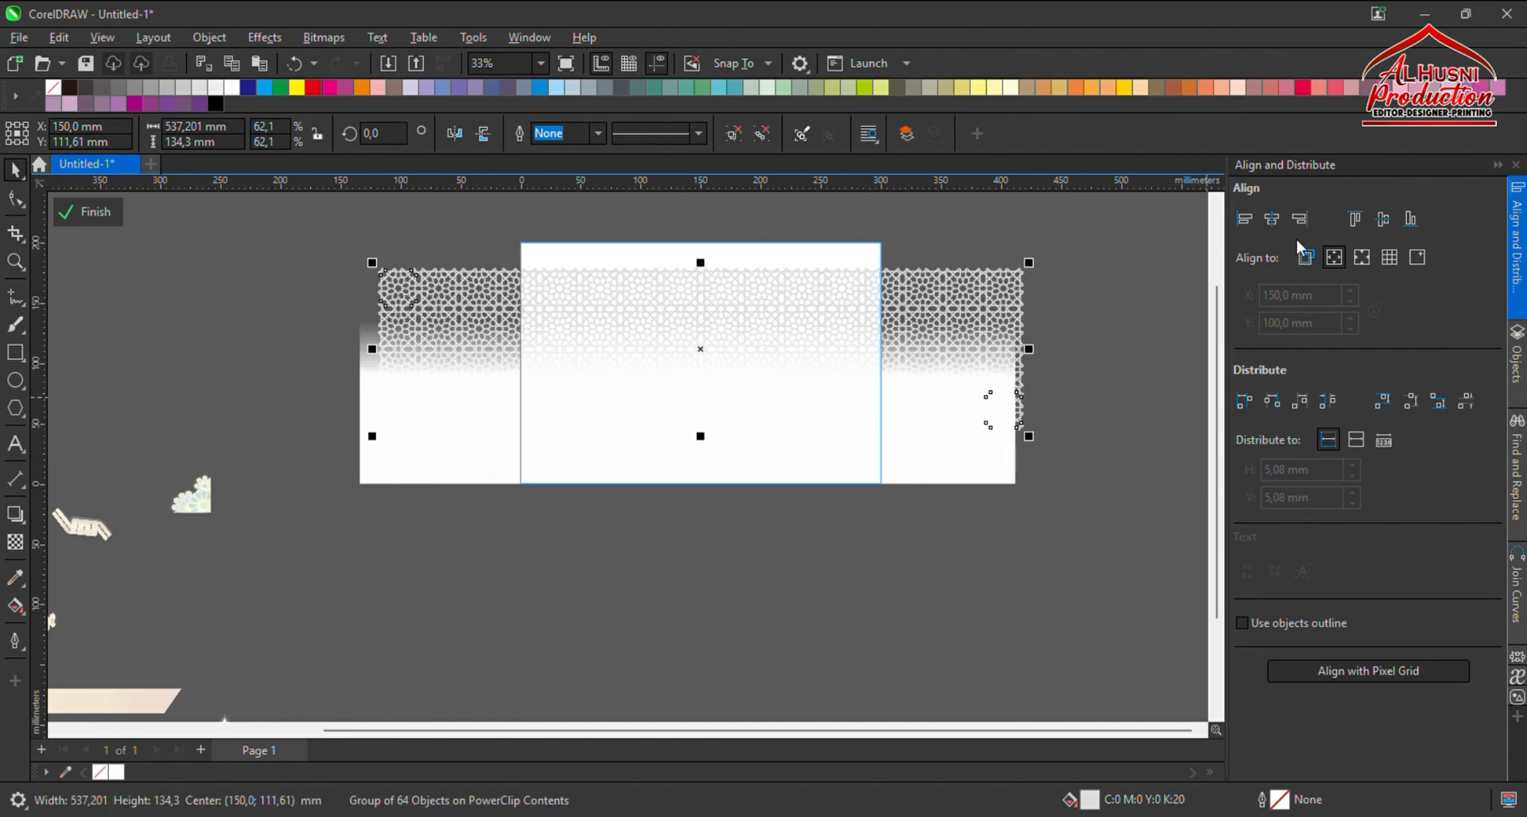
{"action": "key", "text": "t"}
{"action": "left_click", "coordinate": [851, 382]}
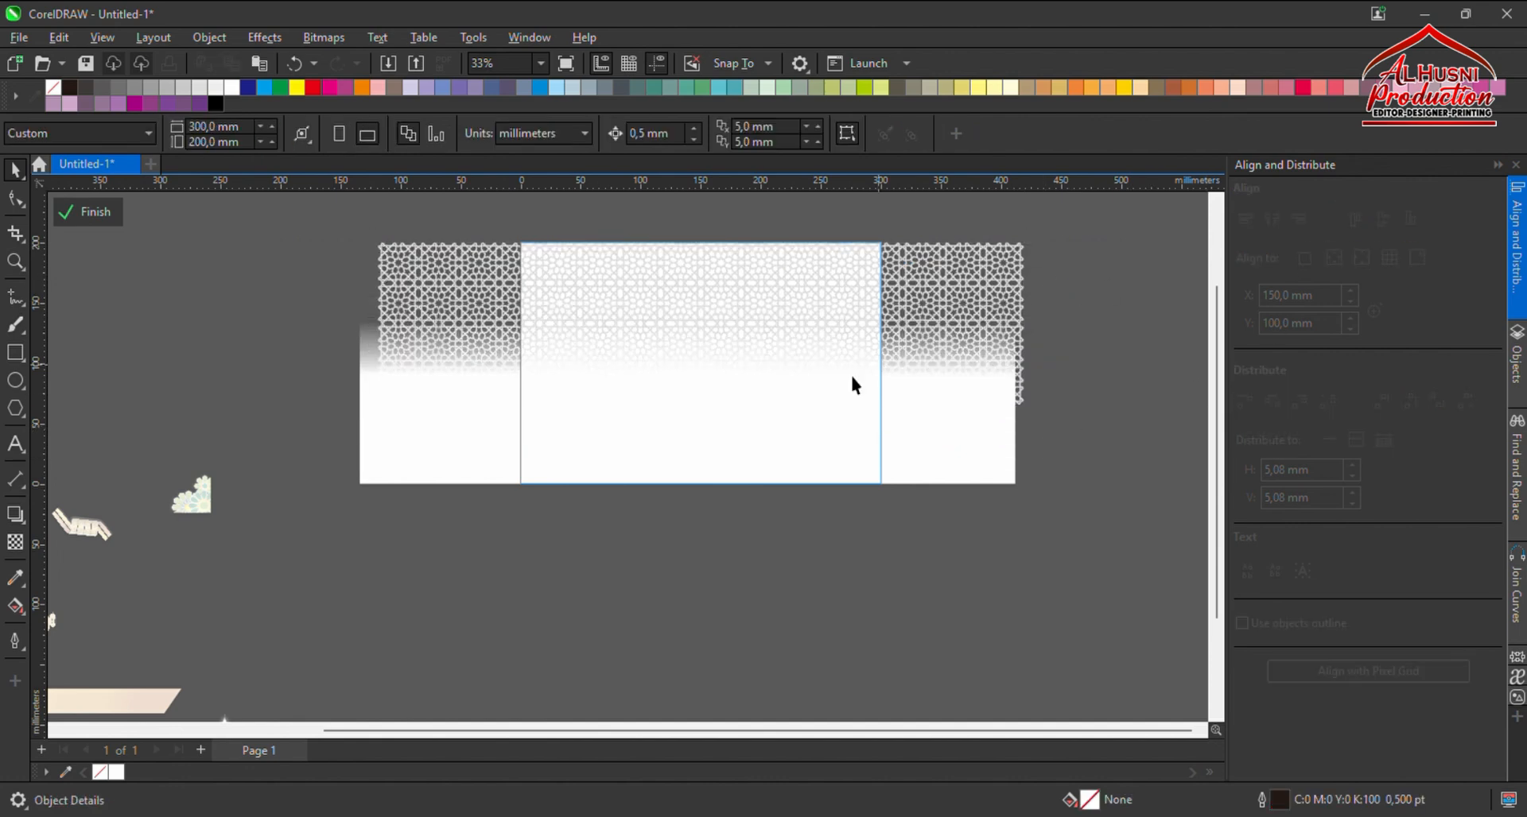
{"action": "left_click", "coordinate": [85, 209]}
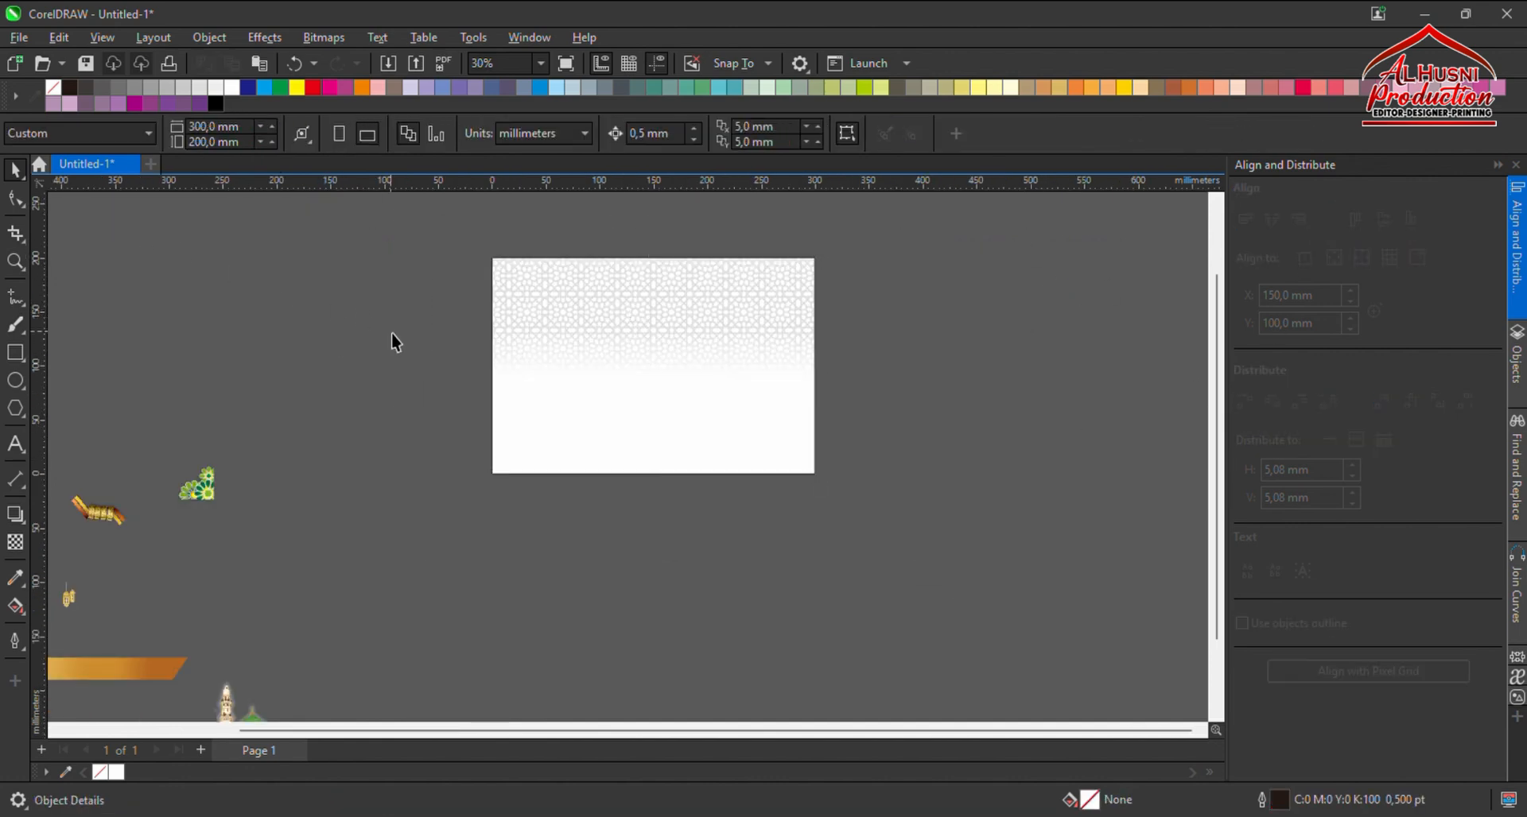
Move the gold ribbon ornament onto the page's upper right corner.
{"action": "scroll", "coordinate": [612, 393], "scroll_direction": "down", "scroll_amount": 1}
{"action": "scroll", "coordinate": [509, 417], "scroll_direction": "up", "scroll_amount": 1}
{"action": "scroll", "coordinate": [502, 424], "scroll_direction": "down", "scroll_amount": 1}
{"action": "scroll", "coordinate": [382, 489], "scroll_direction": "up", "scroll_amount": 1}
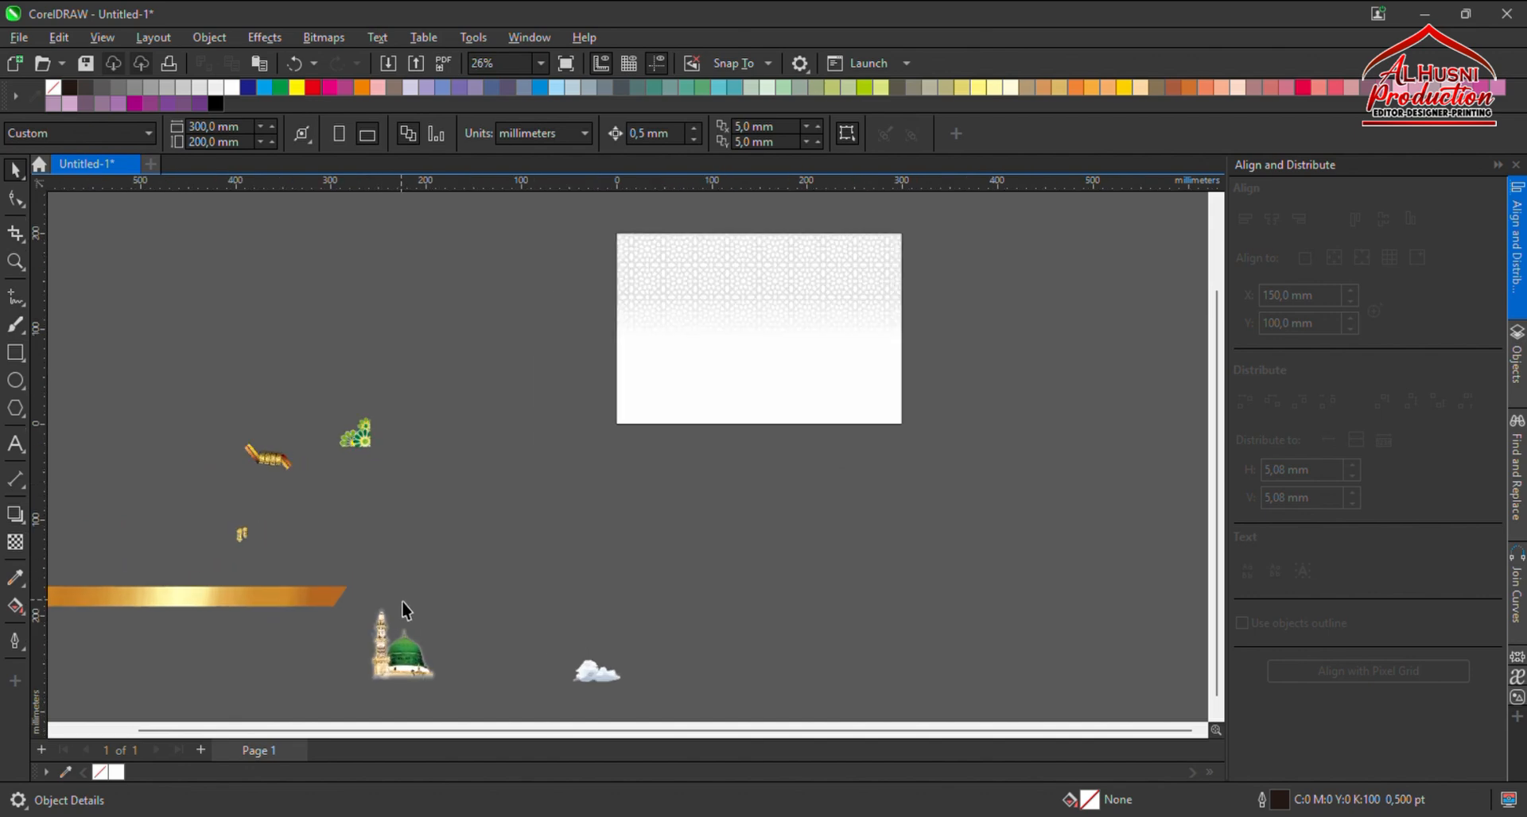
{"action": "left_click_drag", "start_coordinate": [293, 467], "coordinate": [871, 231]}
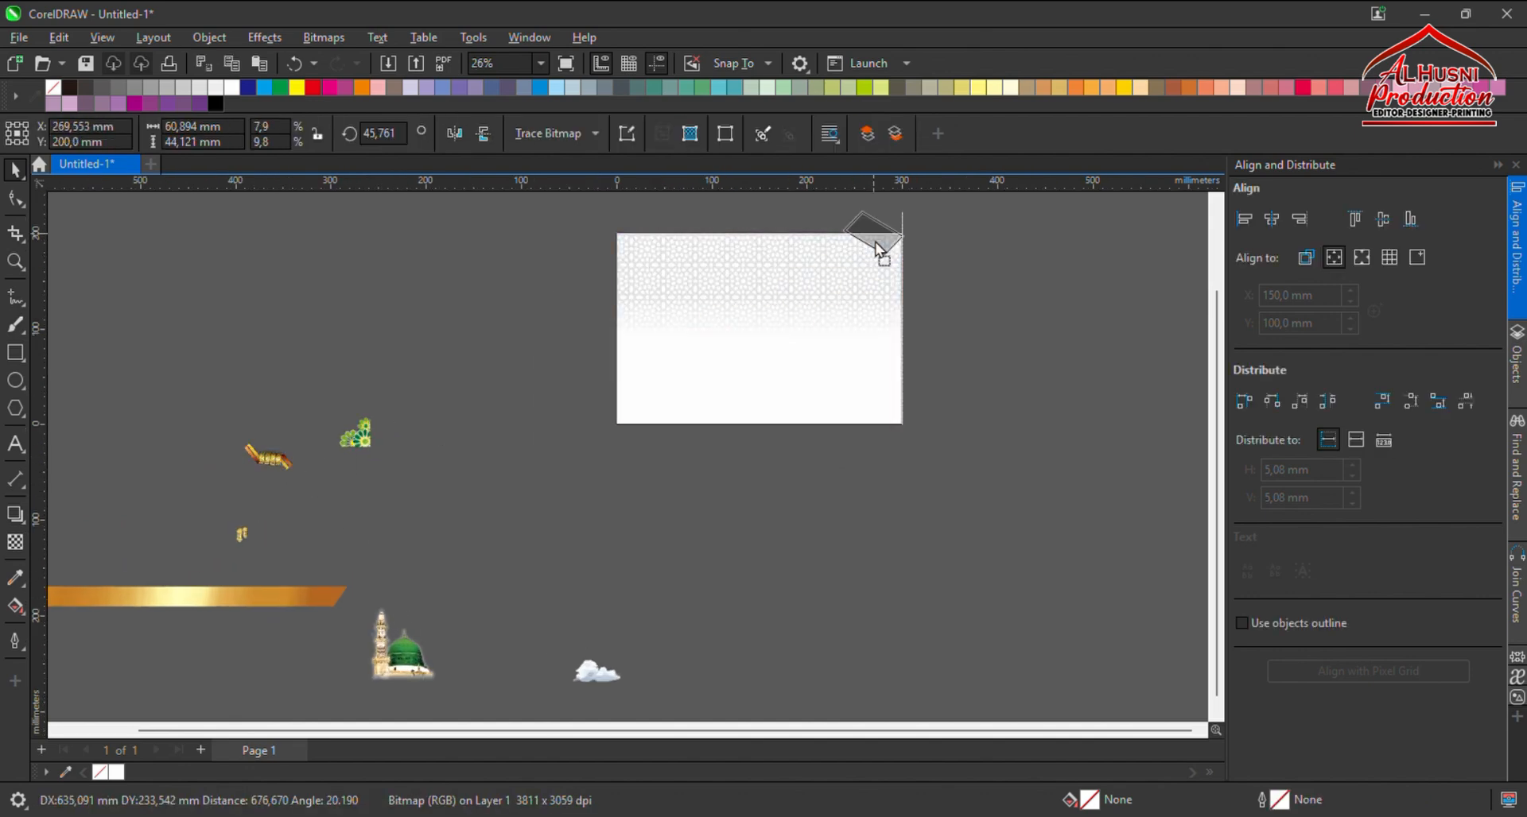
{"action": "scroll", "coordinate": [870, 228], "scroll_direction": "up", "scroll_amount": 2}
{"action": "scroll", "coordinate": [803, 299], "scroll_direction": "down", "scroll_amount": 1}
{"action": "scroll", "coordinate": [855, 299], "scroll_direction": "up", "scroll_amount": 2}
{"action": "left_click_drag", "start_coordinate": [800, 290], "coordinate": [830, 328]}
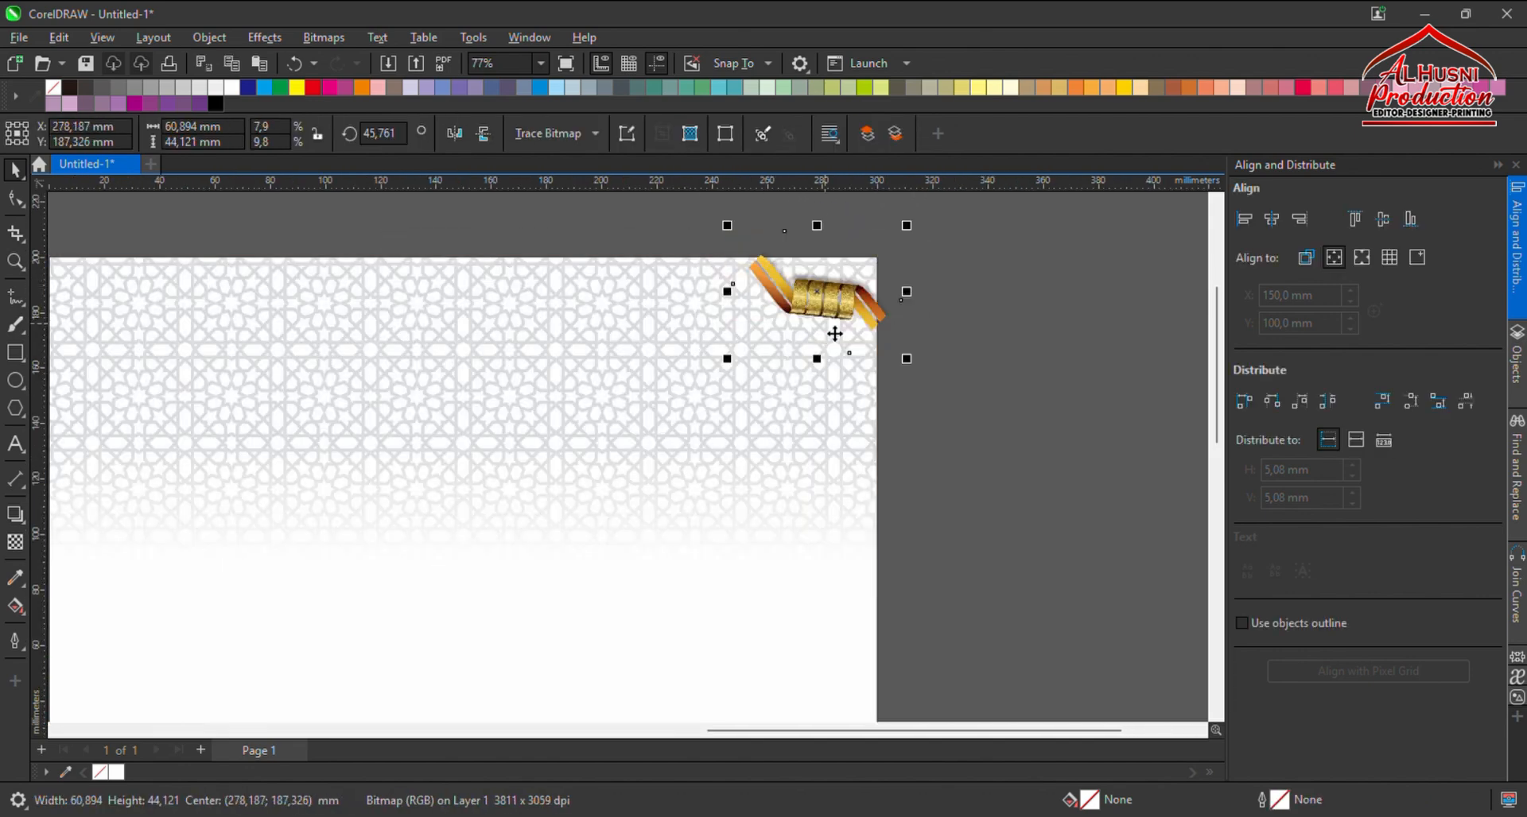
Enlarge the gold ribbon to about 107 × 78 mm and nudge it so it wraps over the page's upper right corner.
{"action": "left_click_drag", "start_coordinate": [729, 361], "coordinate": [809, 317]}
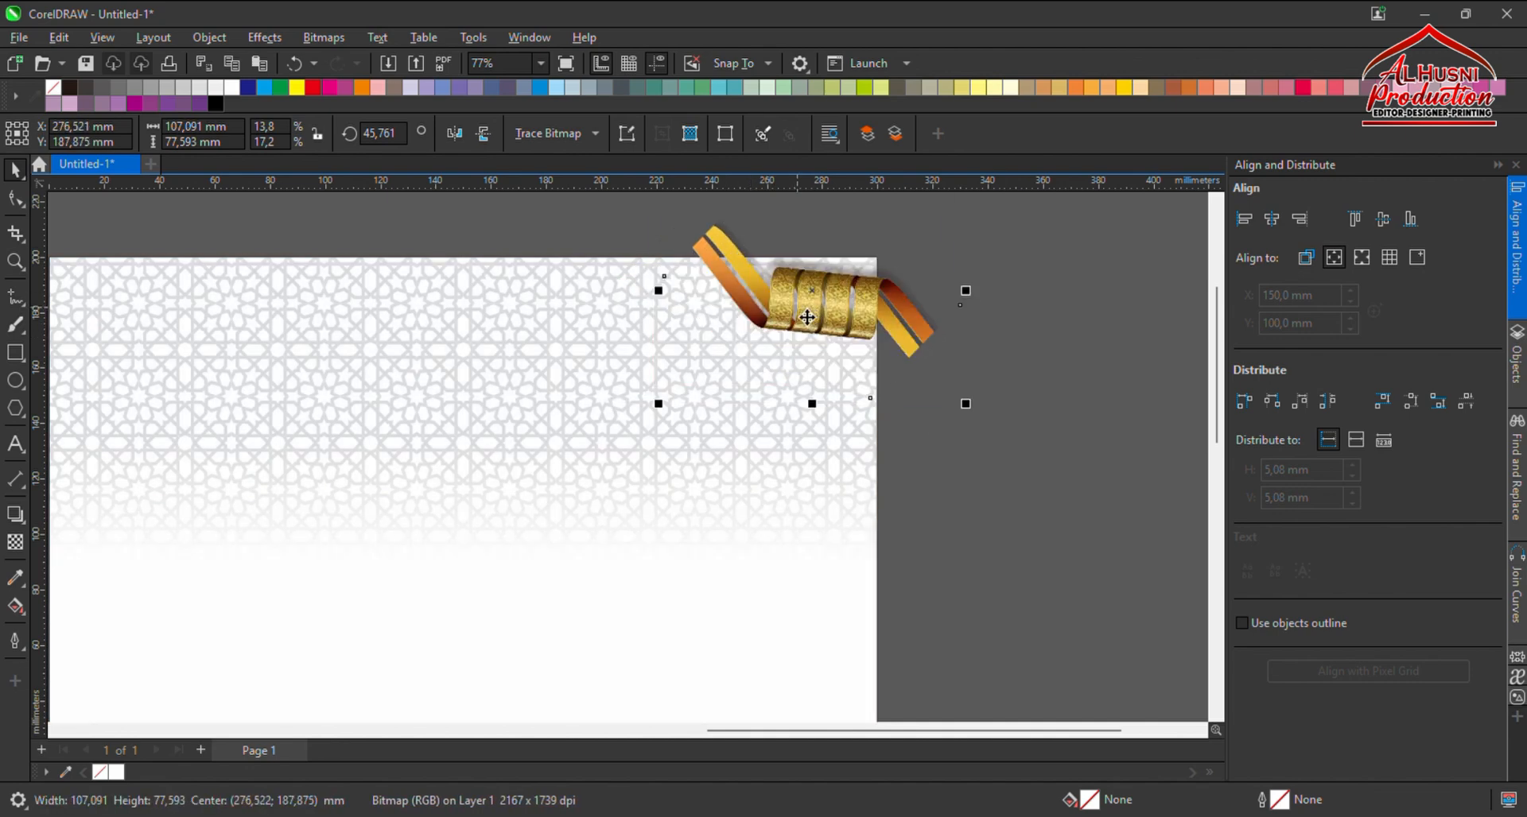
{"action": "key", "text": "Up"}
{"action": "key", "text": "Left"}
{"action": "key", "text": "Left"}
Place a horizontally mirrored copy of the gold ribbon on the page's upper left corner.
{"action": "scroll", "coordinate": [807, 318], "scroll_direction": "down", "scroll_amount": 4}
{"action": "scroll", "coordinate": [807, 317], "scroll_direction": "up", "scroll_amount": 1}
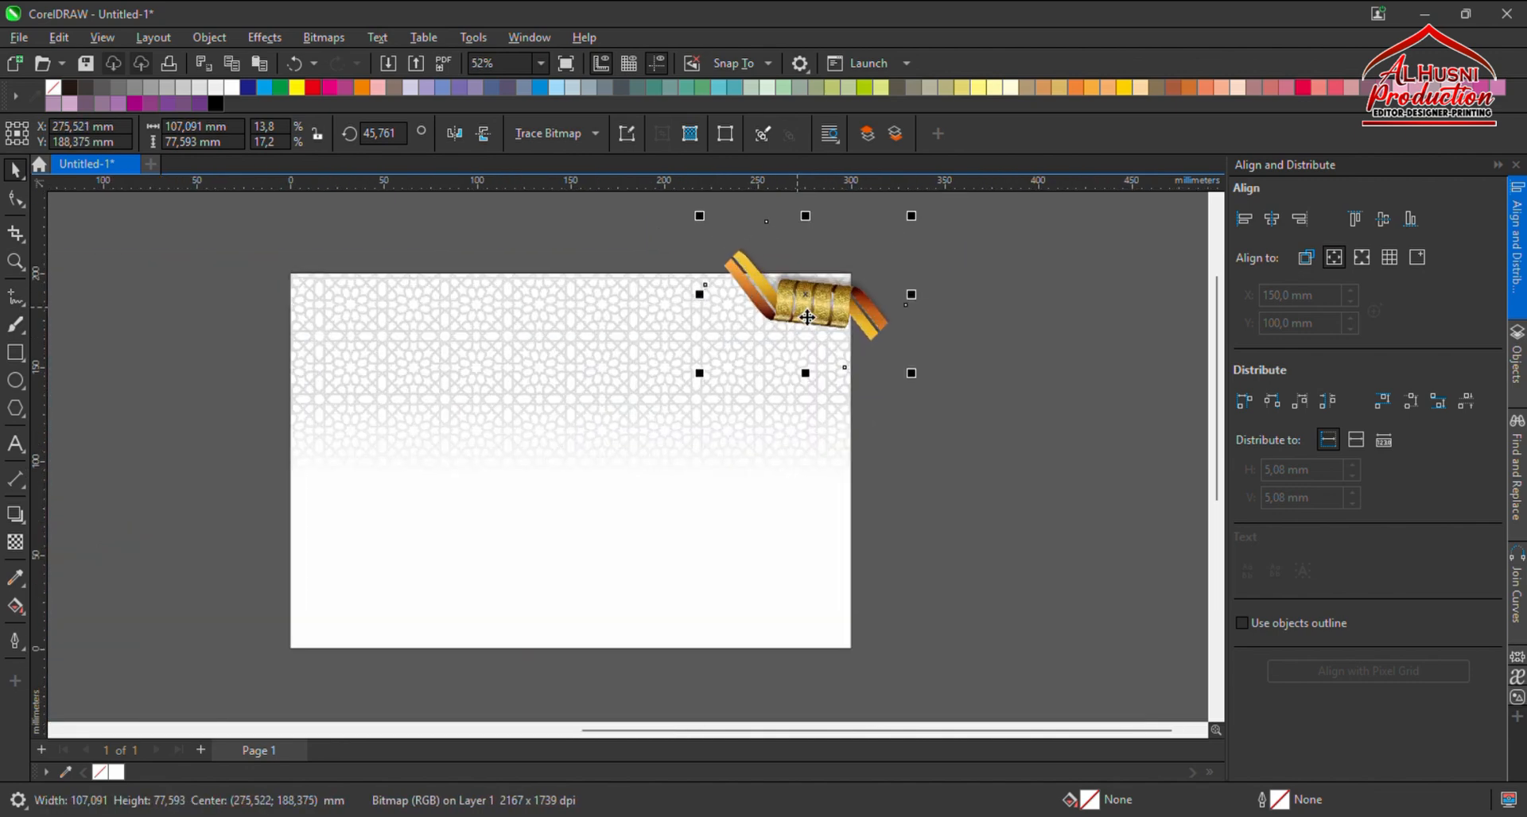
{"action": "left_click", "coordinate": [456, 137]}
{"action": "left_click_drag", "start_coordinate": [802, 356], "coordinate": [332, 337]}
{"action": "scroll", "coordinate": [335, 319], "scroll_direction": "up", "scroll_amount": 2}
PowerClip both gold ribbons into the page-sized rectangle.
{"action": "left_click", "coordinate": [904, 302], "text": "shift"}
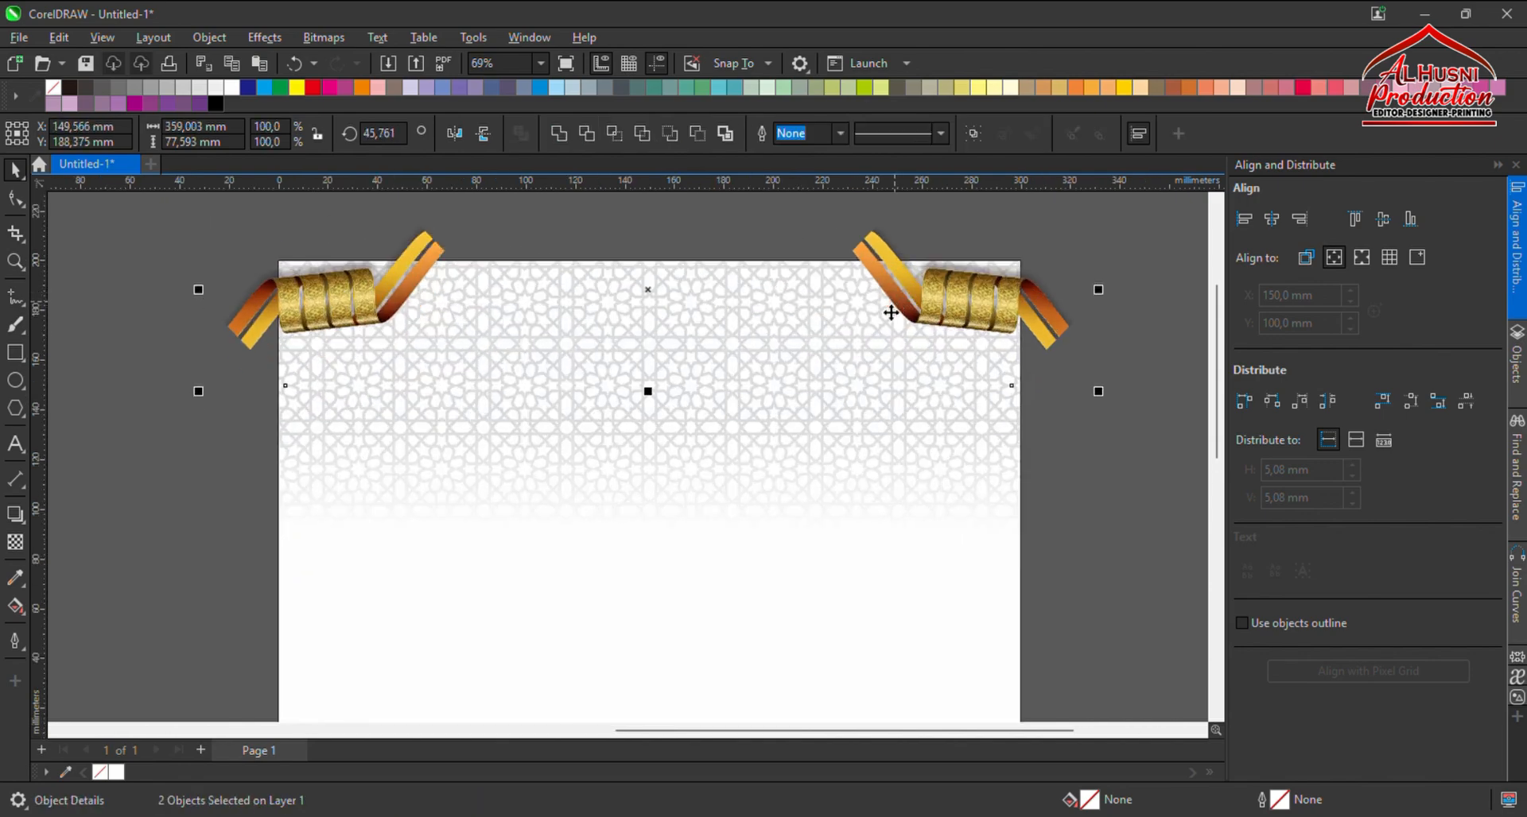
{"action": "scroll", "coordinate": [458, 343], "scroll_direction": "down", "scroll_amount": 3}
{"action": "left_click", "coordinate": [238, 353]}
{"action": "left_click", "coordinate": [375, 300]}
{"action": "left_click", "coordinate": [798, 316], "text": "shift"}
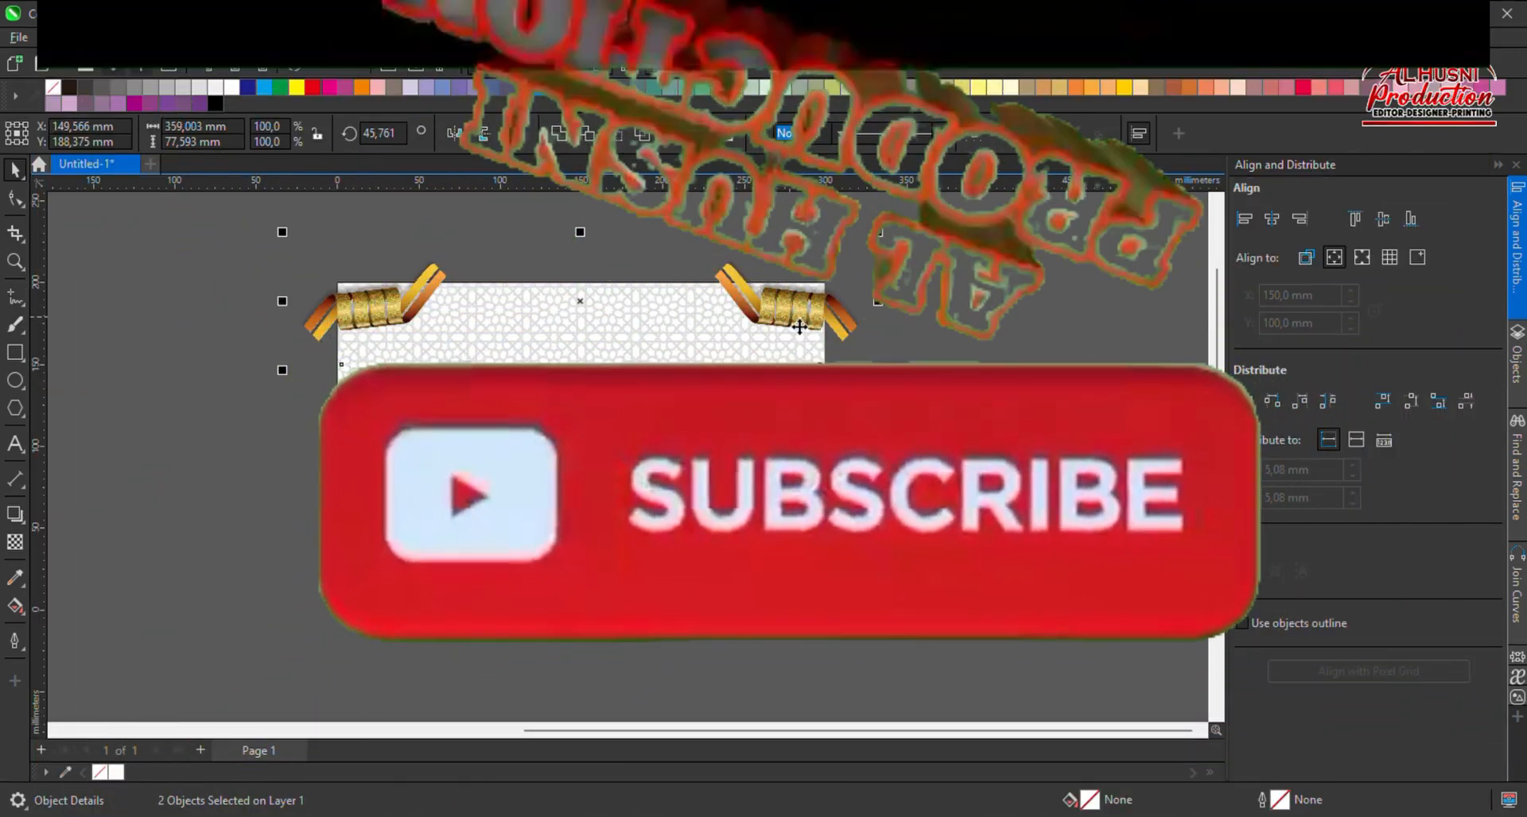
{"action": "left_click", "coordinate": [636, 330]}
{"action": "left_click", "coordinate": [595, 274]}
Move the green floral ornament onto the page, enlarge it to about 63 × 60 mm and align it to the lower right corner.
{"action": "scroll", "coordinate": [595, 283], "scroll_direction": "down", "scroll_amount": 3}
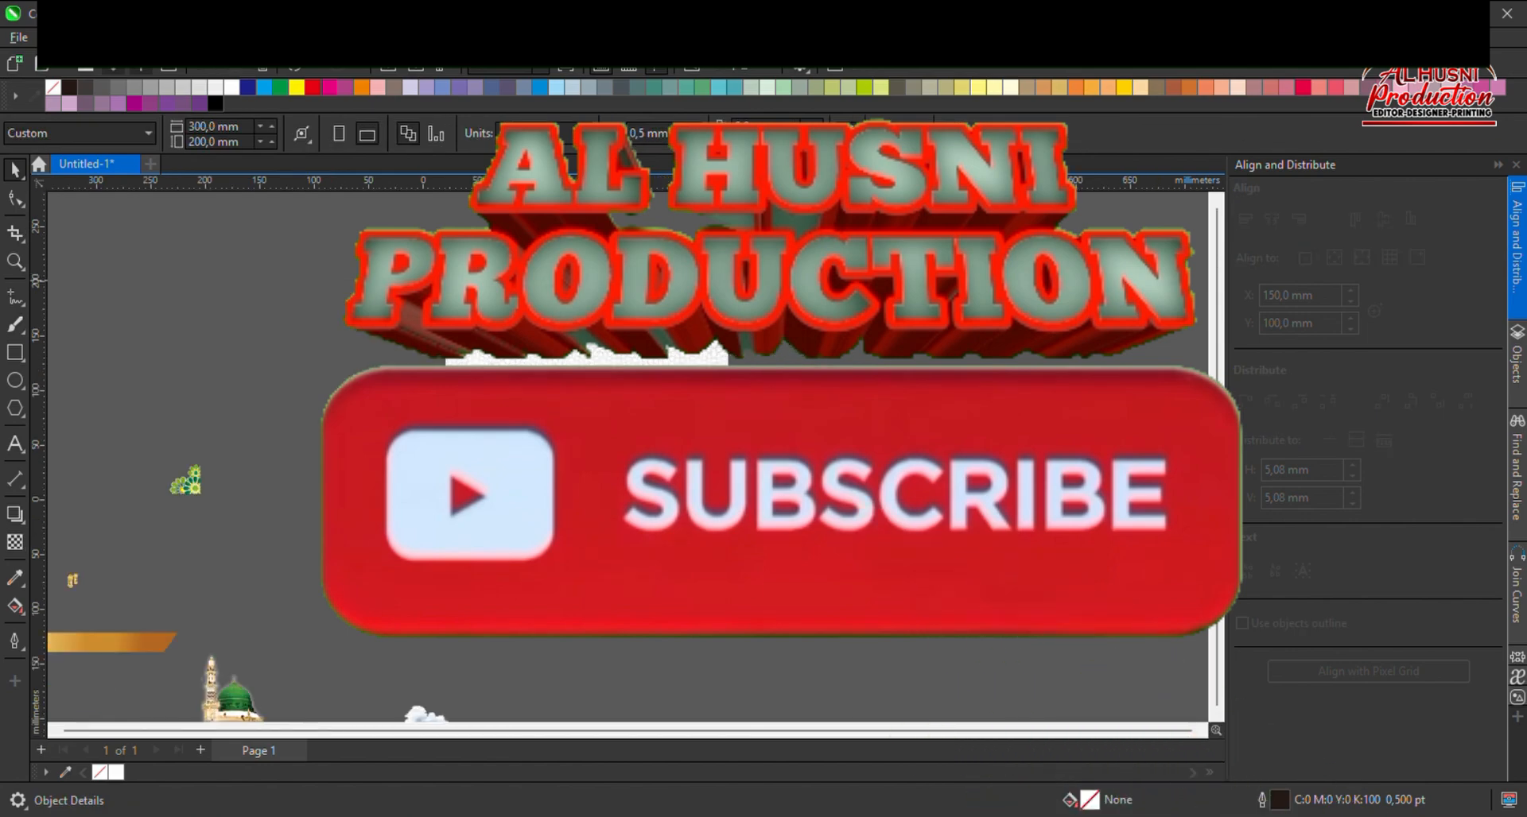
{"action": "left_click_drag", "start_coordinate": [212, 375], "coordinate": [354, 508]}
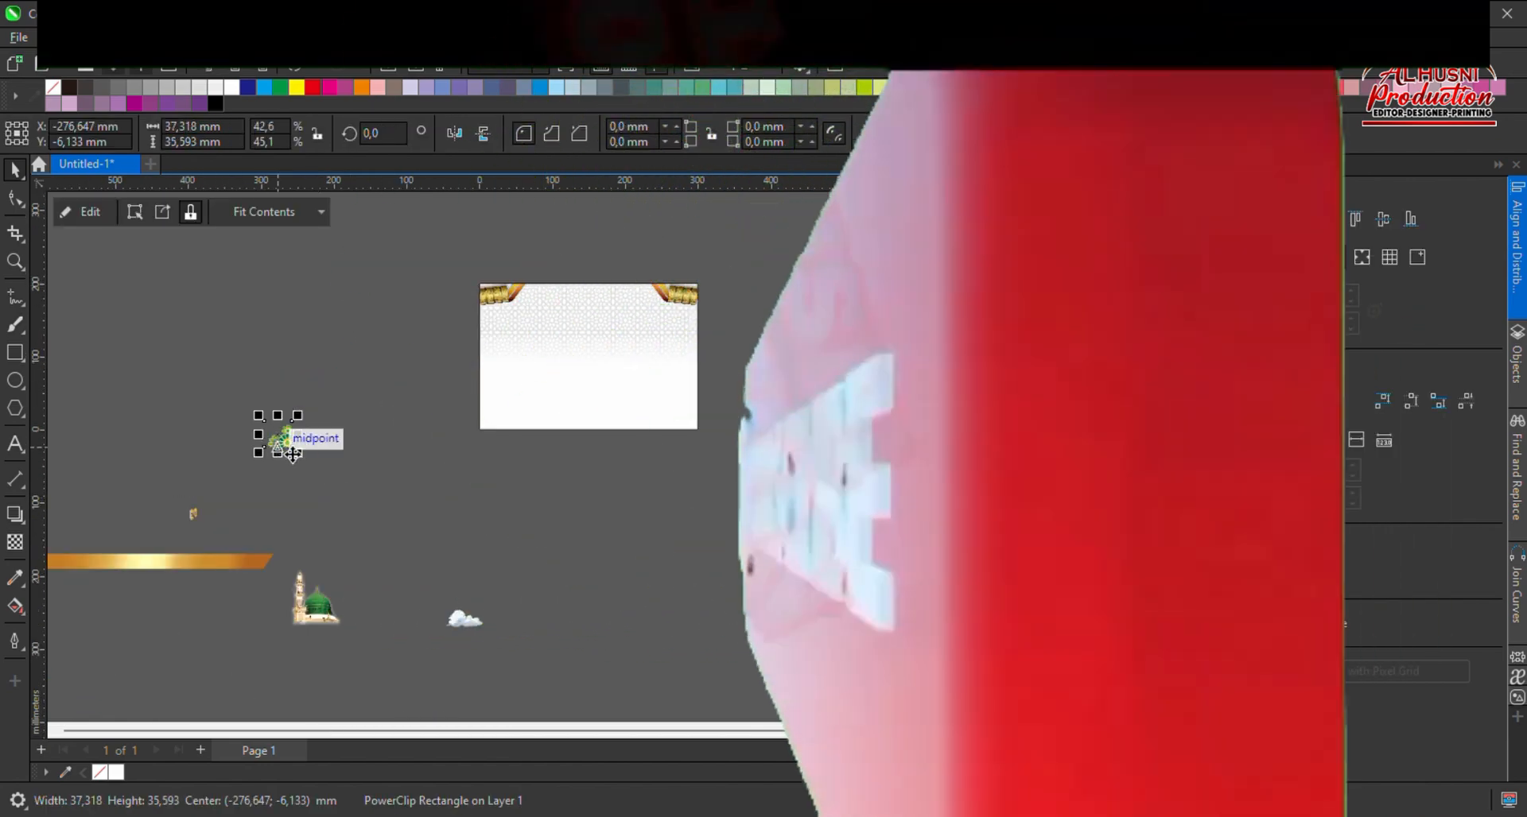
{"action": "left_click_drag", "start_coordinate": [300, 436], "coordinate": [682, 441]}
{"action": "scroll", "coordinate": [682, 441], "scroll_direction": "up", "scroll_amount": 2}
{"action": "scroll", "coordinate": [682, 442], "scroll_direction": "up", "scroll_amount": 2}
{"action": "left_click_drag", "start_coordinate": [641, 361], "coordinate": [594, 321]}
{"action": "left_click", "coordinate": [528, 347], "text": "shift"}
{"action": "key", "text": "b"}
{"action": "key", "text": "r"}
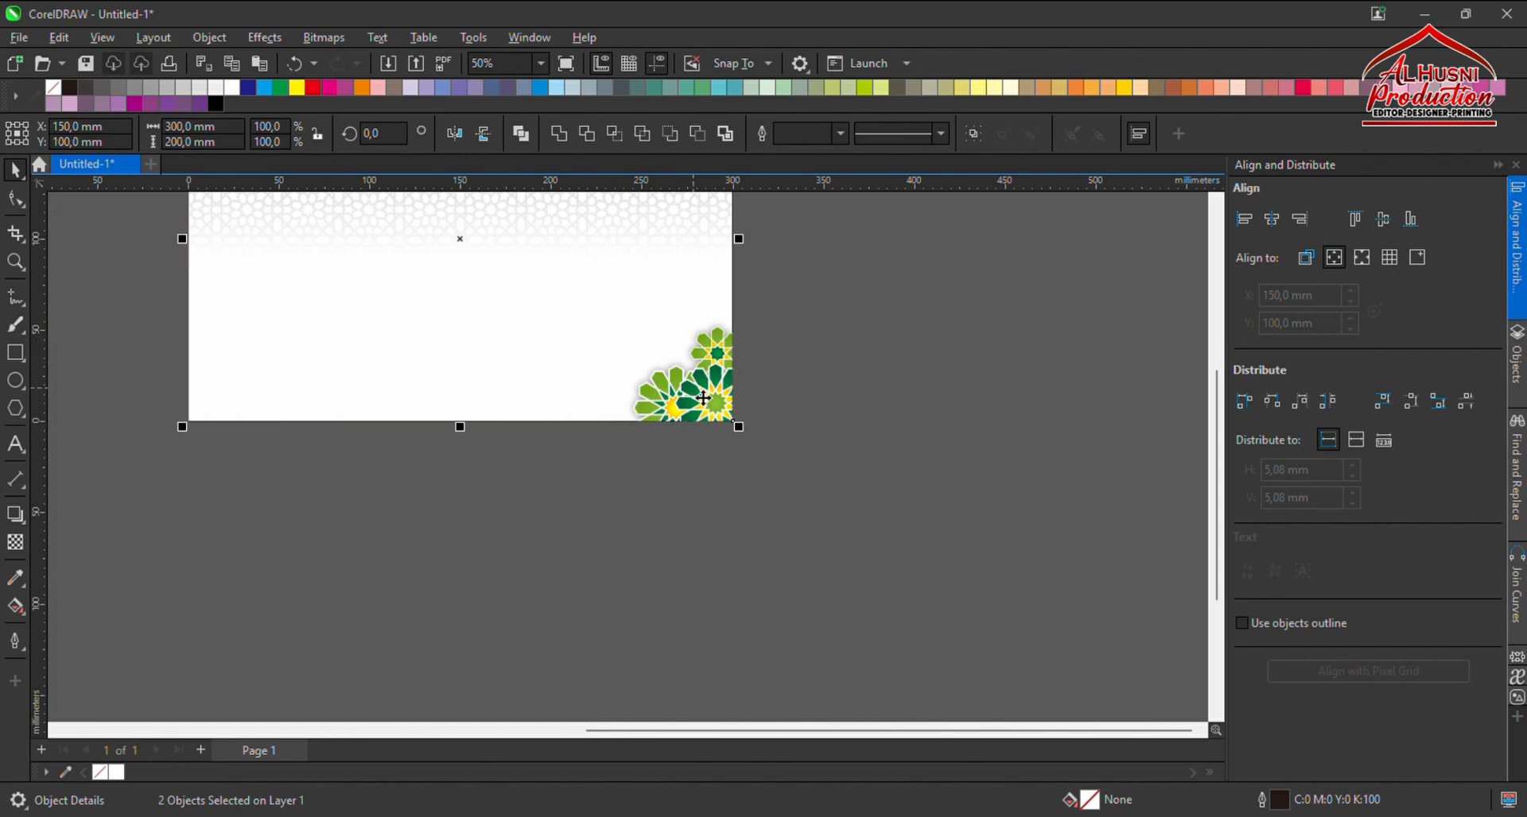
Make a horizontally mirrored copy of the floral ornament and align it to the page's left edge.
{"action": "left_click", "coordinate": [765, 423]}
{"action": "left_click", "coordinate": [729, 408]}
{"action": "left_click", "coordinate": [483, 135]}
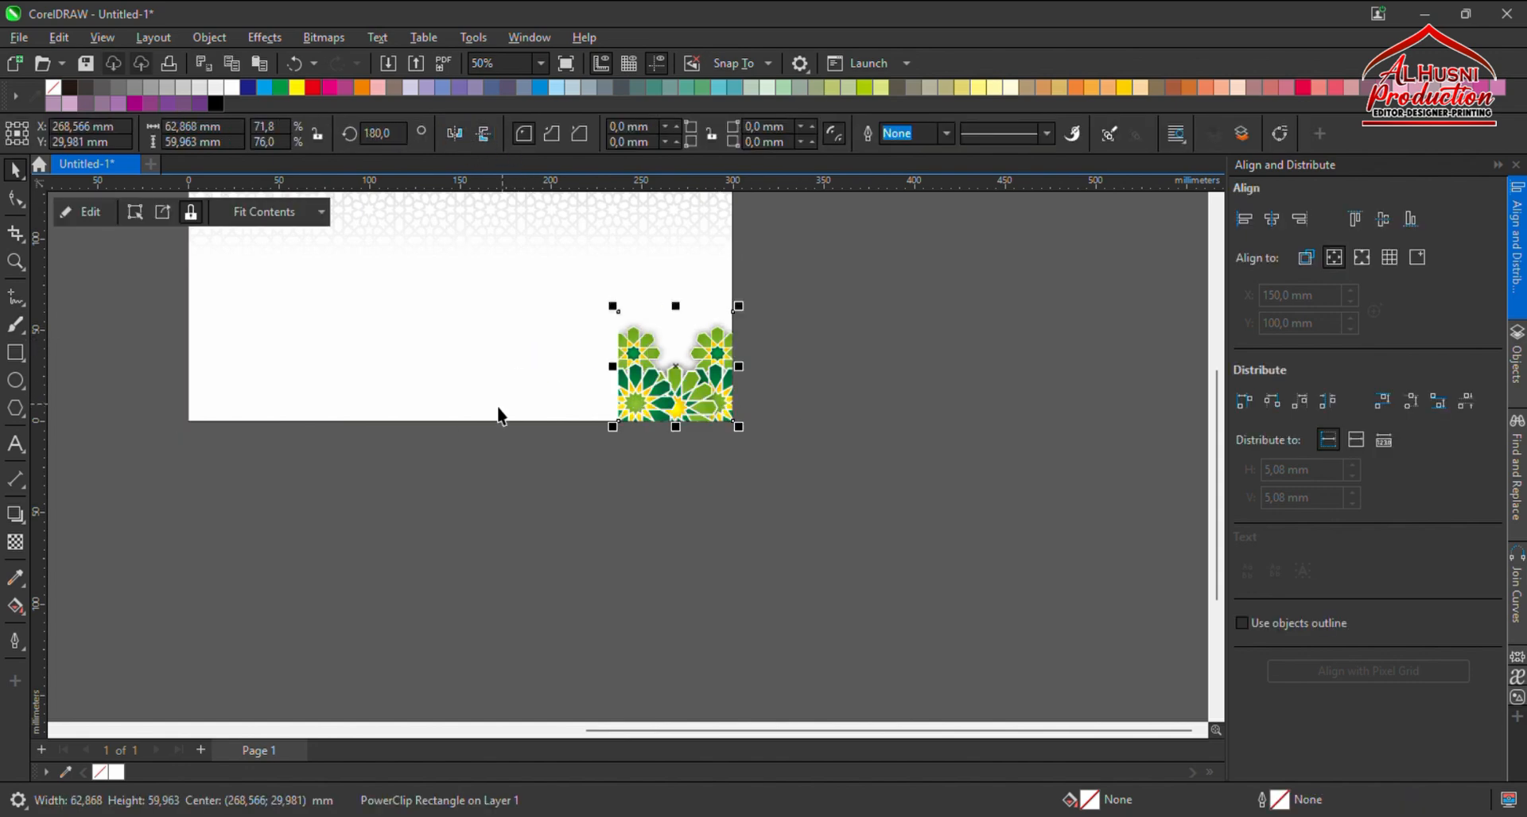
{"action": "left_click", "coordinate": [465, 391], "text": "shift"}
{"action": "key", "text": "l"}
{"action": "left_click", "coordinate": [500, 502]}
PowerClip the right and left floral ornaments into the page-sized rectangle.
{"action": "scroll", "coordinate": [721, 423], "scroll_direction": "down", "scroll_amount": 1}
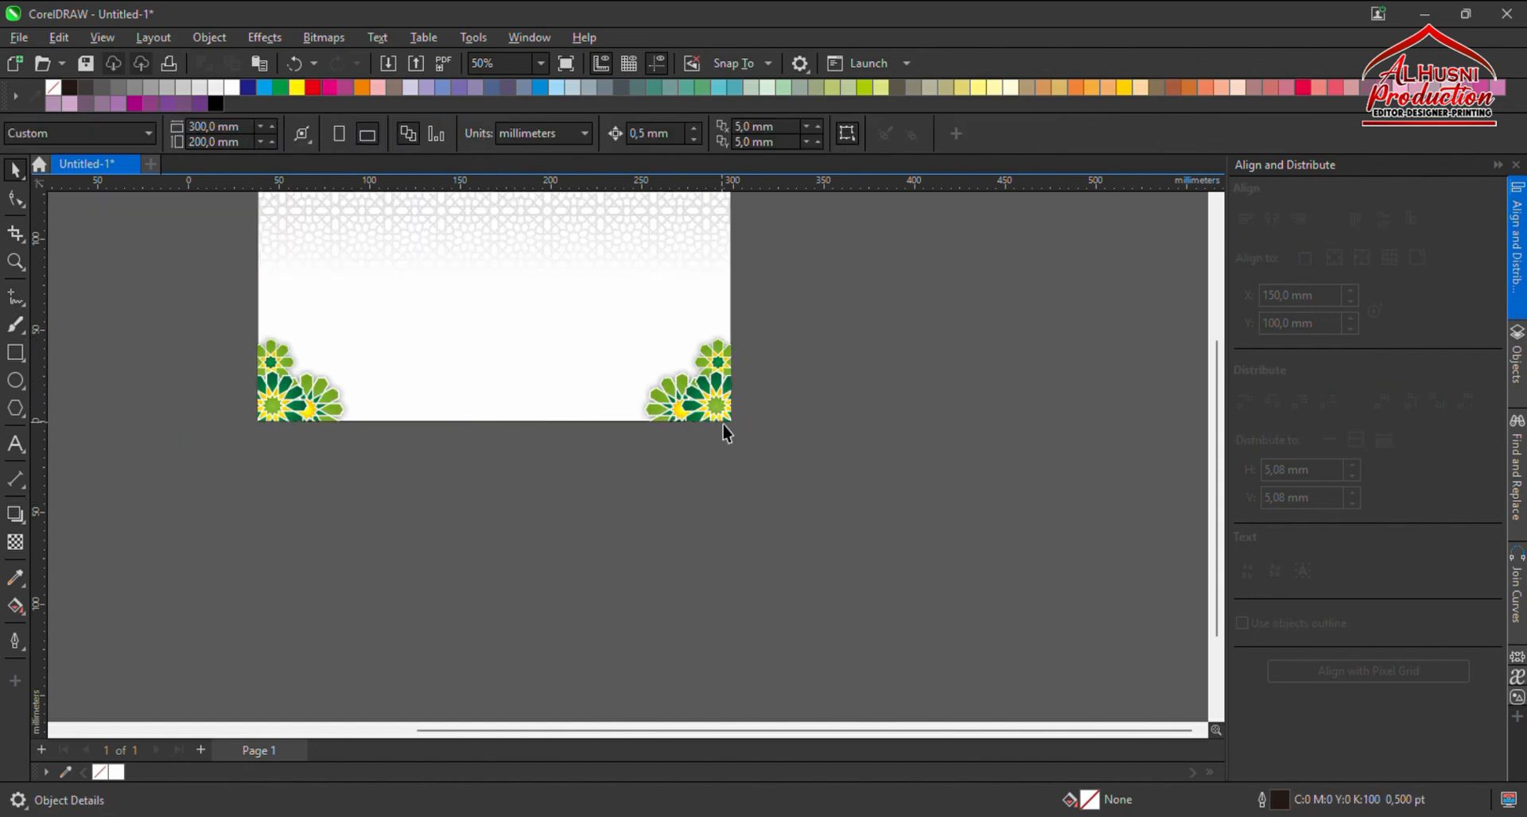
{"action": "left_click", "coordinate": [719, 413]}
{"action": "key", "text": "ctrl+1"}
{"action": "left_click", "coordinate": [579, 373]}
{"action": "left_click", "coordinate": [497, 477]}
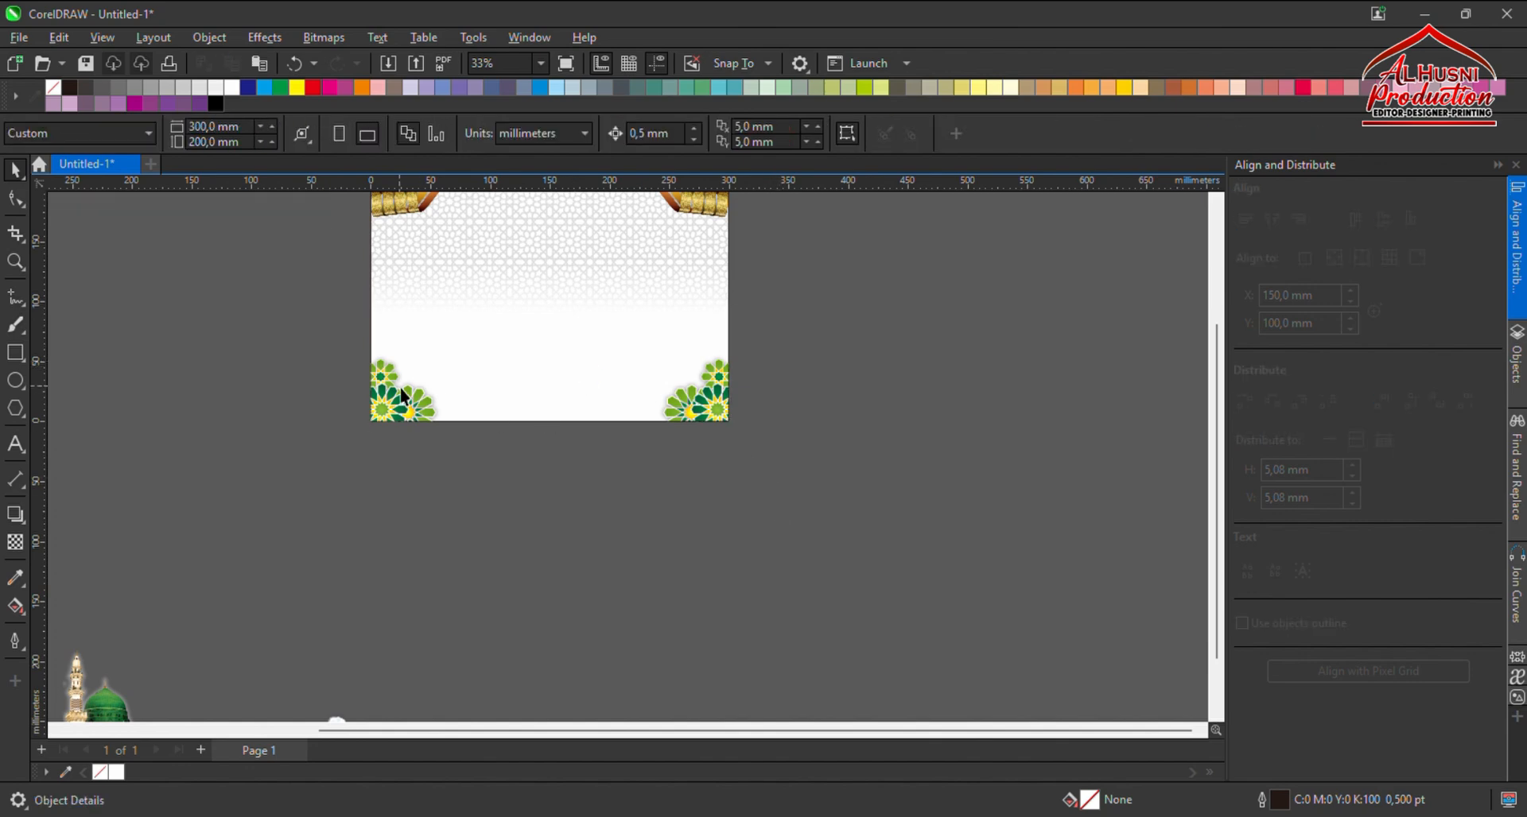
{"action": "left_click", "coordinate": [400, 392]}
{"action": "key", "text": "ctrl+1"}
{"action": "left_click", "coordinate": [521, 416]}
Move the small gold lanterns onto the page and enlarge them to about 73 × 85 mm.
{"action": "scroll", "coordinate": [676, 434], "scroll_direction": "down", "scroll_amount": 2}
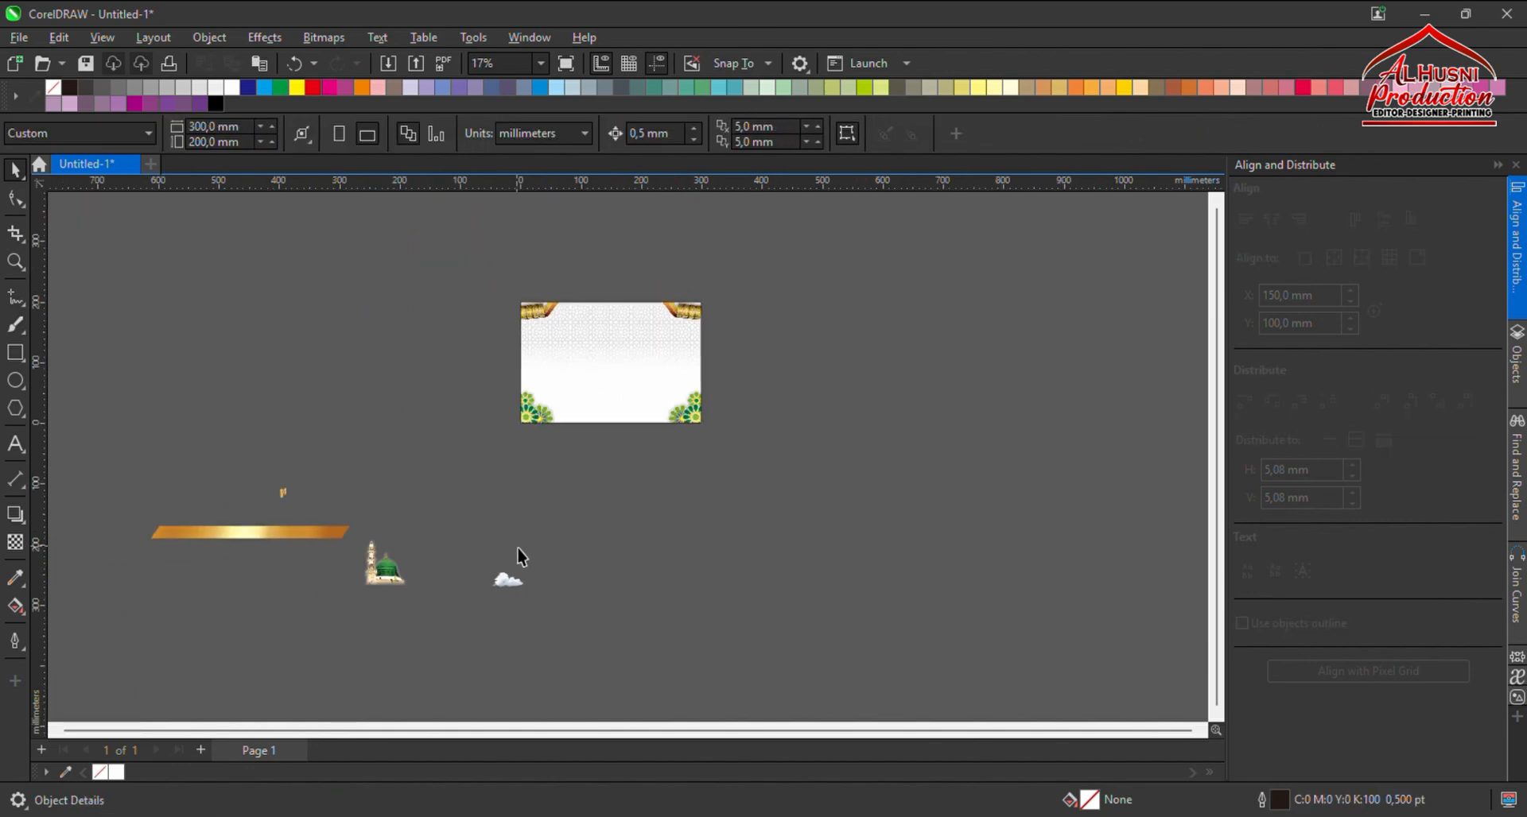
{"action": "scroll", "coordinate": [517, 550], "scroll_direction": "up", "scroll_amount": 1}
{"action": "scroll", "coordinate": [518, 462], "scroll_direction": "down", "scroll_amount": 1}
{"action": "scroll", "coordinate": [303, 466], "scroll_direction": "up", "scroll_amount": 1}
{"action": "left_click", "coordinate": [277, 463]}
{"action": "left_click_drag", "start_coordinate": [278, 464], "coordinate": [785, 231]}
{"action": "scroll", "coordinate": [723, 321], "scroll_direction": "down", "scroll_amount": 1}
{"action": "scroll", "coordinate": [721, 310], "scroll_direction": "up", "scroll_amount": 2}
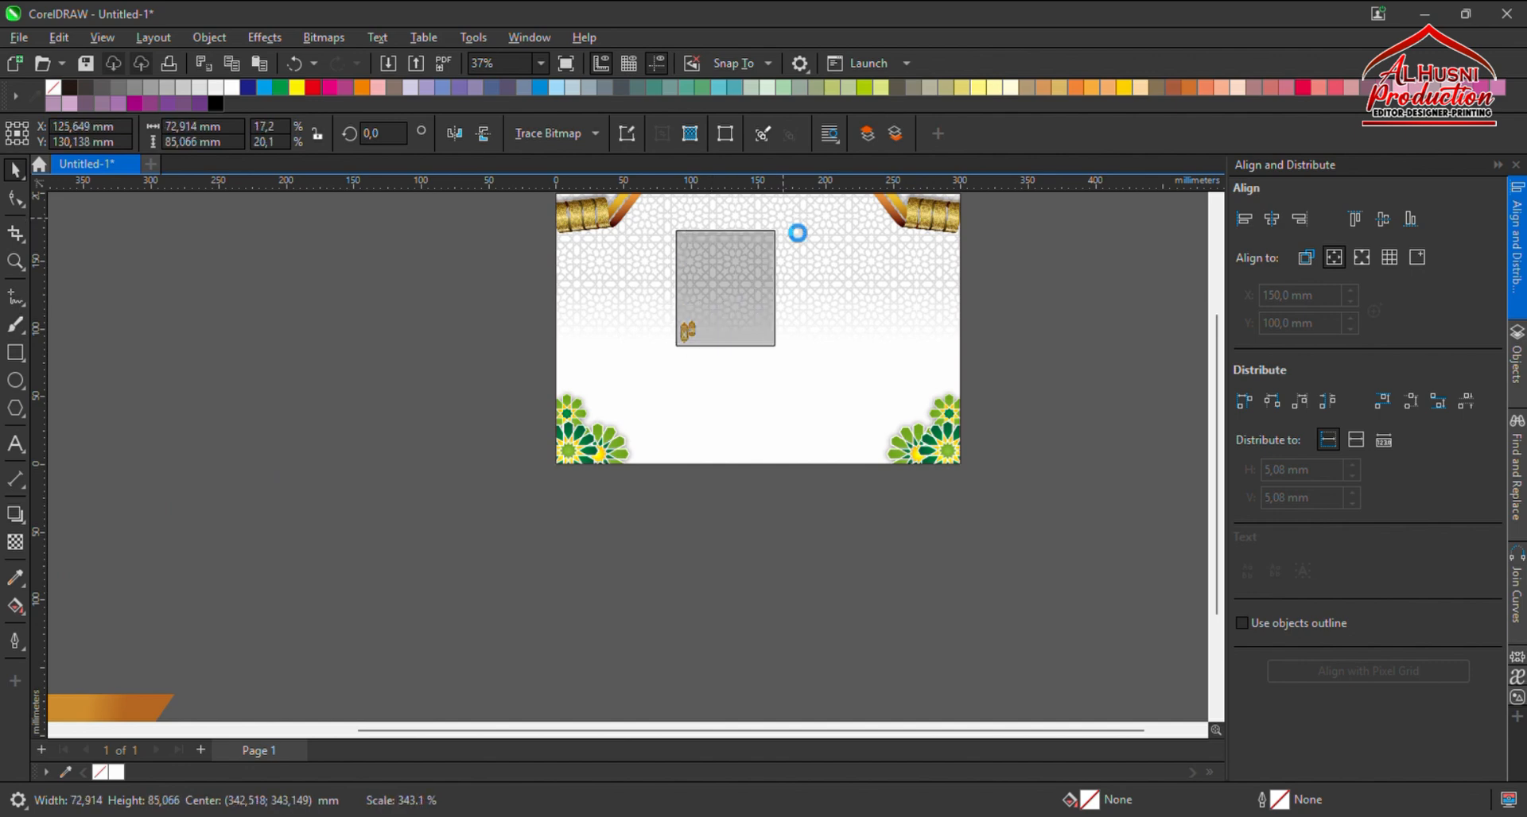
Reduce the lanterns to about 36 × 43 mm and hang them from the page's top edge beside the left ribbon.
{"action": "scroll", "coordinate": [756, 334], "scroll_direction": "down", "scroll_amount": 1}
{"action": "scroll", "coordinate": [745, 321], "scroll_direction": "up", "scroll_amount": 1}
{"action": "left_click_drag", "start_coordinate": [744, 323], "coordinate": [684, 288]}
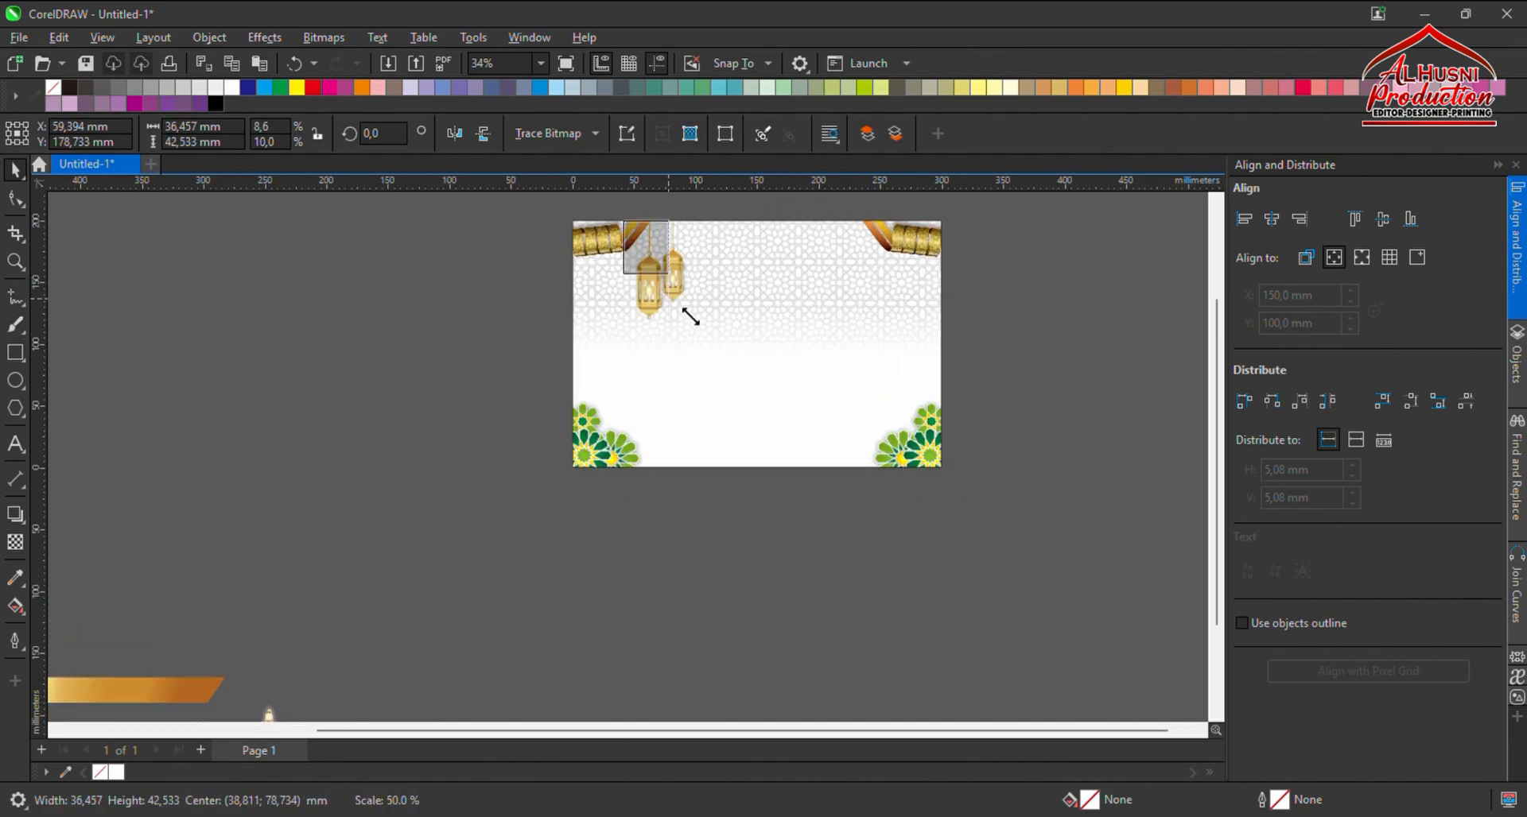
{"action": "scroll", "coordinate": [686, 294], "scroll_direction": "up", "scroll_amount": 2}
{"action": "scroll", "coordinate": [683, 267], "scroll_direction": "up", "scroll_amount": 1}
{"action": "scroll", "coordinate": [673, 294], "scroll_direction": "down", "scroll_amount": 2}
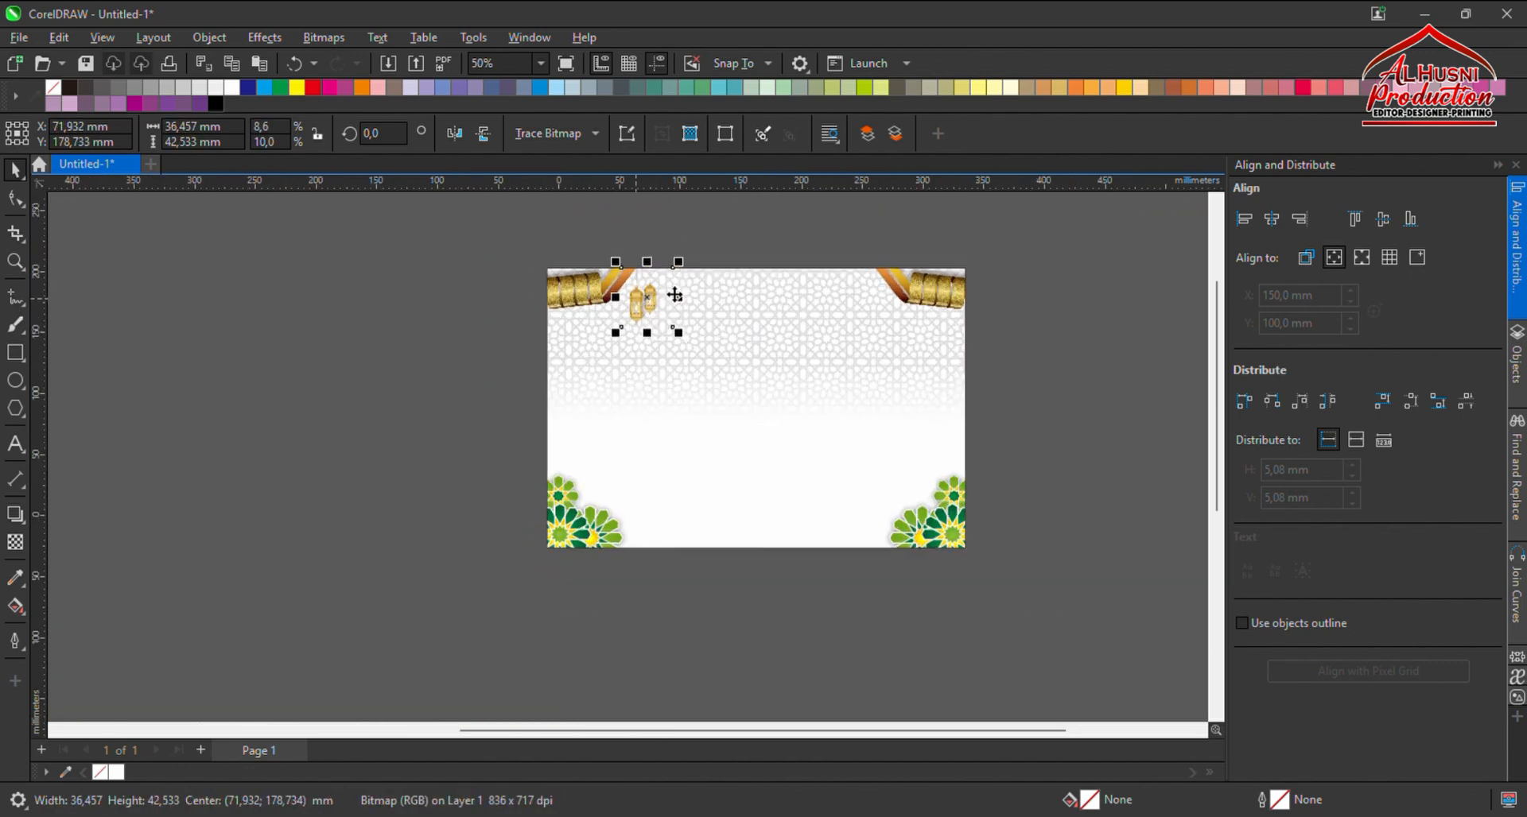
Duplicate the lanterns, mirror the copy horizontally and place it beside the right ribbon.
{"action": "scroll", "coordinate": [672, 296], "scroll_direction": "up", "scroll_amount": 1}
{"action": "key", "text": "ctrl+d"}
{"action": "left_click", "coordinate": [455, 134]}
{"action": "left_click_drag", "start_coordinate": [670, 316], "coordinate": [973, 326]}
{"action": "left_click", "coordinate": [647, 331], "text": "shift"}
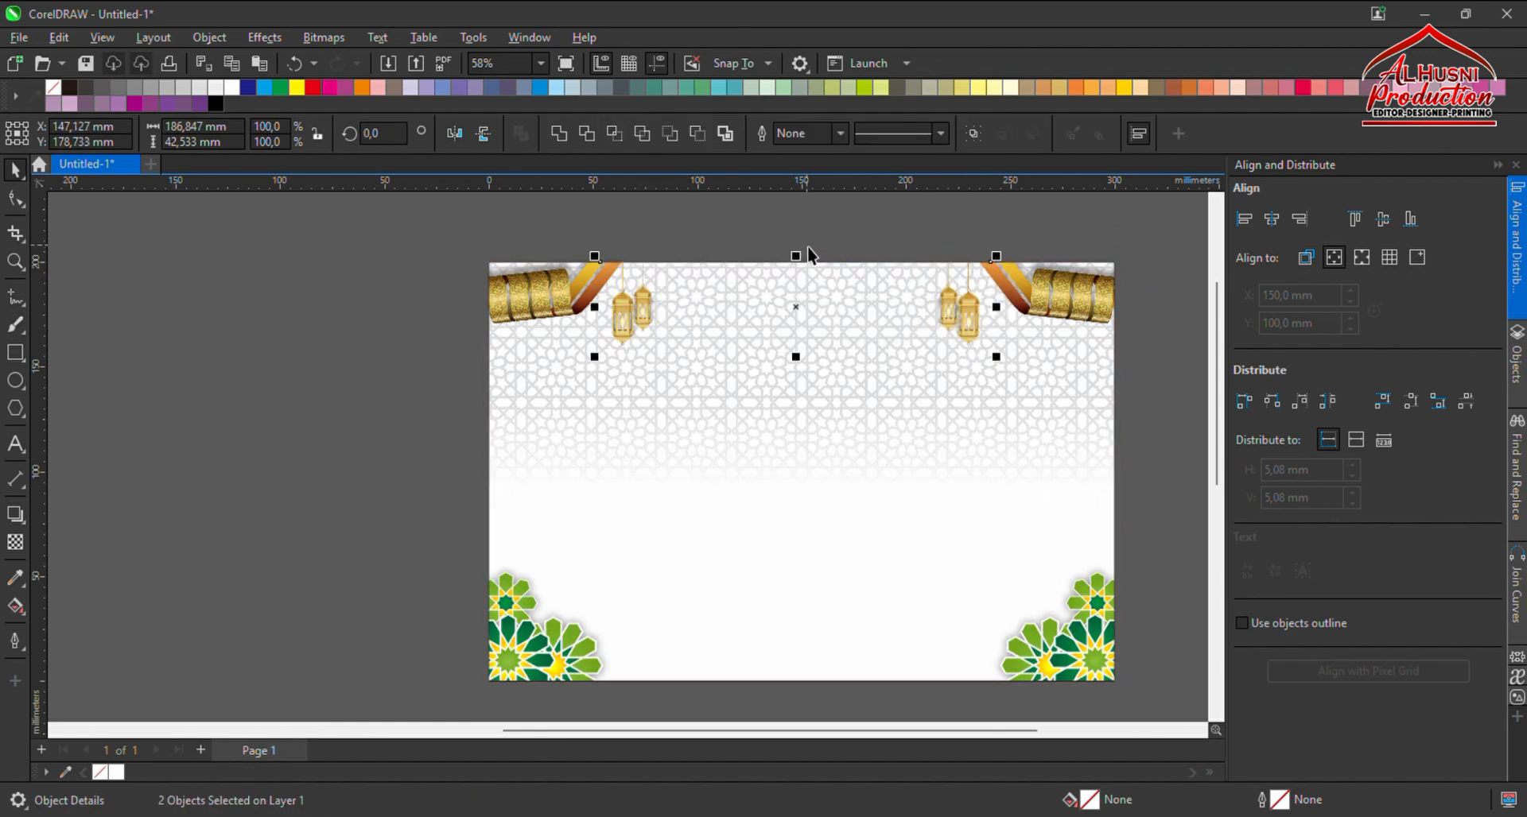
Nudge the right lanterns toward the right ribbon to balance them with the left pair.
{"action": "left_click", "coordinate": [932, 302]}
{"action": "left_click", "coordinate": [972, 314]}
{"action": "key", "text": "Right"}
{"action": "key", "text": "Right"}
{"action": "key", "text": "Right"}
{"action": "key", "text": "Right"}
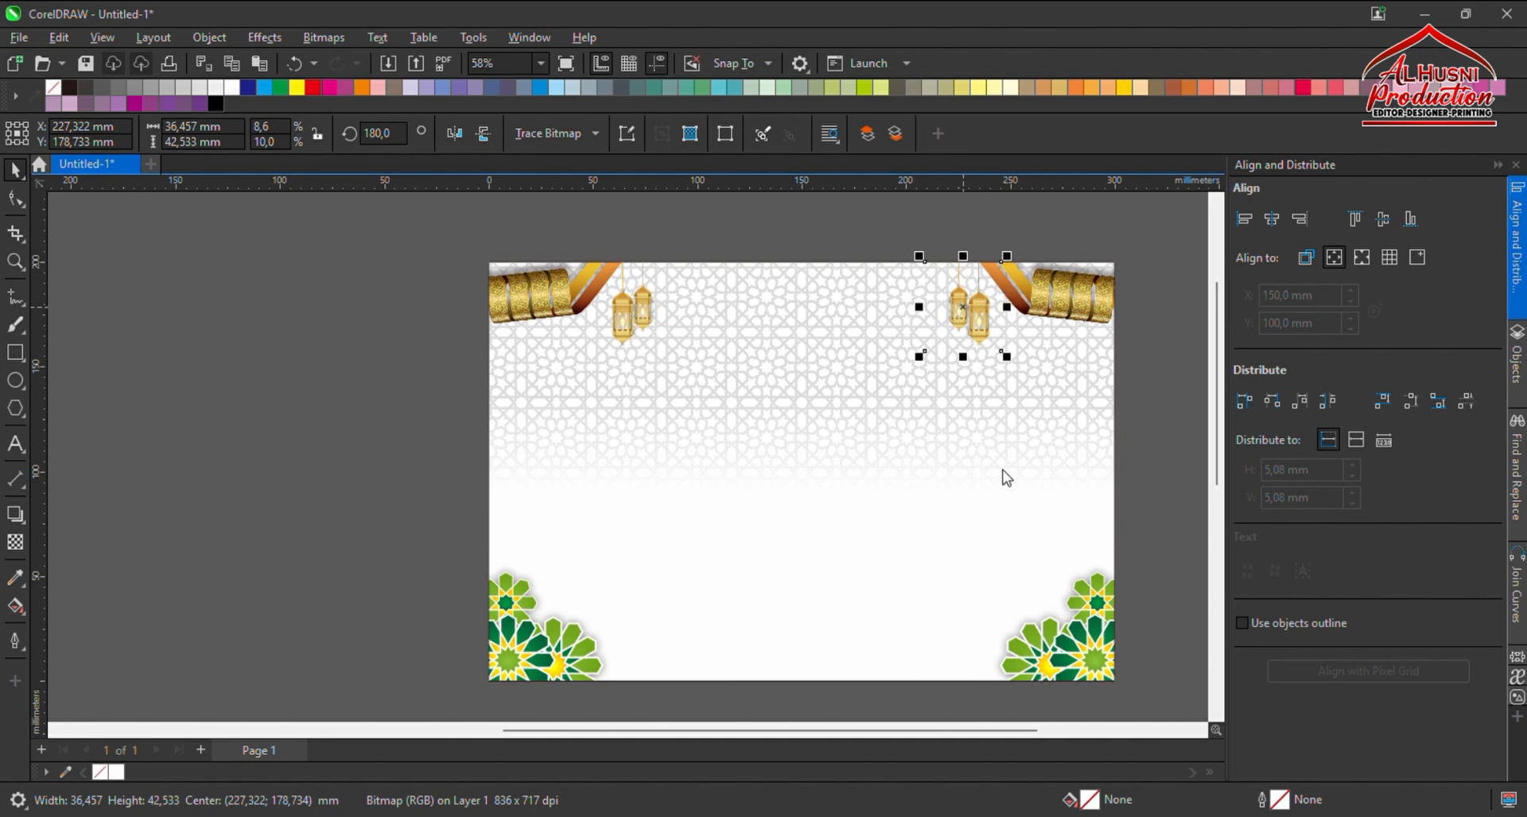
PowerClip the right and left lantern pairs into the page-sized rectangle.
{"action": "left_click", "coordinate": [988, 522]}
{"action": "left_click", "coordinate": [641, 325]}
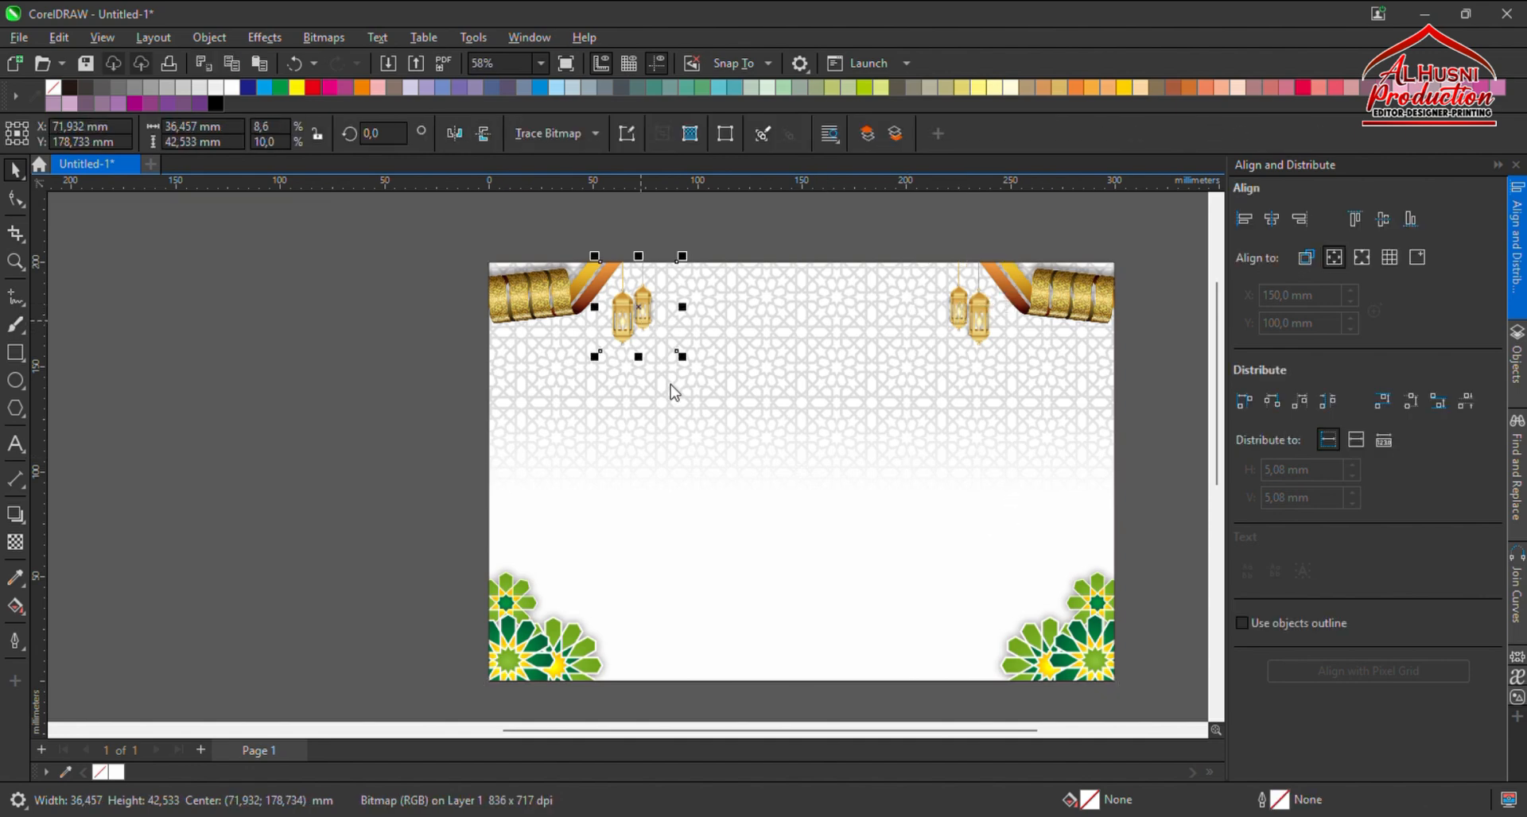
{"action": "left_click", "coordinate": [695, 520]}
{"action": "scroll", "coordinate": [756, 372], "scroll_direction": "down", "scroll_amount": 7}
{"action": "key", "text": "Escape"}
{"action": "scroll", "coordinate": [742, 473], "scroll_direction": "down", "scroll_amount": 2}
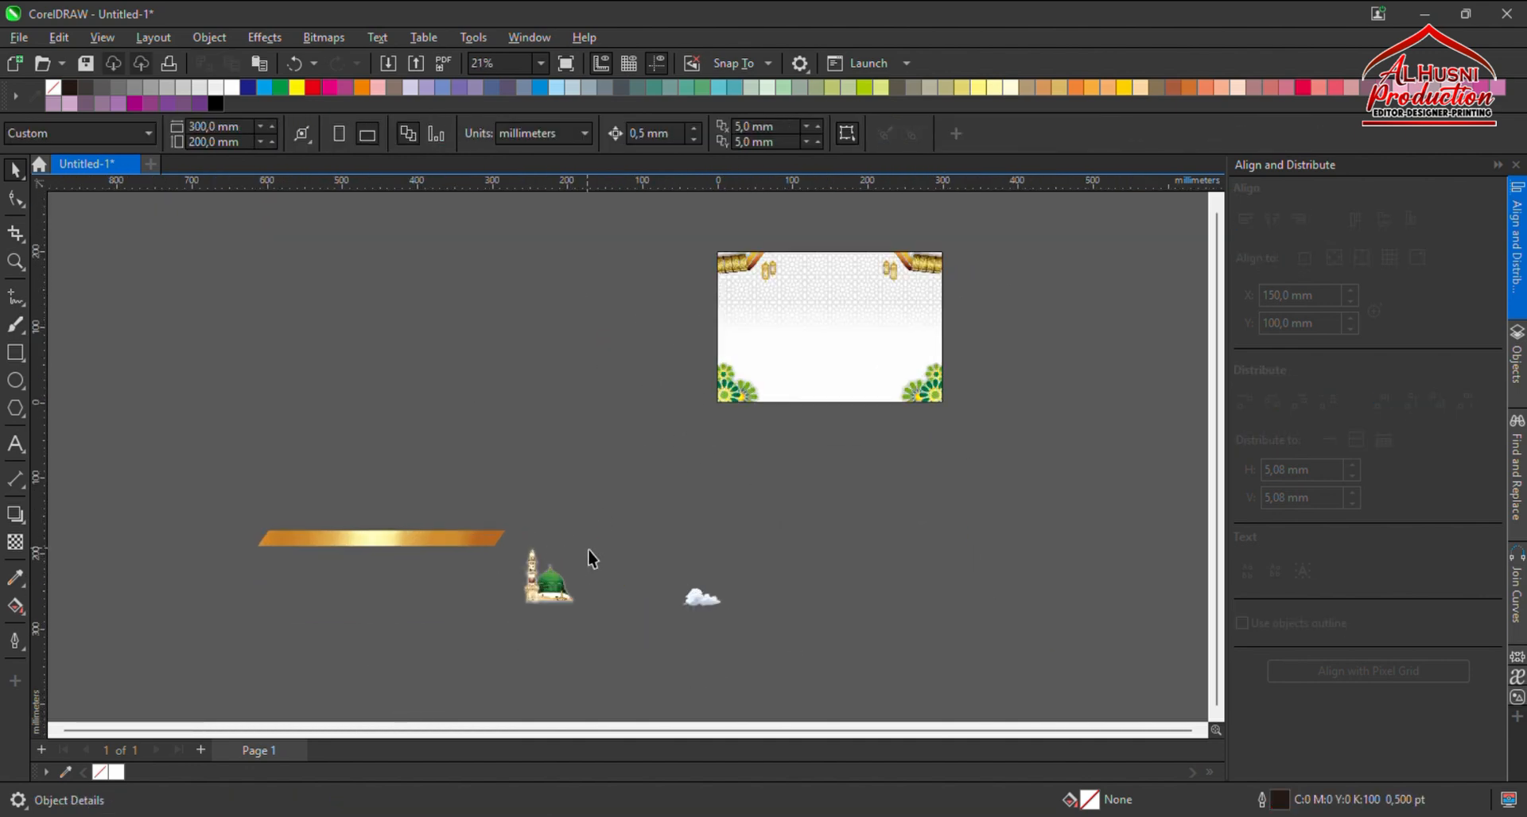
Move the mosque image onto the page's bottom edge, just inside the right floral corner.
{"action": "left_click_drag", "start_coordinate": [557, 601], "coordinate": [836, 455]}
{"action": "scroll", "coordinate": [954, 396], "scroll_direction": "up", "scroll_amount": 10}
{"action": "scroll", "coordinate": [954, 396], "scroll_direction": "down", "scroll_amount": 1}
{"action": "left_click_drag", "start_coordinate": [934, 389], "coordinate": [935, 366]}
{"action": "scroll", "coordinate": [945, 375], "scroll_direction": "down", "scroll_amount": 1}
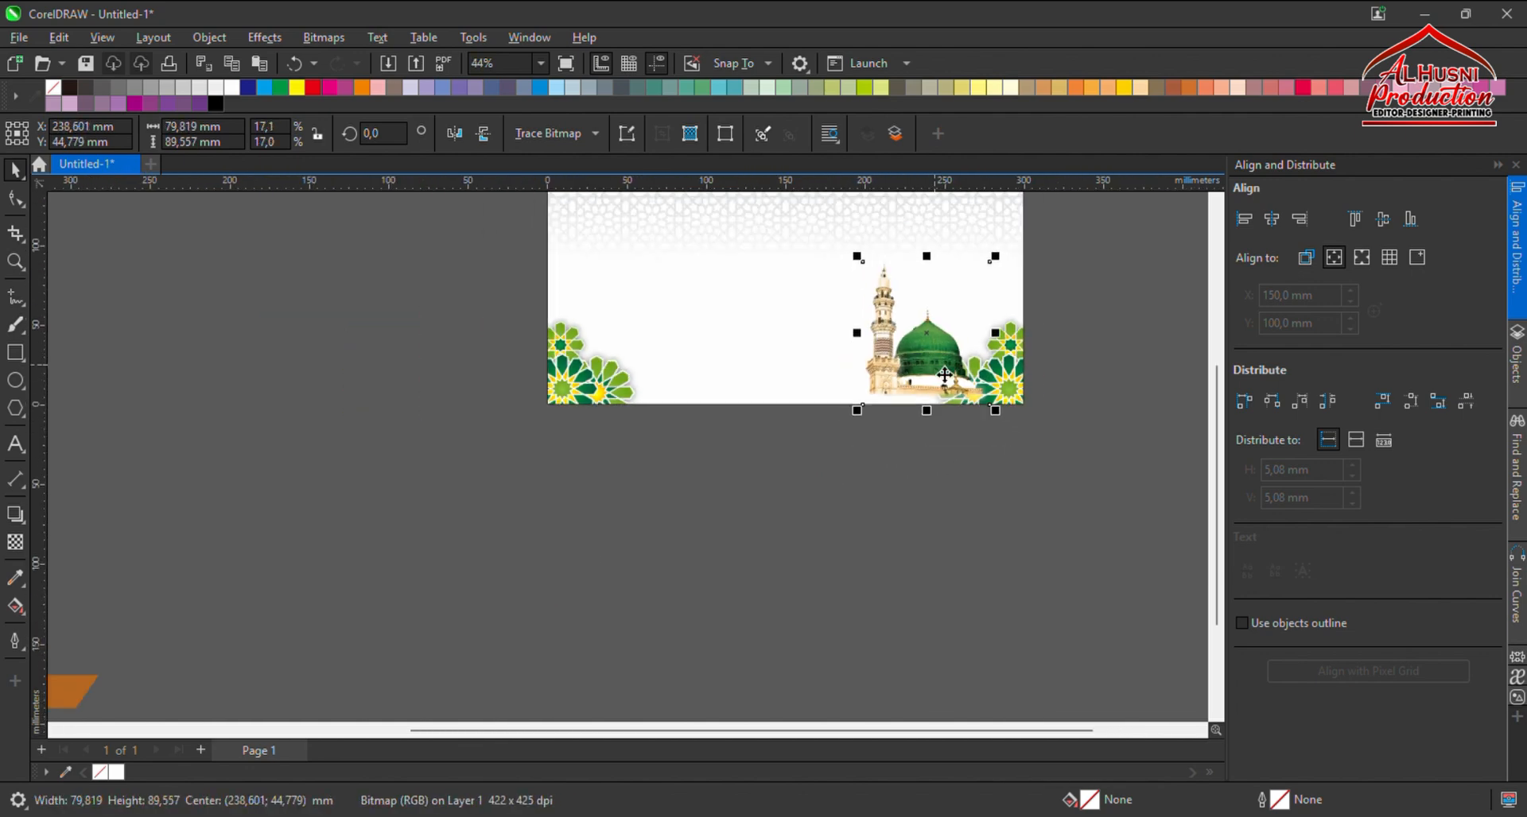
PowerClip the mosque into the page-sized rectangle and order it behind the right floral corner.
{"action": "left_click", "coordinate": [991, 525]}
{"action": "left_click", "coordinate": [760, 392]}
{"action": "left_click", "coordinate": [95, 211]}
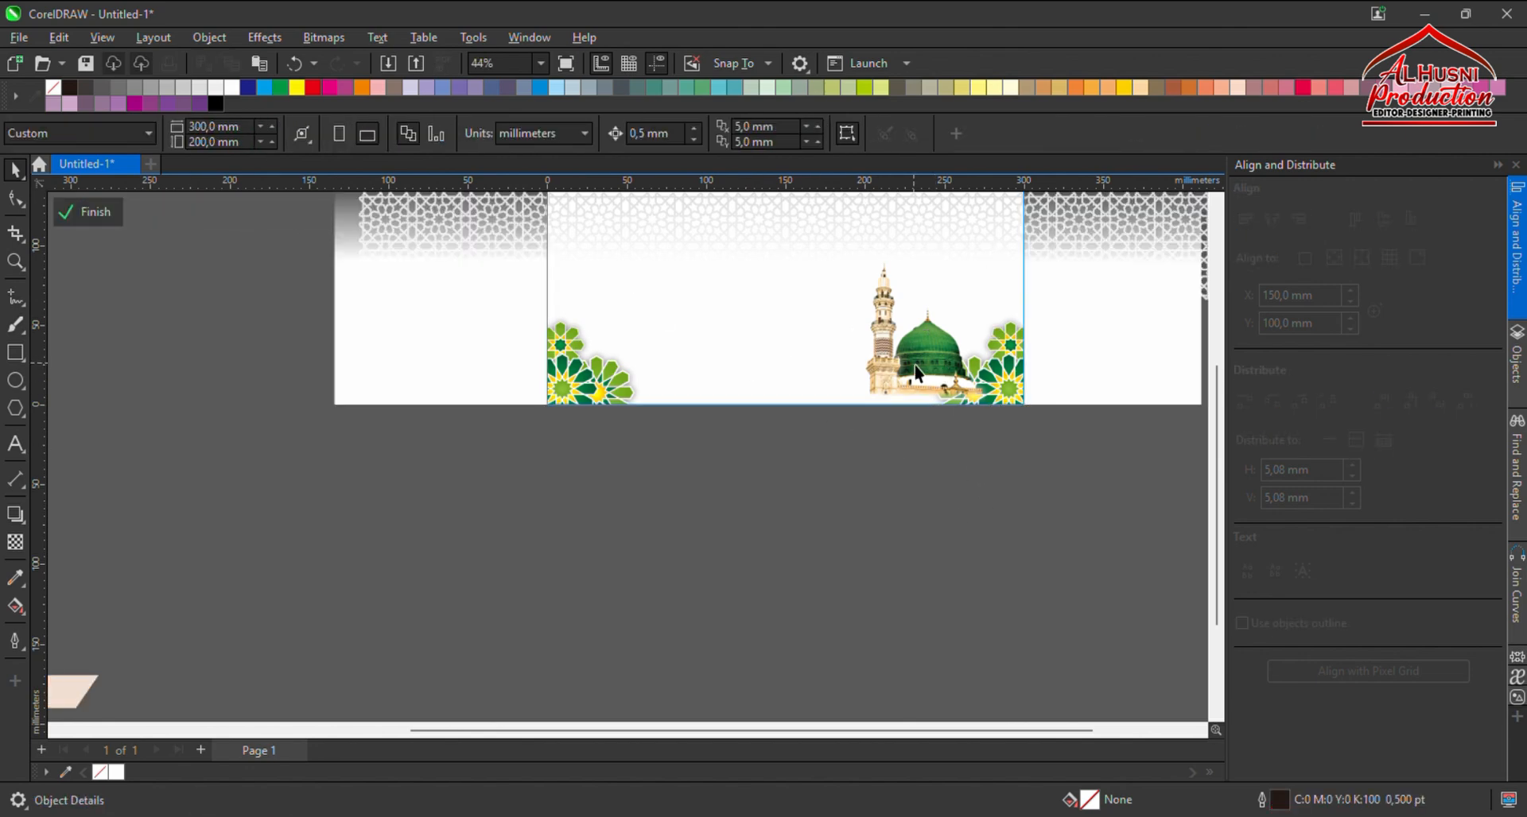
{"action": "left_click", "coordinate": [919, 374]}
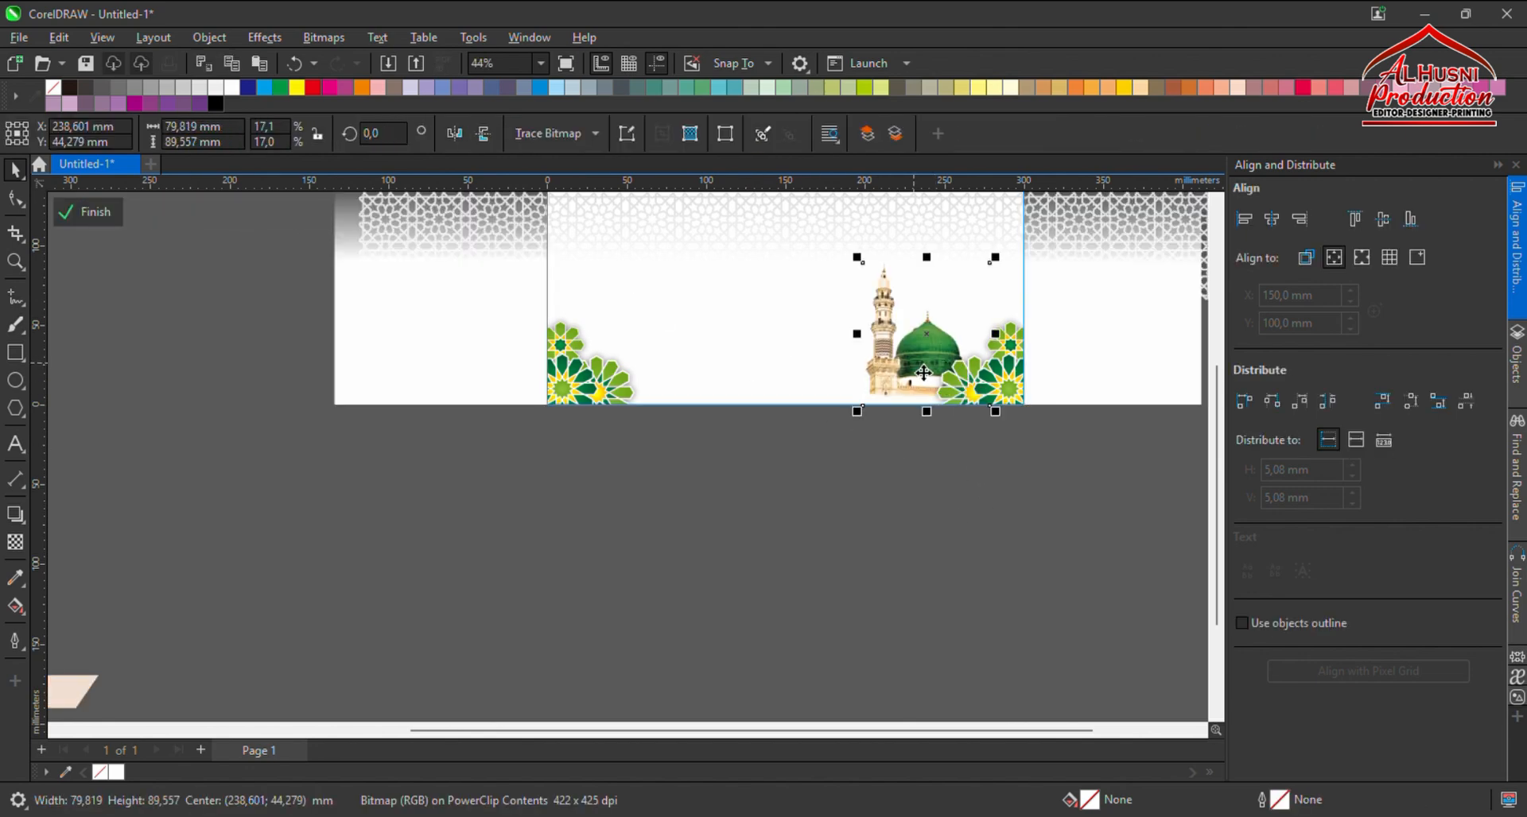
{"action": "left_click", "coordinate": [89, 212]}
{"action": "scroll", "coordinate": [716, 370], "scroll_direction": "down", "scroll_amount": 2}
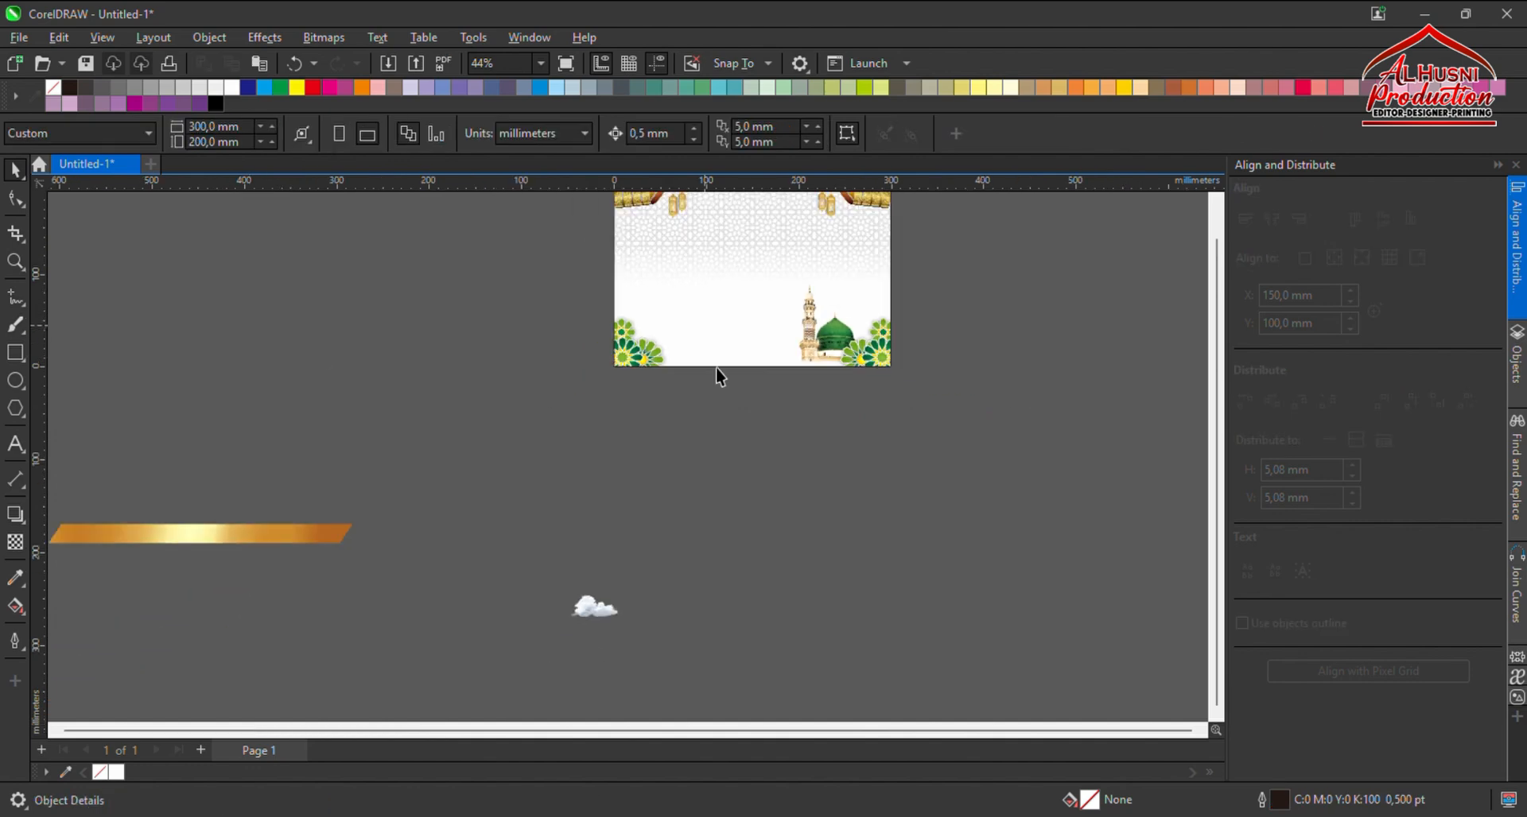
Centre the gold gradient bar on the page's bottom edge at X 150 mm, Y 0 mm.
{"action": "scroll", "coordinate": [720, 375], "scroll_direction": "down", "scroll_amount": 2}
{"action": "scroll", "coordinate": [365, 522], "scroll_direction": "up", "scroll_amount": 1}
{"action": "left_click", "coordinate": [238, 502]}
{"action": "left_click_drag", "start_coordinate": [238, 502], "coordinate": [633, 360]}
{"action": "scroll", "coordinate": [700, 359], "scroll_direction": "up", "scroll_amount": 3}
{"action": "left_click_drag", "start_coordinate": [743, 362], "coordinate": [707, 386]}
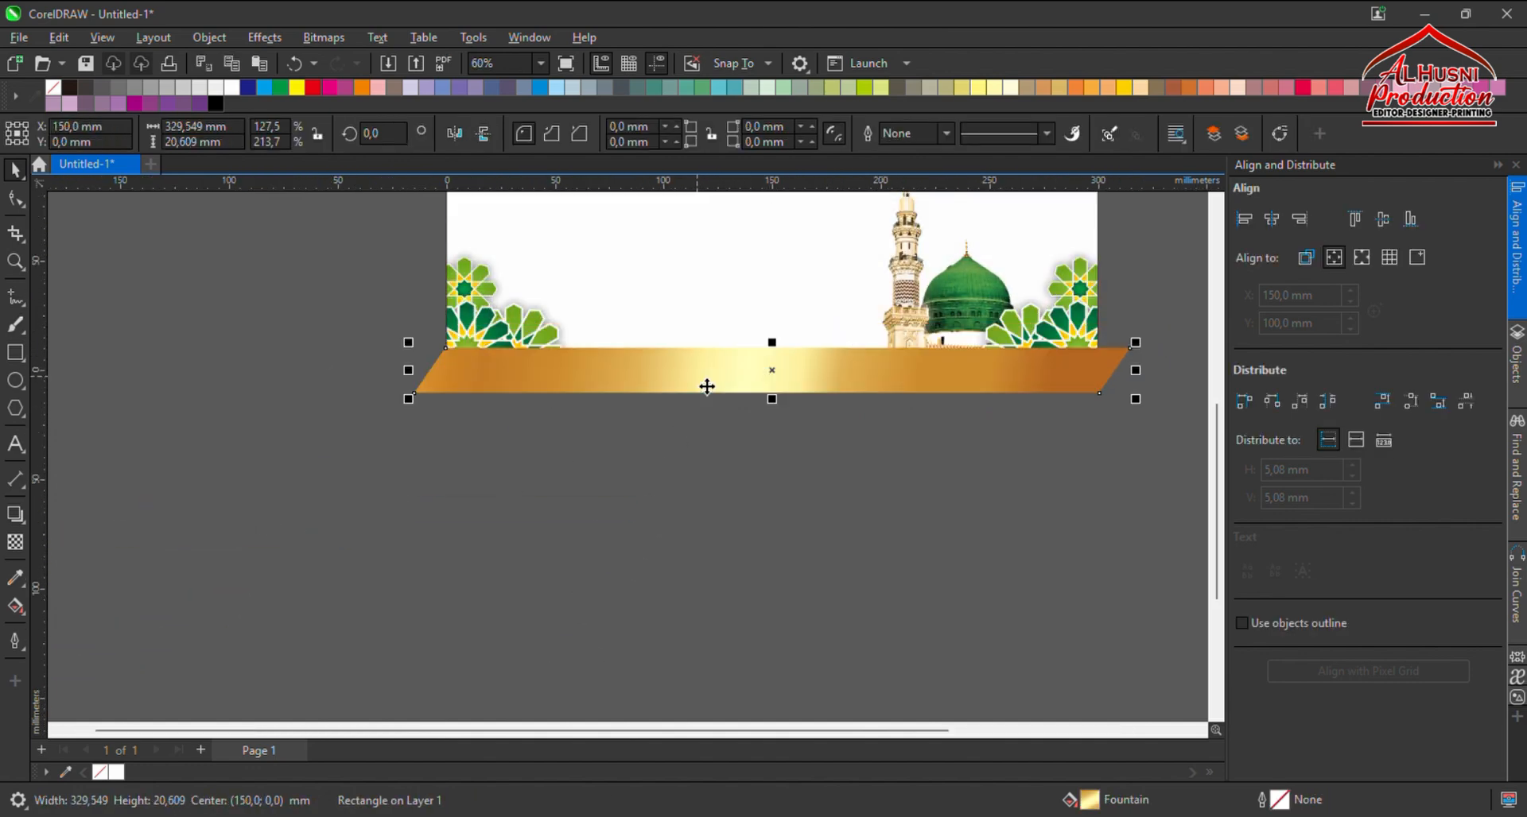
PowerClip the gold bar into the page-sized rectangle and order it behind the two floral corners.
{"action": "key", "text": "ctrl+1"}
{"action": "left_click", "coordinate": [665, 337]}
{"action": "scroll", "coordinate": [545, 404], "scroll_direction": "down", "scroll_amount": 2}
{"action": "scroll", "coordinate": [668, 373], "scroll_direction": "up", "scroll_amount": 2}
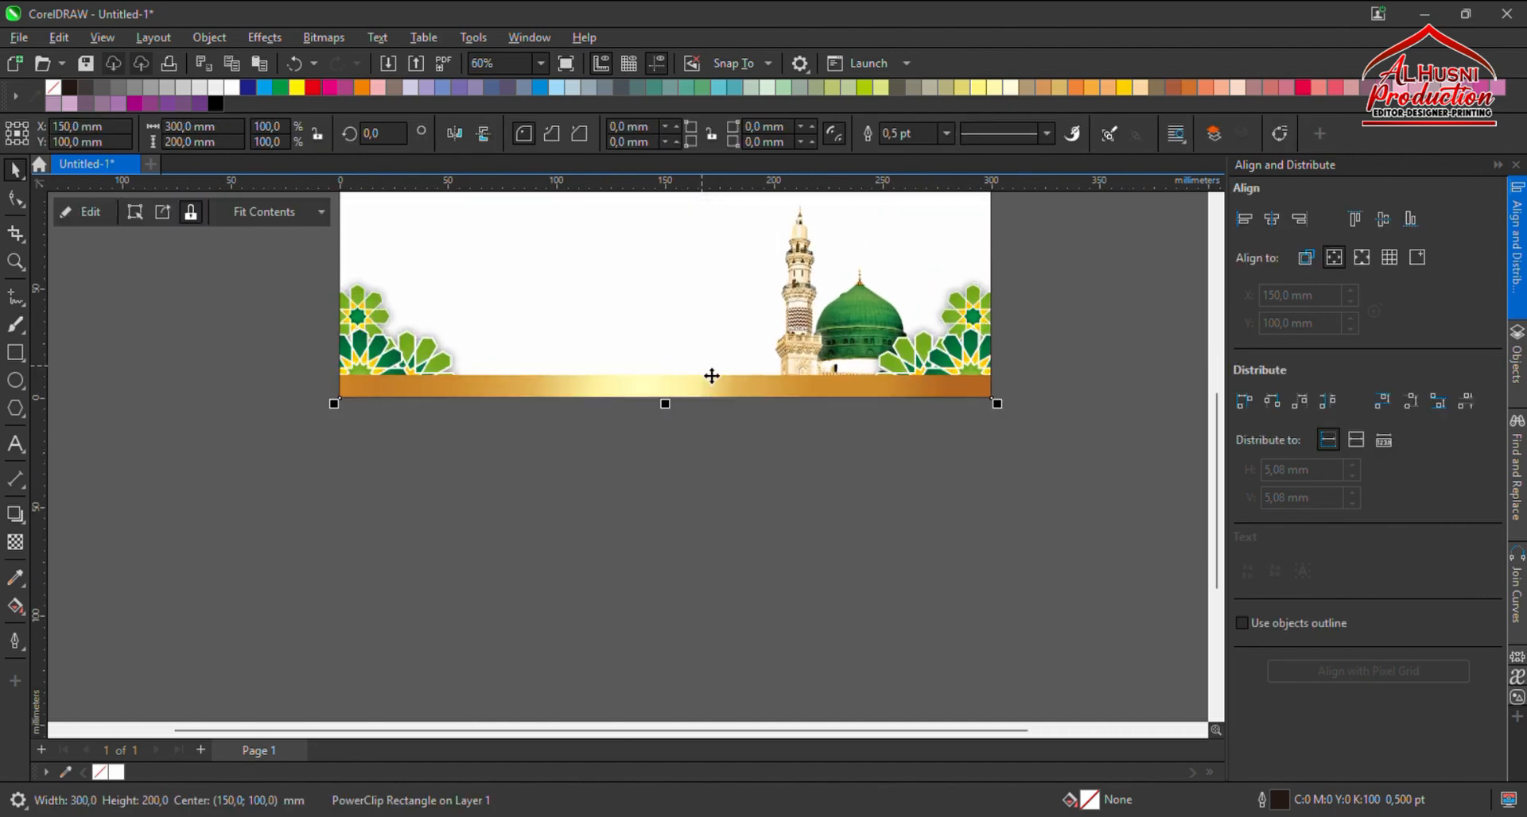
{"action": "left_click", "coordinate": [83, 213]}
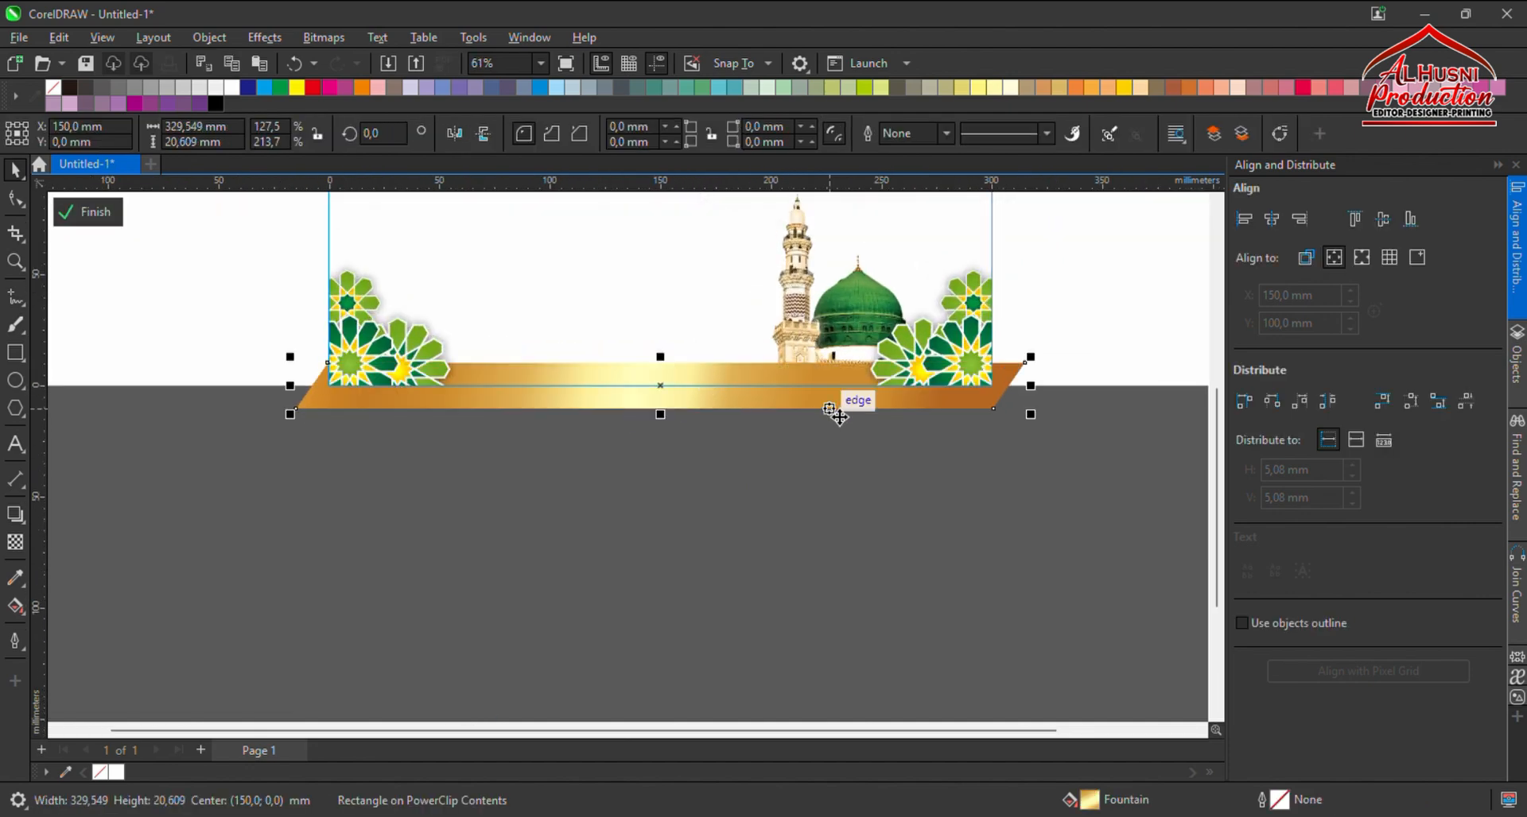
{"action": "scroll", "coordinate": [810, 419], "scroll_direction": "down", "scroll_amount": 1}
{"action": "left_click", "coordinate": [808, 455]}
{"action": "scroll", "coordinate": [808, 455], "scroll_direction": "down", "scroll_amount": 1}
{"action": "scroll", "coordinate": [827, 391], "scroll_direction": "up", "scroll_amount": 1}
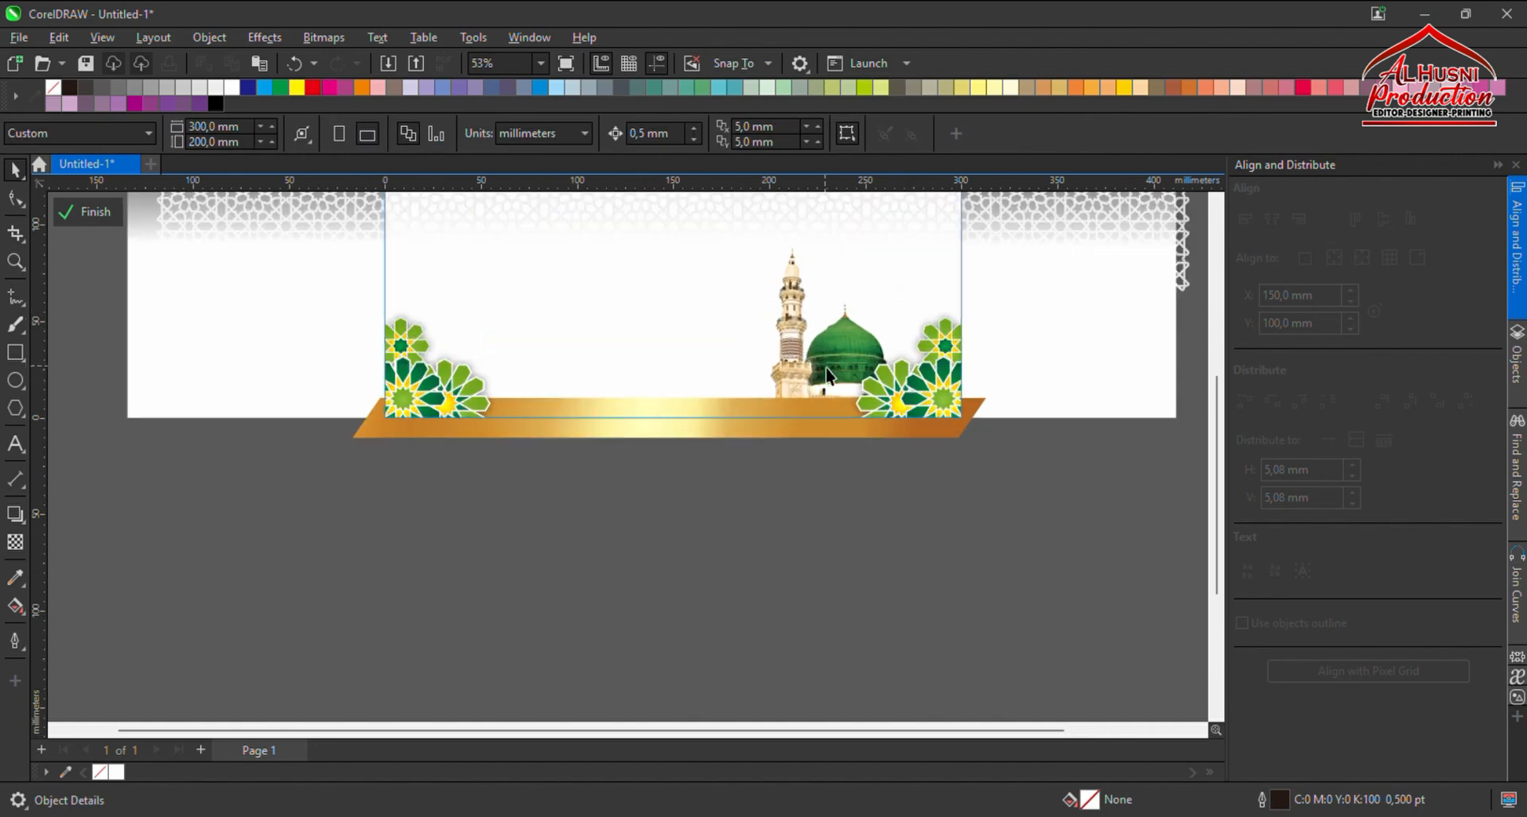
Nudge the clipped mosque up and right to about X 253, Y 51 mm so it stands on the gold bar, and finish editing the PowerClip.
{"action": "left_click", "coordinate": [837, 367]}
{"action": "key", "text": "Up"}
{"action": "key", "text": "Up"}
{"action": "key", "text": "Up"}
{"action": "key", "text": "Right"}
{"action": "key", "text": "Right"}
{"action": "key", "text": "Right"}
{"action": "key", "text": "Right"}
{"action": "key", "text": "Right"}
{"action": "key", "text": "Right"}
{"action": "key", "text": "Right"}
{"action": "key", "text": "Right"}
{"action": "key", "text": "Right"}
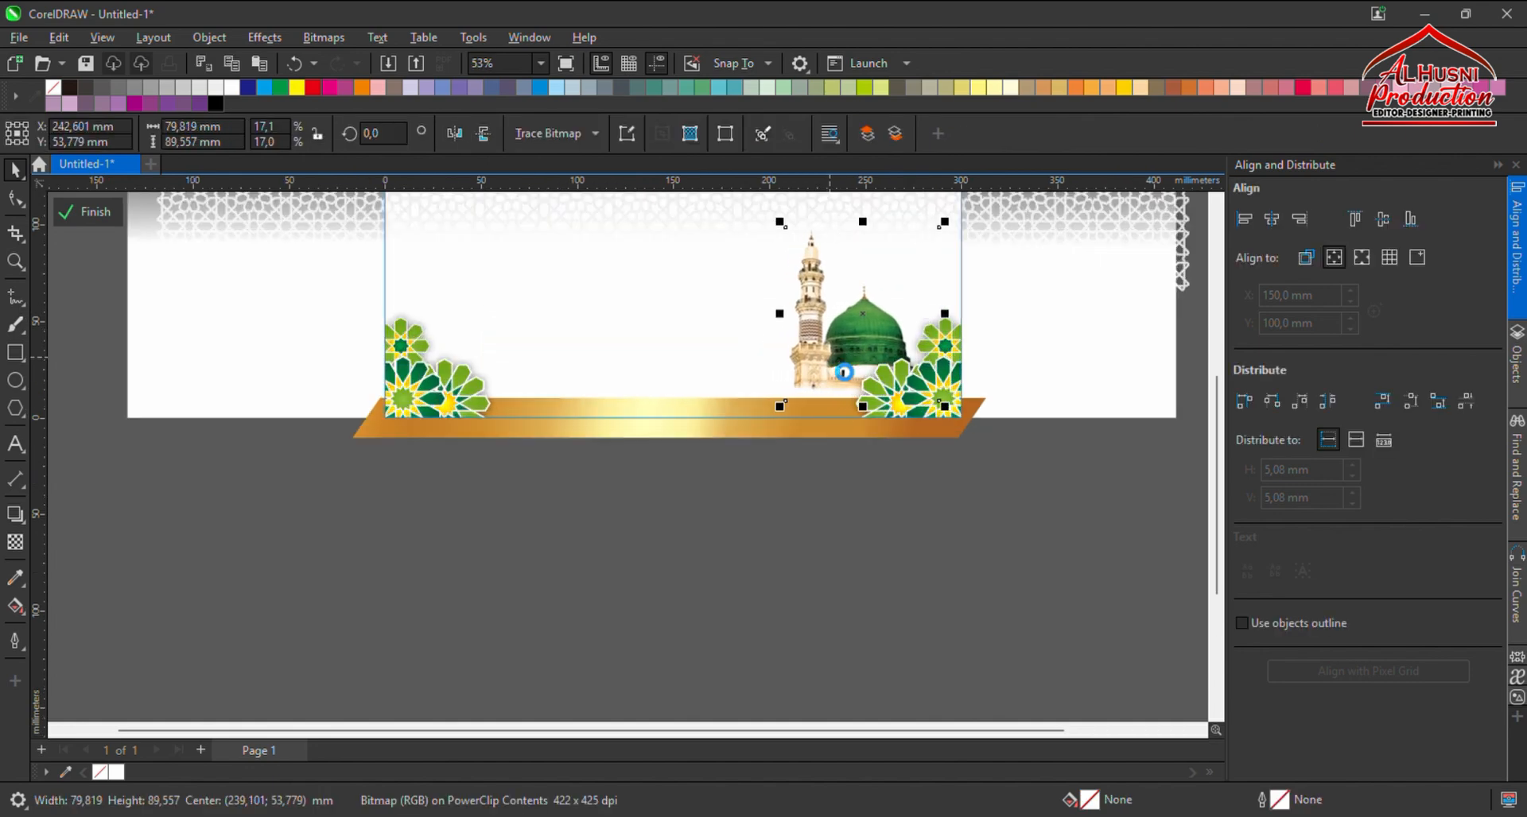
{"action": "key", "text": "Down"}
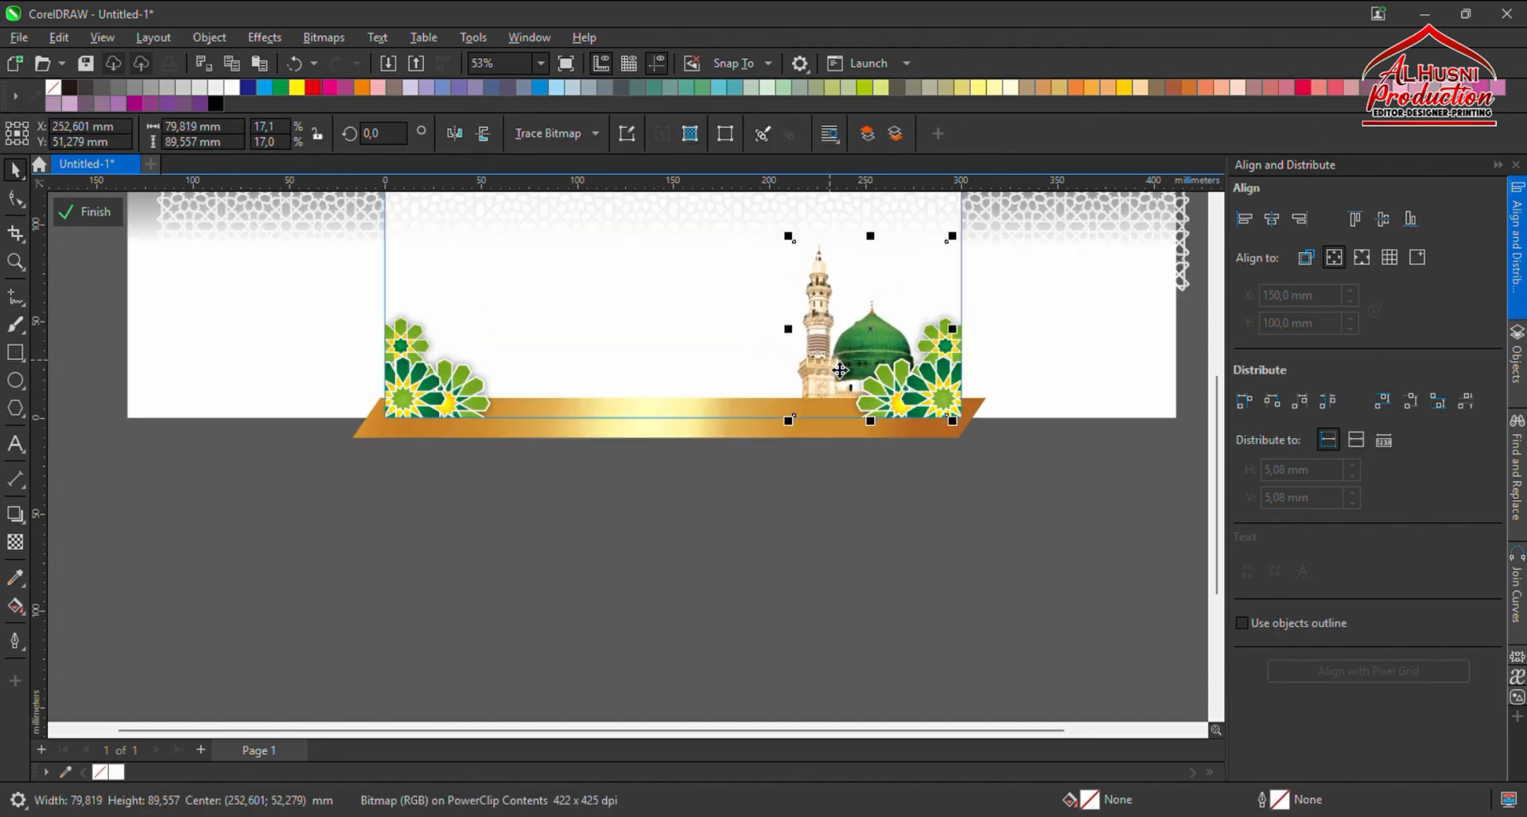
{"action": "scroll", "coordinate": [831, 374], "scroll_direction": "down", "scroll_amount": 1}
{"action": "left_click", "coordinate": [818, 528]}
{"action": "left_click", "coordinate": [83, 212]}
{"action": "scroll", "coordinate": [780, 493], "scroll_direction": "down", "scroll_amount": 1}
{"action": "scroll", "coordinate": [764, 279], "scroll_direction": "up", "scroll_amount": 2}
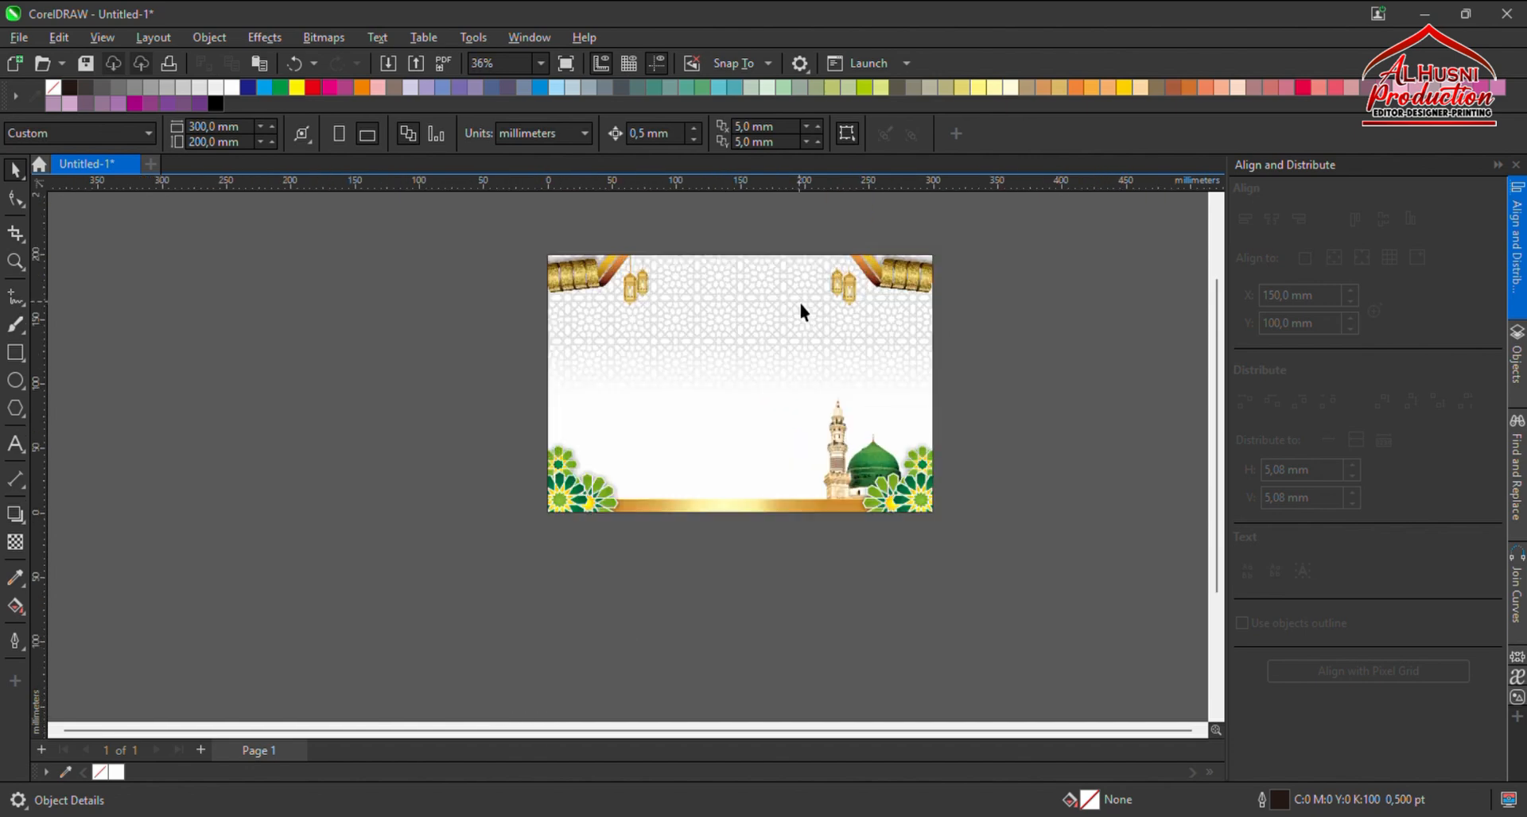
Draw a rectangle about 101 × 37 mm at the middle of the page's top edge.
{"action": "scroll", "coordinate": [529, 372], "scroll_direction": "down", "scroll_amount": 1}
{"action": "scroll", "coordinate": [686, 276], "scroll_direction": "up", "scroll_amount": 2}
{"action": "left_click", "coordinate": [19, 353]}
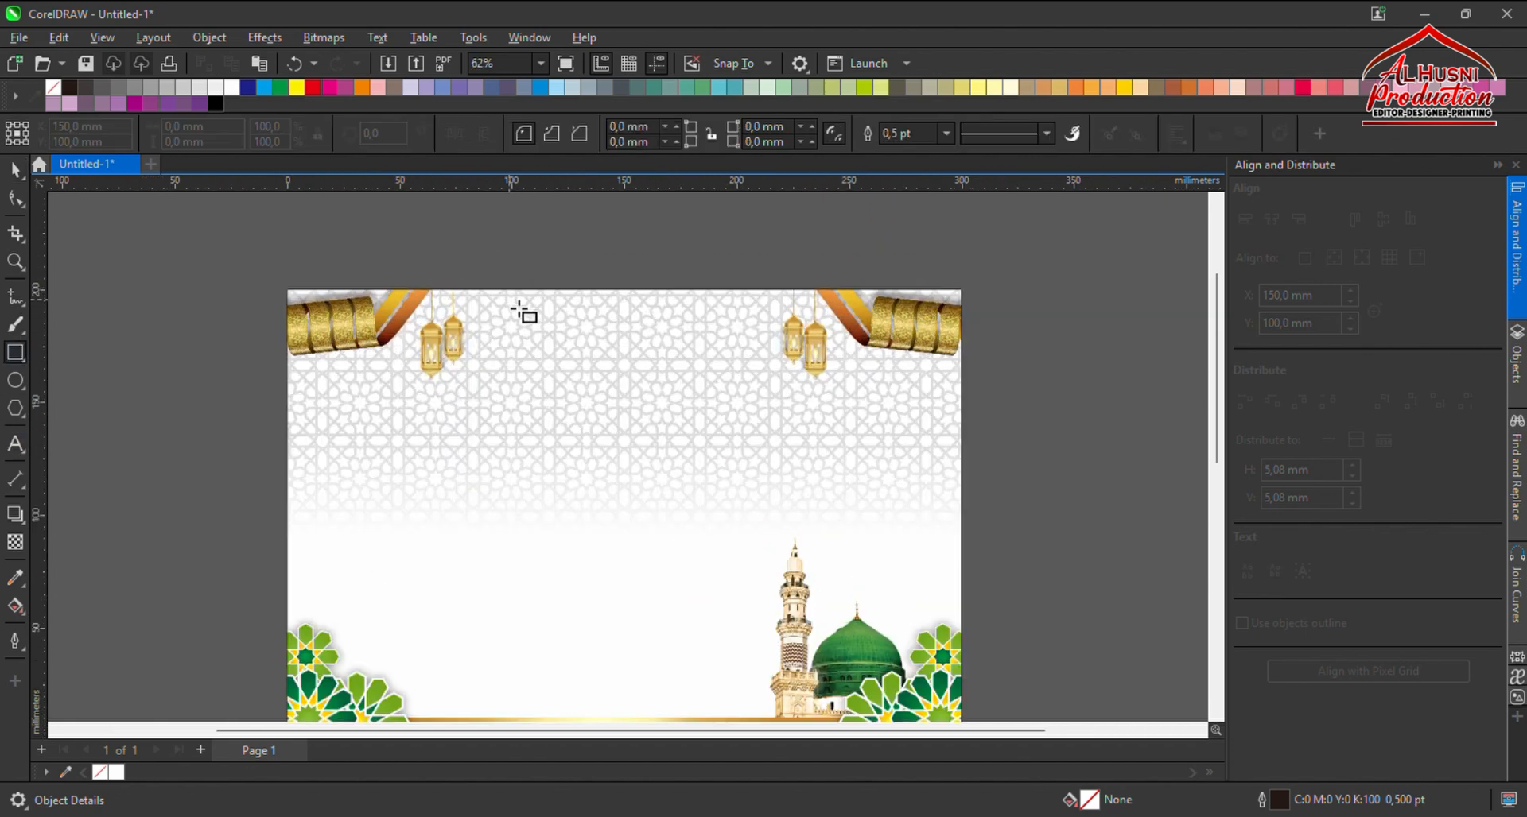
{"action": "left_click_drag", "start_coordinate": [508, 286], "coordinate": [740, 378]}
{"action": "scroll", "coordinate": [718, 343], "scroll_direction": "up", "scroll_amount": 1}
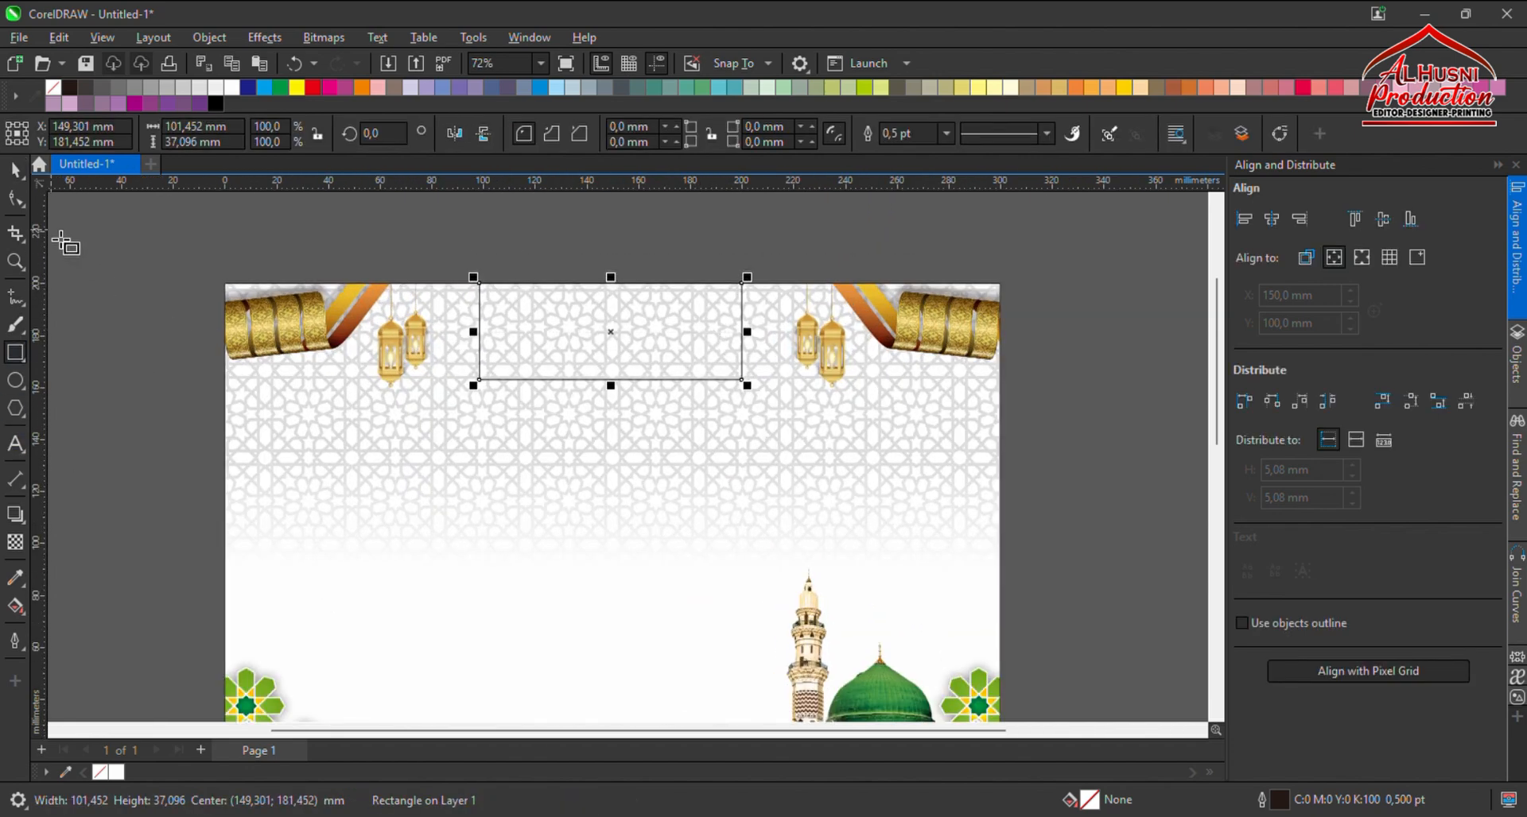
Round the rectangle's two bottom corners with a 12 mm radius.
{"action": "left_click", "coordinate": [15, 198]}
{"action": "left_click_drag", "start_coordinate": [479, 380], "coordinate": [513, 388]}
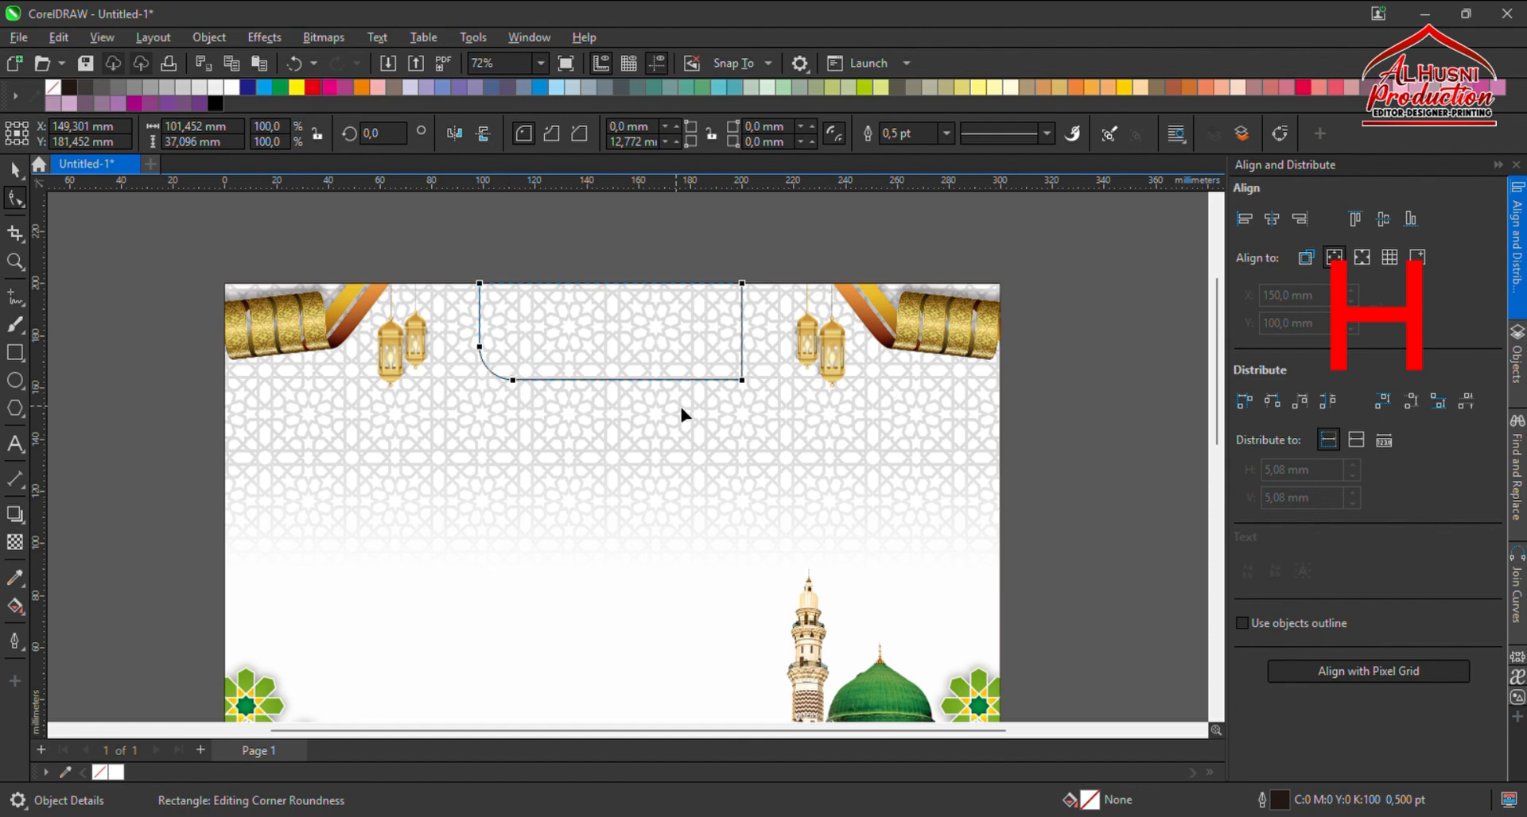
{"action": "left_click_drag", "start_coordinate": [699, 393], "coordinate": [730, 403]}
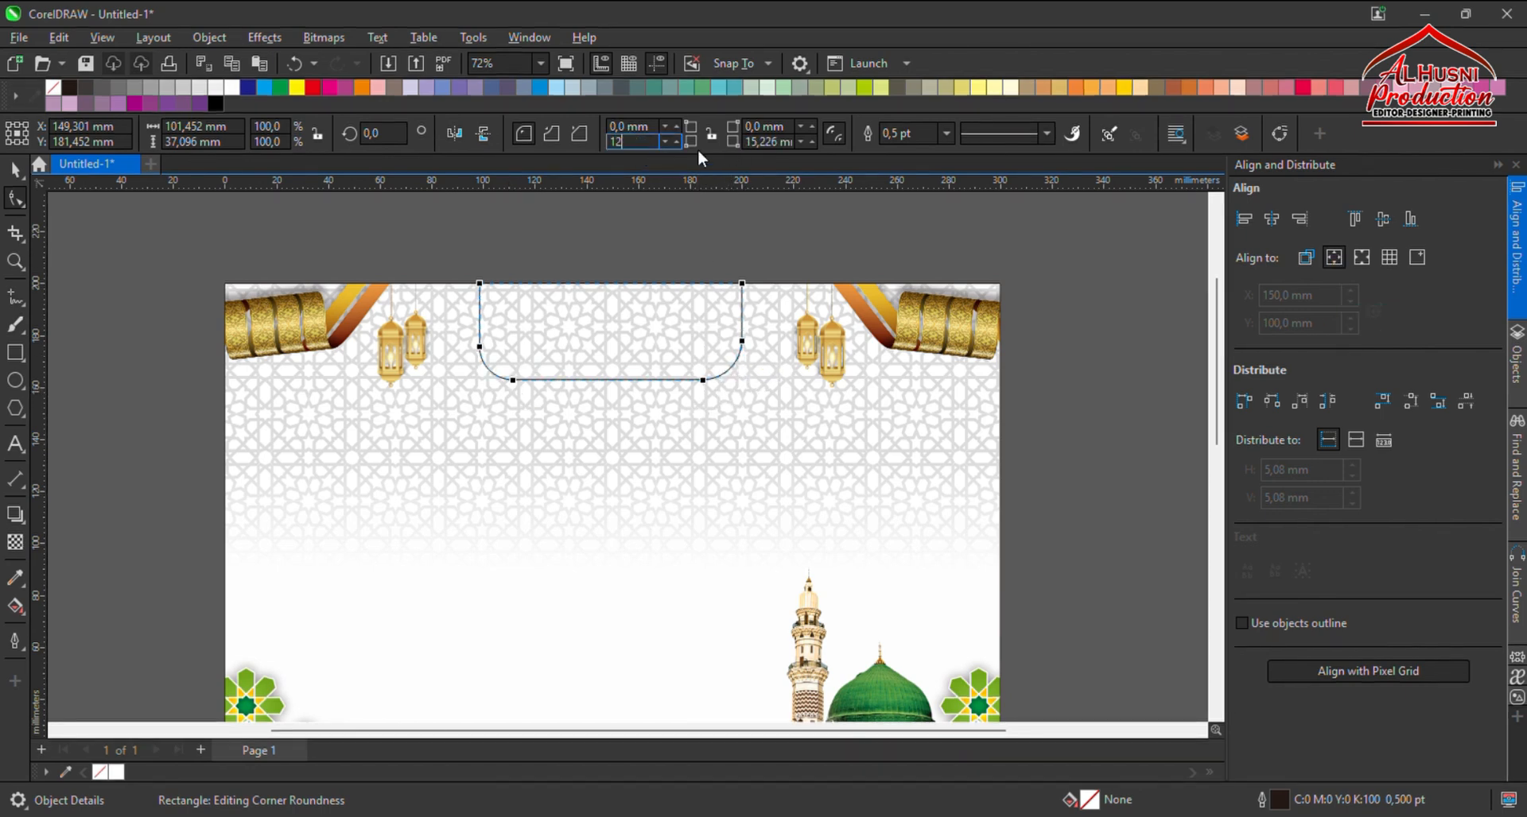
{"action": "double_click", "coordinate": [769, 145]}
{"action": "type", "text": "12"}
{"action": "key", "text": "Return"}
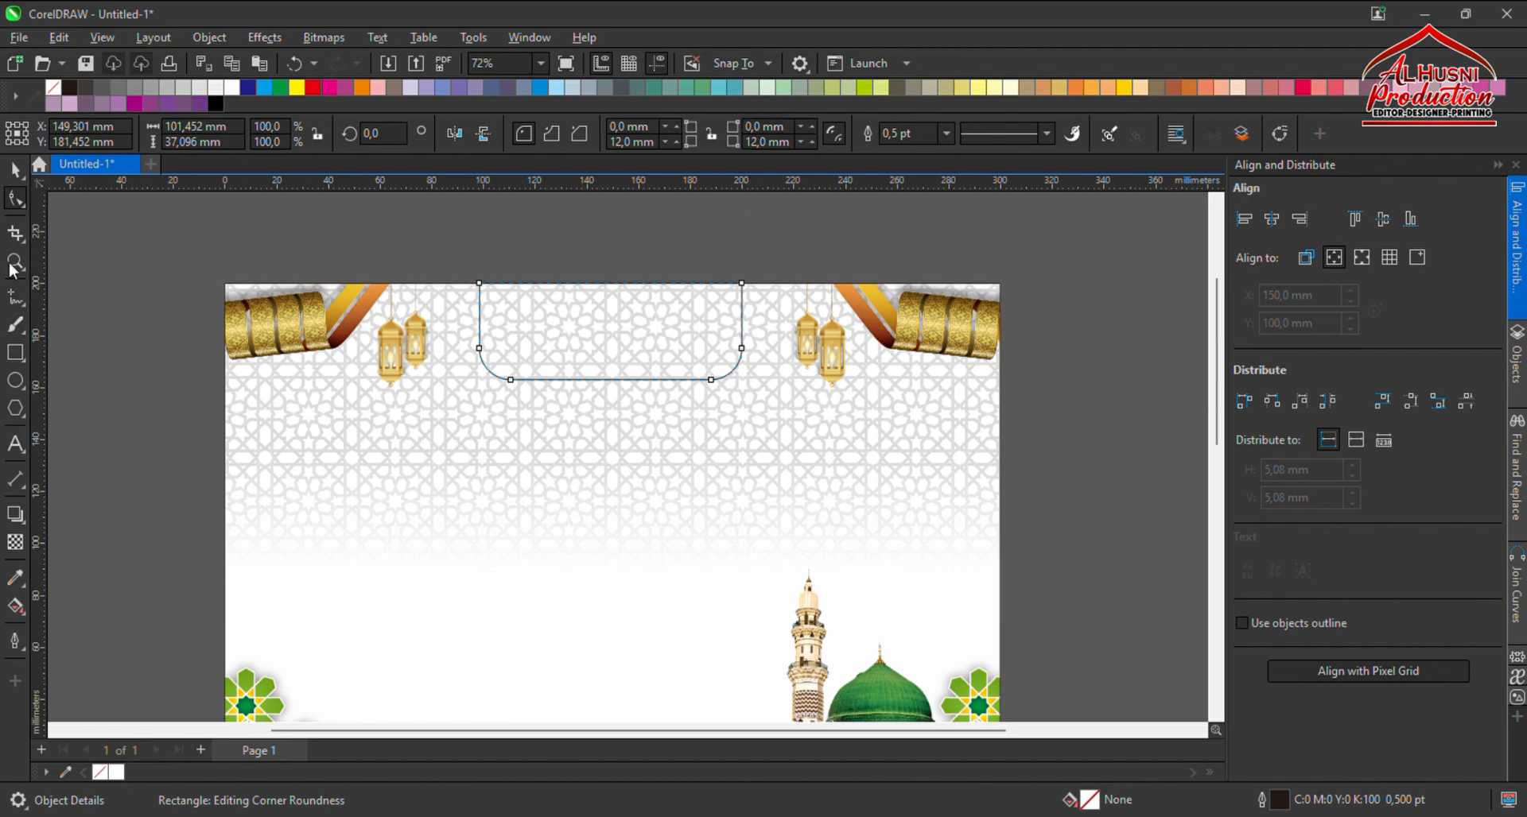
Fill the rounded panel with white and remove its outline.
{"action": "left_click", "coordinate": [14, 170]}
{"action": "left_click", "coordinate": [231, 86]}
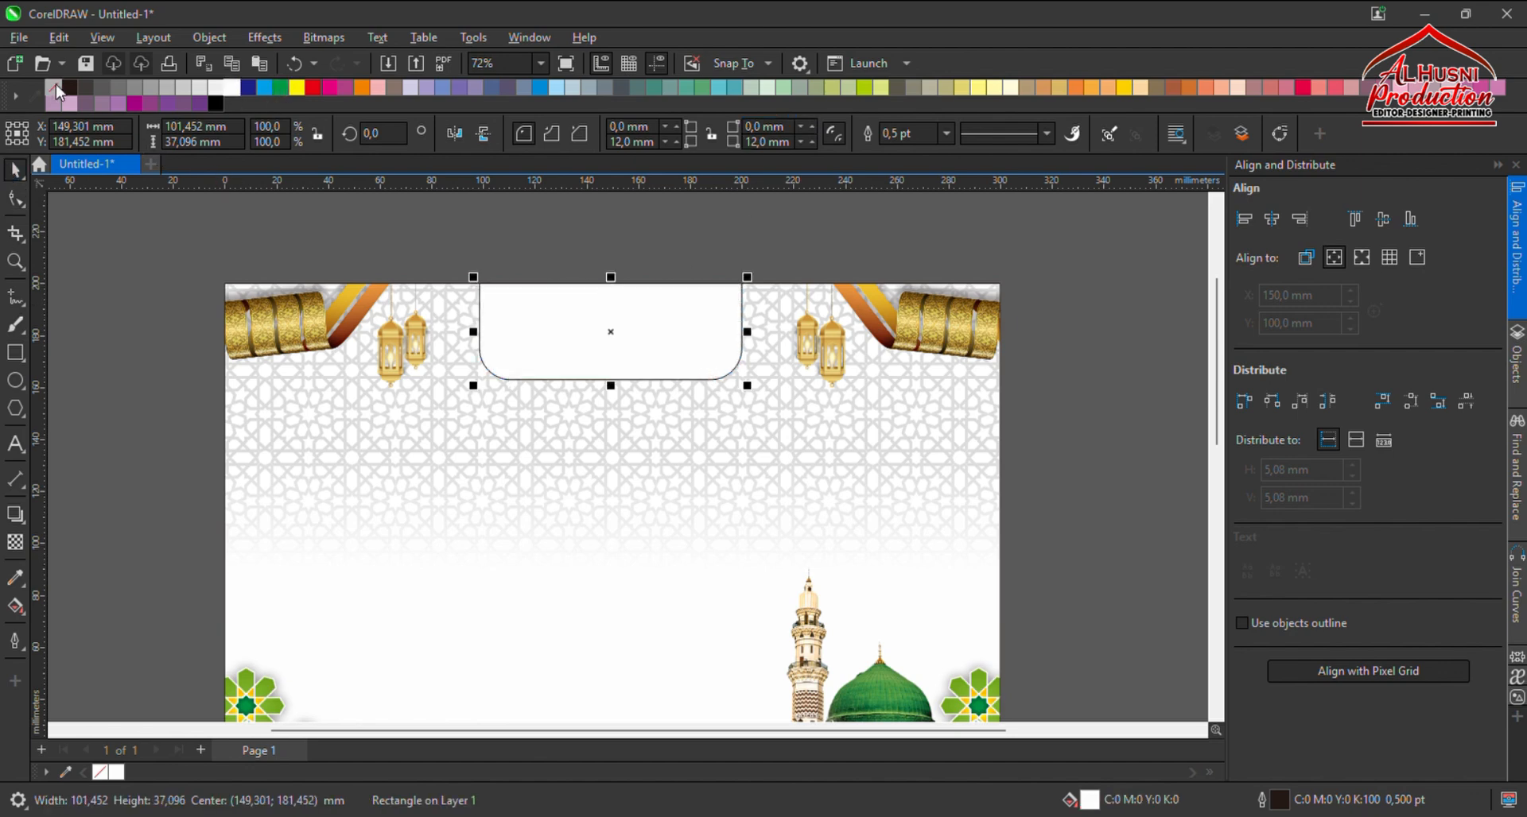
{"action": "right_click", "coordinate": [54, 88]}
Shift the white panel slightly down and add a drop shadow with 50 opacity, 15 feathering and no offset.
{"action": "left_click_drag", "start_coordinate": [567, 314], "coordinate": [547, 381]}
{"action": "scroll", "coordinate": [573, 347], "scroll_direction": "up", "scroll_amount": 1}
{"action": "left_click", "coordinate": [15, 515]}
{"action": "left_click", "coordinate": [16, 169]}
{"action": "scroll", "coordinate": [746, 379], "scroll_direction": "down", "scroll_amount": 2}
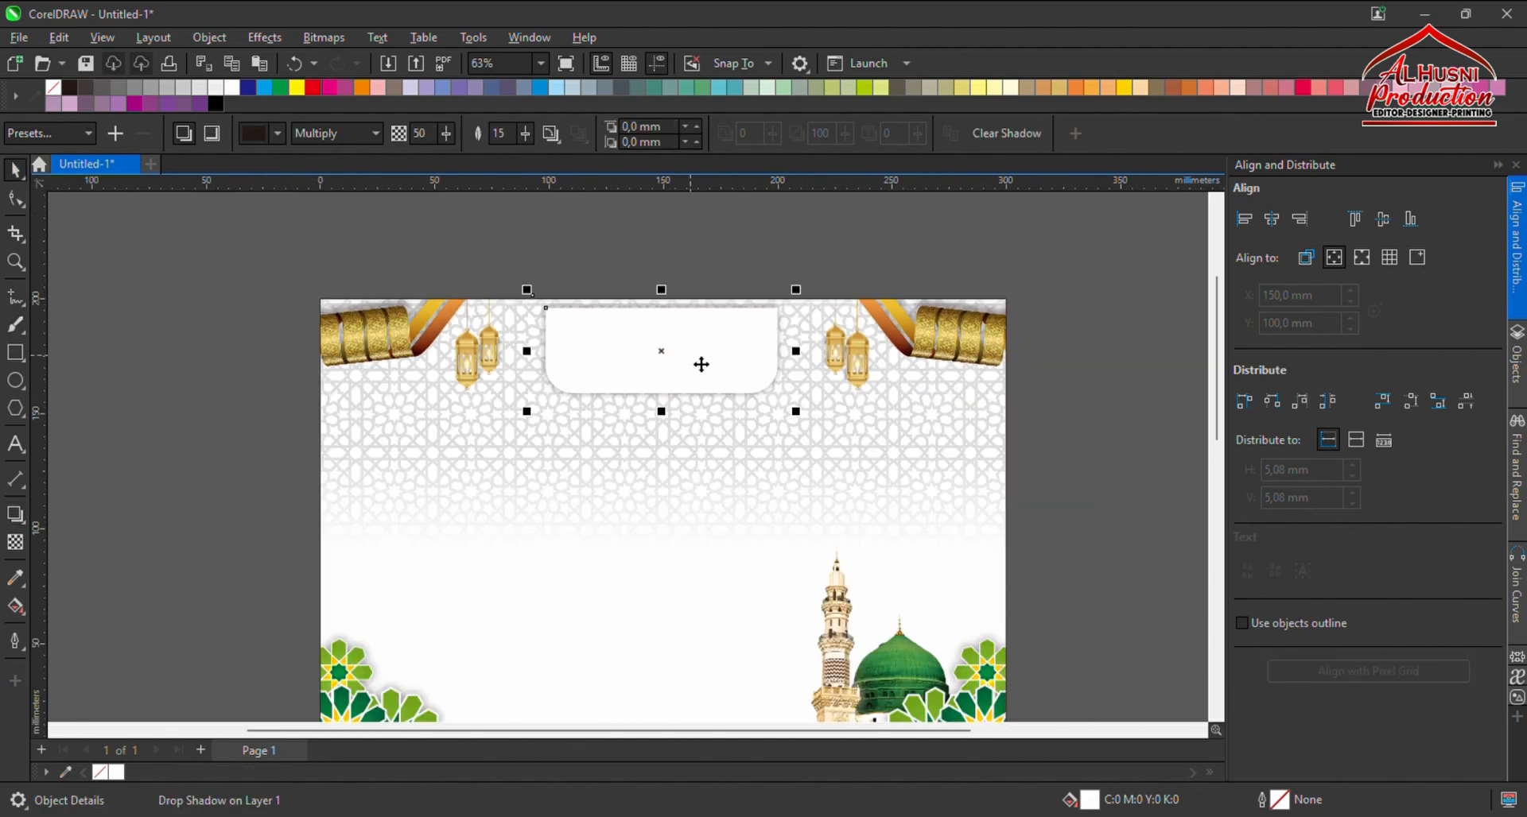
Nudge the shadowed panel upward so its top extends past the page's top edge.
{"action": "scroll", "coordinate": [702, 365], "scroll_direction": "up", "scroll_amount": 1}
{"action": "key", "text": "Up"}
{"action": "key", "text": "Up"}
{"action": "key", "text": "Up"}
{"action": "key", "text": "Up"}
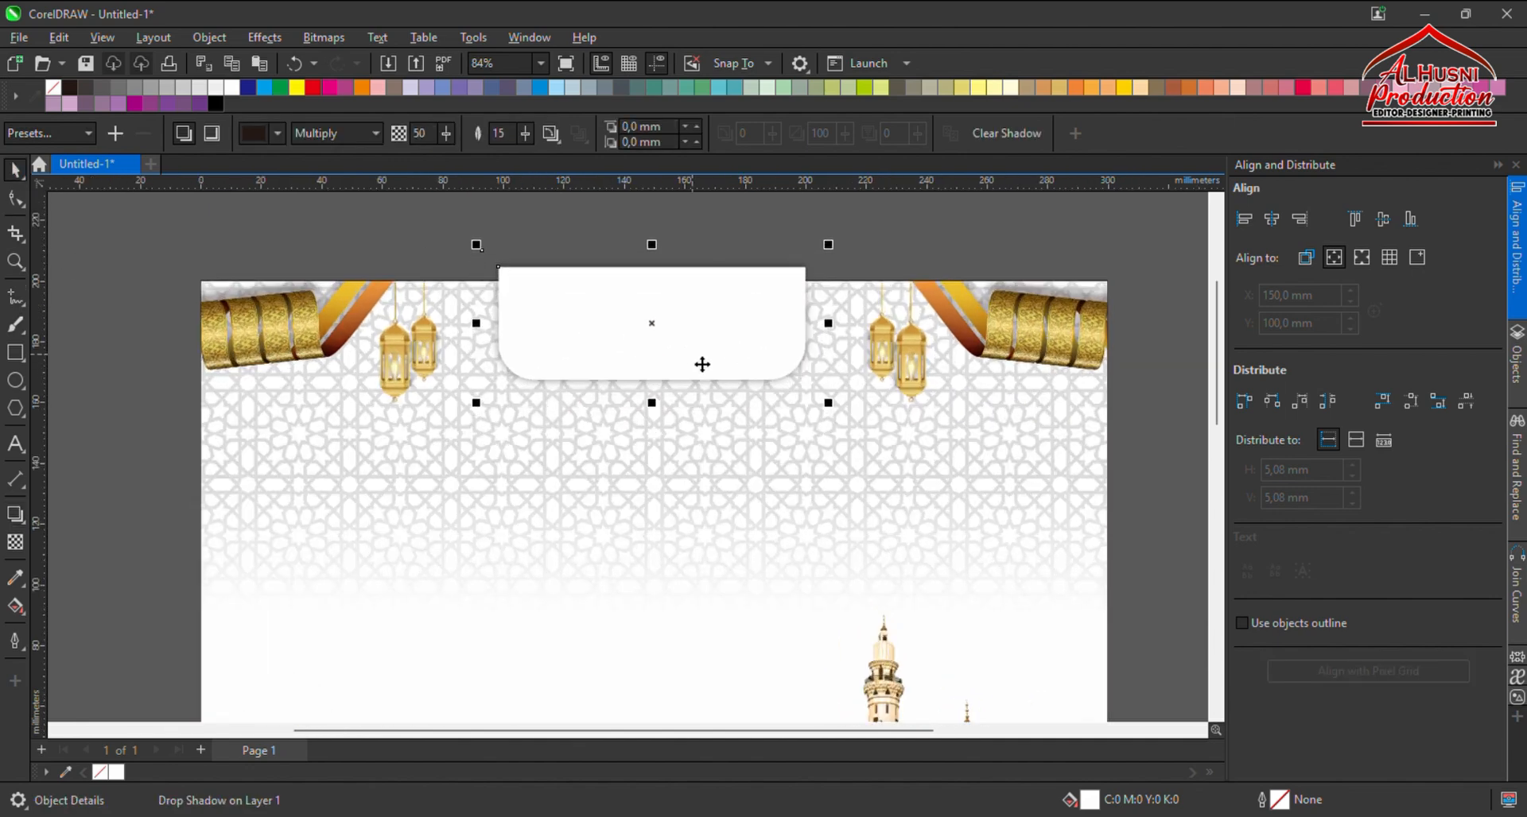
Add the artistic text "LOGO" in 24 pt Arial above the page.
{"action": "left_click", "coordinate": [15, 445]}
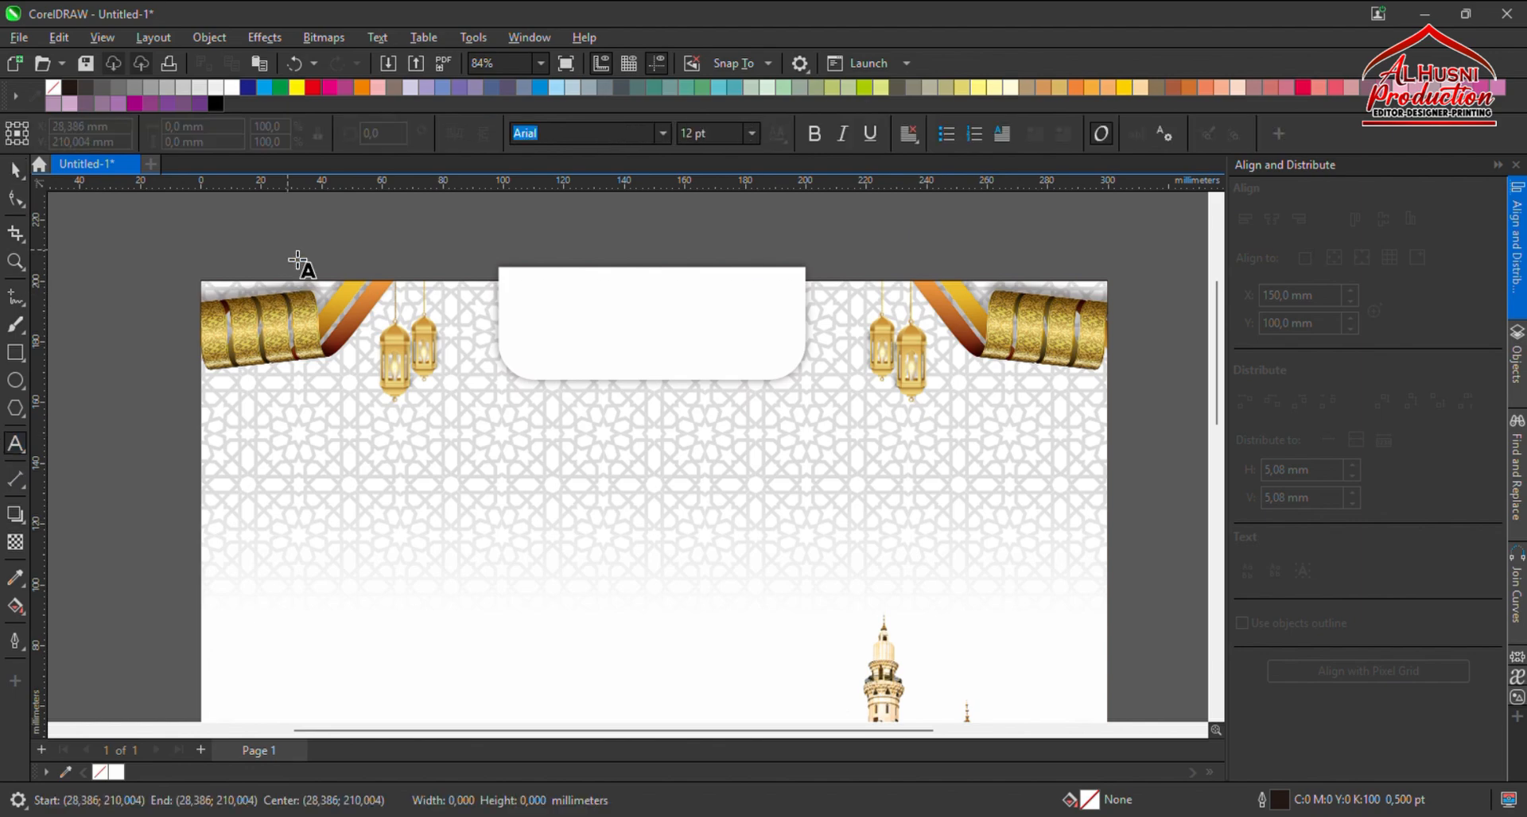
{"action": "left_click", "coordinate": [291, 250]}
{"action": "type", "text": "lo9k"}
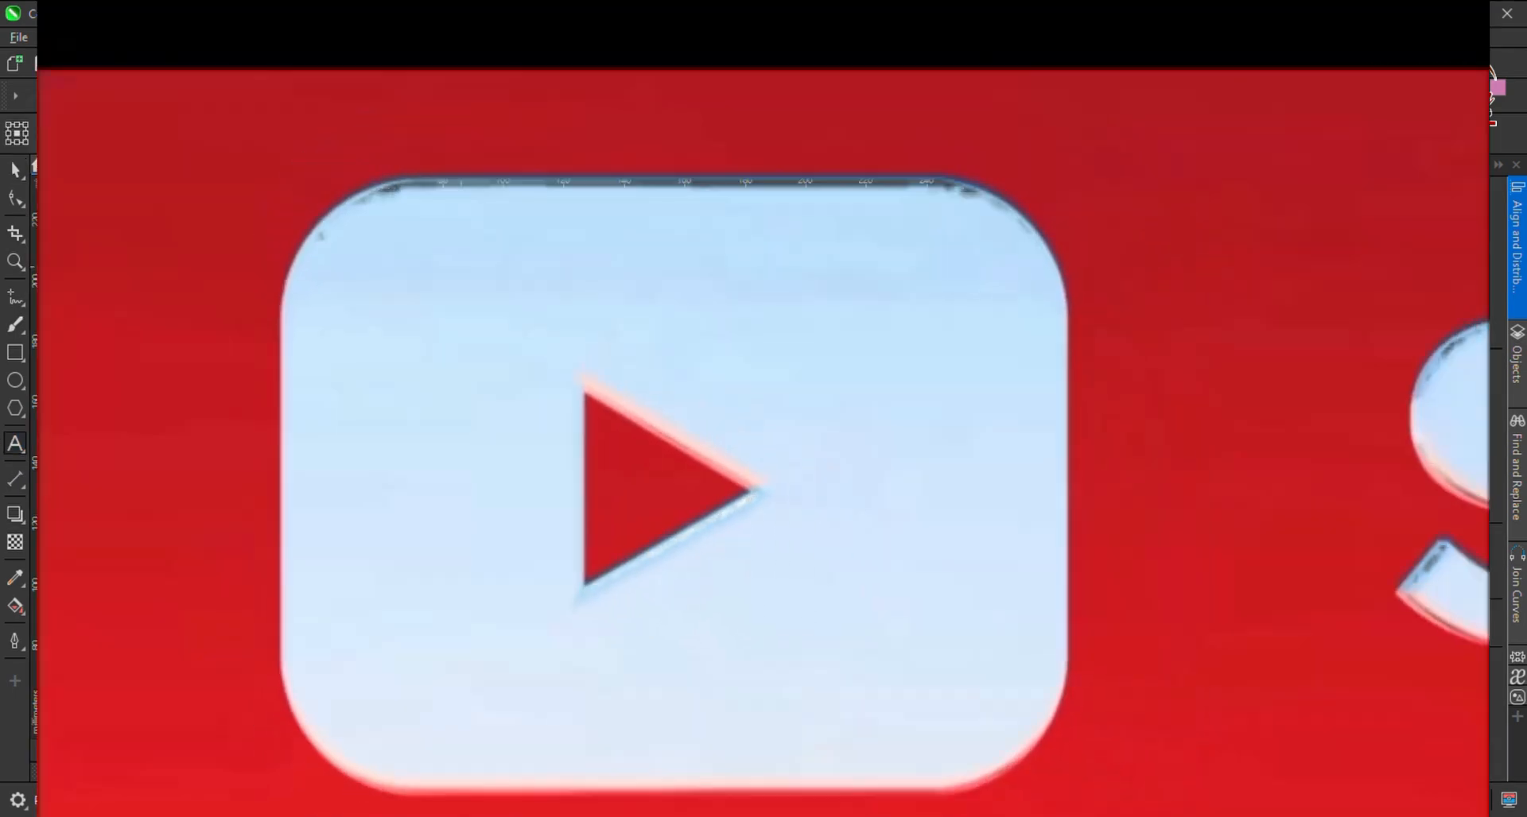
{"action": "key", "text": "BackSpace"}
{"action": "key", "text": "BackSpace"}
{"action": "key", "text": "BackSpace"}
{"action": "key", "text": "BackSpace"}
{"action": "type", "text": "LOGO"}
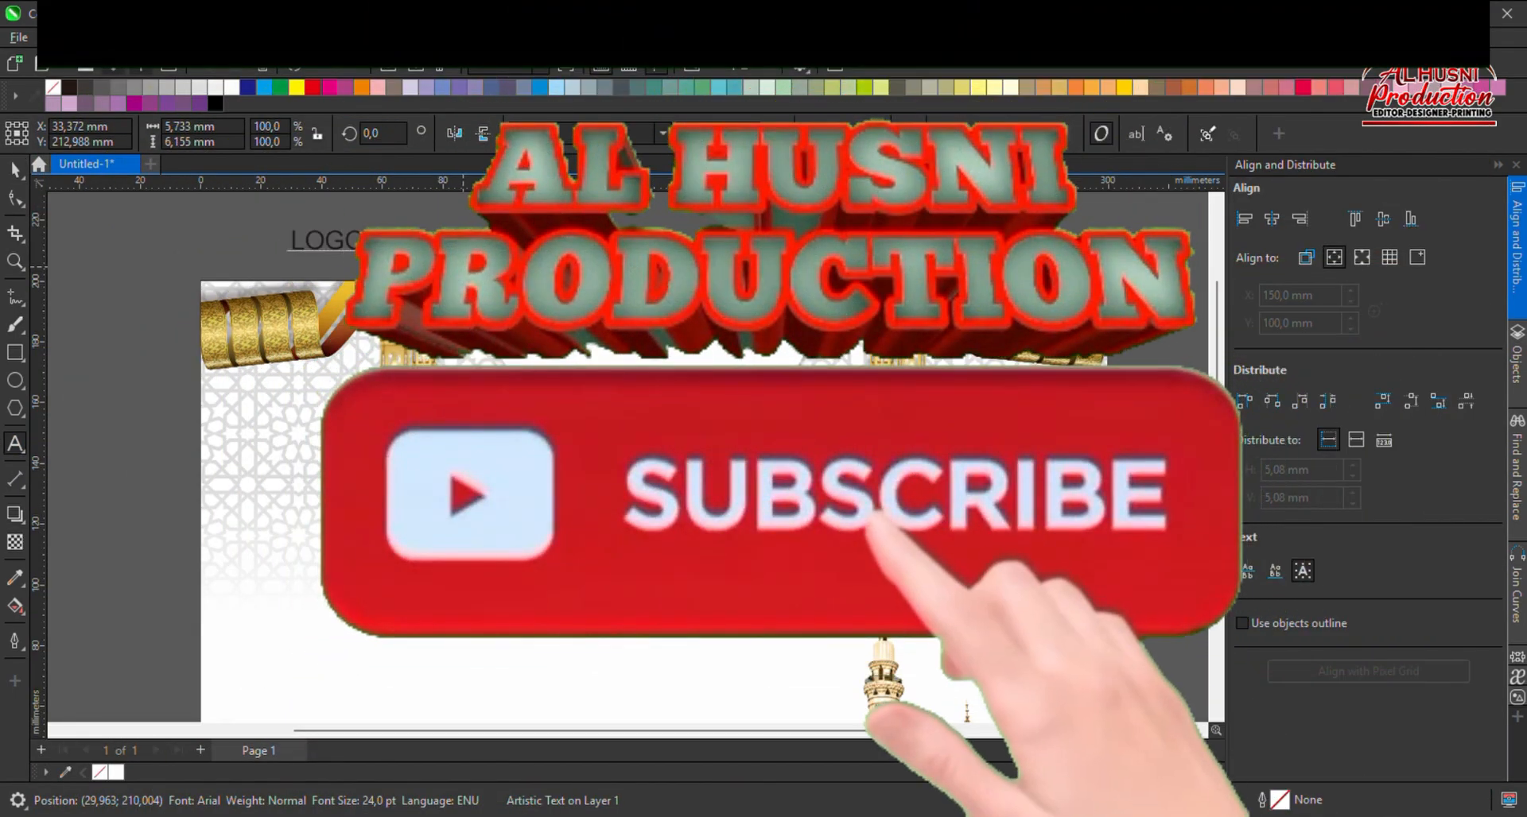
Centre the "LOGO" text on the white panel and clip the panel flush with the page's top edge.
{"action": "left_click", "coordinate": [15, 170]}
{"action": "left_click_drag", "start_coordinate": [327, 241], "coordinate": [651, 323]}
{"action": "left_click", "coordinate": [716, 354], "text": "shift"}
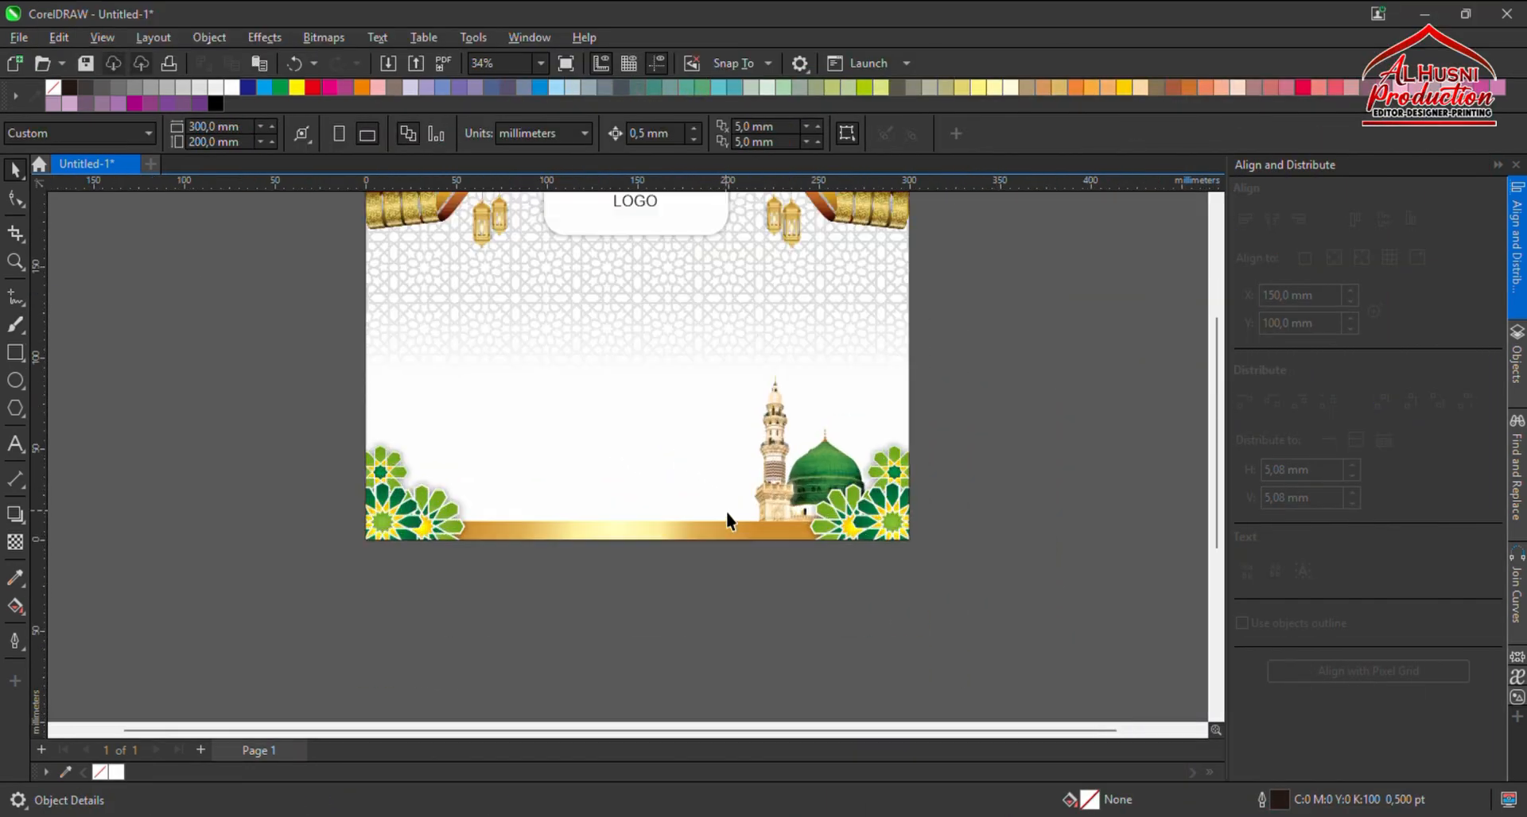
Move the cloud image to the empty area just outside the page's left edge.
{"action": "scroll", "coordinate": [727, 517], "scroll_direction": "down", "scroll_amount": 4}
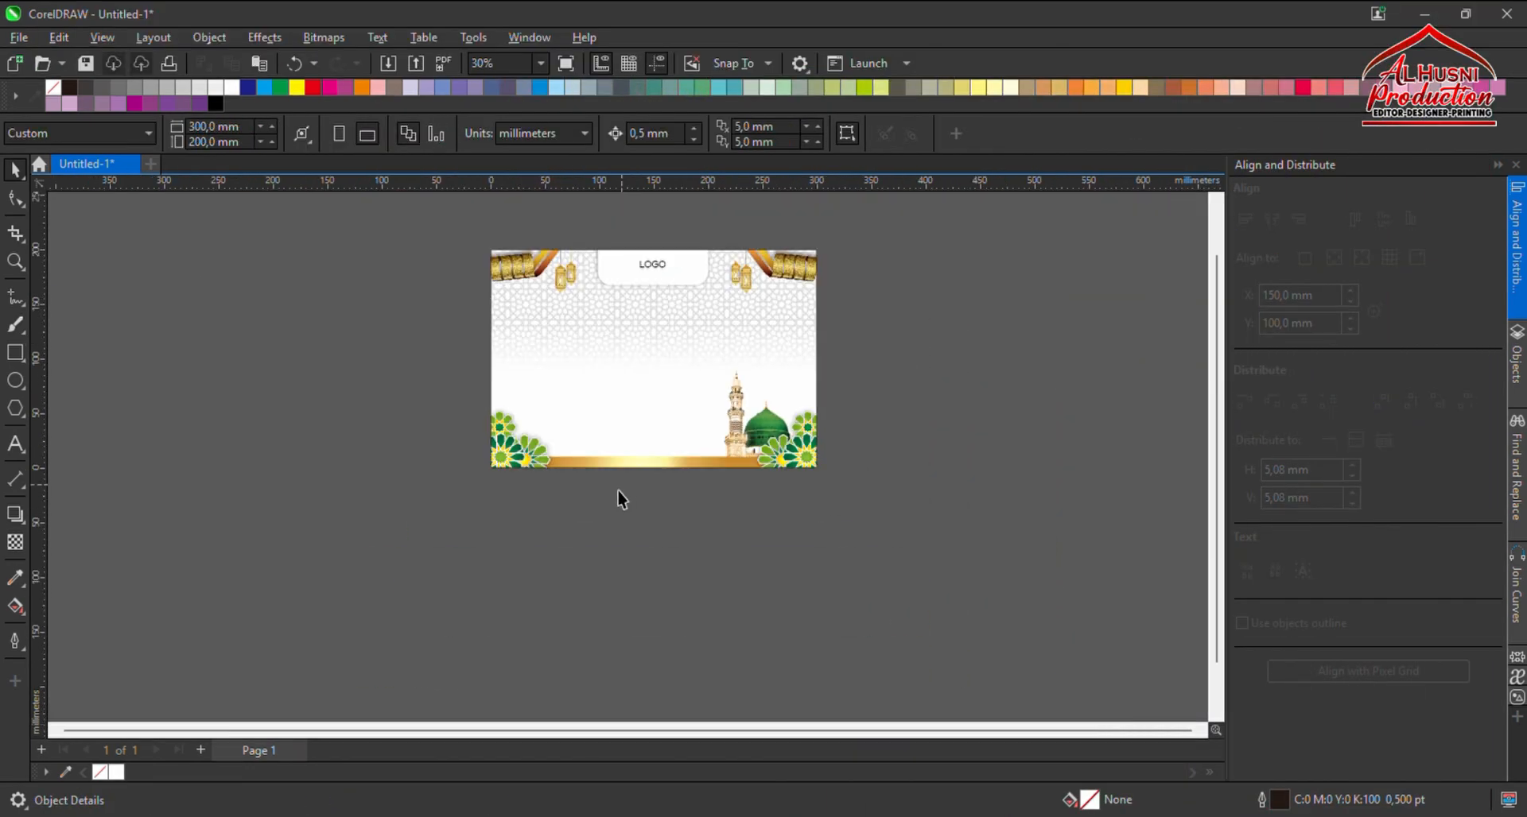
{"action": "left_click_drag", "start_coordinate": [516, 613], "coordinate": [200, 377]}
{"action": "scroll", "coordinate": [617, 434], "scroll_direction": "up", "scroll_amount": 3}
{"action": "scroll", "coordinate": [254, 453], "scroll_direction": "down", "scroll_amount": 1}
{"action": "scroll", "coordinate": [237, 334], "scroll_direction": "up", "scroll_amount": 1}
{"action": "left_click", "coordinate": [236, 327]}
{"action": "scroll", "coordinate": [343, 358], "scroll_direction": "down", "scroll_amount": 1}
{"action": "scroll", "coordinate": [402, 320], "scroll_direction": "up", "scroll_amount": 1}
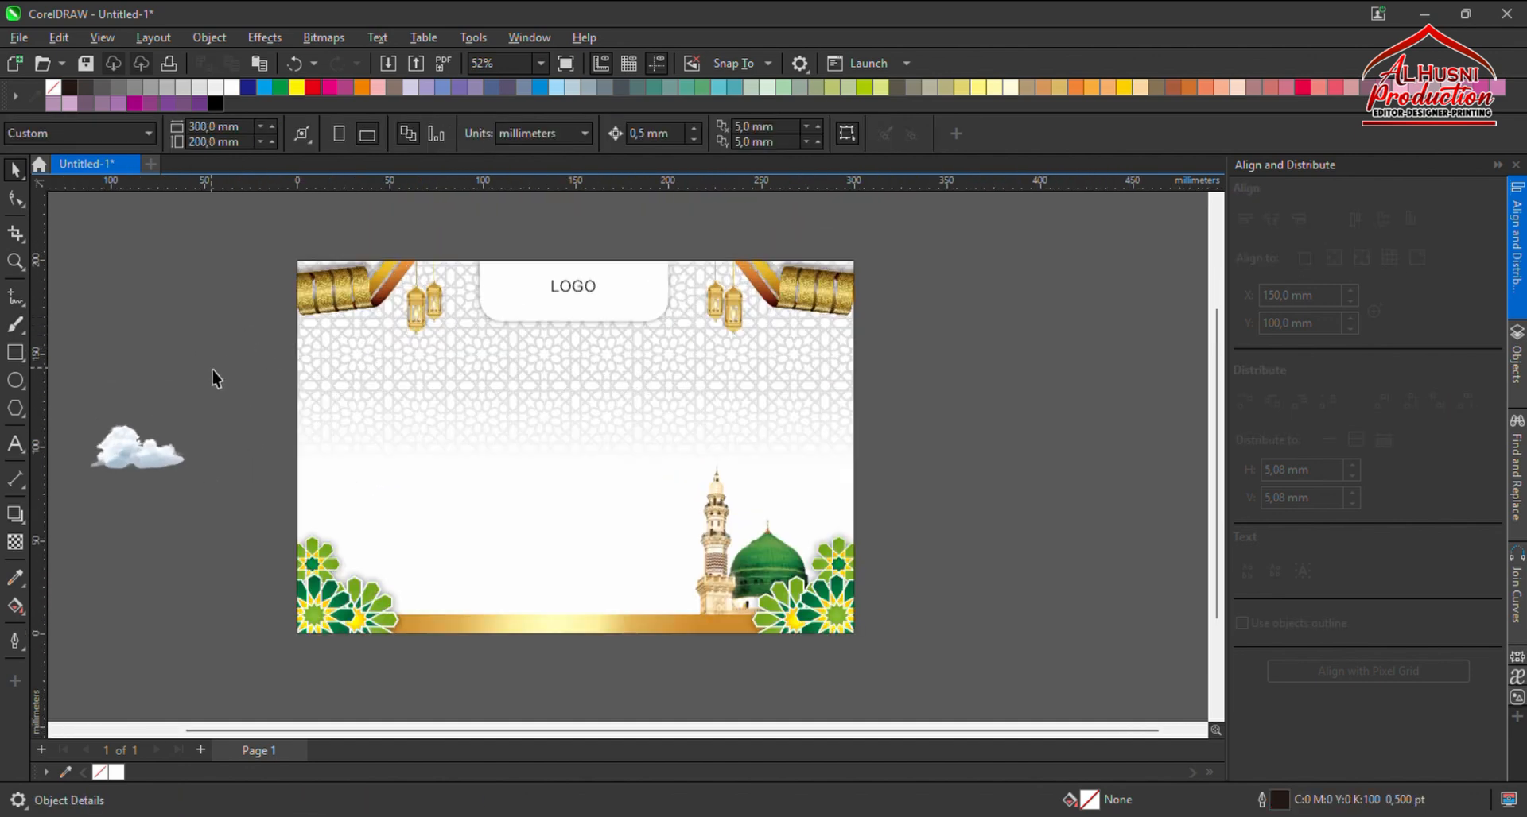
Add the artistic text "Selamat Memperingati" in 24 pt Arial near the middle of the page.
{"action": "left_click", "coordinate": [15, 442]}
{"action": "left_click", "coordinate": [463, 415]}
{"action": "scroll", "coordinate": [609, 457], "scroll_direction": "up", "scroll_amount": 1}
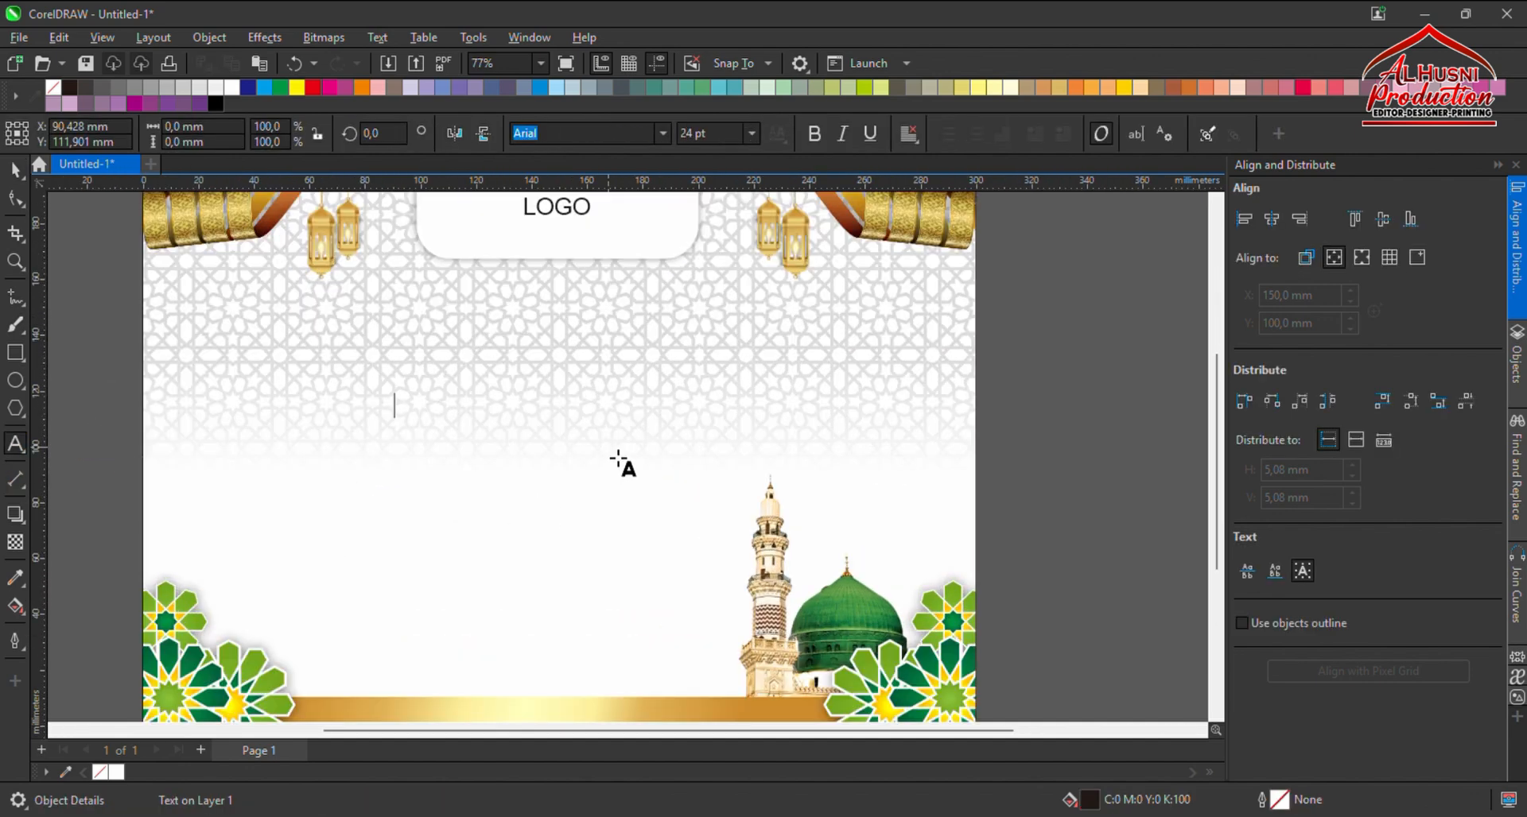
{"action": "type", "text": "SE"}
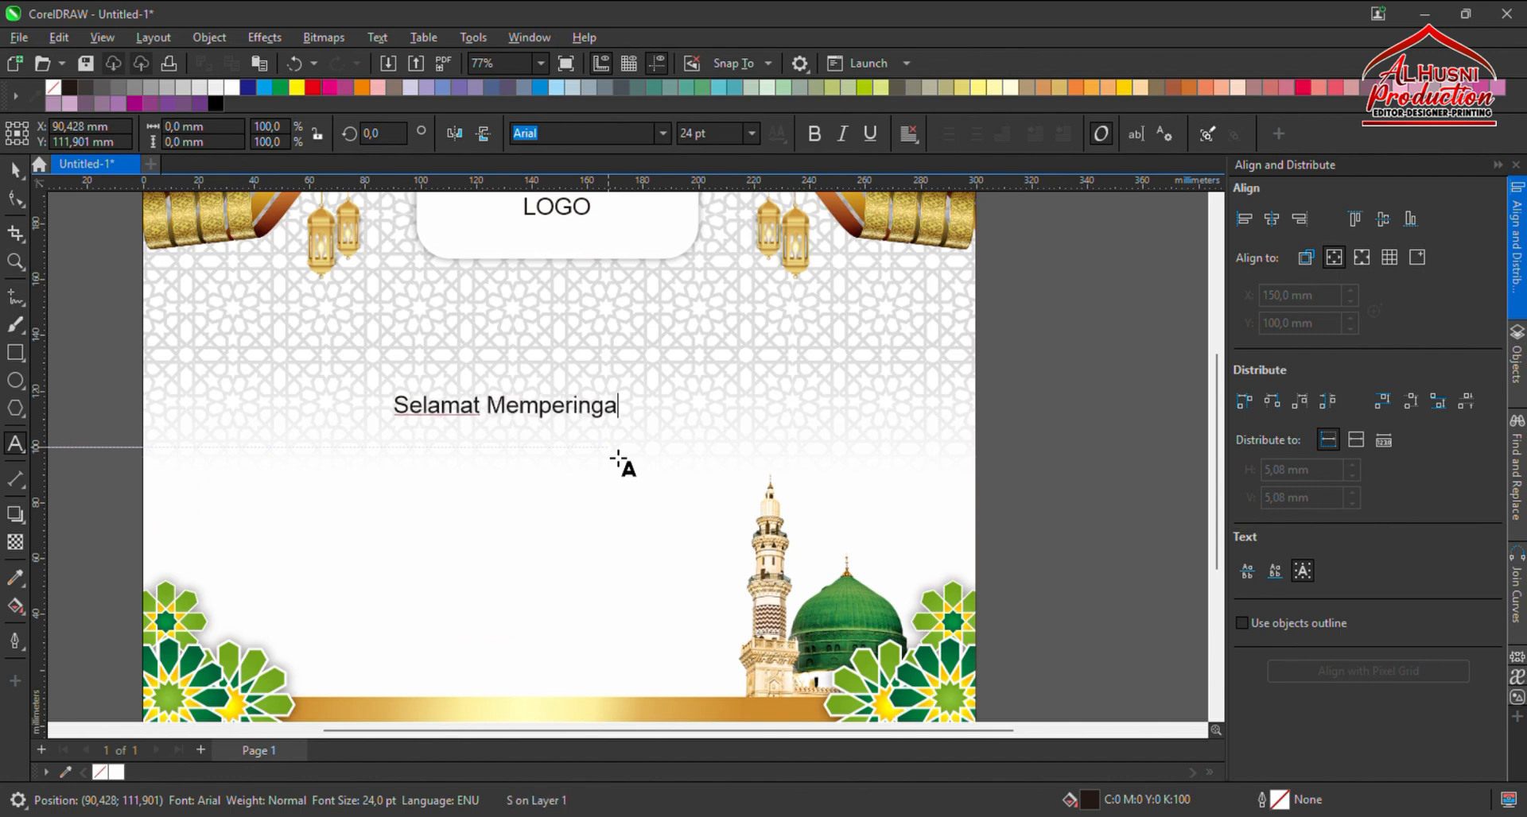
{"action": "left_click", "coordinate": [16, 172]}
{"action": "scroll", "coordinate": [585, 421], "scroll_direction": "down", "scroll_amount": 1}
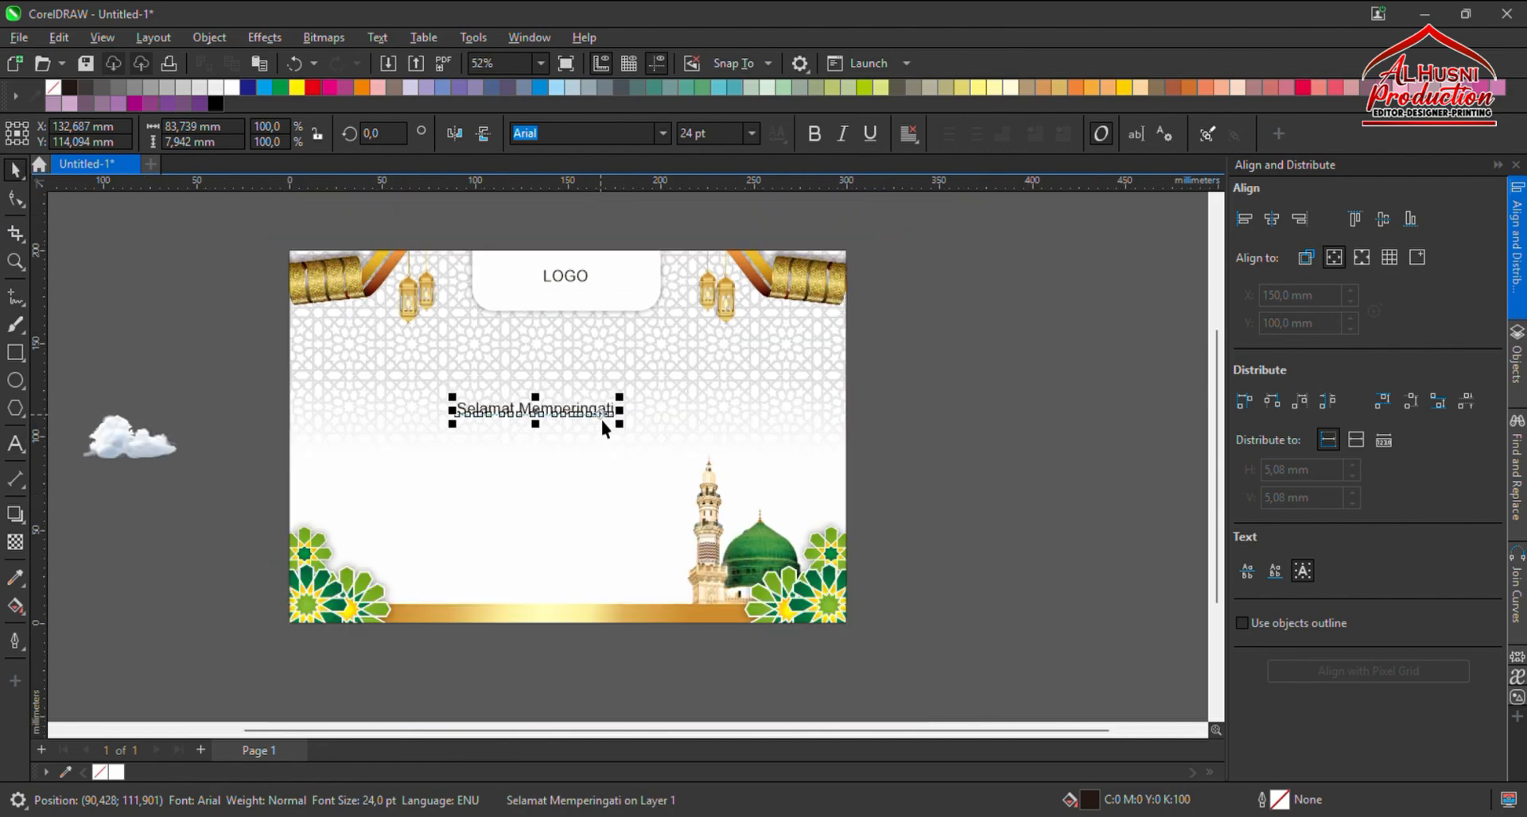
Enlarge "Selamat Memperingati" to about 45 pt below the logo panel and set its font to Brush Script MT.
{"action": "scroll", "coordinate": [600, 417], "scroll_direction": "up", "scroll_amount": 1}
{"action": "left_click_drag", "start_coordinate": [599, 413], "coordinate": [858, 430]}
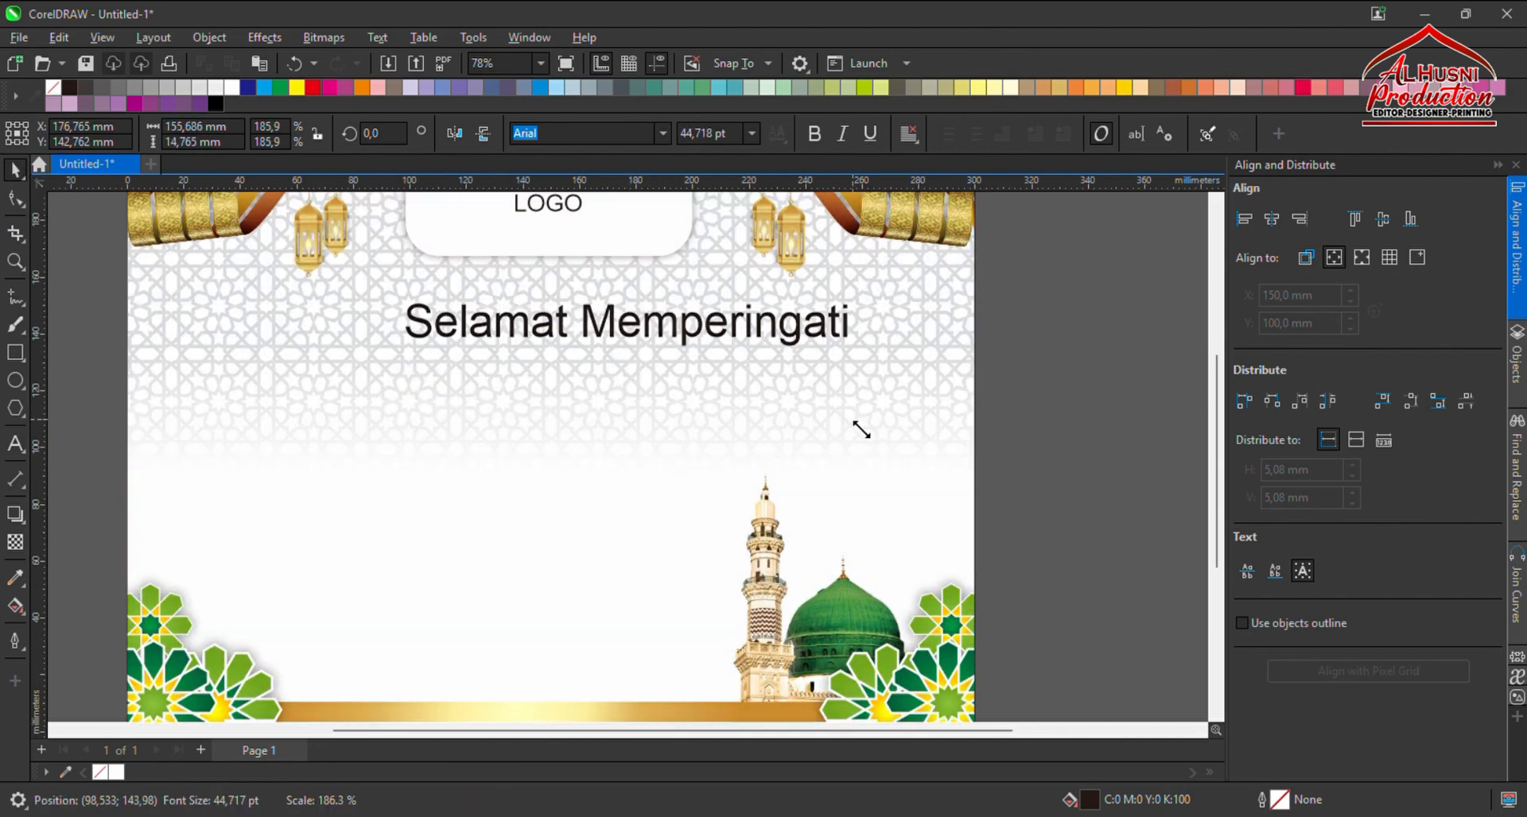
{"action": "scroll", "coordinate": [788, 430], "scroll_direction": "down", "scroll_amount": 1}
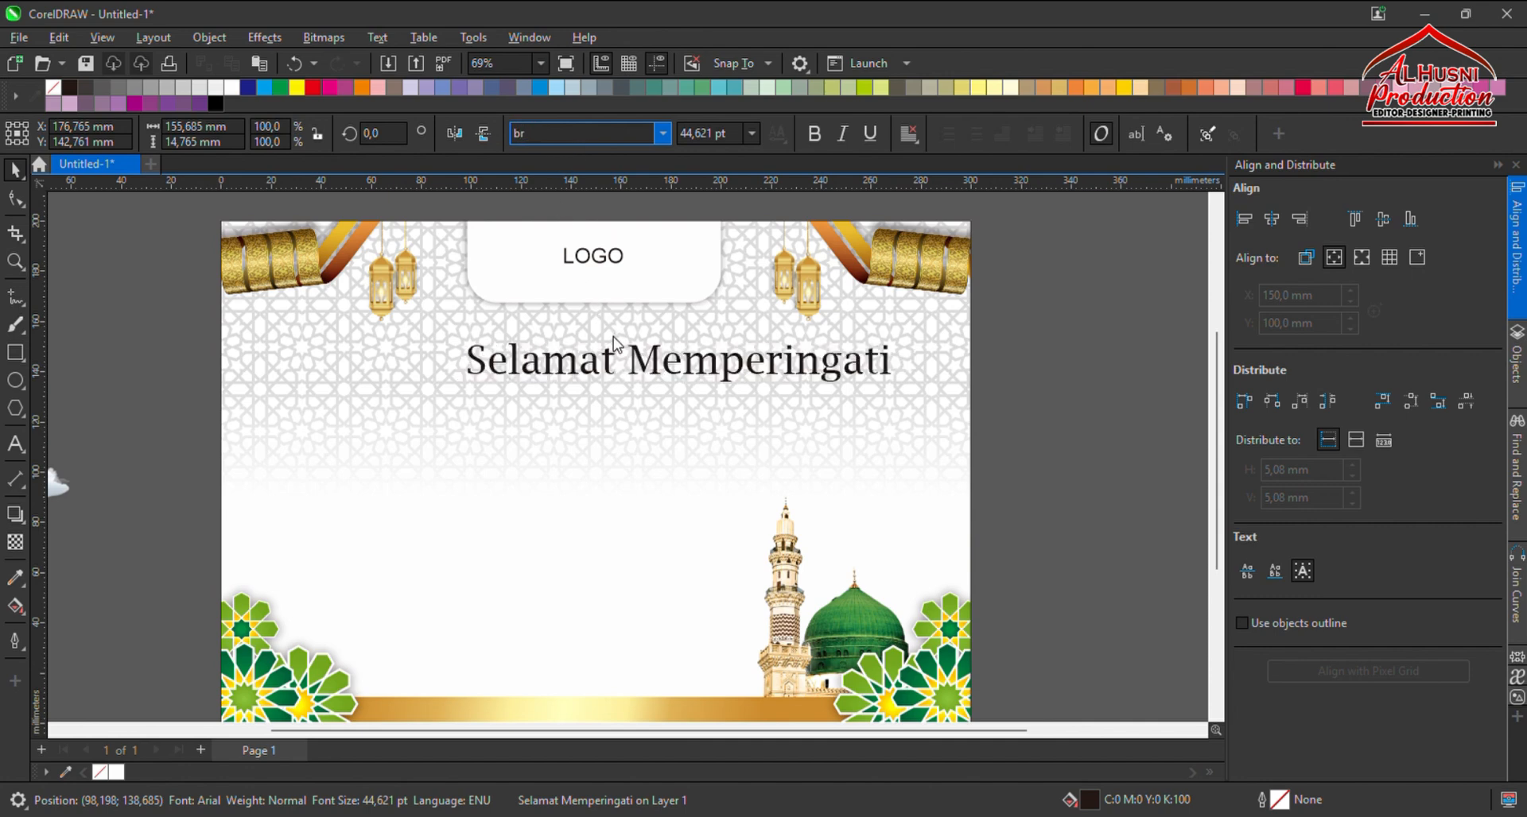
{"action": "left_click", "coordinate": [616, 361]}
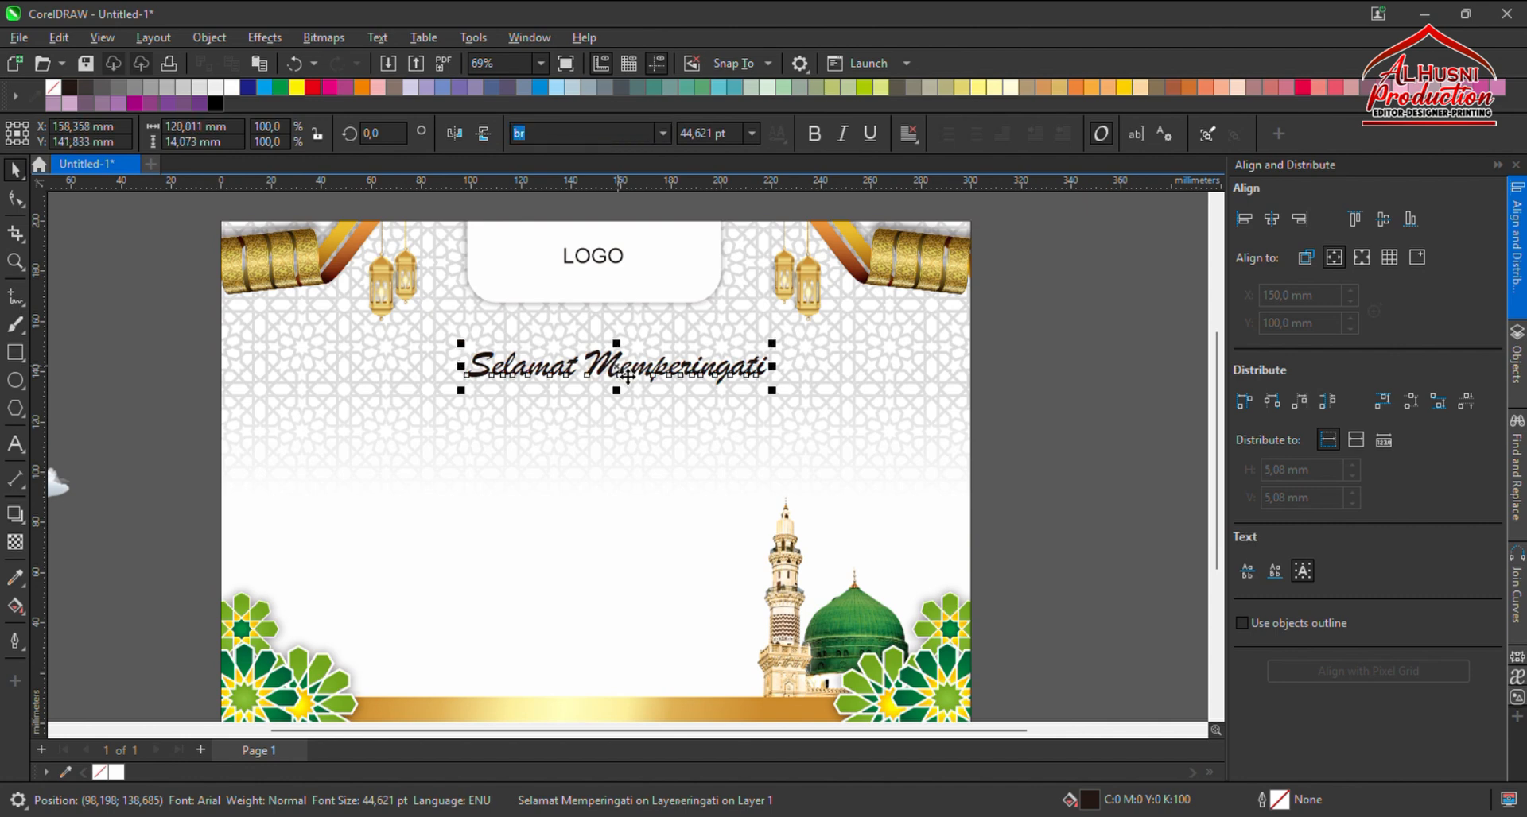
Enlarge the heading to about 63 pt and centre it horizontally under the logo panel at about X 150, Y 154 mm.
{"action": "scroll", "coordinate": [616, 360], "scroll_direction": "down", "scroll_amount": 1}
{"action": "scroll", "coordinate": [616, 360], "scroll_direction": "up", "scroll_amount": 1}
{"action": "left_click_drag", "start_coordinate": [617, 368], "coordinate": [609, 348]}
{"action": "left_click_drag", "start_coordinate": [750, 365], "coordinate": [790, 385]}
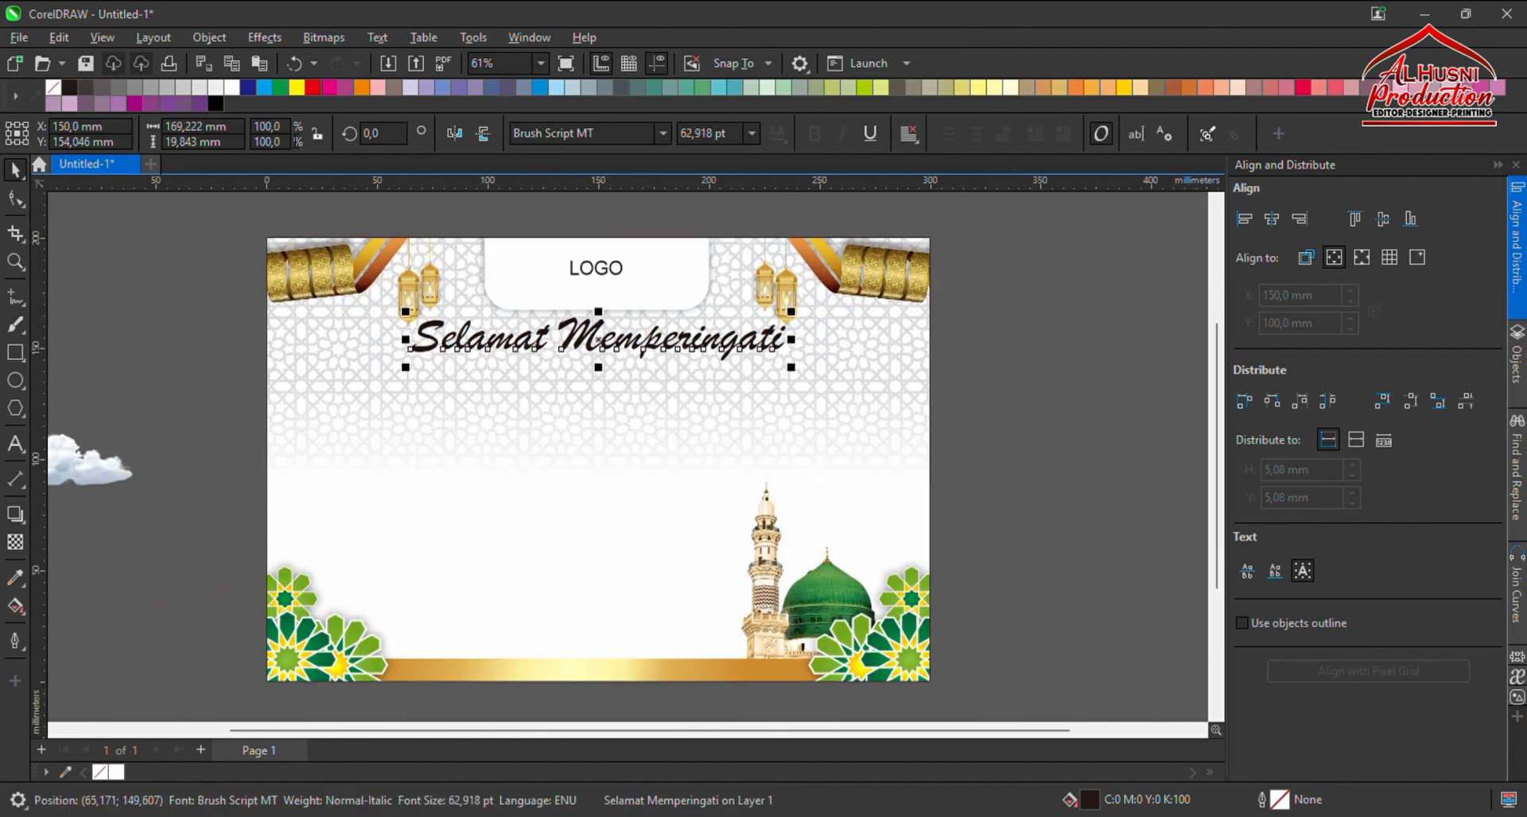
Fill the heading with dark green C95 M52 Y100 K22 and give it a white outline.
{"action": "left_click", "coordinate": [283, 89]}
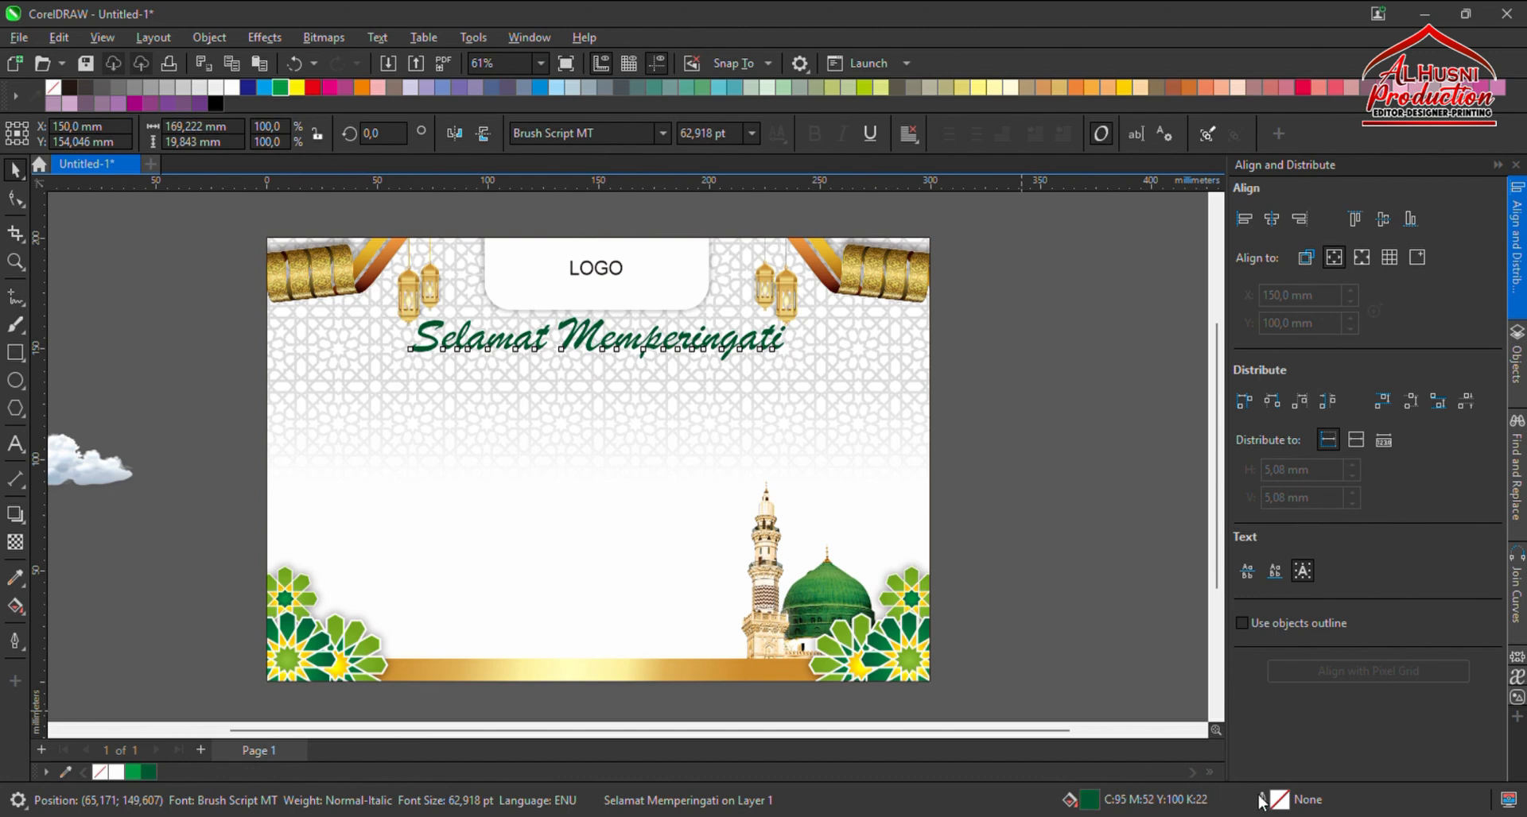
{"action": "left_click", "coordinate": [611, 407]}
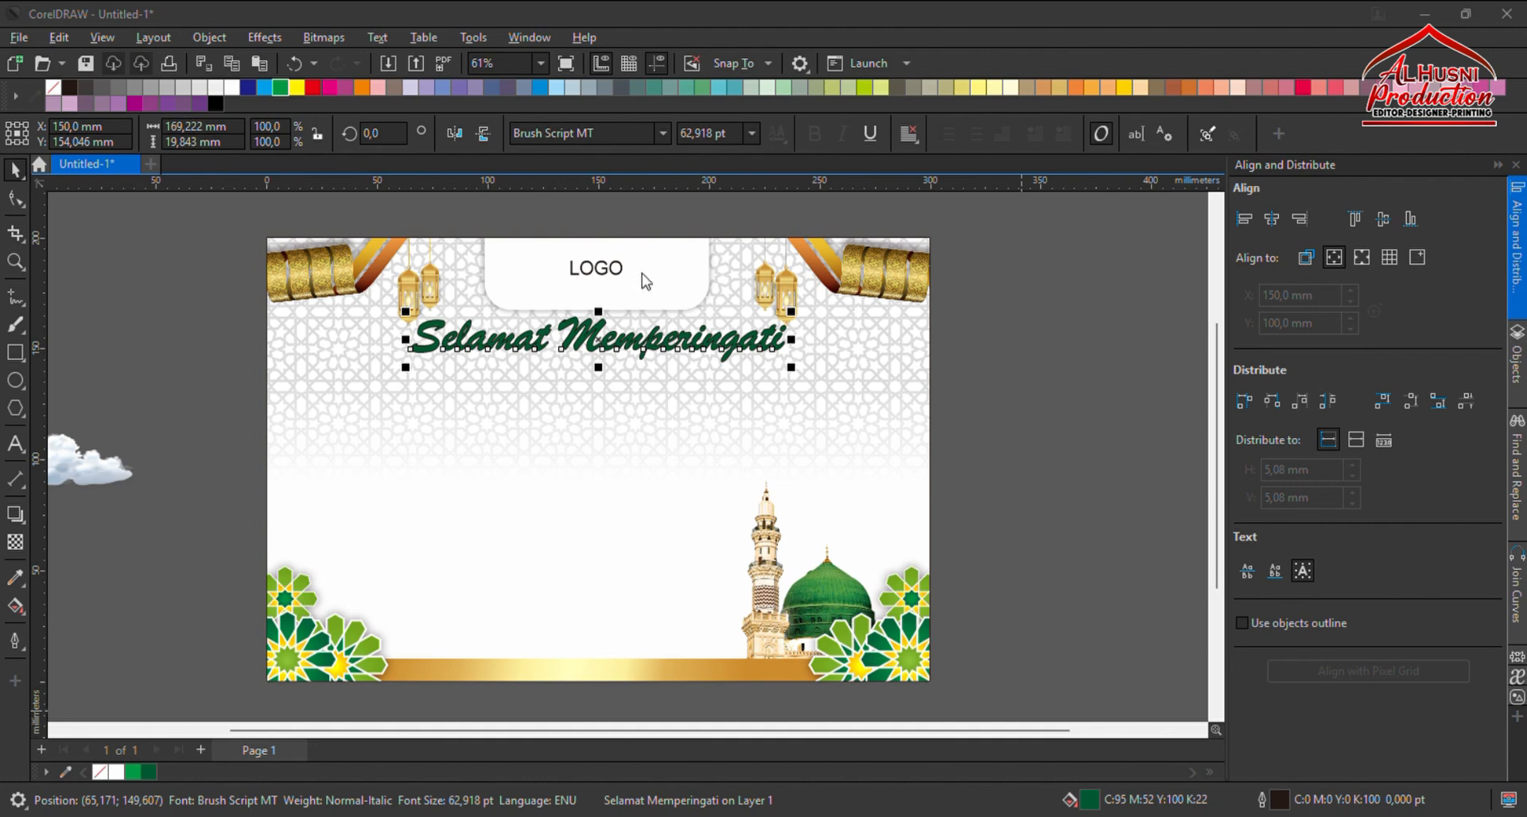
{"action": "right_click", "coordinate": [231, 88]}
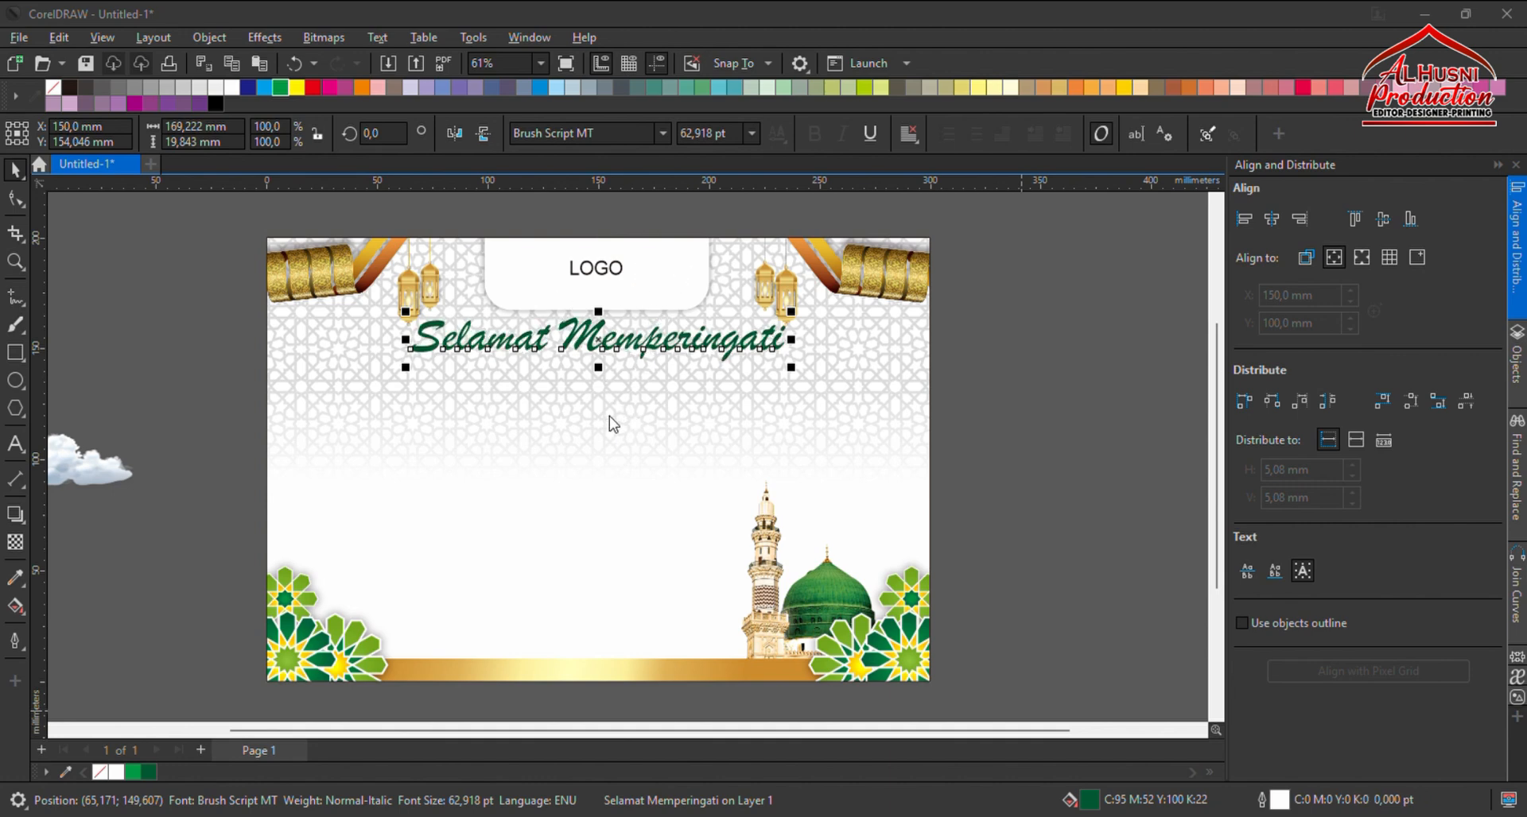
Place a black copy of the "Selamat Memperingati" heading behind it, 1 mm lower, with a grey outline as a shadow.
{"action": "scroll", "coordinate": [697, 358], "scroll_direction": "up", "scroll_amount": 4}
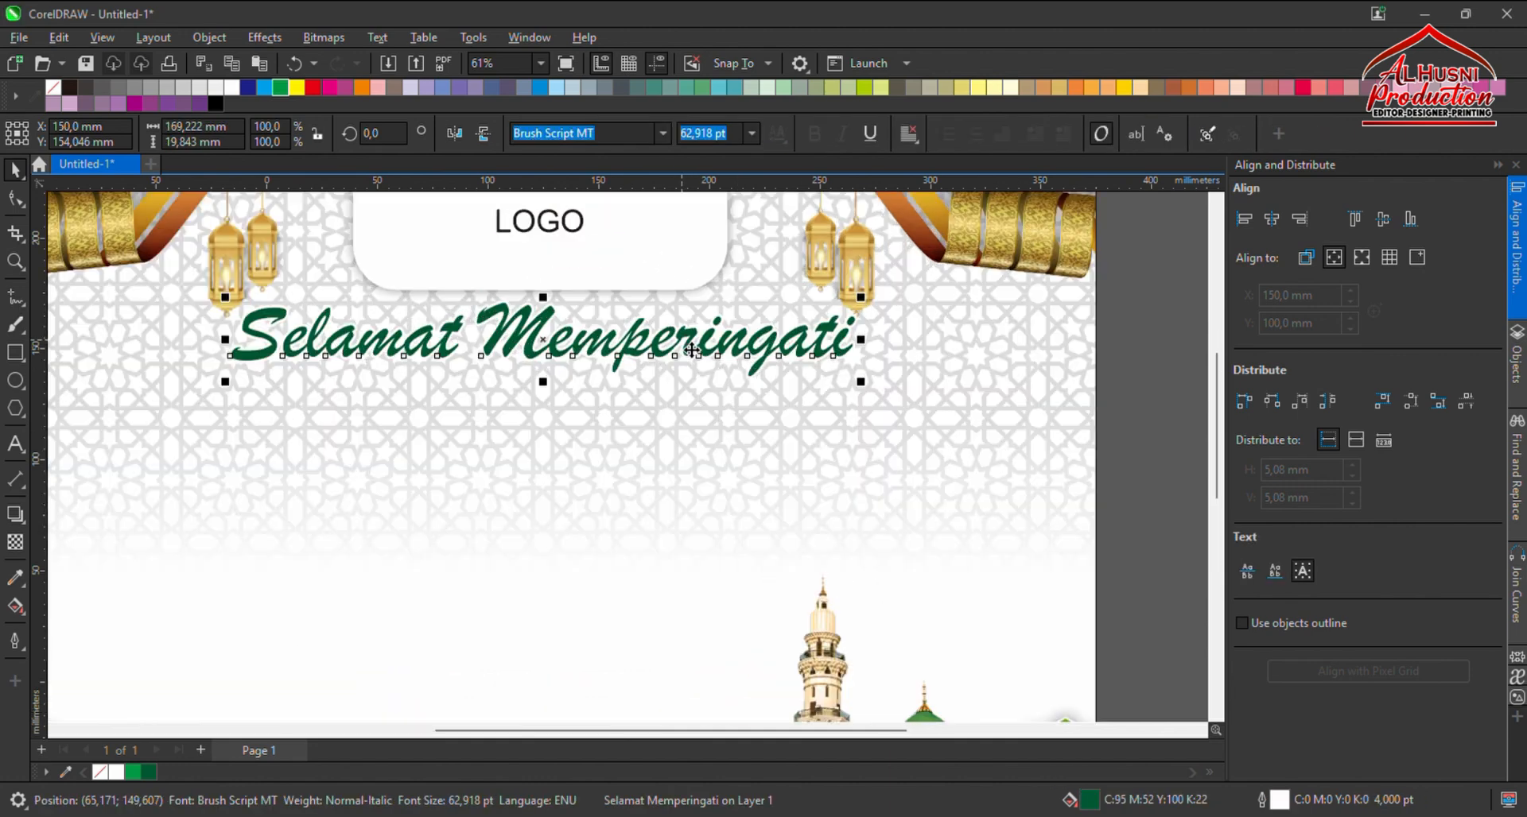
{"action": "left_click", "coordinate": [218, 103]}
{"action": "right_click", "coordinate": [218, 102]}
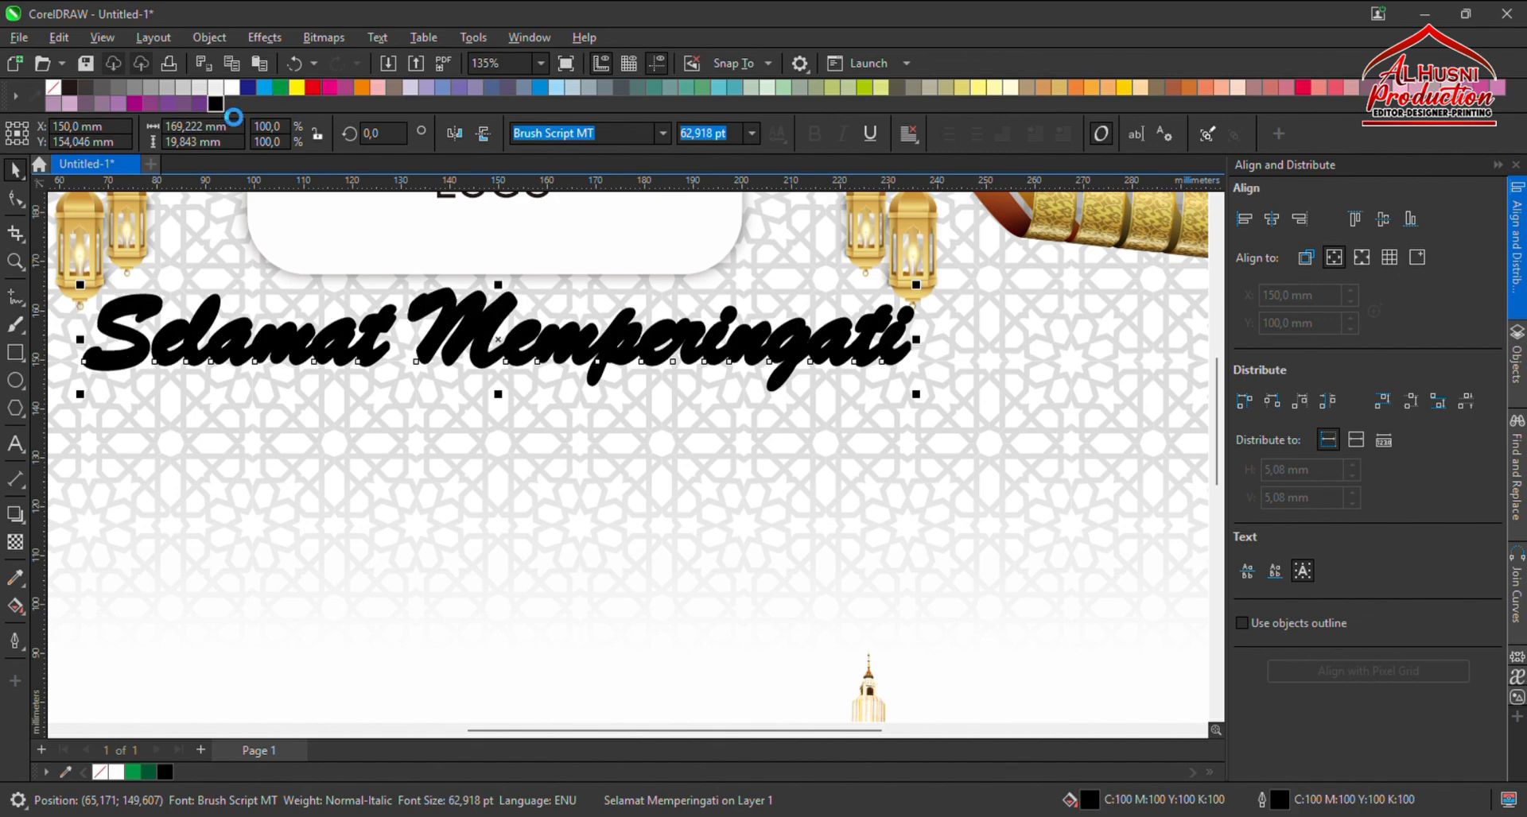
{"action": "key", "text": "ctrl+Page_Down"}
{"action": "key", "text": "Down"}
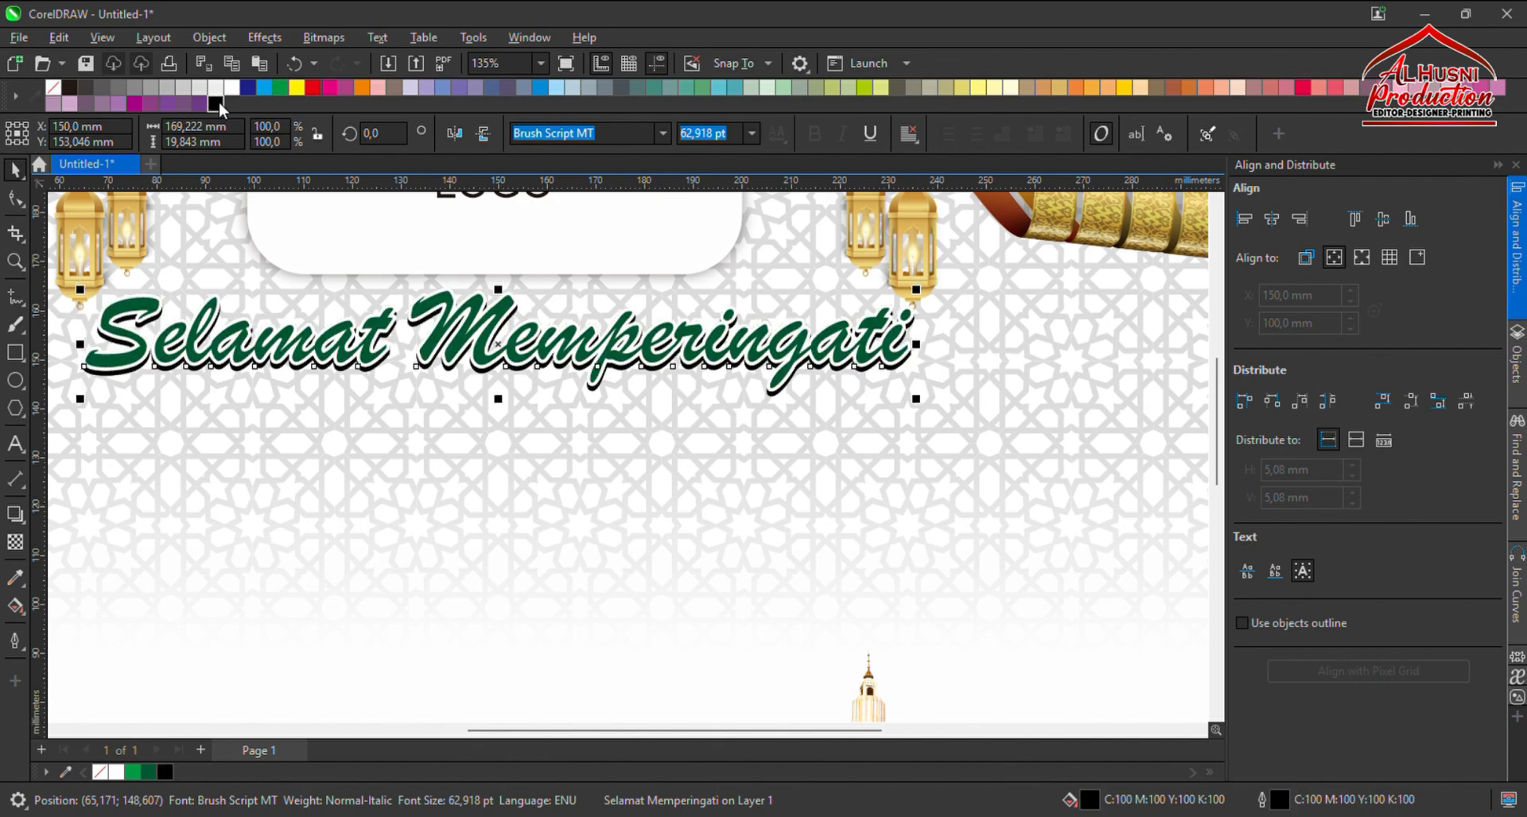
{"action": "right_click", "coordinate": [148, 88]}
{"action": "scroll", "coordinate": [632, 408], "scroll_direction": "down", "scroll_amount": 3}
{"action": "left_click", "coordinate": [240, 431]}
{"action": "scroll", "coordinate": [231, 429], "scroll_direction": "left", "scroll_amount": 1}
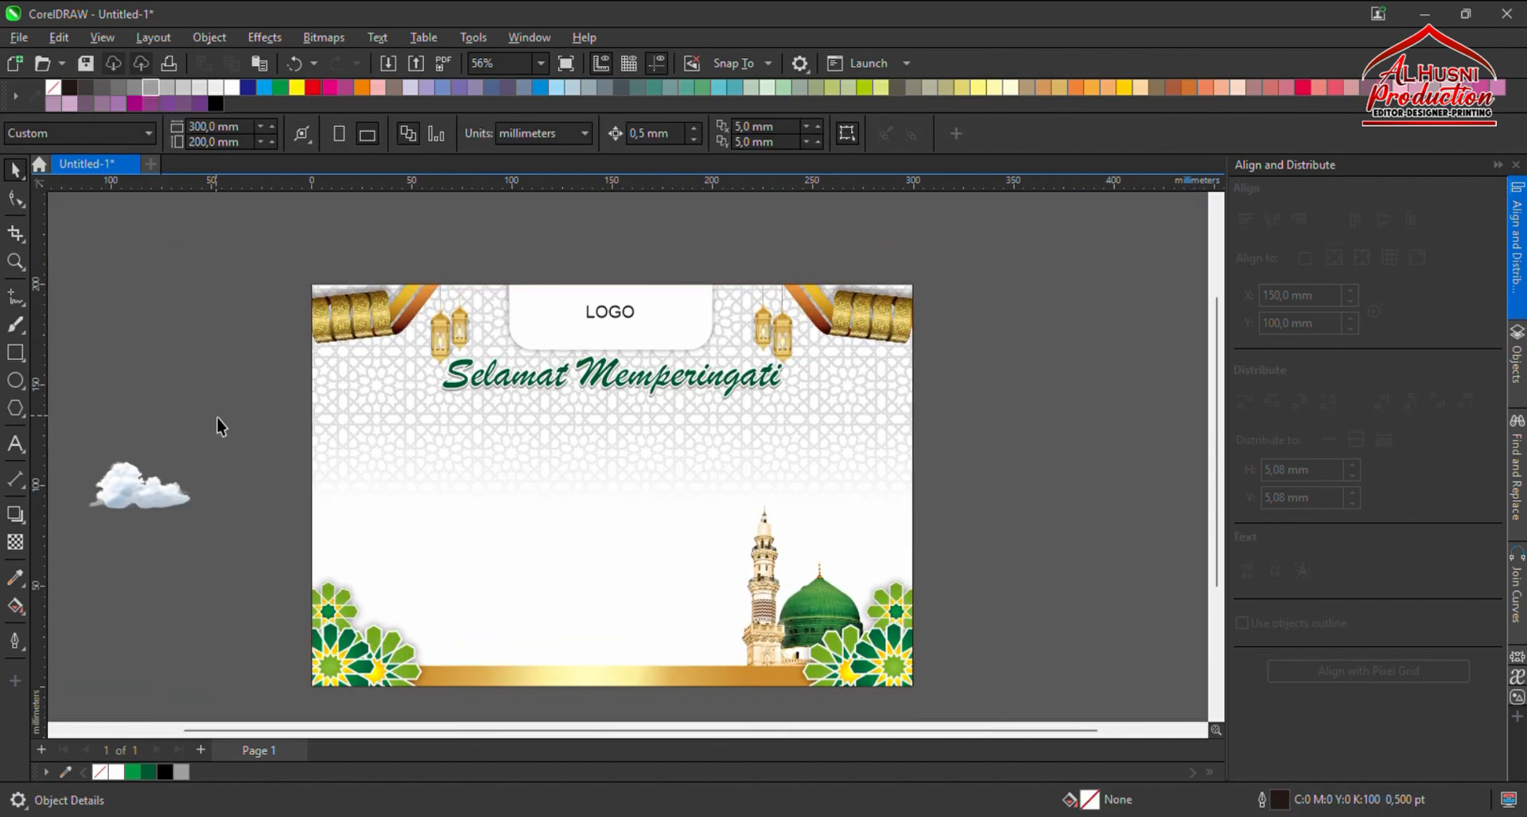
Change the fill of the front "Selamat Memperingati" heading to black, keeping its white outline.
{"action": "scroll", "coordinate": [714, 400], "scroll_direction": "up", "scroll_amount": 1}
{"action": "left_click", "coordinate": [689, 380]}
{"action": "left_click", "coordinate": [216, 104]}
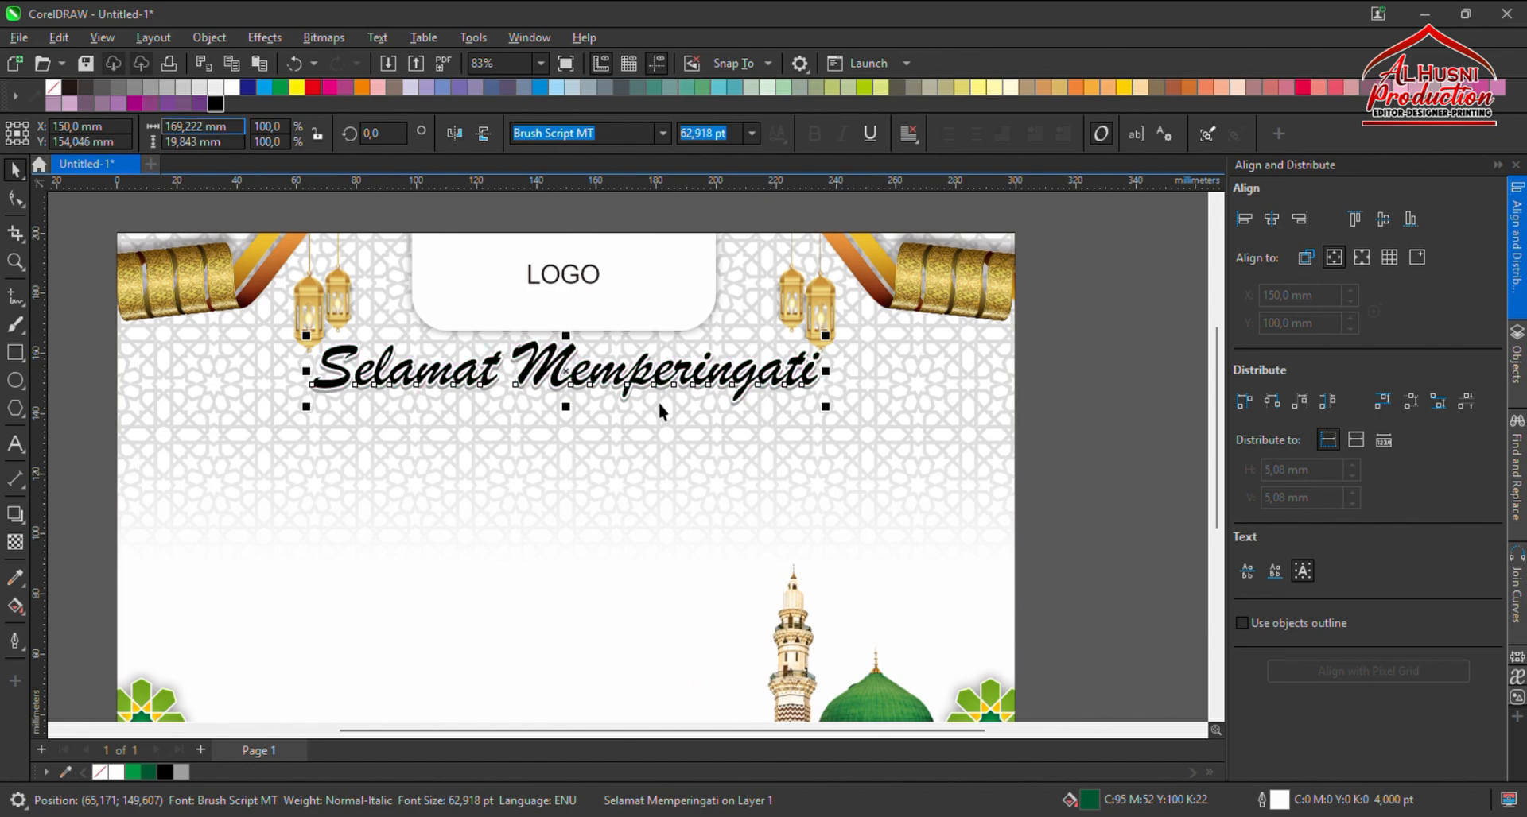
{"action": "scroll", "coordinate": [659, 403], "scroll_direction": "down", "scroll_amount": 1}
{"action": "left_click", "coordinate": [179, 421]}
Add the artistic text "Isra Mi'raj" below the heading and set its font to Bangle.
{"action": "left_click", "coordinate": [16, 443]}
{"action": "scroll", "coordinate": [385, 469], "scroll_direction": "up", "scroll_amount": 1}
{"action": "left_click", "coordinate": [376, 460]}
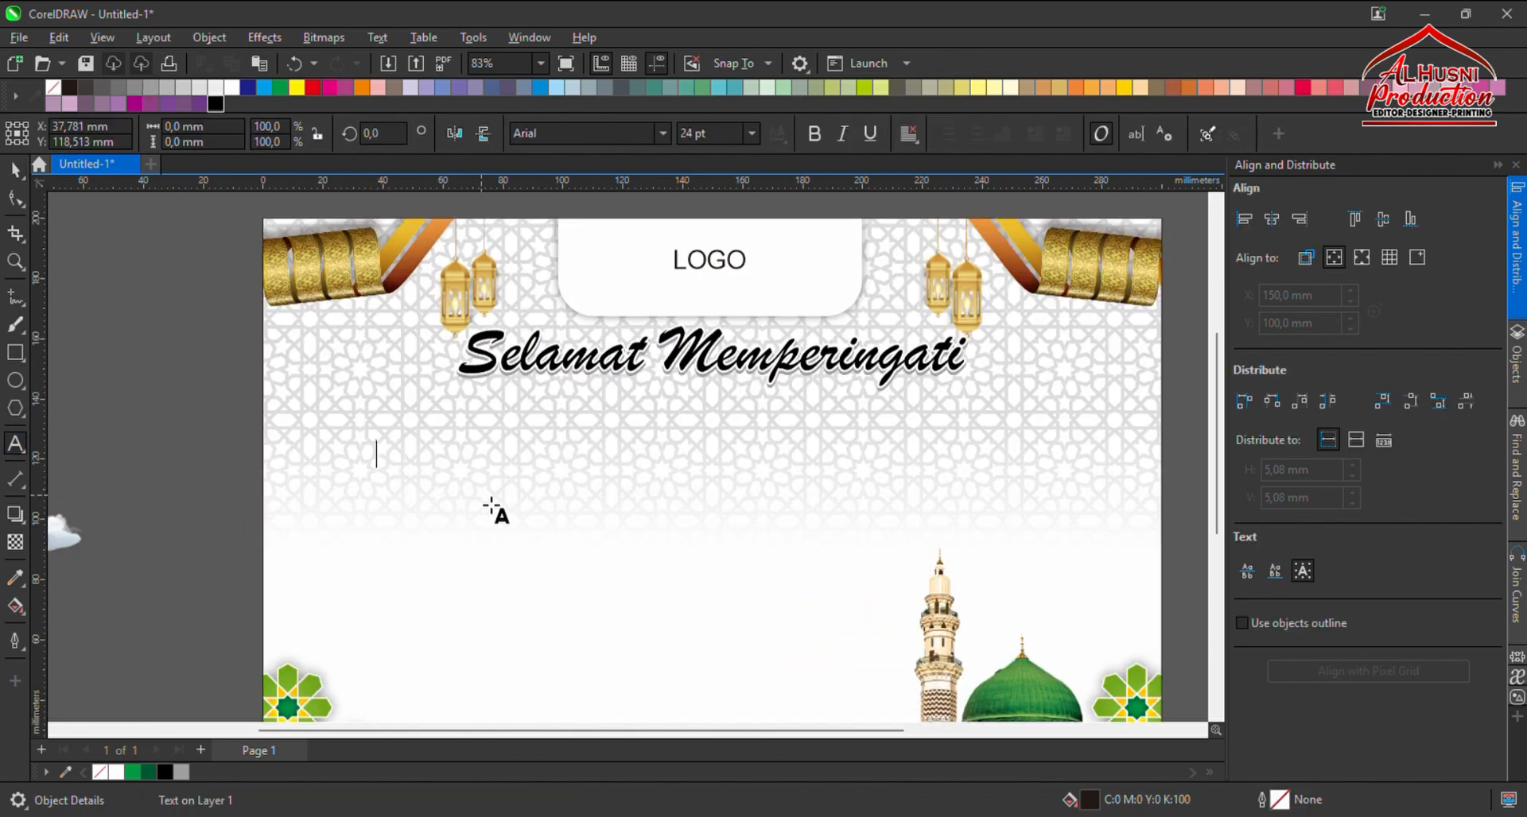
{"action": "type", "text": "isl"}
{"action": "key", "text": "BackSpace"}
{"action": "key", "text": "BackSpace"}
{"action": "key", "text": "BackSpace"}
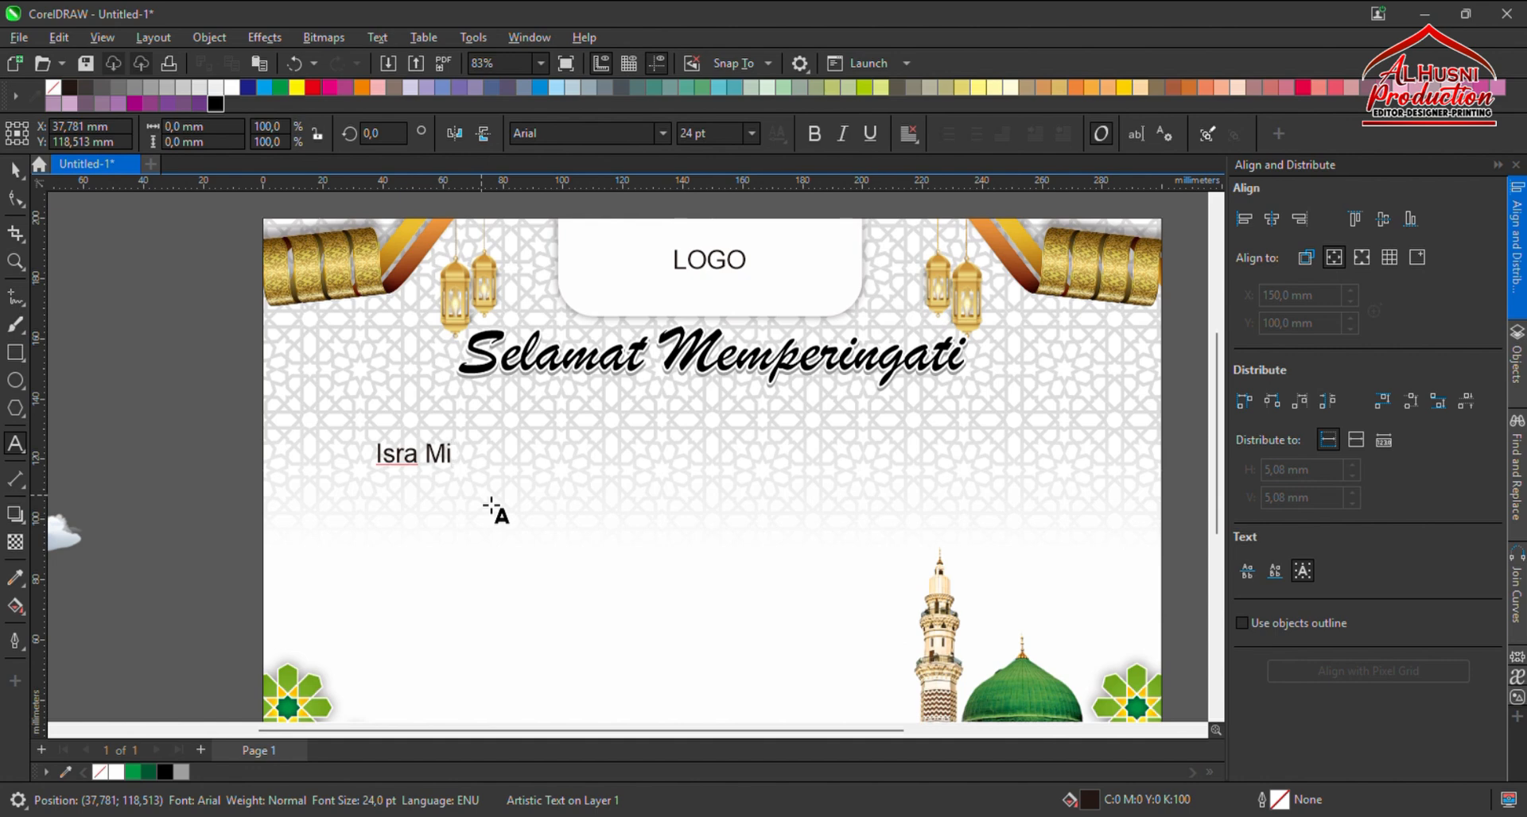
{"action": "type", "text": "Isra Mi'raj"}
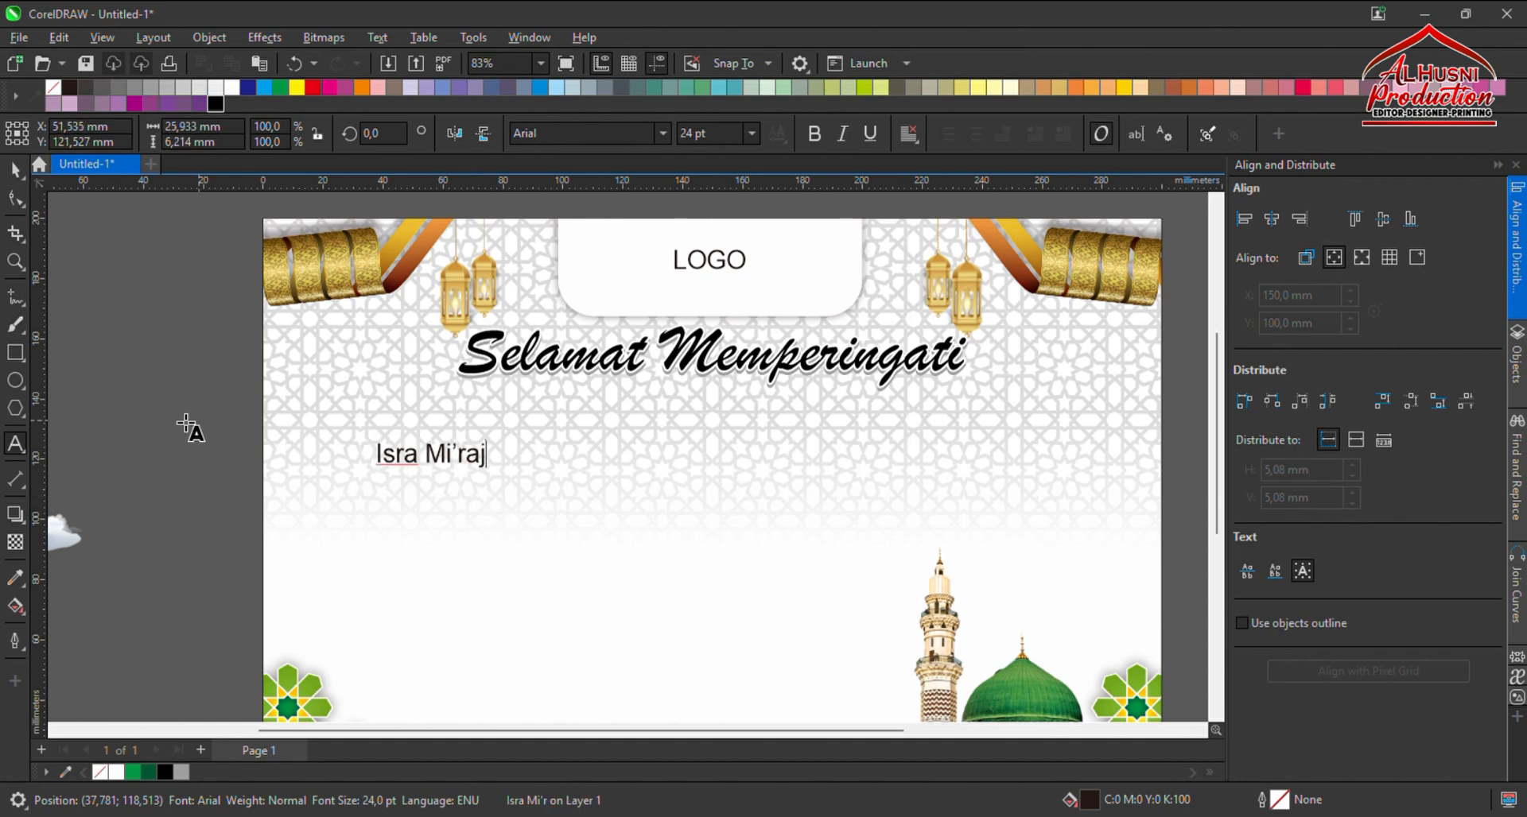
{"action": "left_click", "coordinate": [14, 170]}
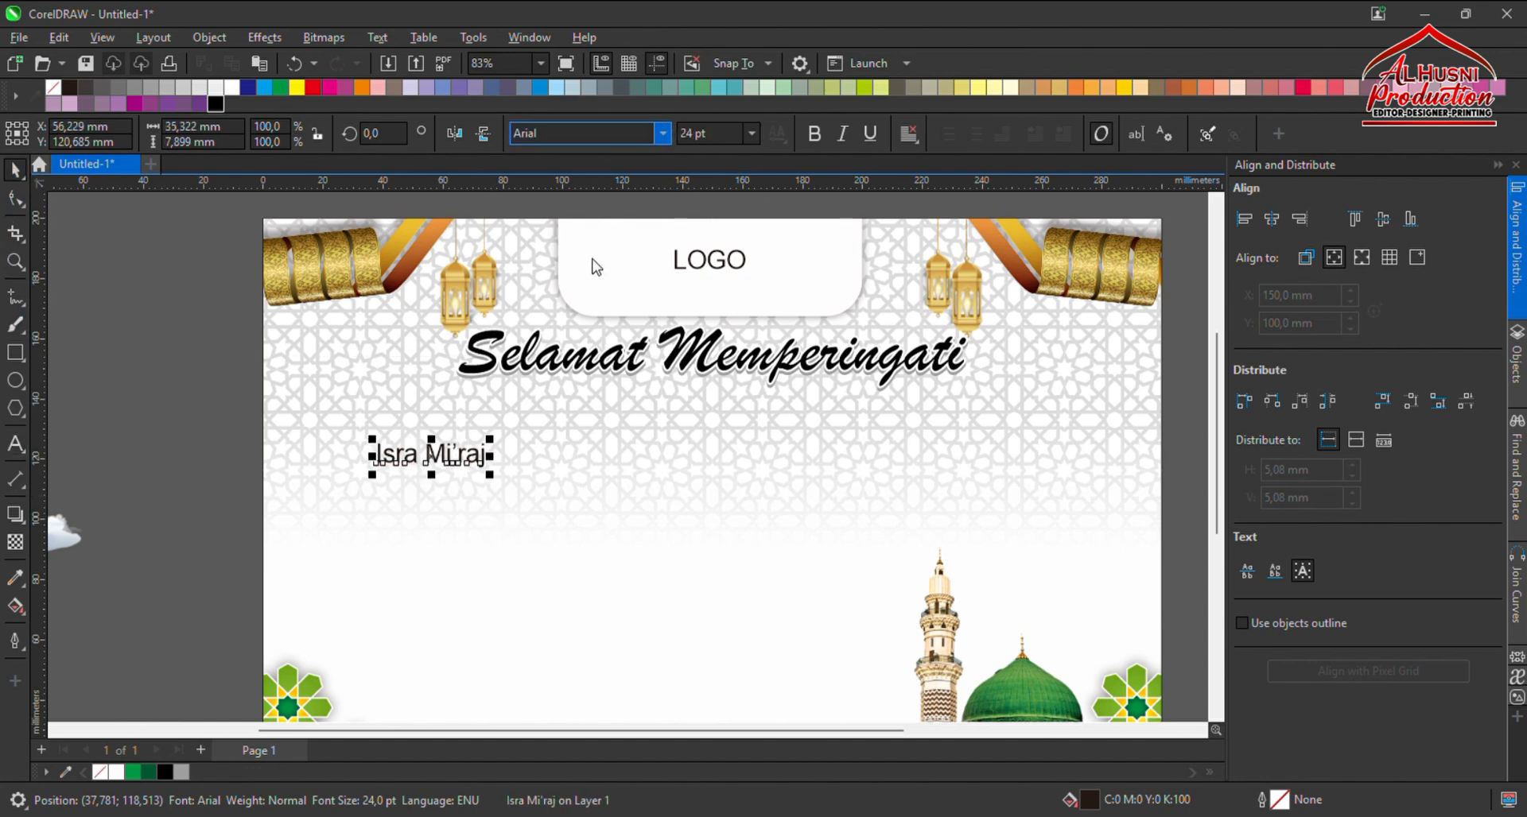
{"action": "left_click", "coordinate": [596, 378]}
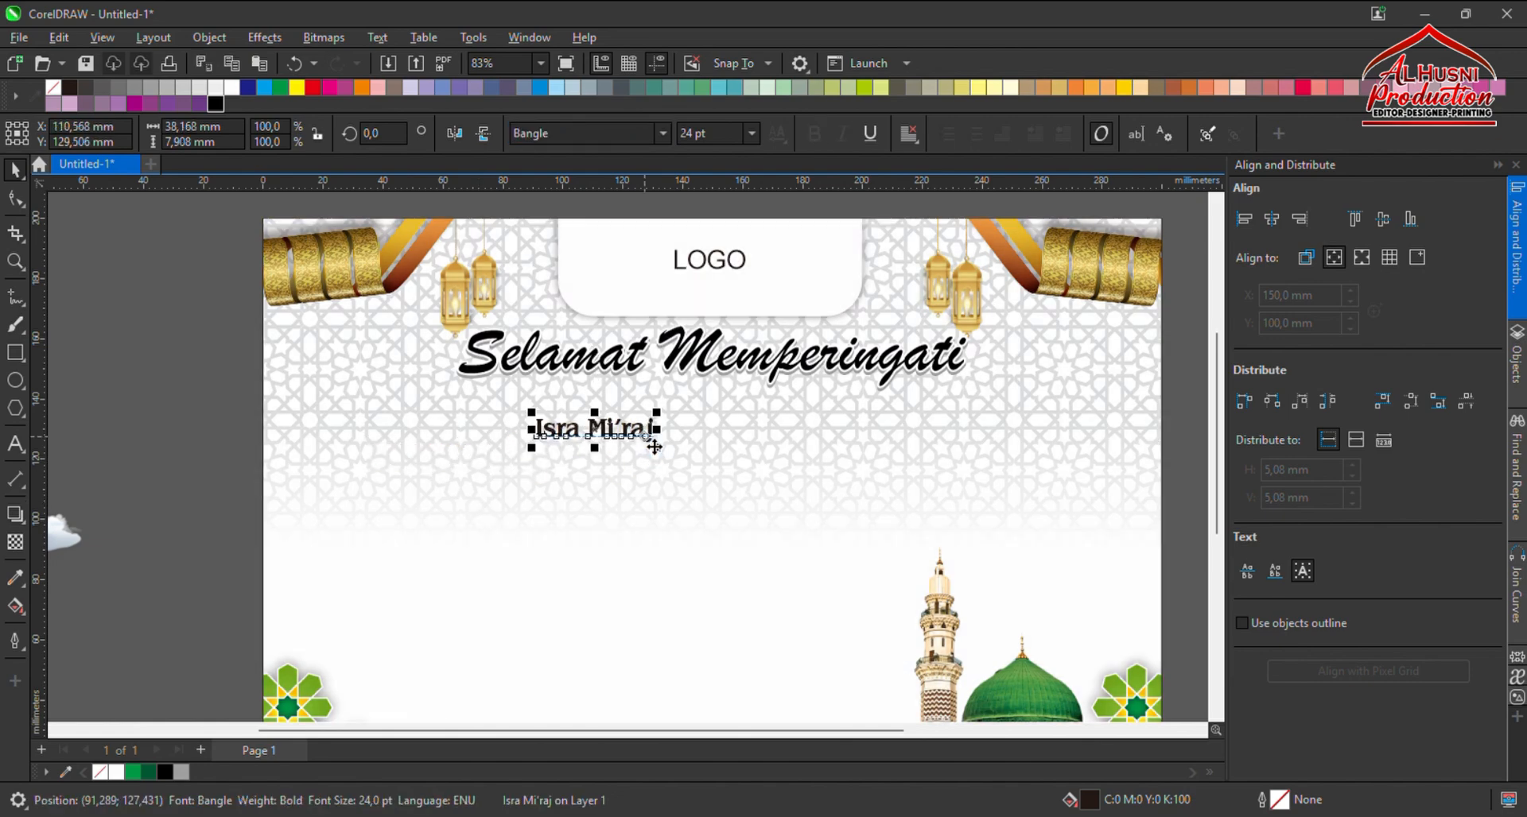
Append "Nabi" to the "Isra Mi'raj" text line.
{"action": "scroll", "coordinate": [504, 467], "scroll_direction": "up", "scroll_amount": 2}
{"action": "double_click", "coordinate": [662, 437]}
{"action": "type", "text": "Nabi"}
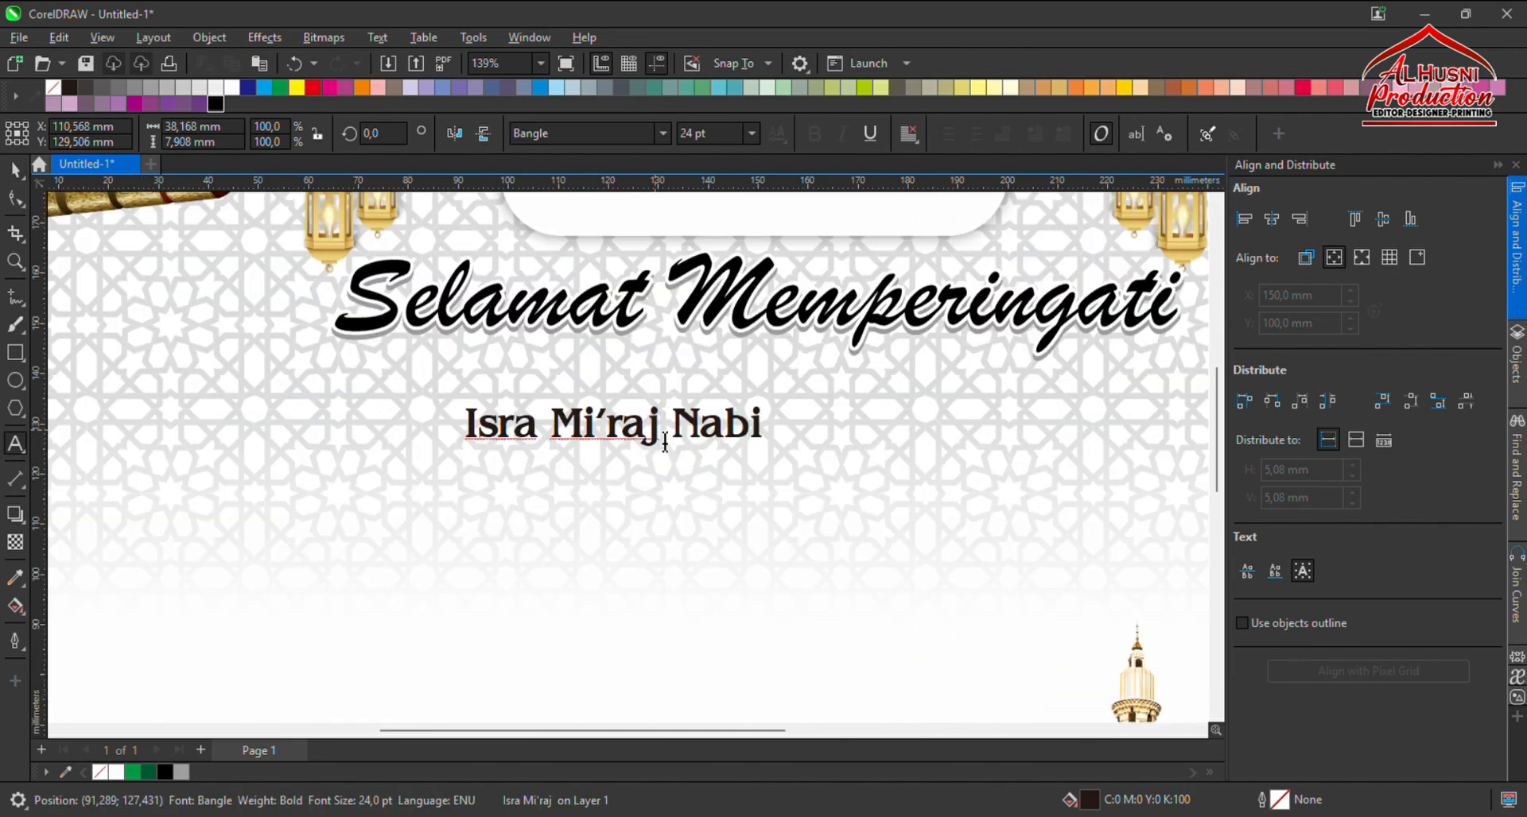
{"action": "left_click", "coordinate": [16, 170]}
{"action": "scroll", "coordinate": [533, 371], "scroll_direction": "down", "scroll_amount": 2}
{"action": "scroll", "coordinate": [677, 421], "scroll_direction": "up", "scroll_amount": 1}
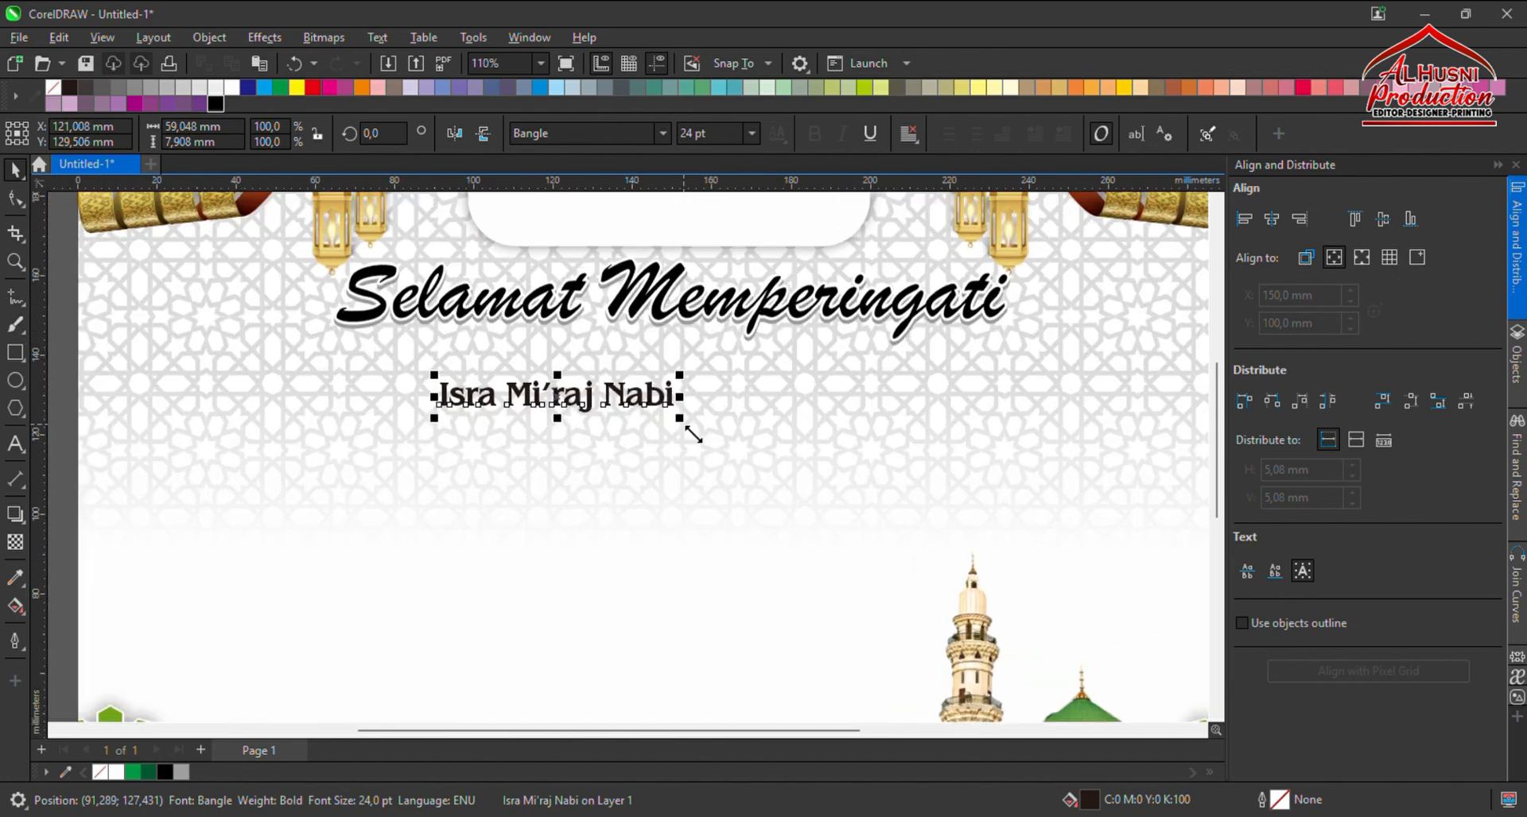
Enlarge "Isra Mi'raj Nabi" to about 79 pt and centre it horizontally with the heading at X 150 mm.
{"action": "left_click_drag", "start_coordinate": [681, 420], "coordinate": [941, 533]}
{"action": "left_click", "coordinate": [700, 537], "text": "shift"}
{"action": "key", "text": "c"}
{"action": "scroll", "coordinate": [691, 536], "scroll_direction": "down", "scroll_amount": 2}
{"action": "left_click", "coordinate": [286, 457]}
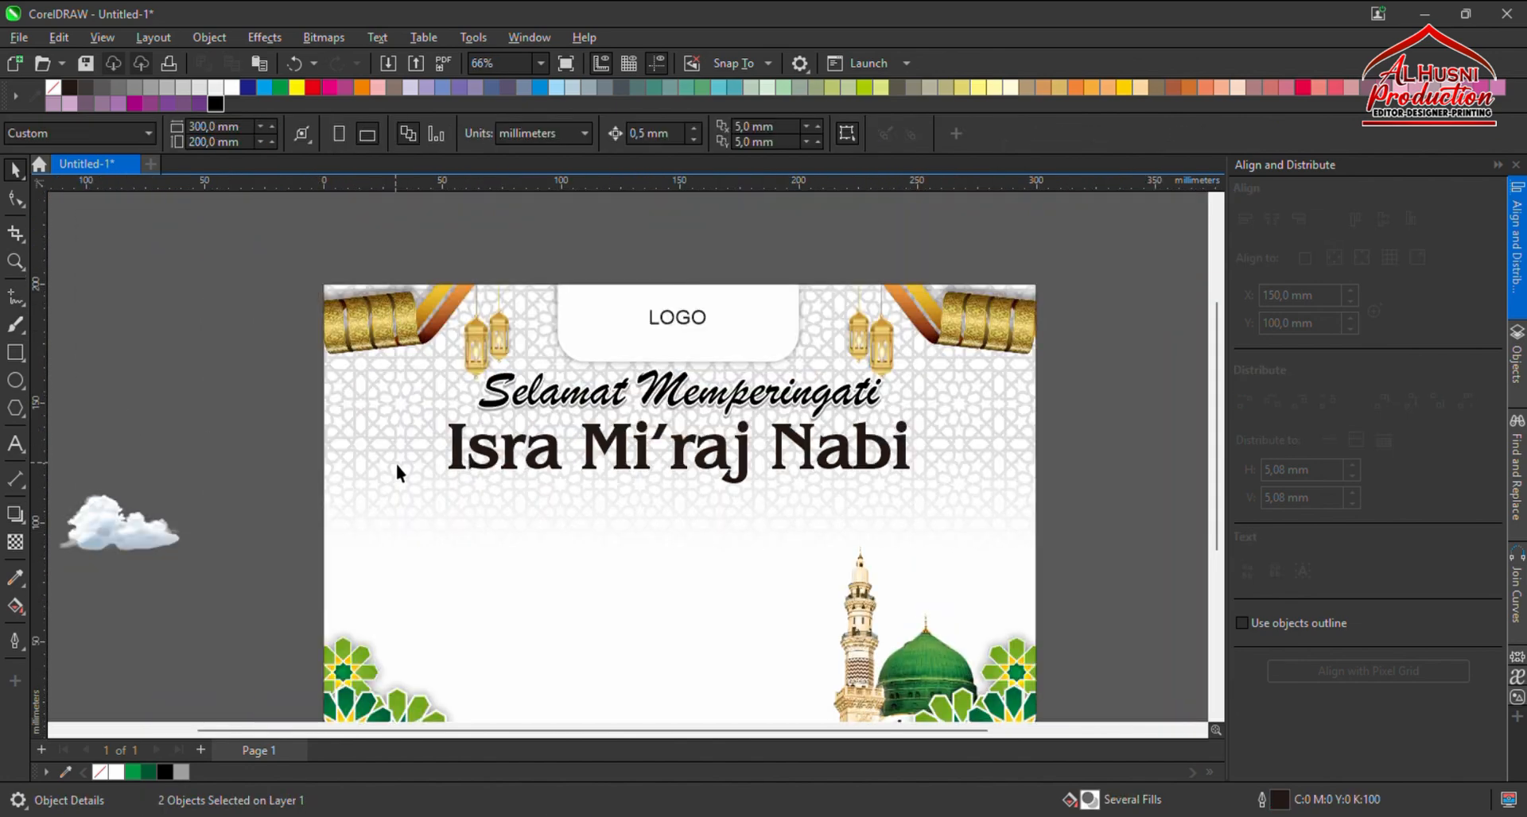
Duplicate the "Isra Mi'raj Nabi" line just below itself and replace the copy's text with "MUHAMMAD SAW".
{"action": "left_click", "coordinate": [482, 467]}
{"action": "left_click_drag", "start_coordinate": [490, 475], "coordinate": [518, 500]}
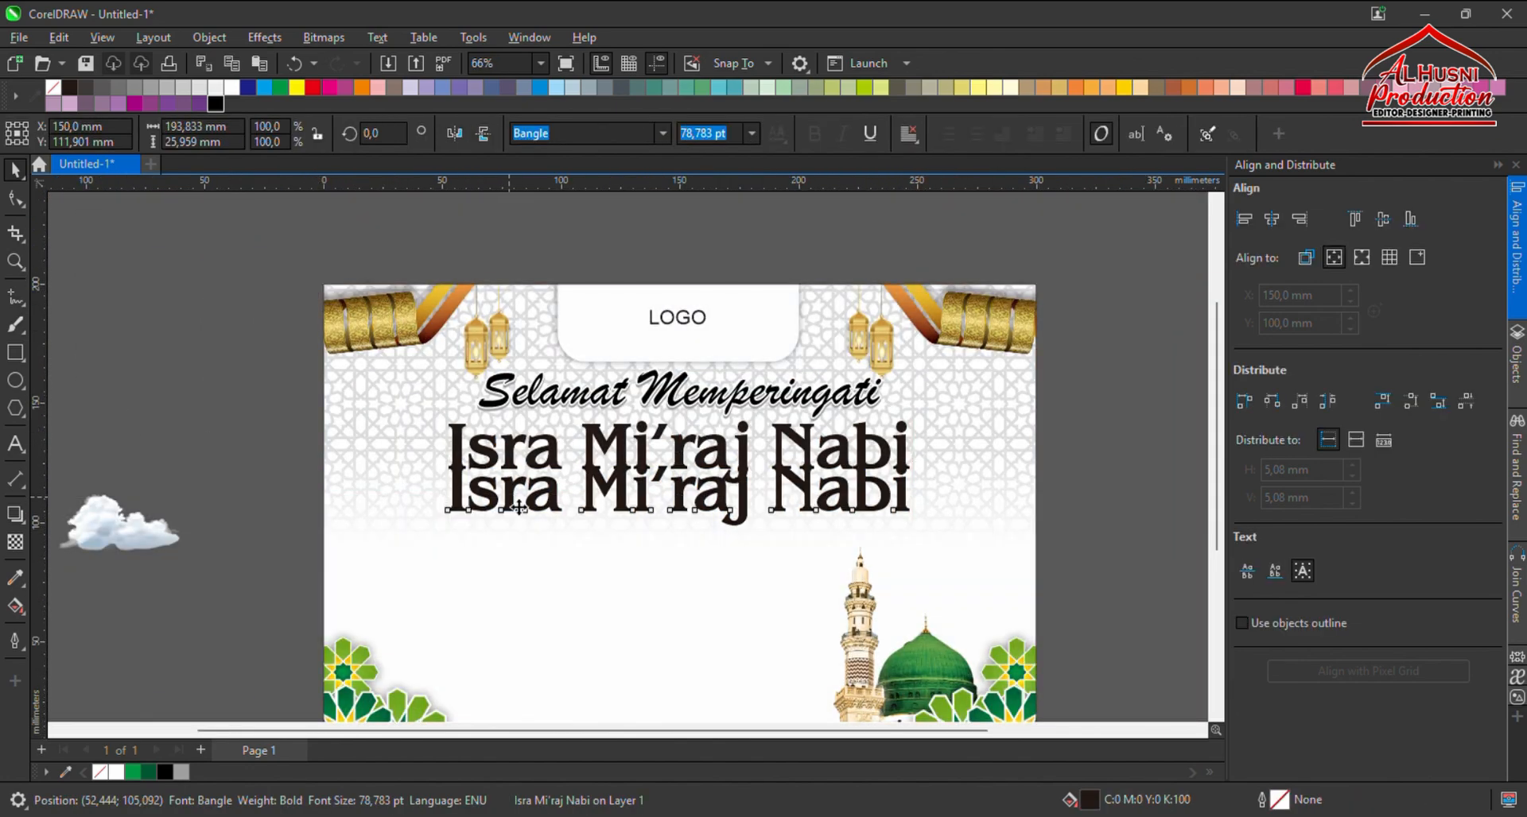
{"action": "double_click", "coordinate": [519, 507]}
{"action": "key", "text": "ctrl+a"}
{"action": "type", "text": "muh"}
{"action": "key", "text": "BackSpace"}
{"action": "key", "text": "BackSpace"}
{"action": "key", "text": "BackSpace"}
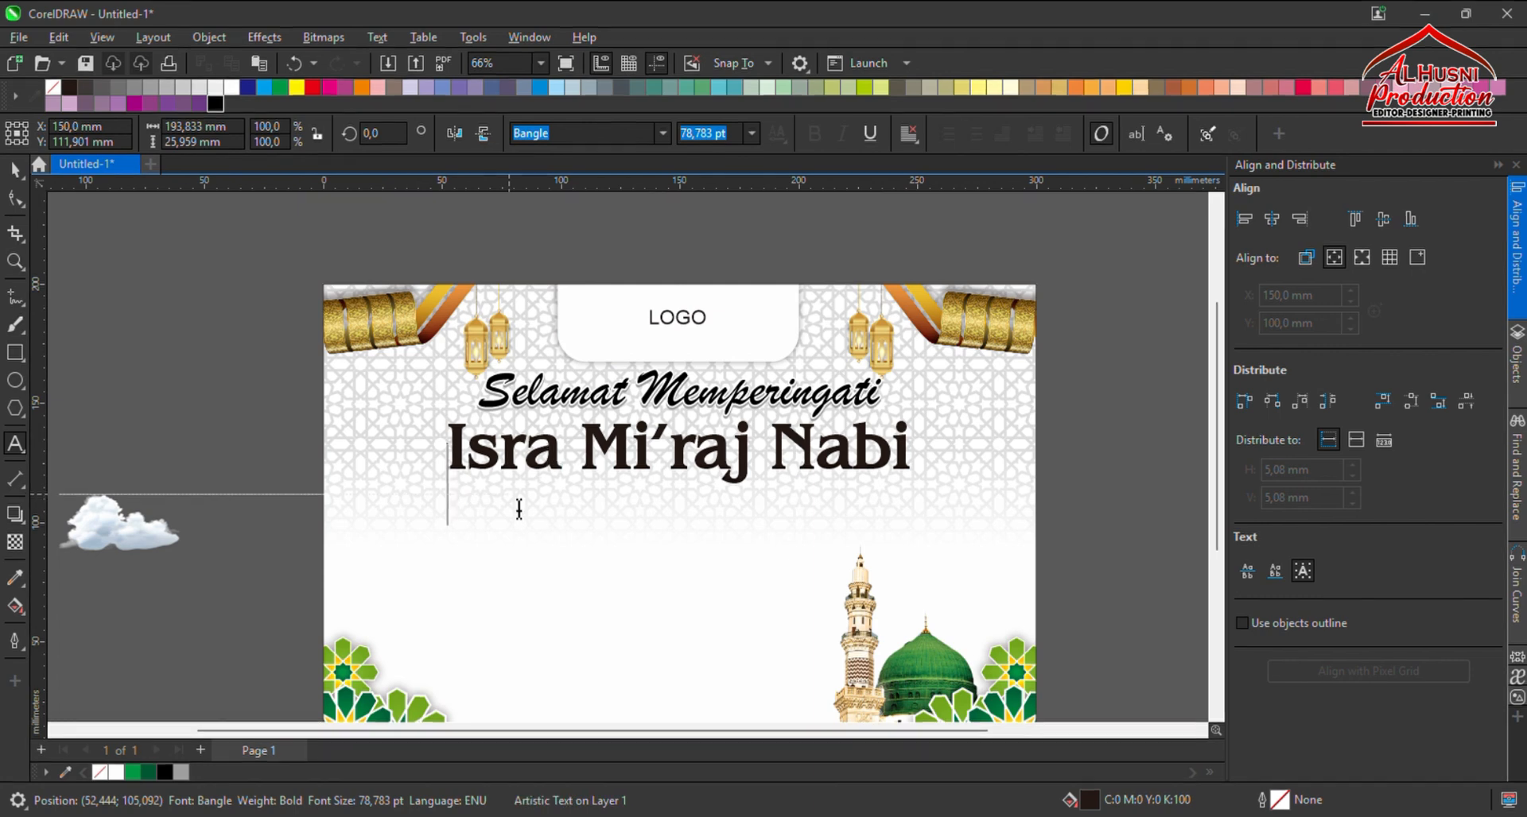
{"action": "type", "text": "MUHAMMAD SAW"}
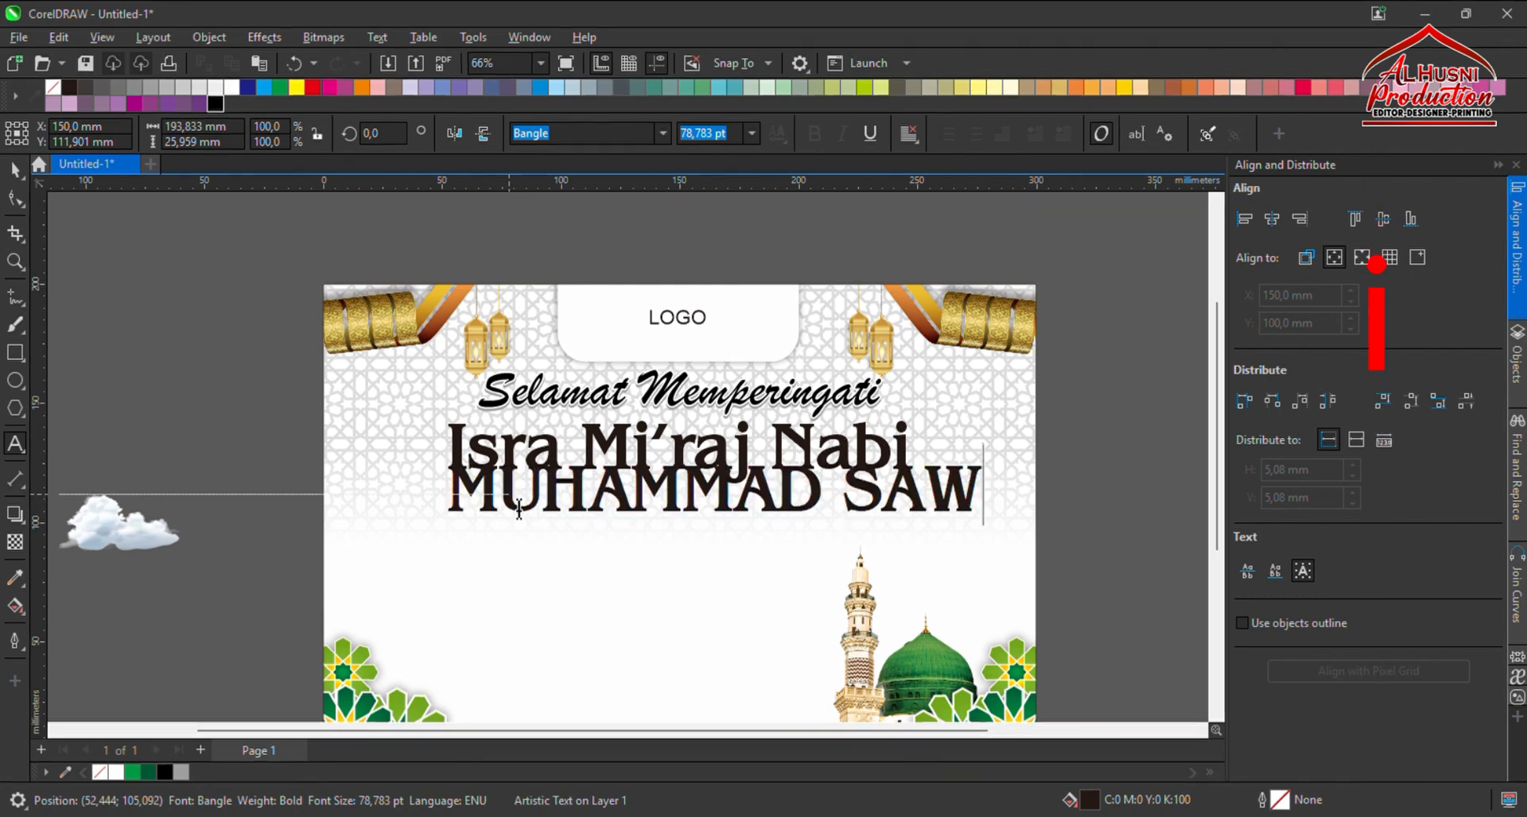
{"action": "key", "text": "ctrl+space"}
Set the "MUHAMMAD SAW" font to Impact and move the line down to about Y 100 mm.
{"action": "left_click", "coordinate": [595, 234]}
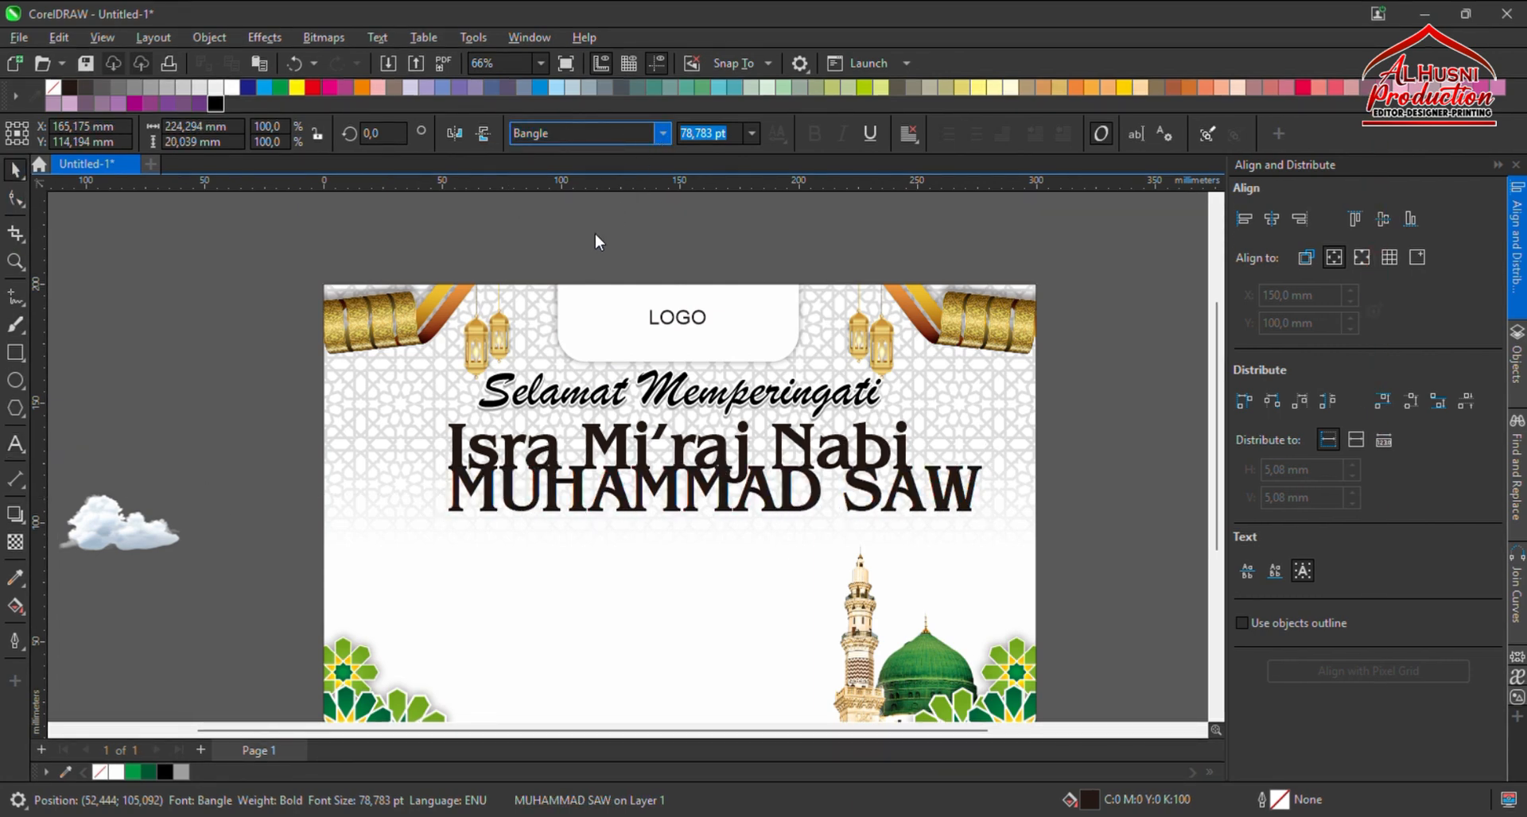
{"action": "key", "text": "Return"}
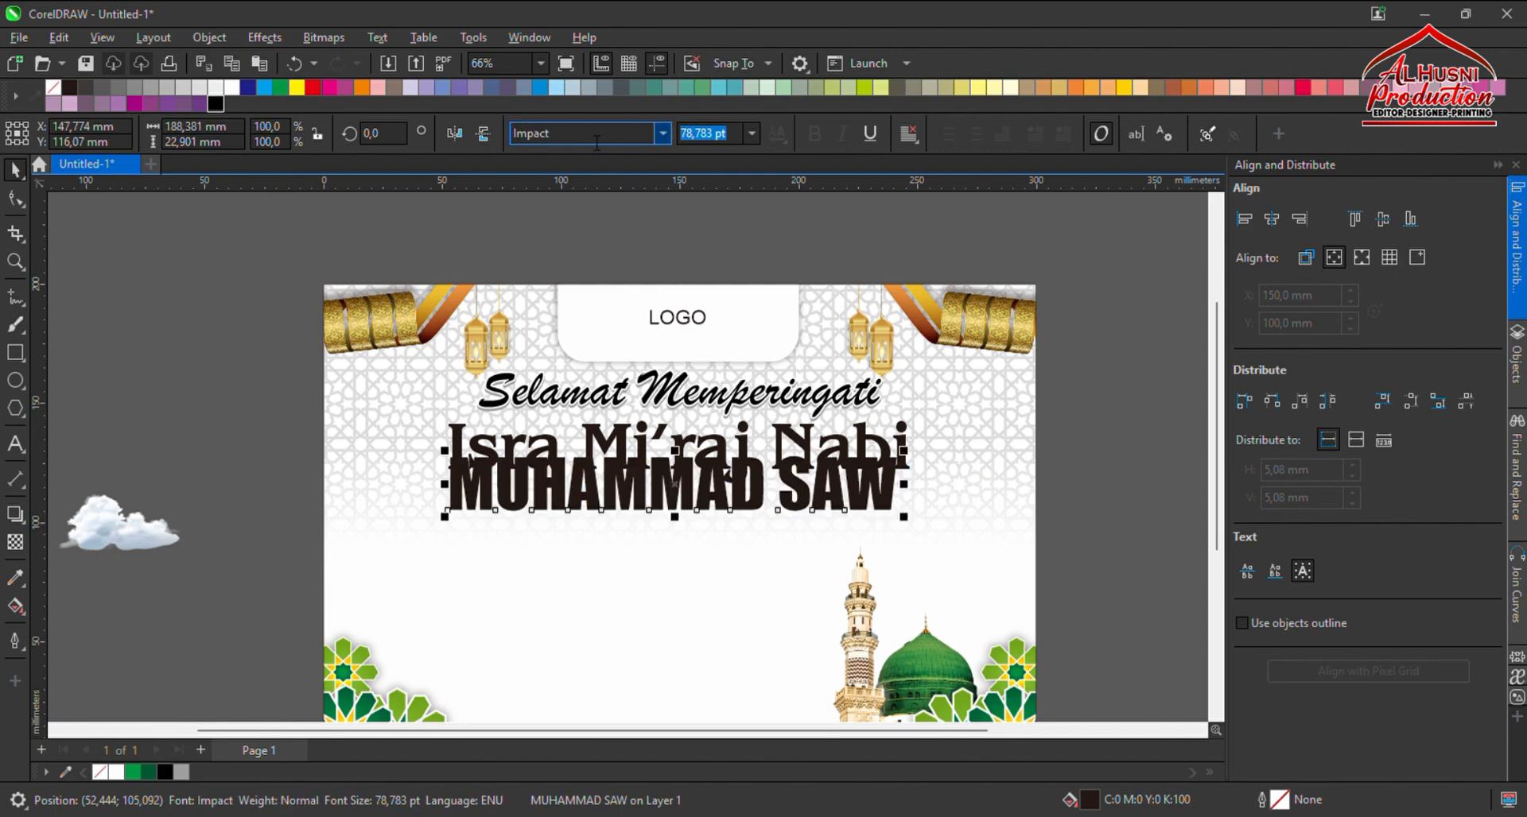
{"action": "scroll", "coordinate": [865, 521], "scroll_direction": "up", "scroll_amount": 1}
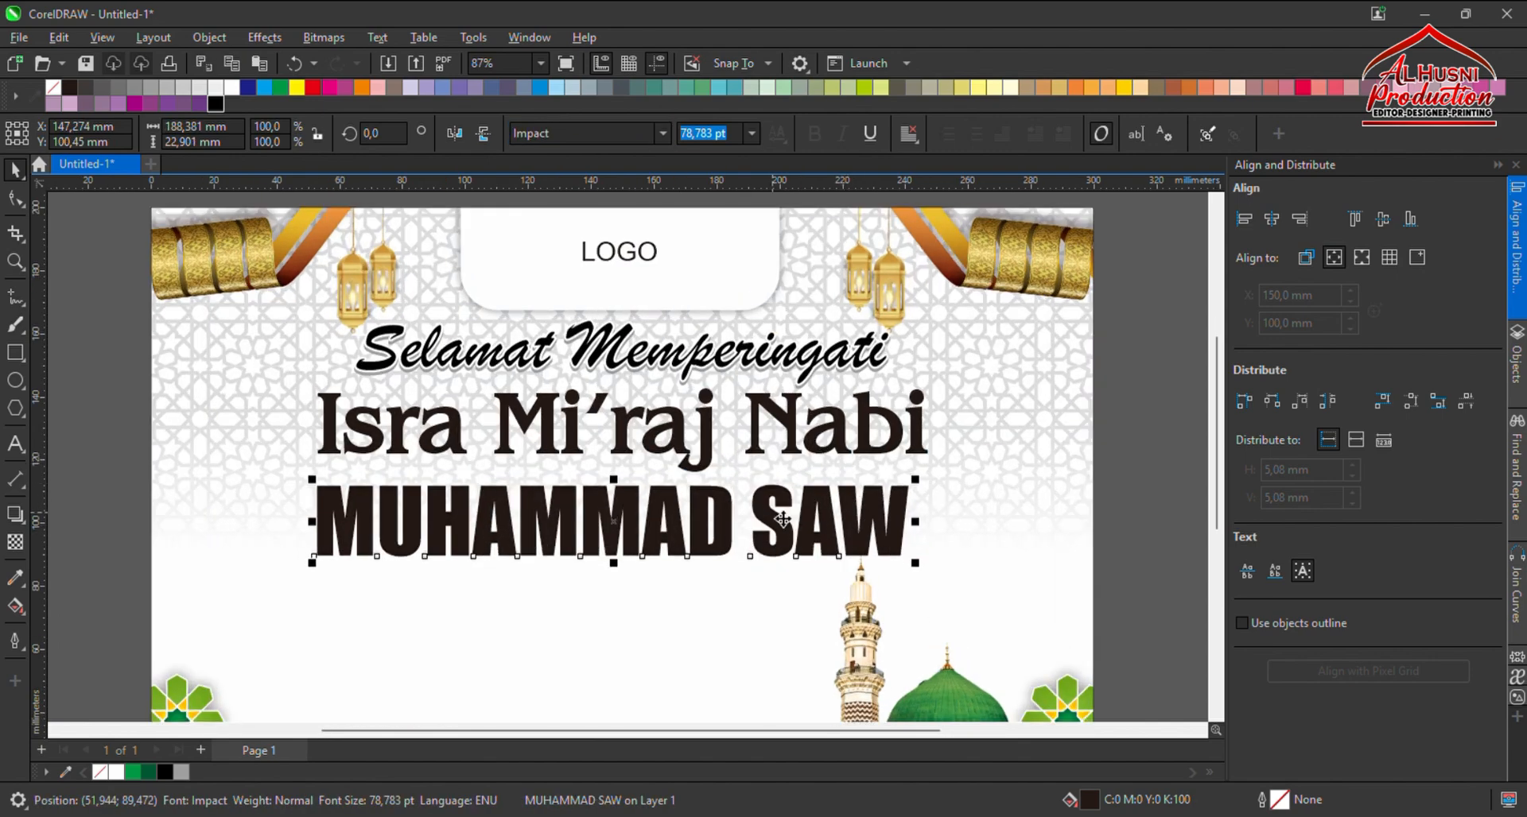
Fill both title lines with dark green C95 M52 Y100 K22 and nudge them down 2 mm together.
{"action": "left_click", "coordinate": [762, 450], "text": "shift"}
{"action": "left_click", "coordinate": [149, 773]}
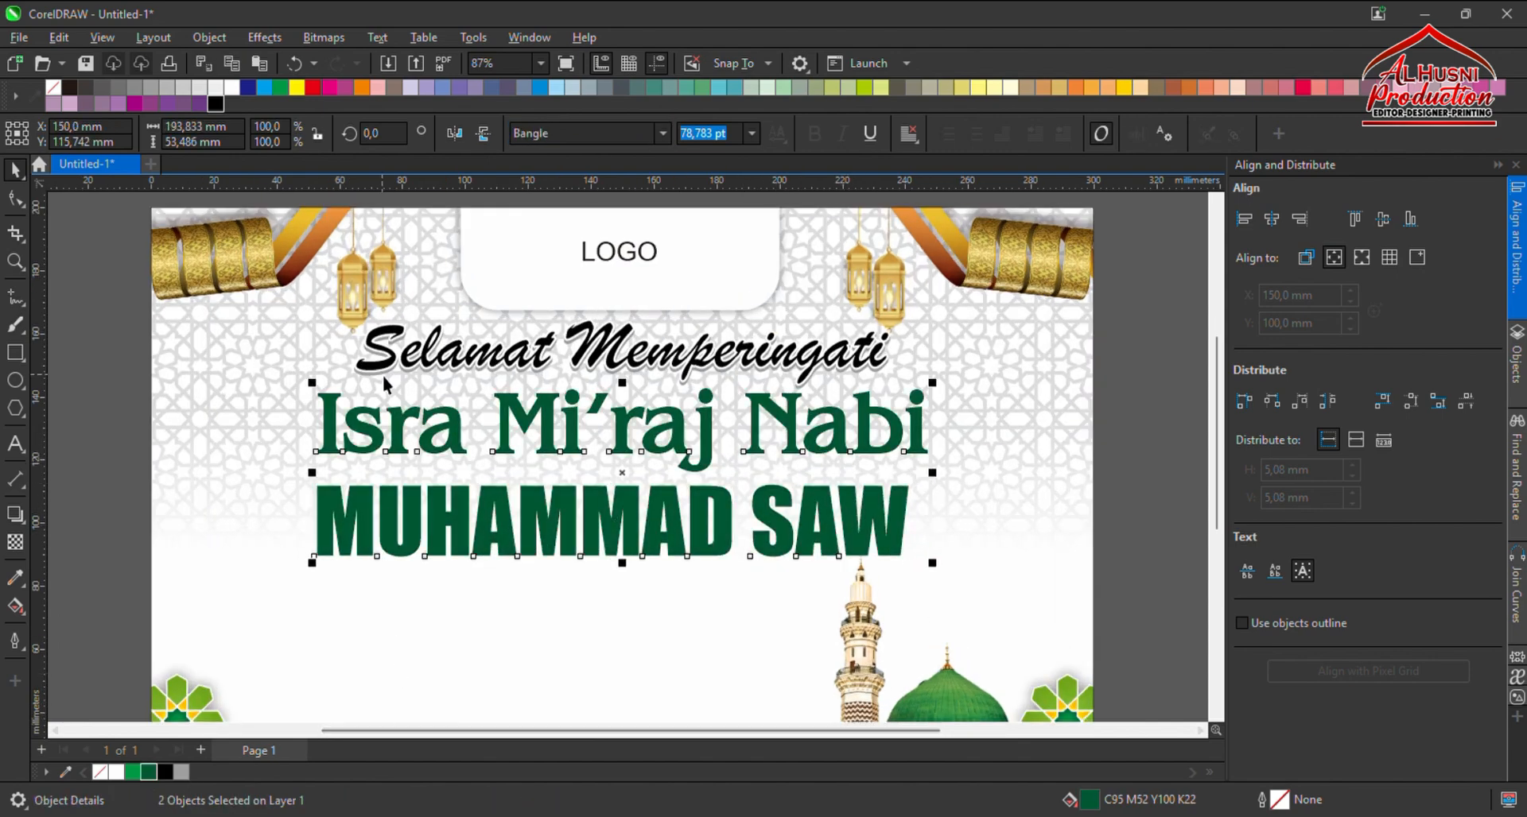
{"action": "scroll", "coordinate": [508, 477], "scroll_direction": "down", "scroll_amount": 1}
{"action": "scroll", "coordinate": [665, 475], "scroll_direction": "up", "scroll_amount": 1}
{"action": "key", "text": "Down"}
{"action": "key", "text": "Down"}
{"action": "key", "text": "Down"}
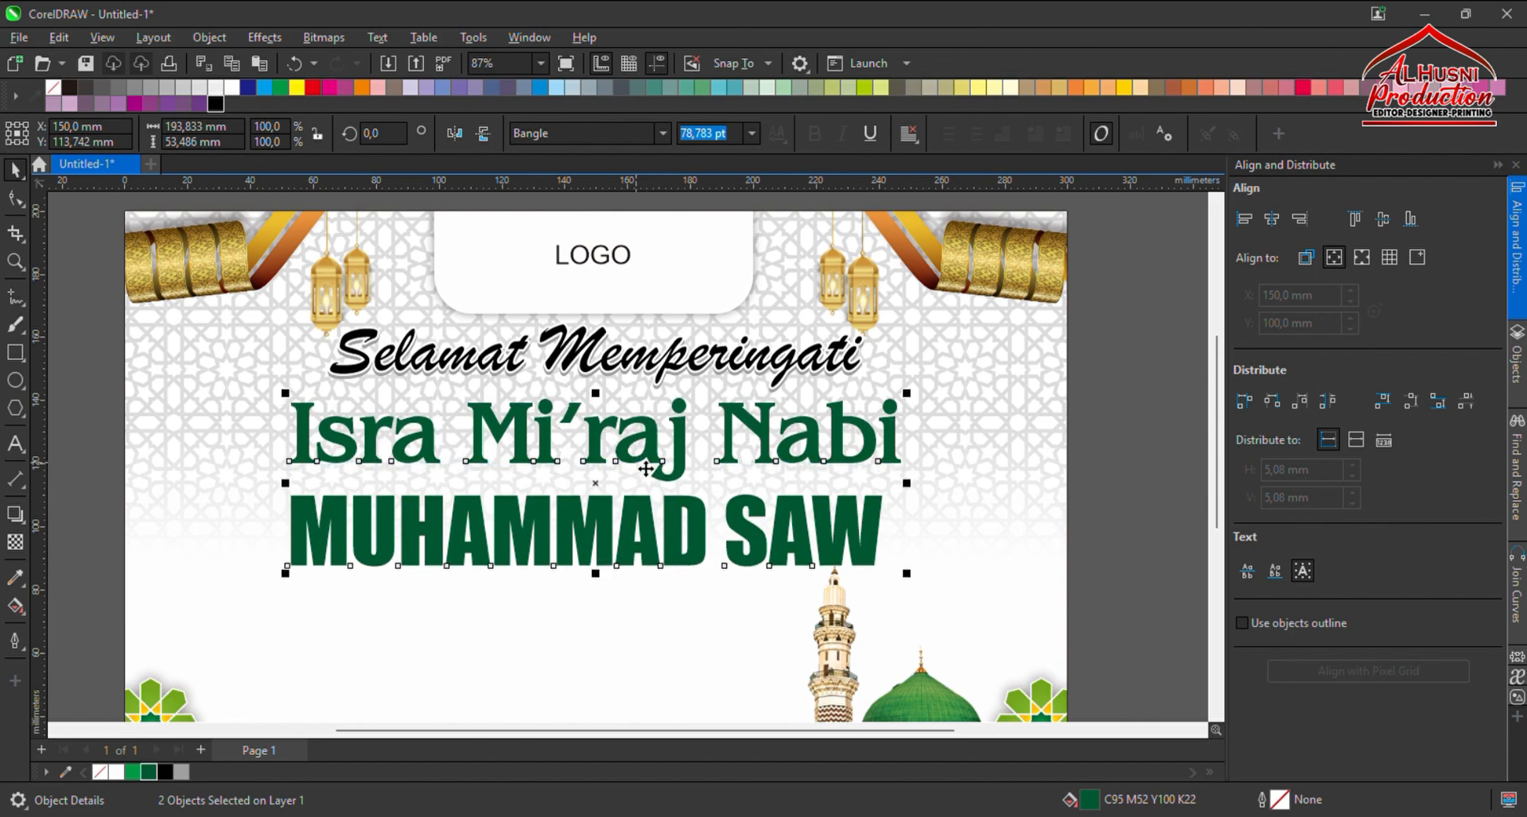
Nudge "MUHAMMAD SAW" up to about Y 107 mm so it sits close under "Isra Mi'raj Nabi".
{"action": "left_click", "coordinate": [803, 535]}
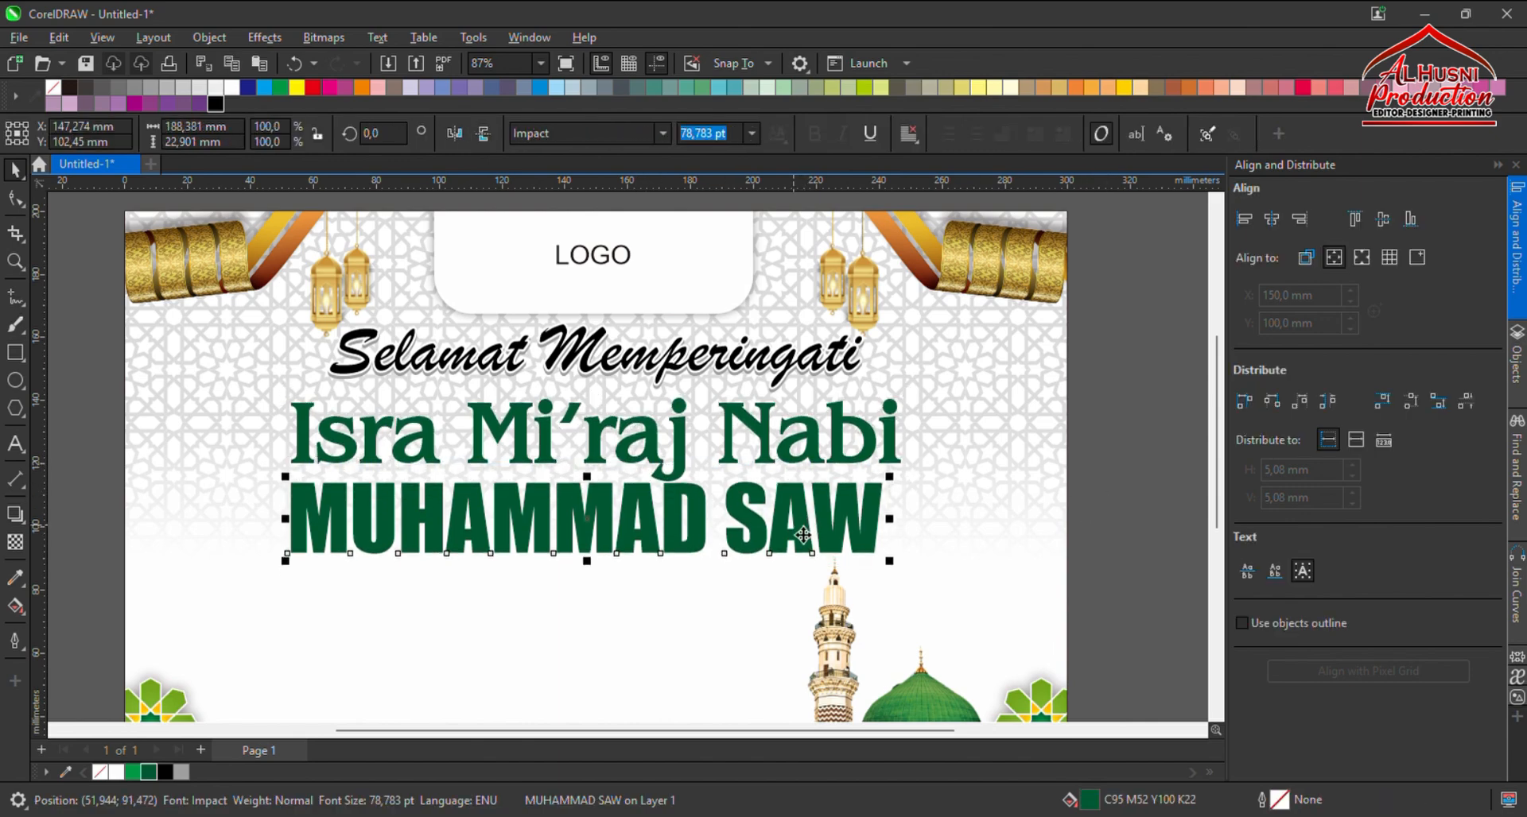
{"action": "key", "text": "Up"}
{"action": "key", "text": "Up"}
{"action": "key", "text": "Up"}
{"action": "key", "text": "Down"}
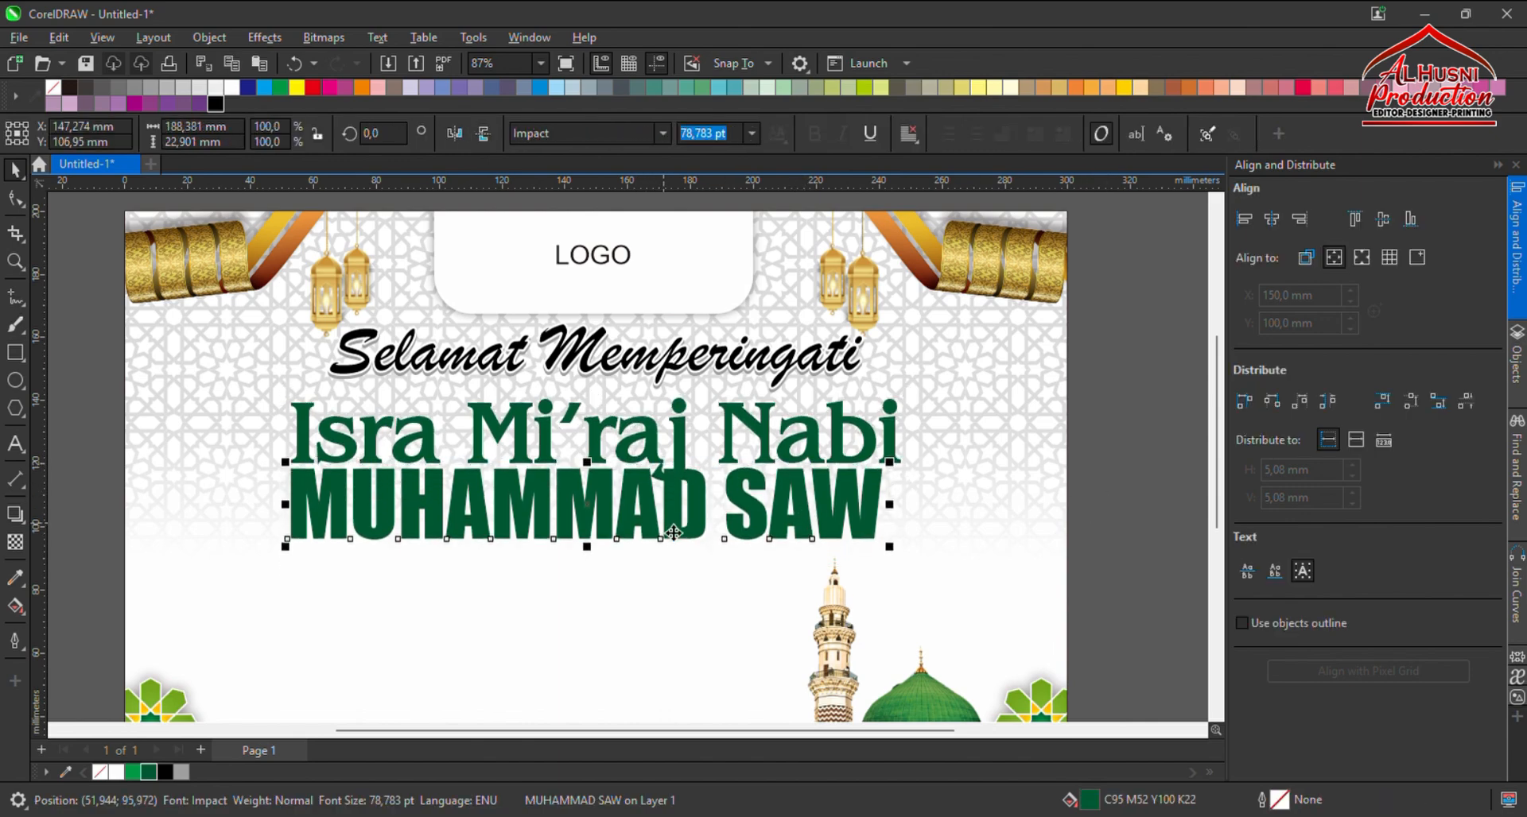
{"action": "scroll", "coordinate": [636, 475], "scroll_direction": "down", "scroll_amount": 2}
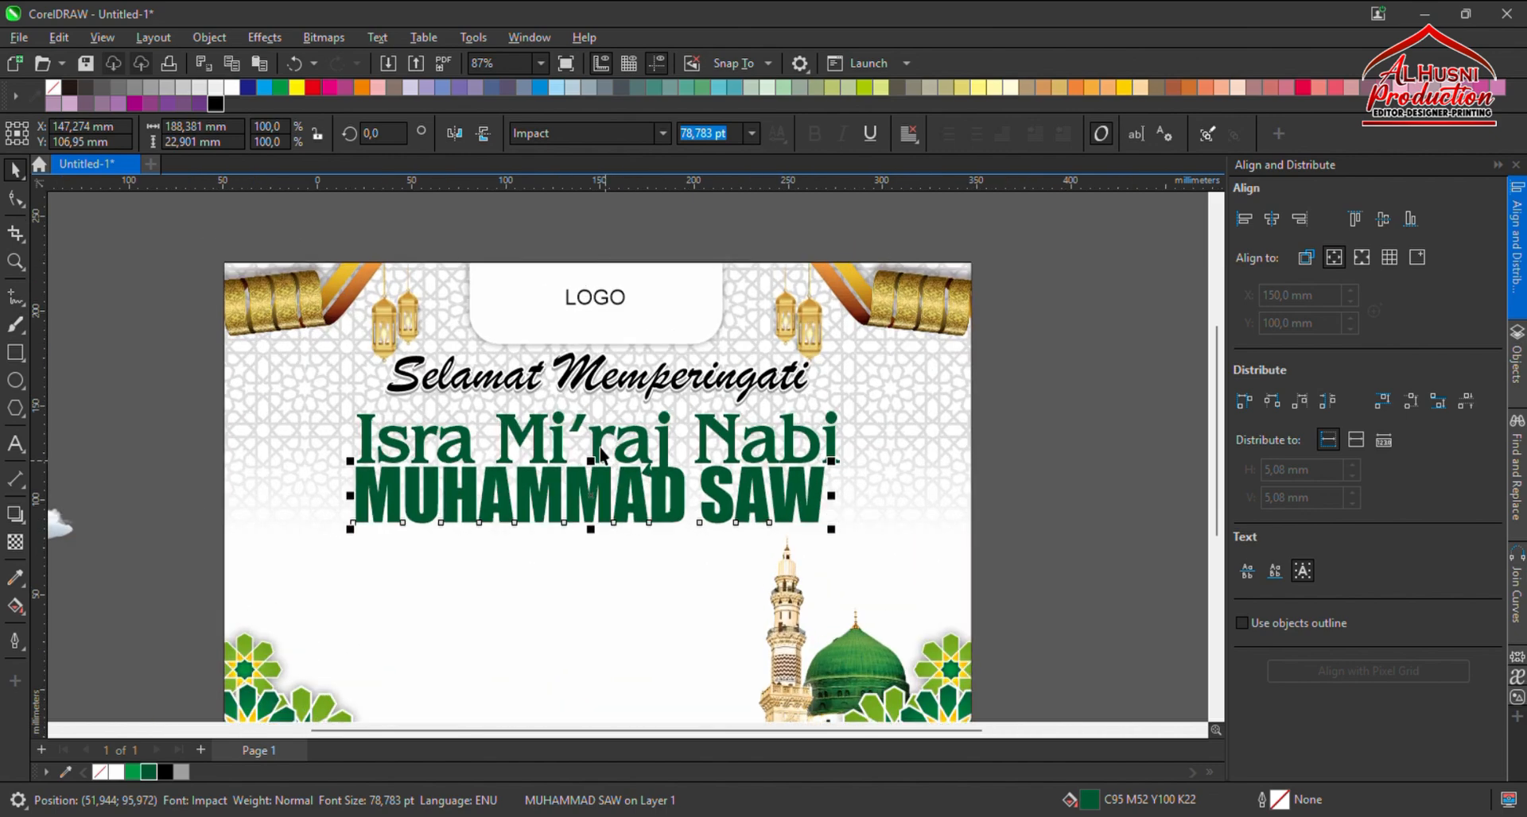
Give both "Isra Mi'raj Nabi" and "MUHAMMAD SAW" a white 4 pt outline.
{"action": "left_click", "coordinate": [606, 452]}
{"action": "scroll", "coordinate": [606, 451], "scroll_direction": "up", "scroll_amount": 5}
{"action": "scroll", "coordinate": [606, 451], "scroll_direction": "down", "scroll_amount": 3}
{"action": "scroll", "coordinate": [604, 453], "scroll_direction": "up", "scroll_amount": 2}
{"action": "scroll", "coordinate": [577, 477], "scroll_direction": "down", "scroll_amount": 1}
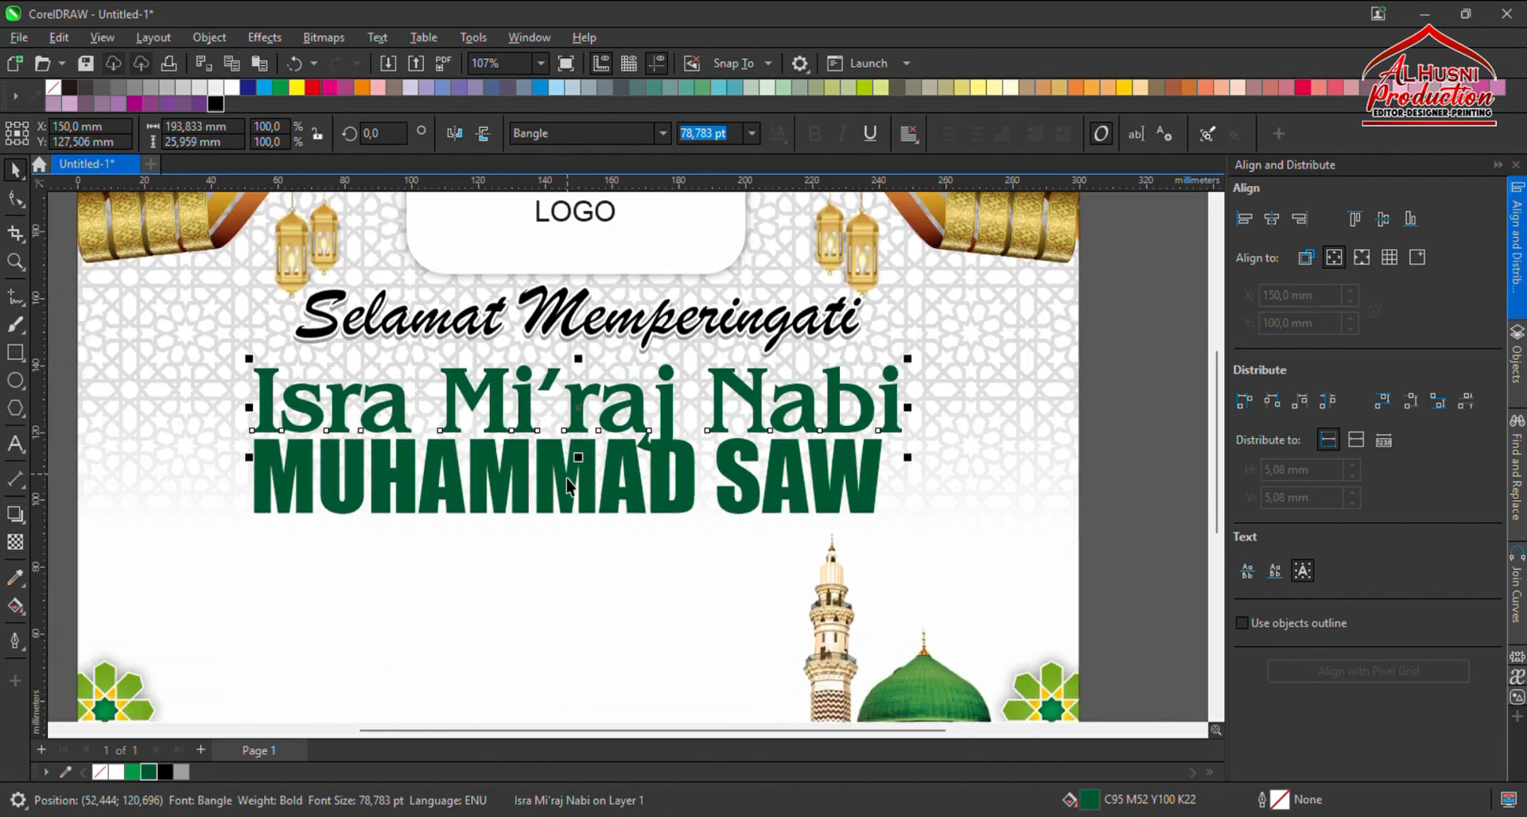
{"action": "left_click", "coordinate": [570, 488], "text": "shift"}
{"action": "right_click", "coordinate": [223, 86]}
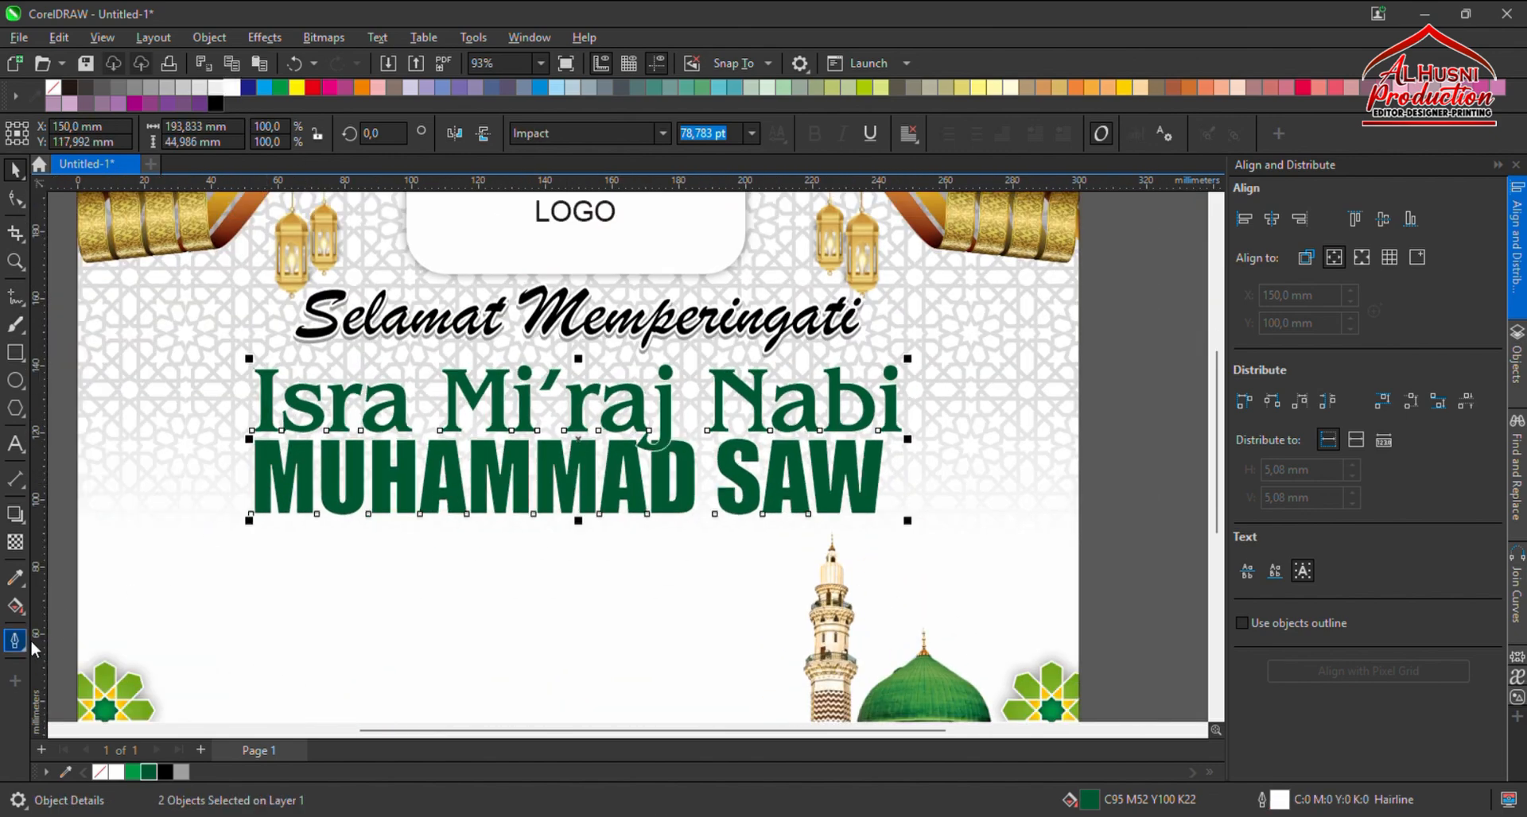
{"action": "left_click", "coordinate": [106, 658]}
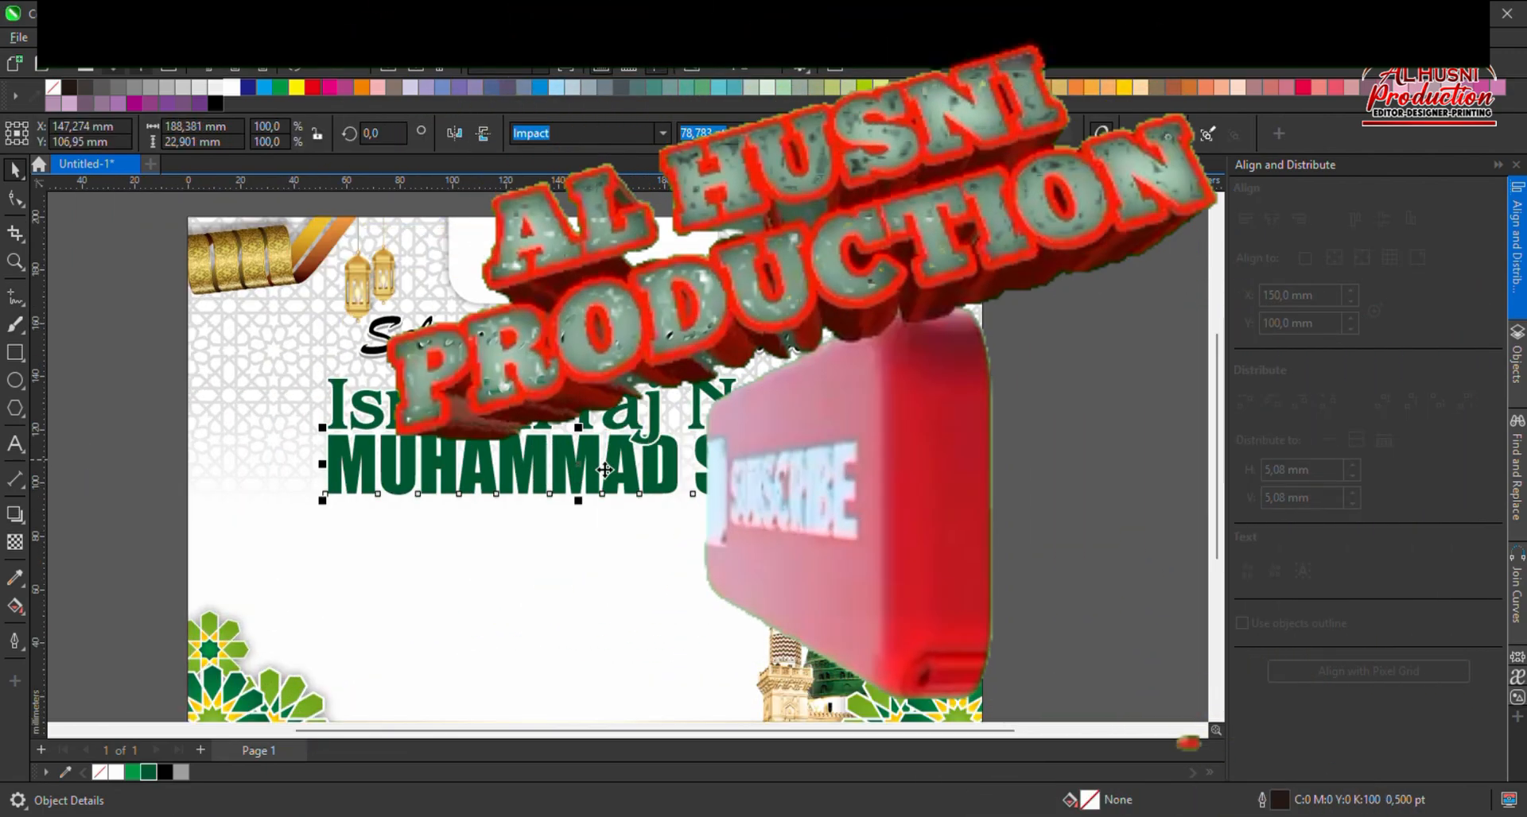
Apply a vertical fountain fill to "MUHAMMAD SAW" and set its lower end colour to dark green.
{"action": "left_click", "coordinate": [604, 470]}
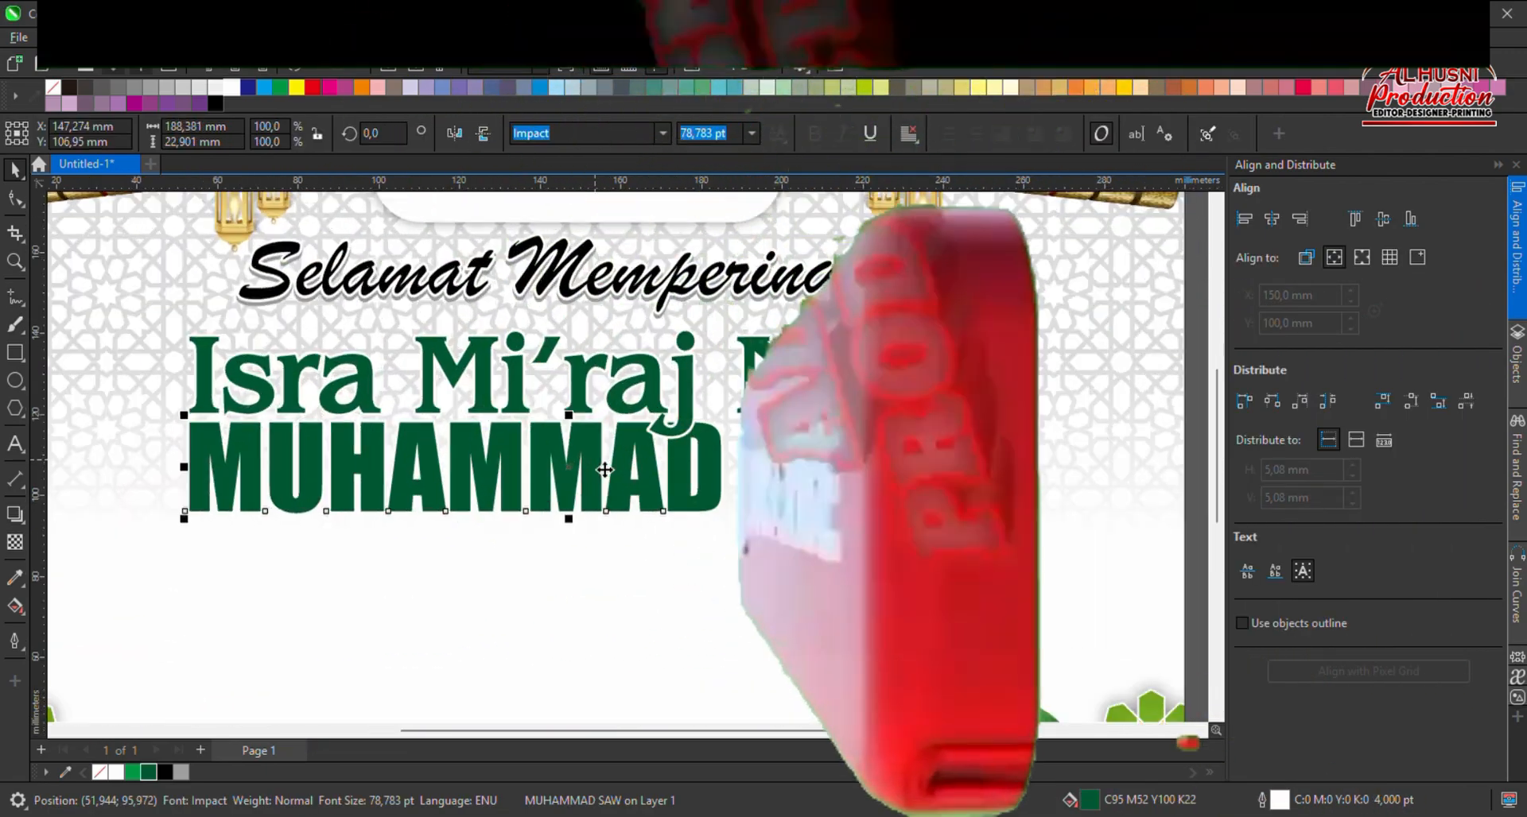
{"action": "key", "text": "g"}
{"action": "scroll", "coordinate": [606, 415], "scroll_direction": "up", "scroll_amount": 3}
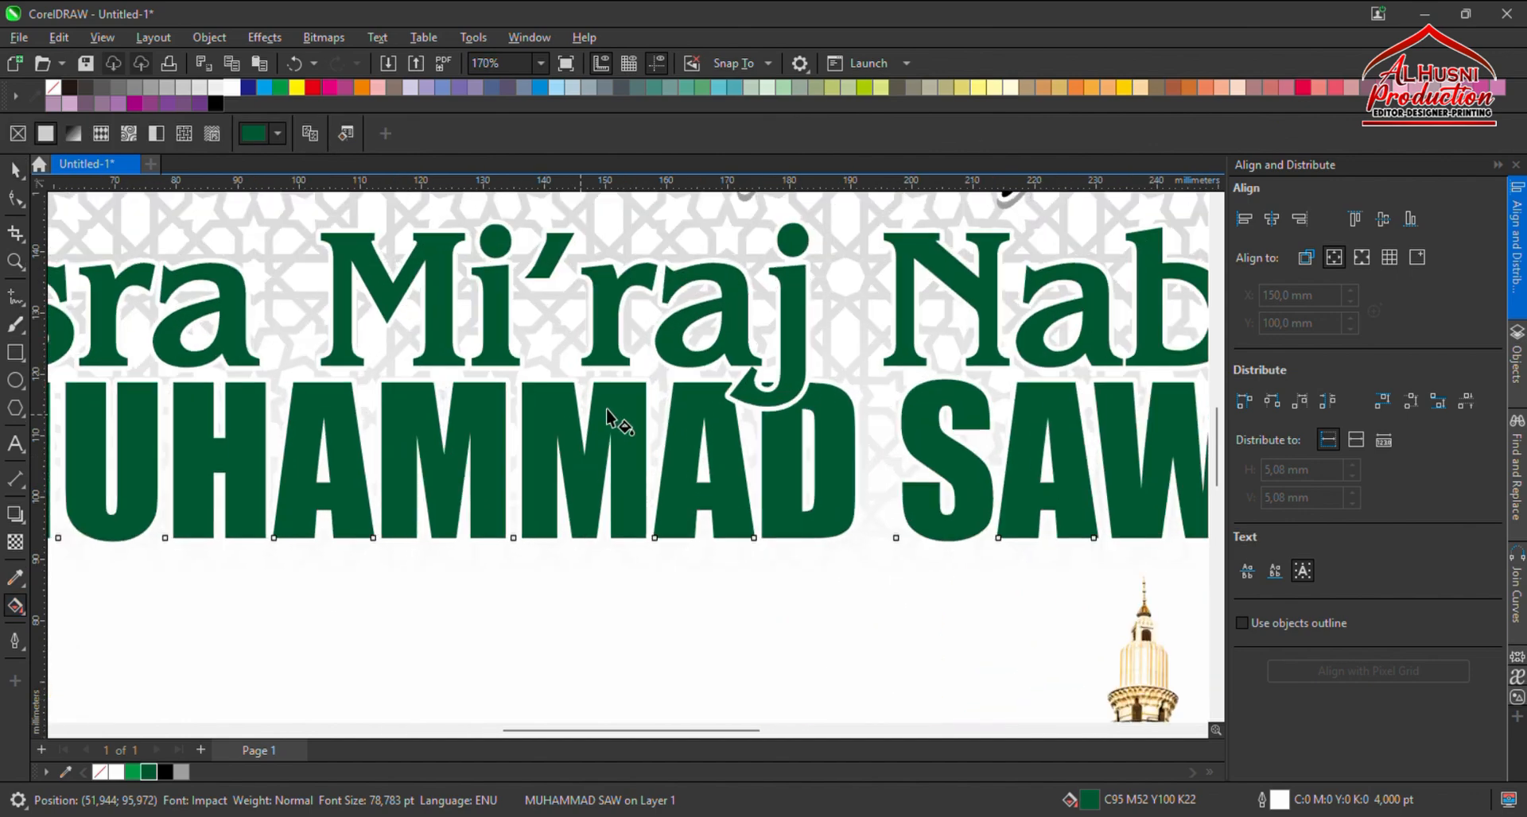
{"action": "scroll", "coordinate": [607, 416], "scroll_direction": "up", "scroll_amount": 1}
{"action": "left_click_drag", "start_coordinate": [630, 386], "coordinate": [634, 528]}
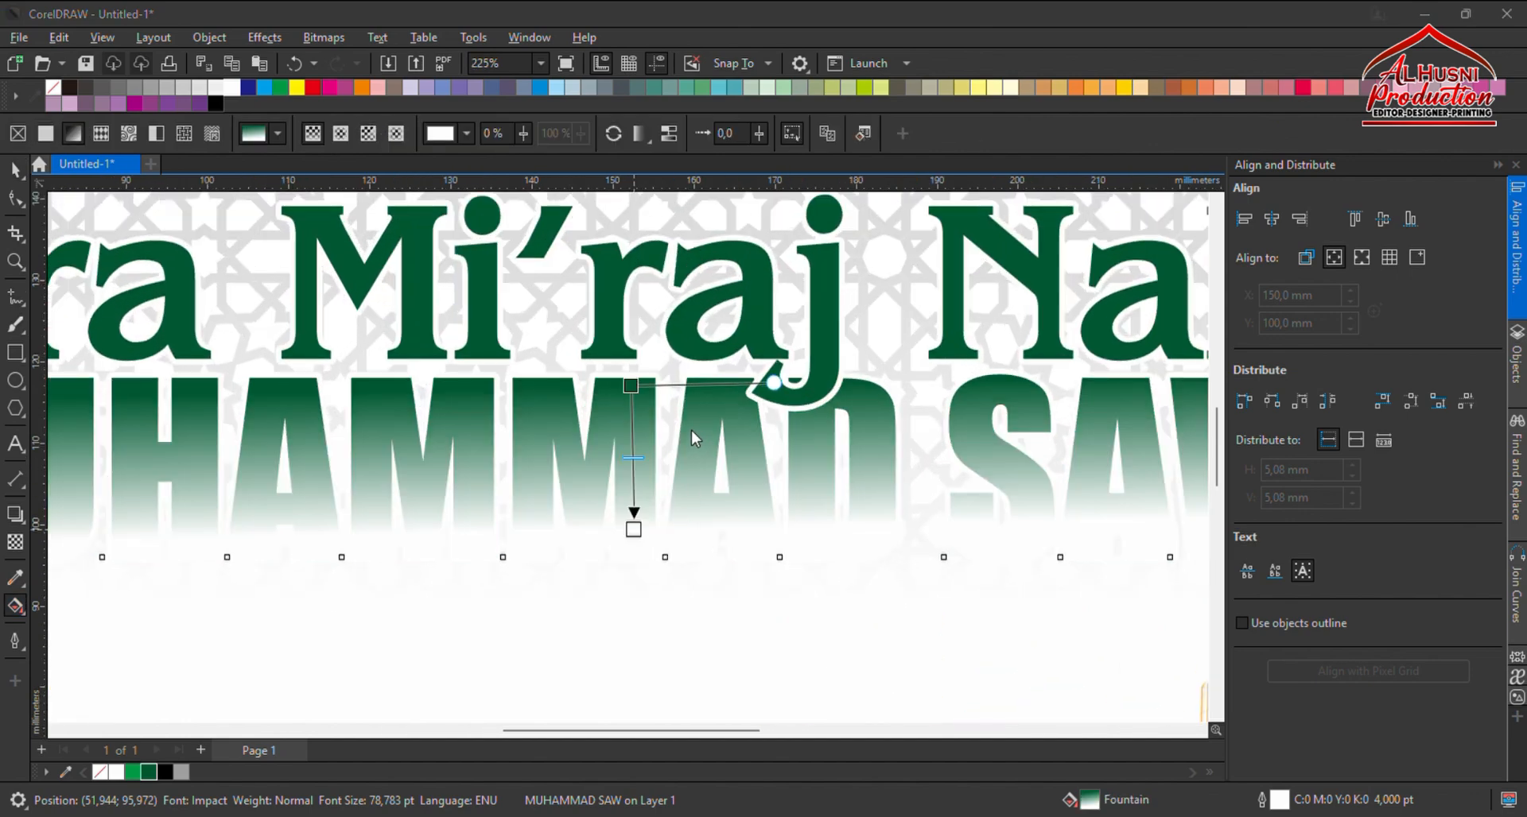
{"action": "left_click", "coordinate": [780, 346]}
{"action": "left_click", "coordinate": [789, 364]}
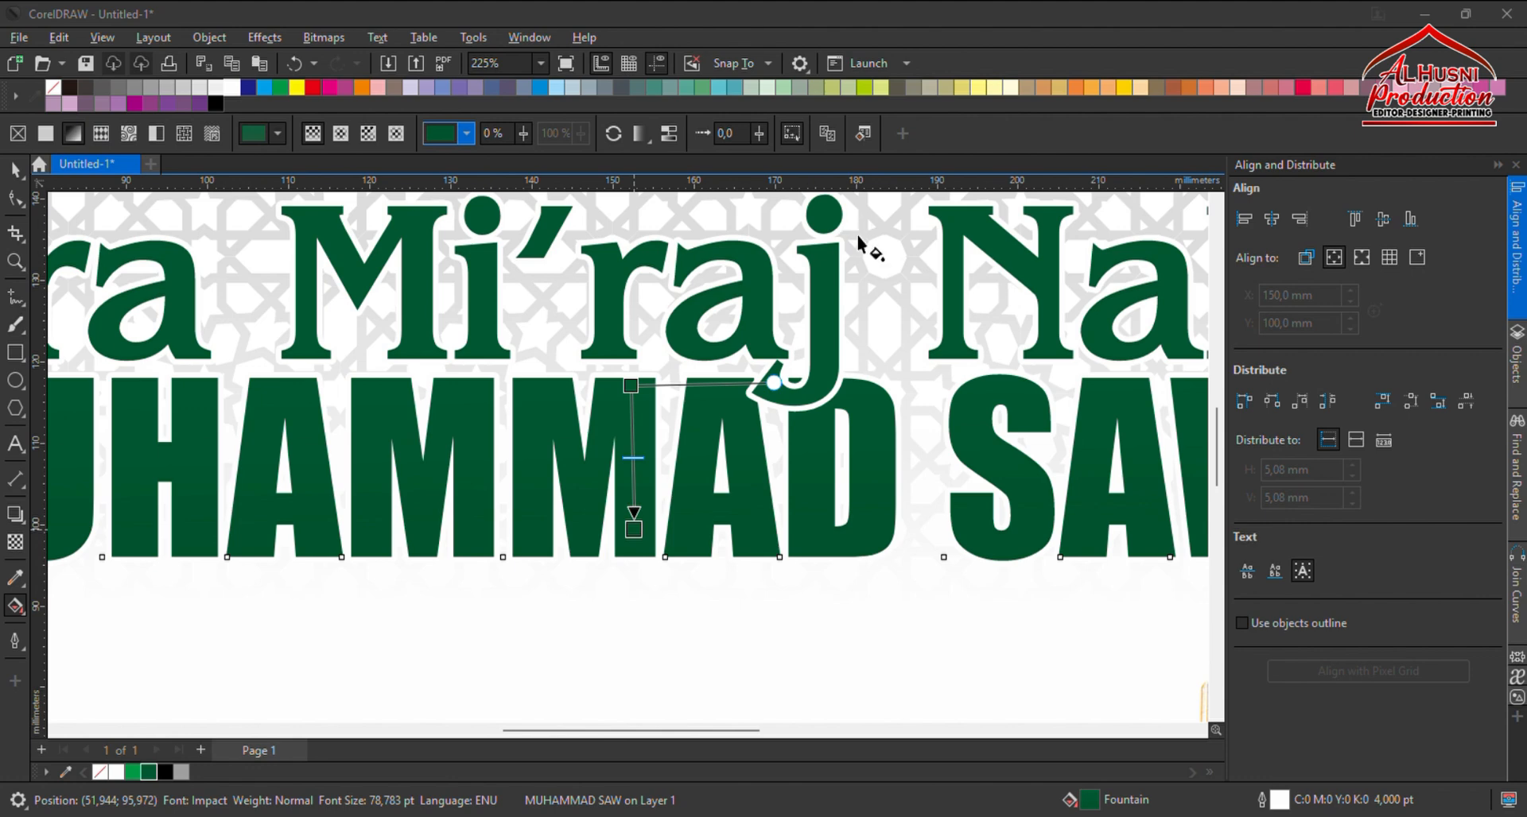
Set the upper colour of the "MUHAMMAD SAW" fountain fill to a brighter green and finish editing the fill.
{"action": "left_click", "coordinate": [634, 389]}
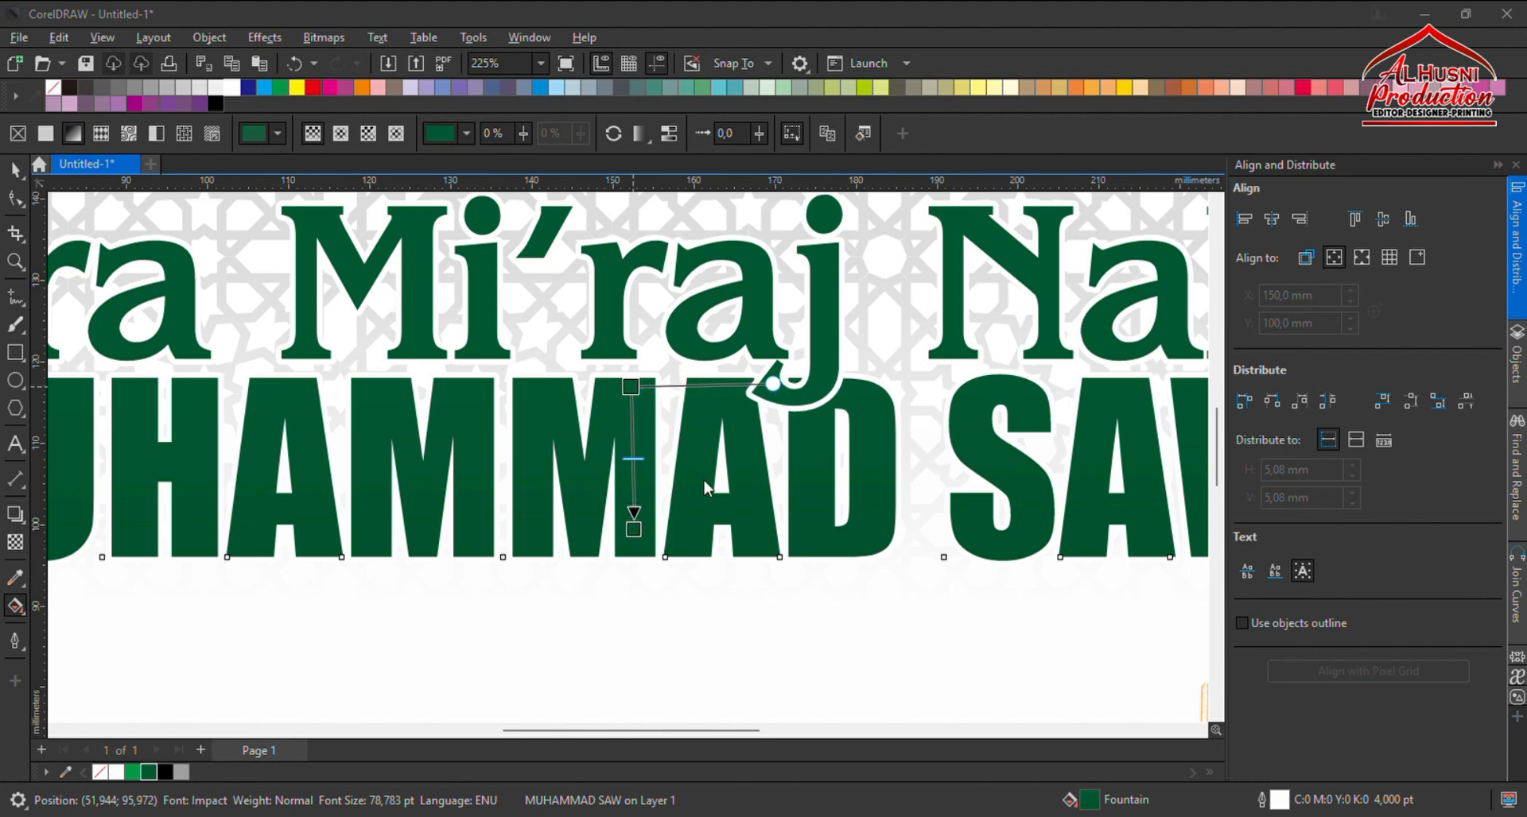
{"action": "left_click", "coordinate": [776, 443]}
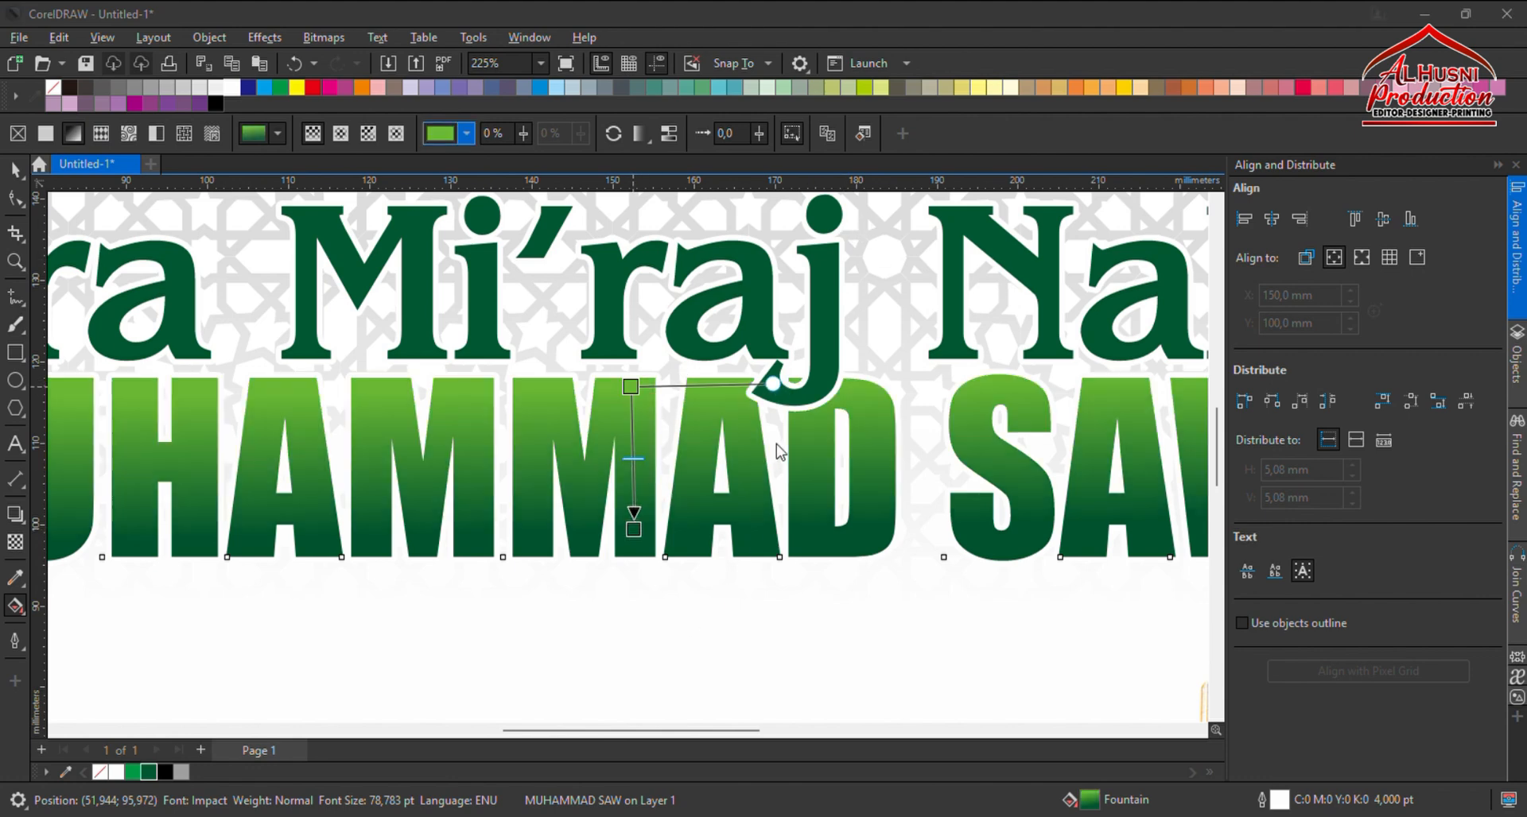
{"action": "left_click", "coordinate": [784, 487]}
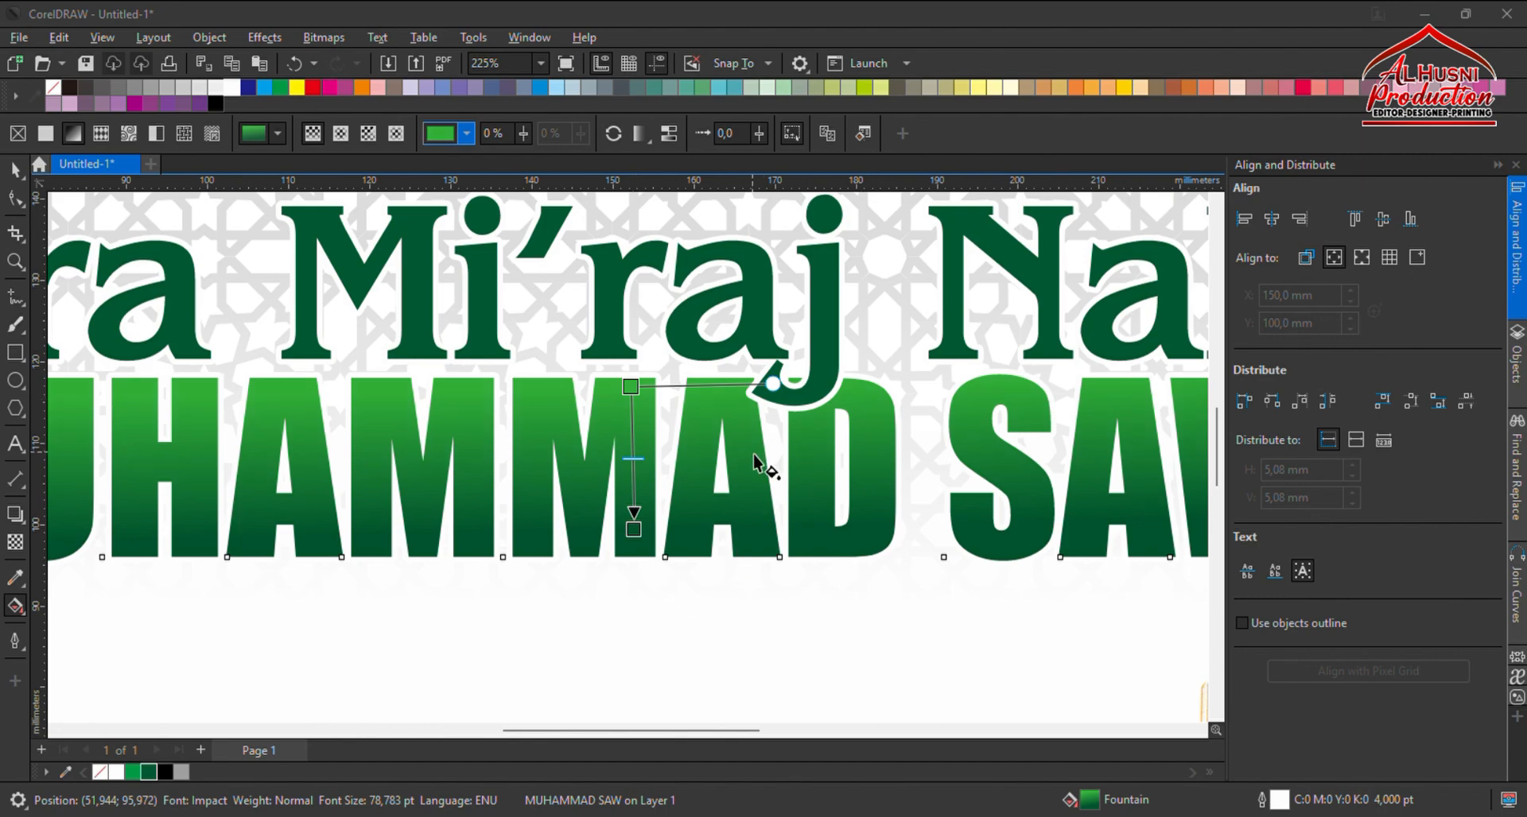
{"action": "scroll", "coordinate": [756, 463], "scroll_direction": "down", "scroll_amount": 4}
{"action": "left_click", "coordinate": [16, 169]}
{"action": "left_click", "coordinate": [127, 262]}
{"action": "scroll", "coordinate": [737, 461], "scroll_direction": "up", "scroll_amount": 2}
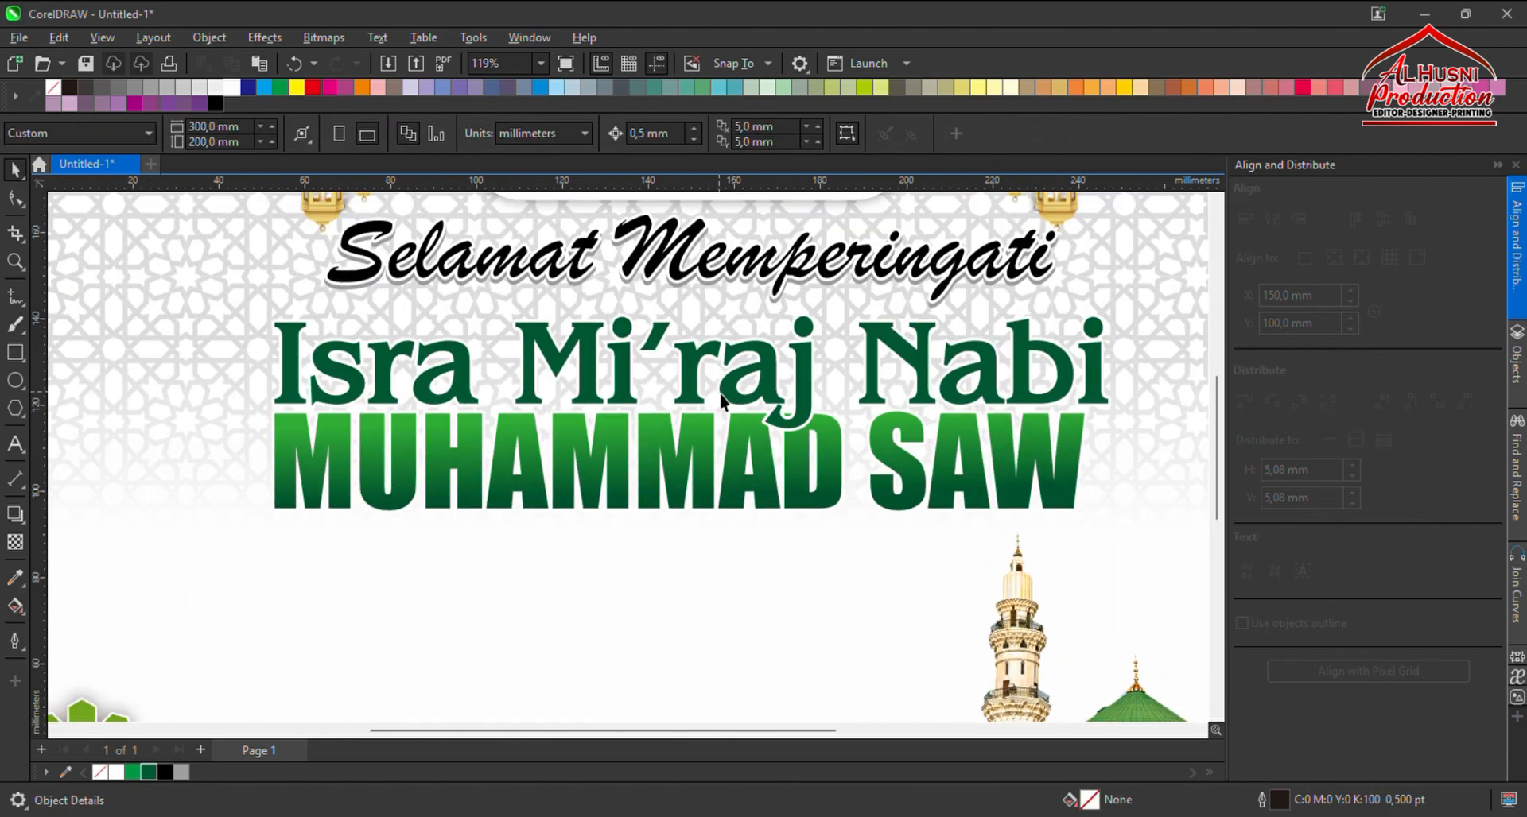
Fill "Isra Mi'raj Nabi" with solid yellow.
{"action": "left_click", "coordinate": [698, 380]}
{"action": "scroll", "coordinate": [698, 380], "scroll_direction": "up", "scroll_amount": 3}
{"action": "left_click", "coordinate": [297, 89]}
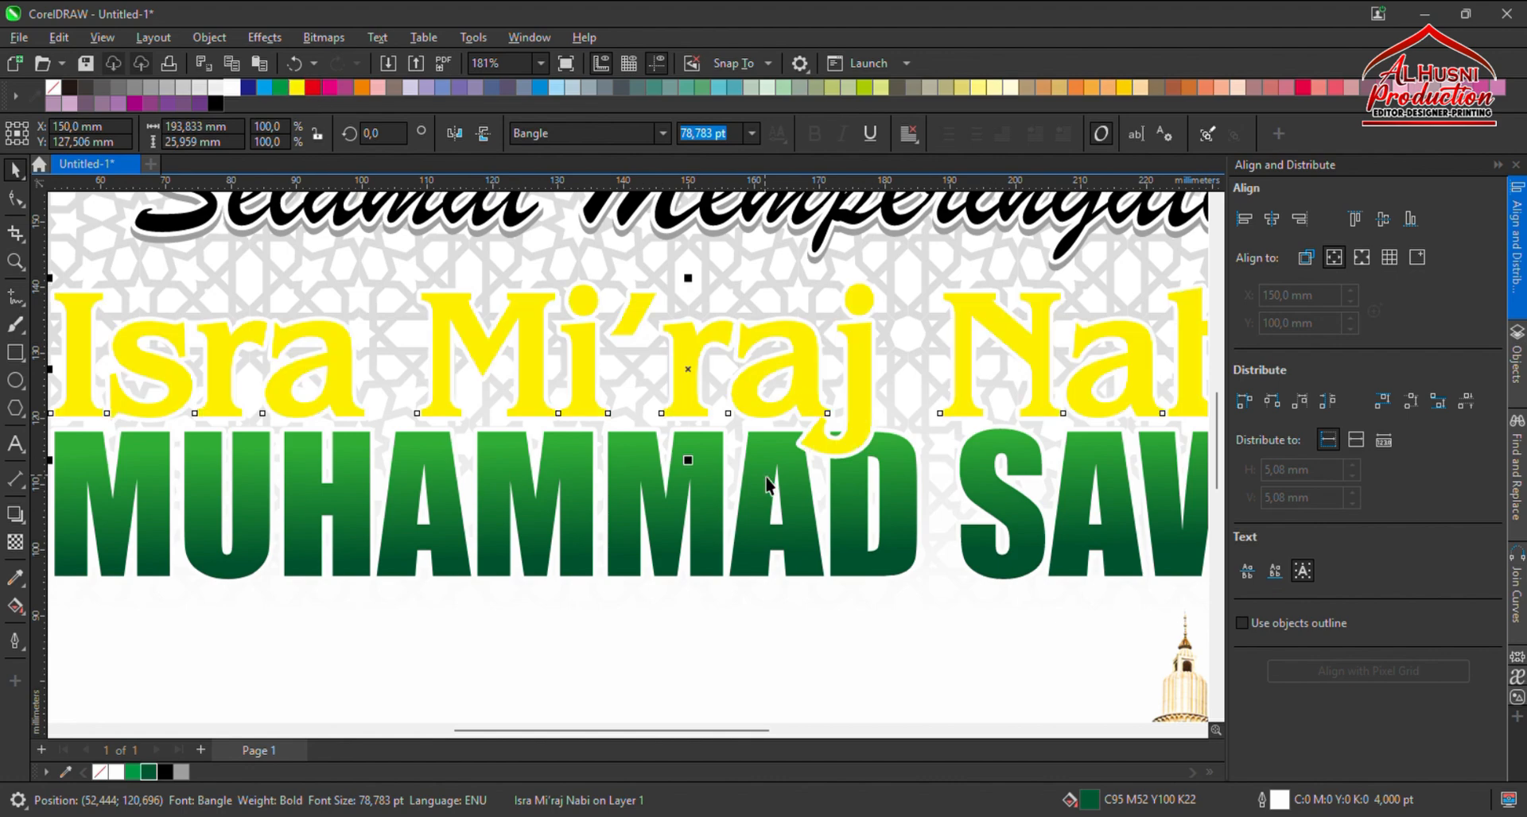
Apply a vertical fountain fill to "Isra Mi'raj Nabi" running from yellow down to orange.
{"action": "scroll", "coordinate": [761, 461], "scroll_direction": "down", "scroll_amount": 2}
{"action": "scroll", "coordinate": [724, 412], "scroll_direction": "up", "scroll_amount": 2}
{"action": "left_click", "coordinate": [15, 606]}
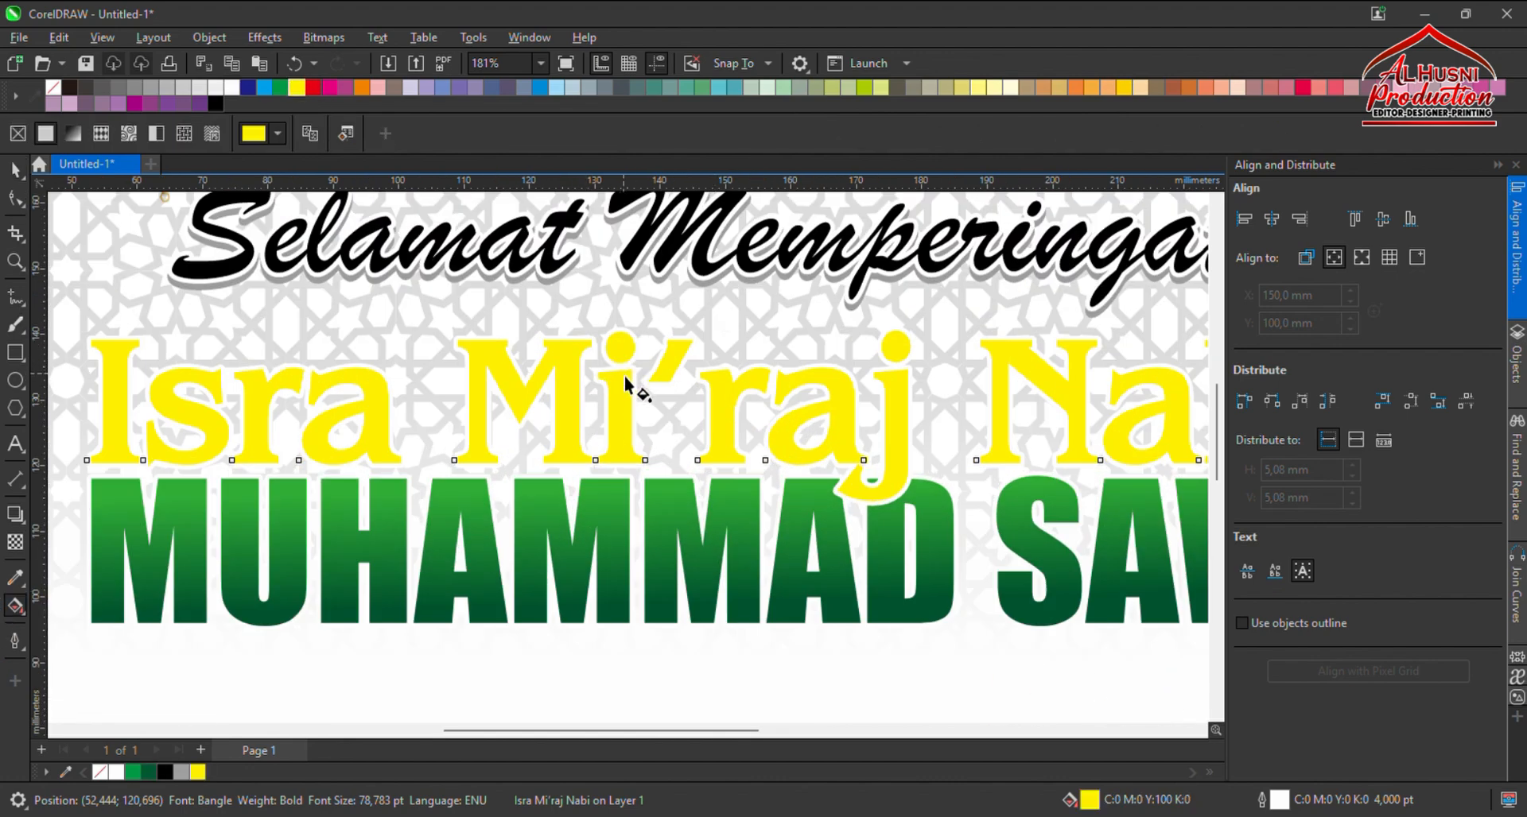
{"action": "left_click_drag", "start_coordinate": [623, 371], "coordinate": [623, 452]}
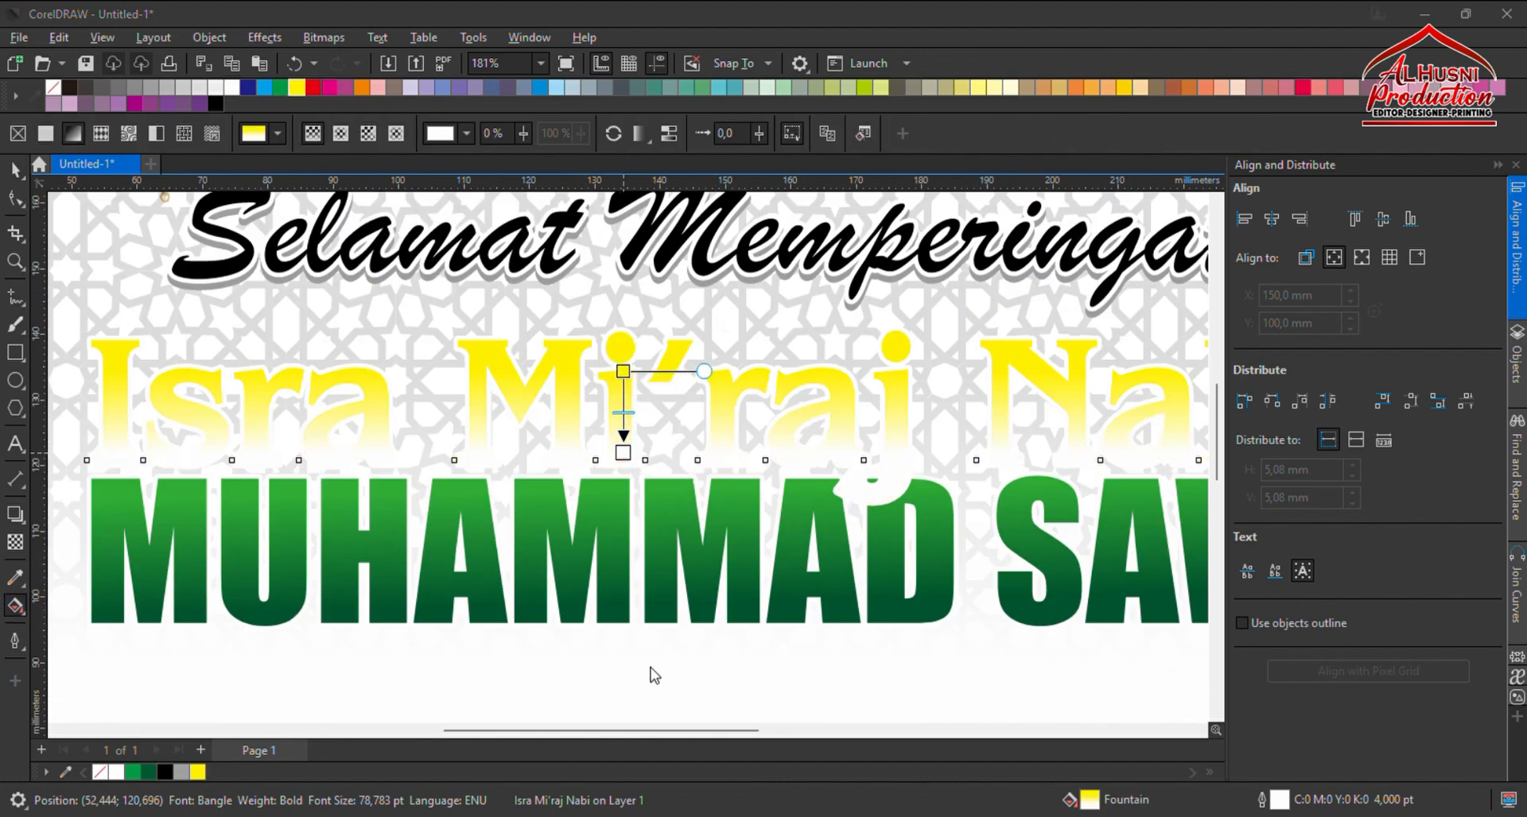
{"action": "left_click", "coordinate": [467, 133]}
{"action": "left_click", "coordinate": [509, 262]}
{"action": "key", "text": "space"}
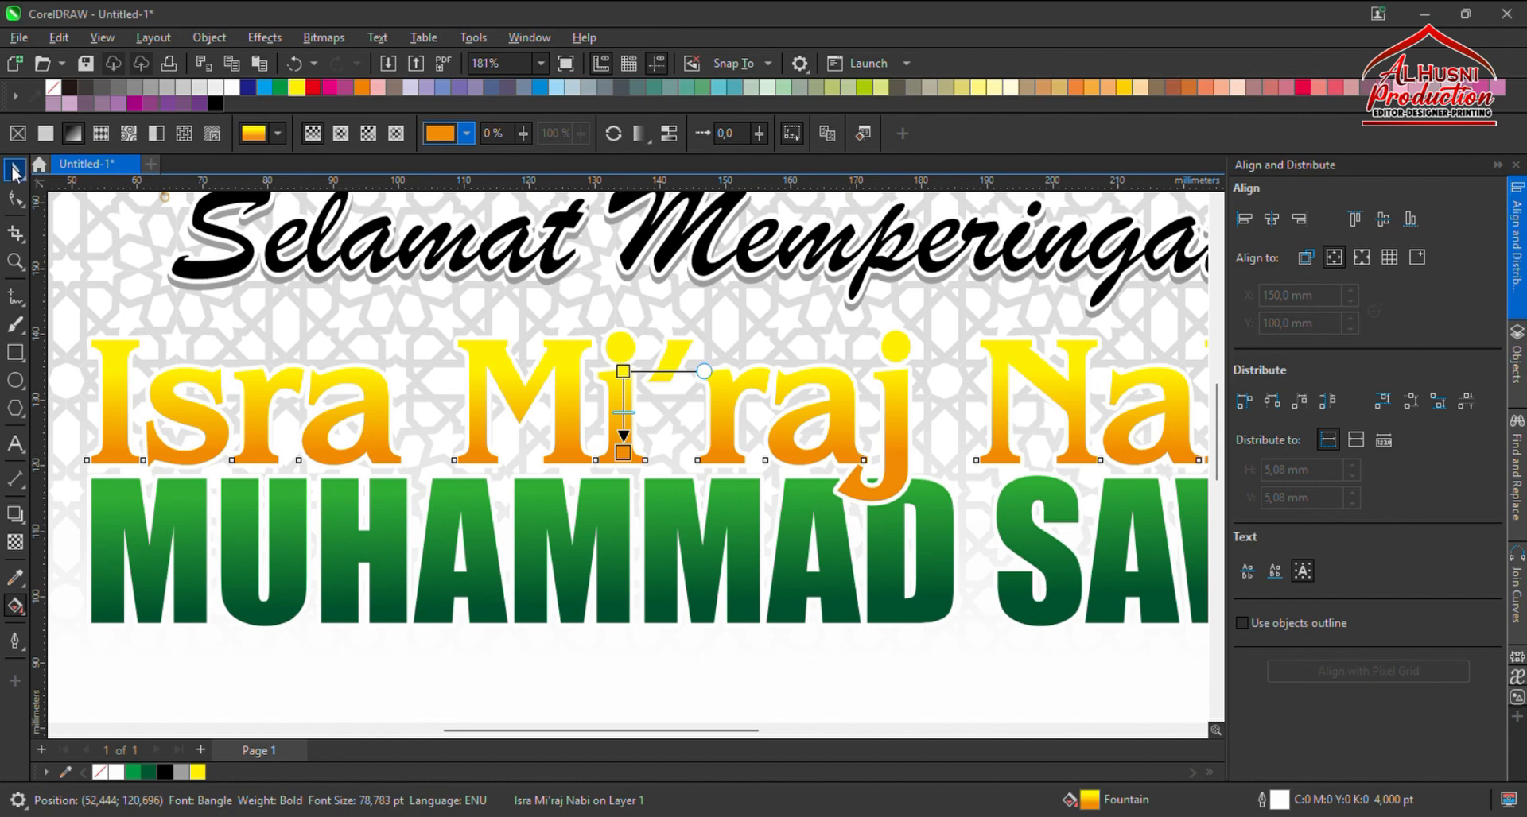
Give "Isra Mi'raj Nabi" a black outline and scale it proportionally to about 188 mm wide, matching "MUHAMMAD SAW".
{"action": "scroll", "coordinate": [566, 465], "scroll_direction": "down", "scroll_amount": 3}
{"action": "scroll", "coordinate": [566, 465], "scroll_direction": "up", "scroll_amount": 2}
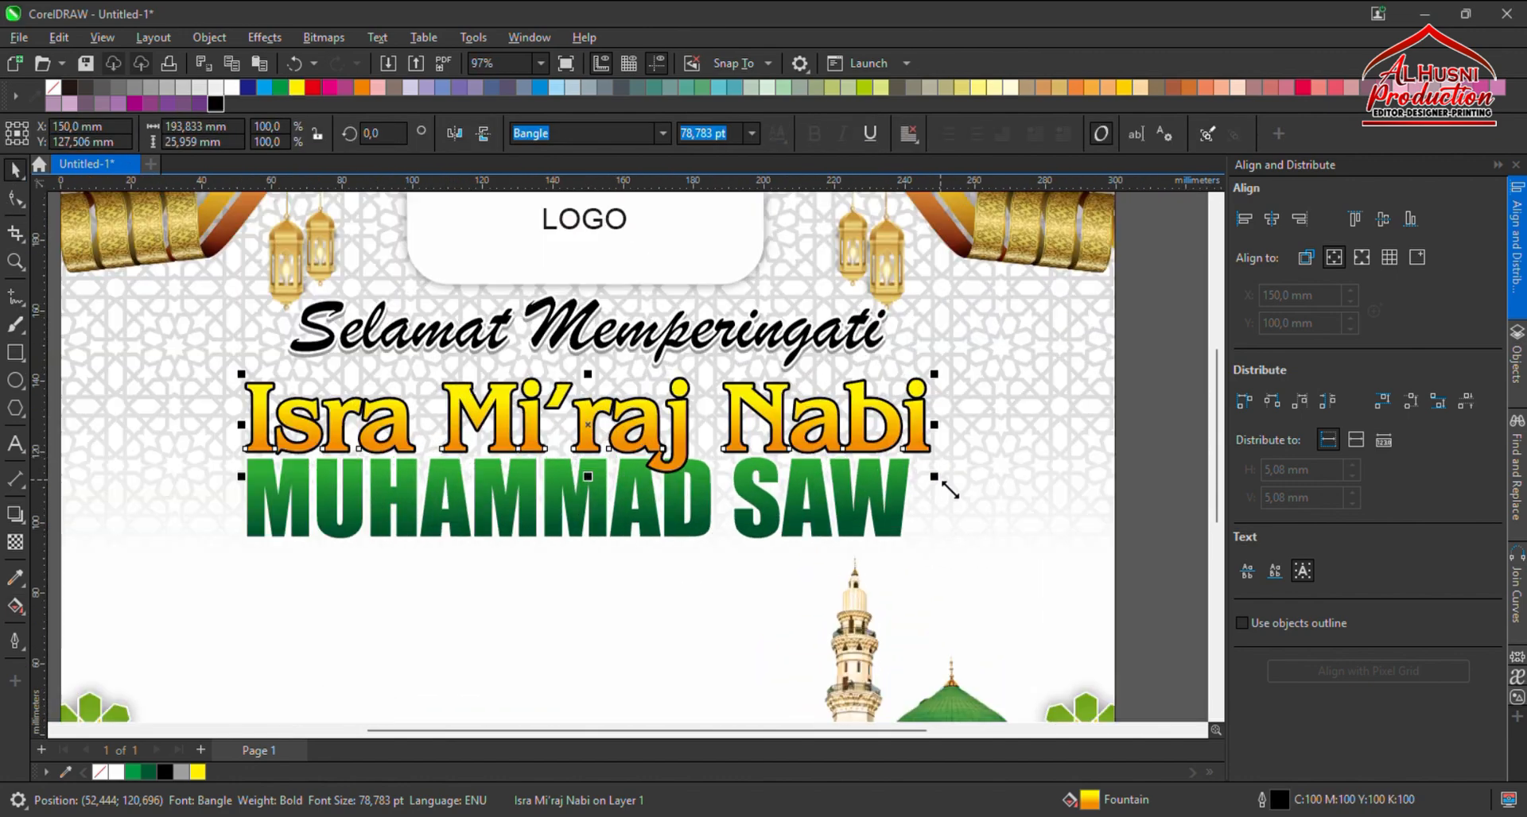
{"action": "left_click_drag", "start_coordinate": [950, 491], "coordinate": [932, 486]}
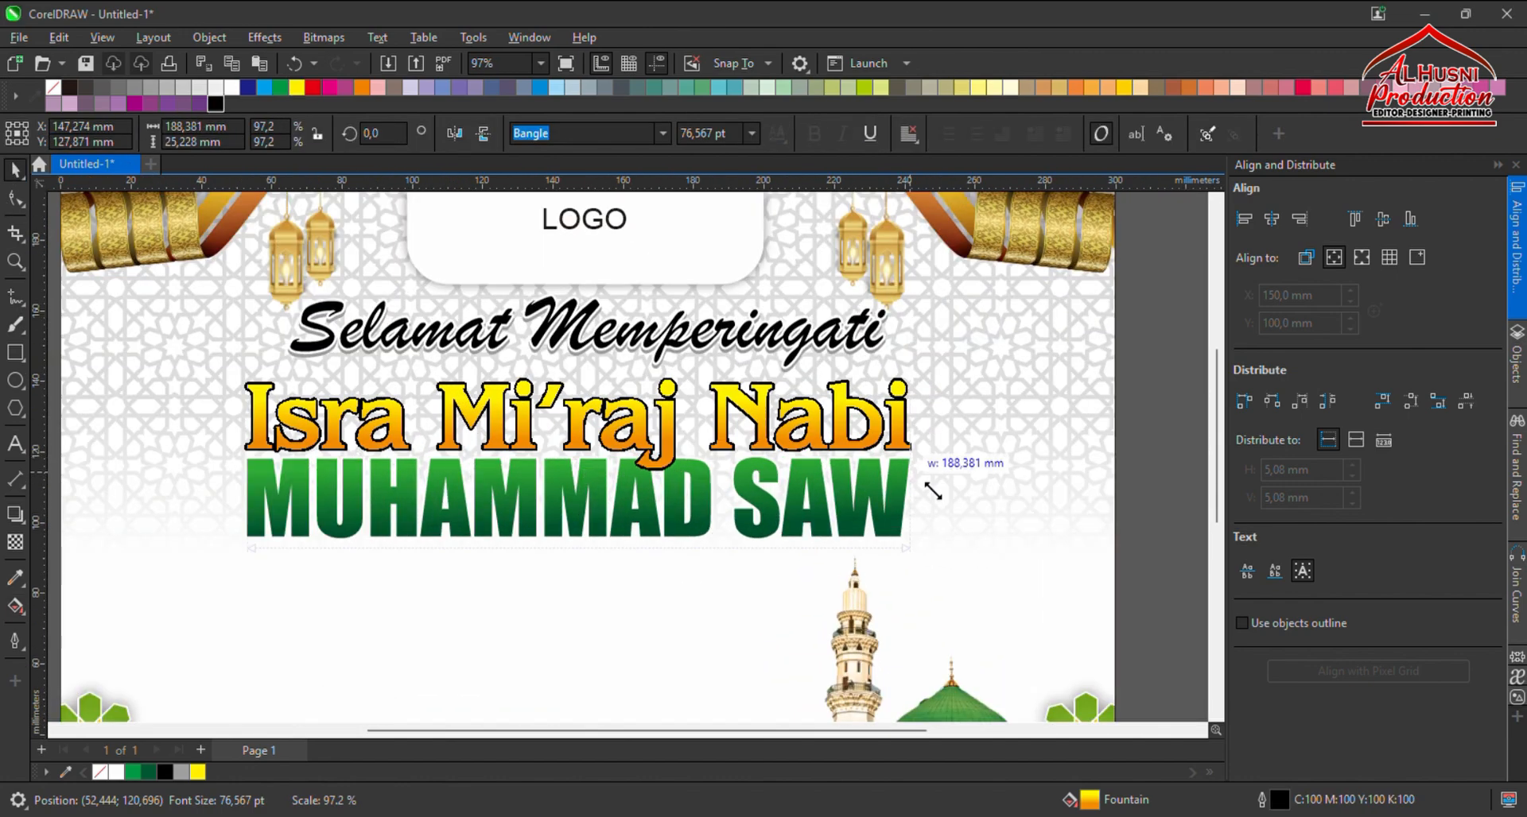
{"action": "scroll", "coordinate": [586, 429], "scroll_direction": "down", "scroll_amount": 2}
{"action": "scroll", "coordinate": [586, 429], "scroll_direction": "up", "scroll_amount": 3}
{"action": "scroll", "coordinate": [586, 430], "scroll_direction": "down", "scroll_amount": 3}
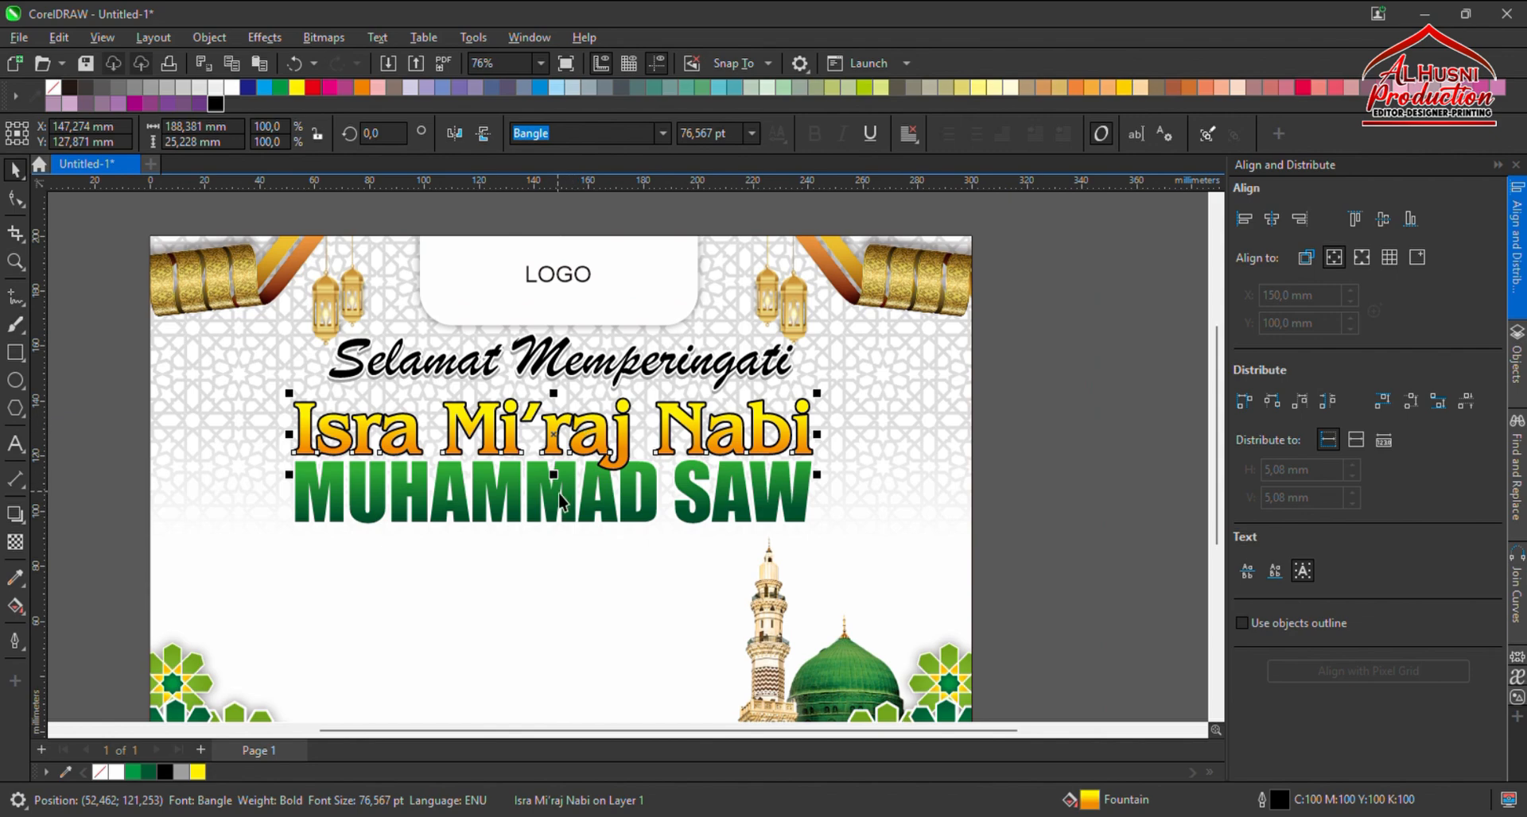
Centre "Isra Mi'raj Nabi" horizontally on the page at X 150 mm.
{"action": "key", "text": "c"}
{"action": "scroll", "coordinate": [692, 448], "scroll_direction": "up", "scroll_amount": 2}
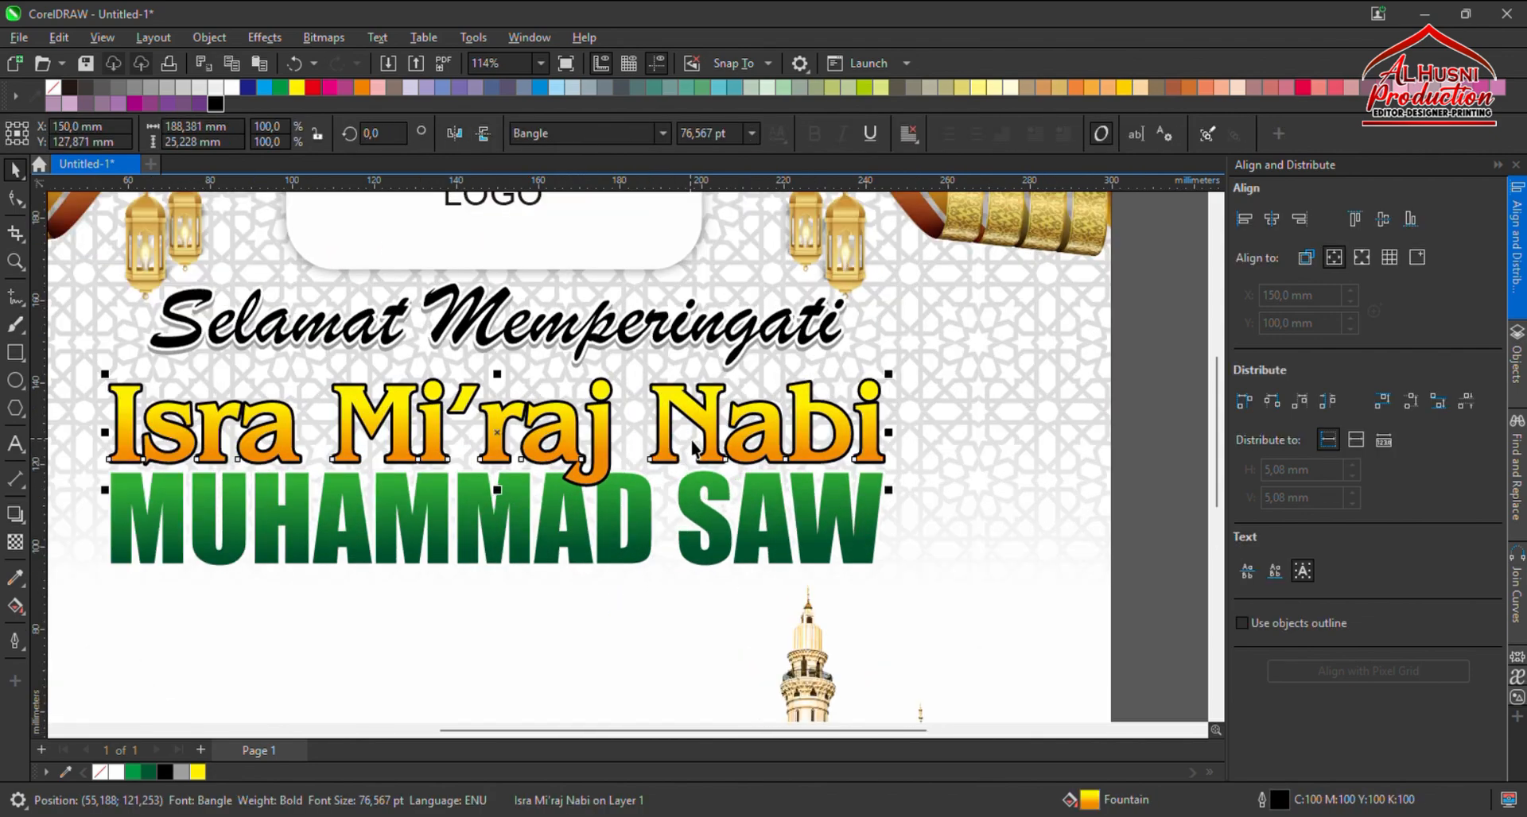
{"action": "scroll", "coordinate": [692, 448], "scroll_direction": "down", "scroll_amount": 1}
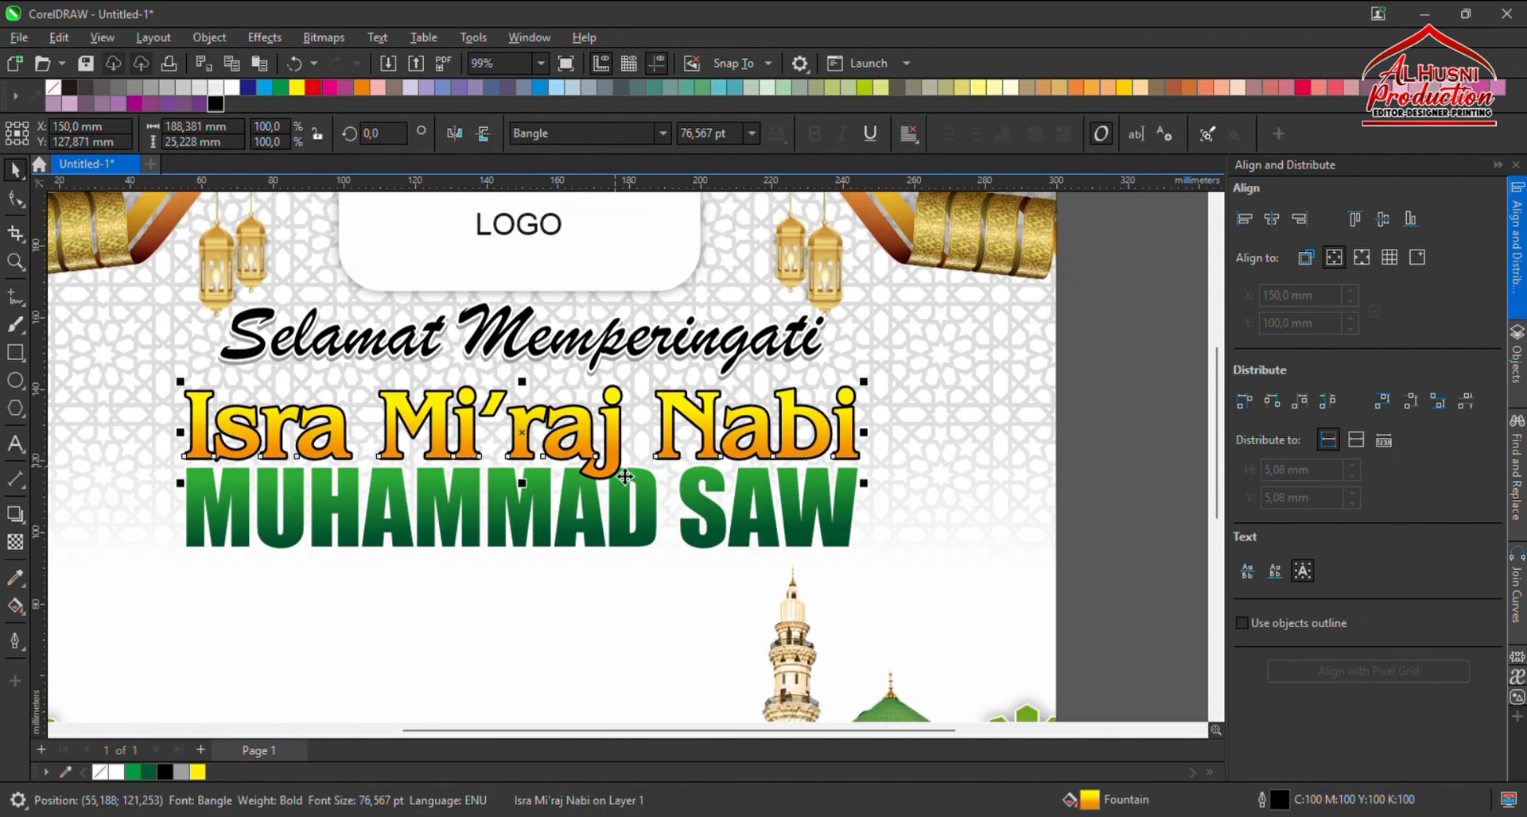
Fill "Isra Mi'raj Nabi" with solid golden yellow, C0 M20 Y100 K0.
{"action": "left_click", "coordinate": [1107, 443]}
{"action": "left_click", "coordinate": [717, 455]}
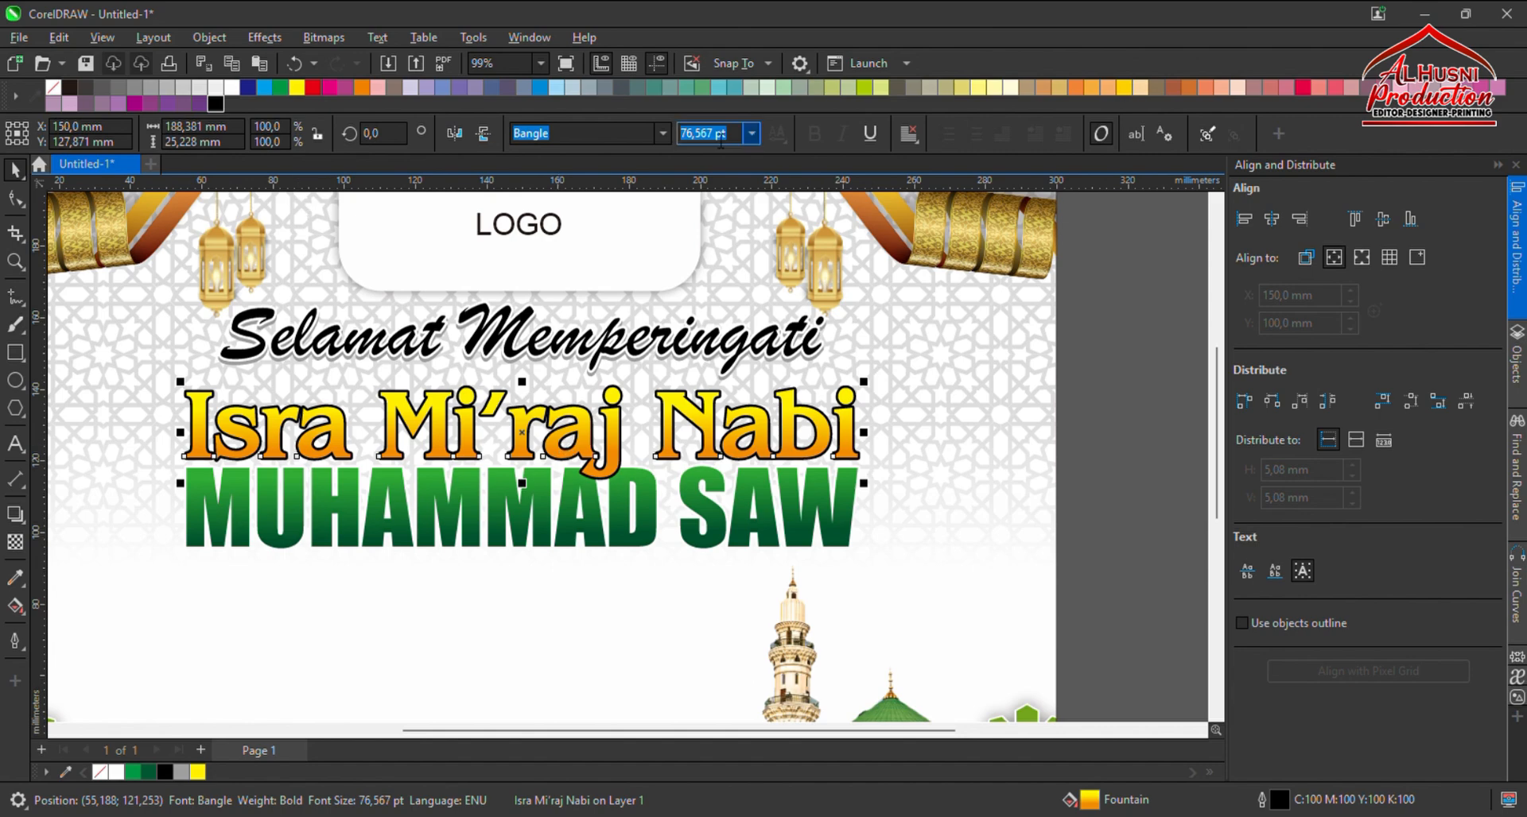
{"action": "left_click", "coordinate": [1123, 87]}
{"action": "scroll", "coordinate": [482, 440], "scroll_direction": "up", "scroll_amount": 1}
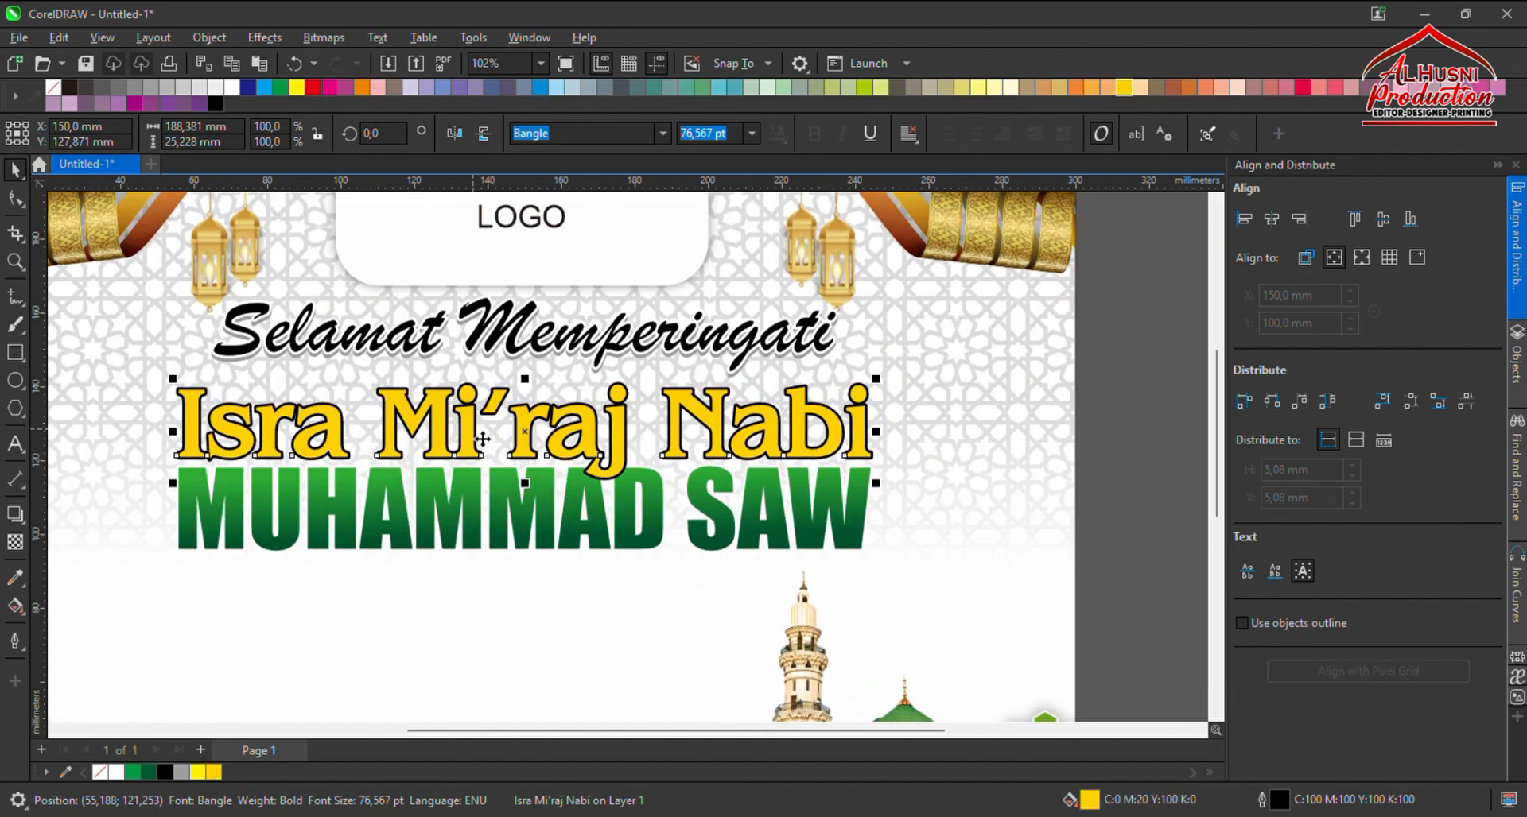
Apply a vertical linear fountain fill to "Isra Mi'raj Nabi" with golden yellow at both ends.
{"action": "left_click", "coordinate": [15, 607]}
{"action": "scroll", "coordinate": [630, 392], "scroll_direction": "up", "scroll_amount": 2}
{"action": "left_click_drag", "start_coordinate": [629, 368], "coordinate": [630, 477]}
{"action": "left_click", "coordinate": [340, 134]}
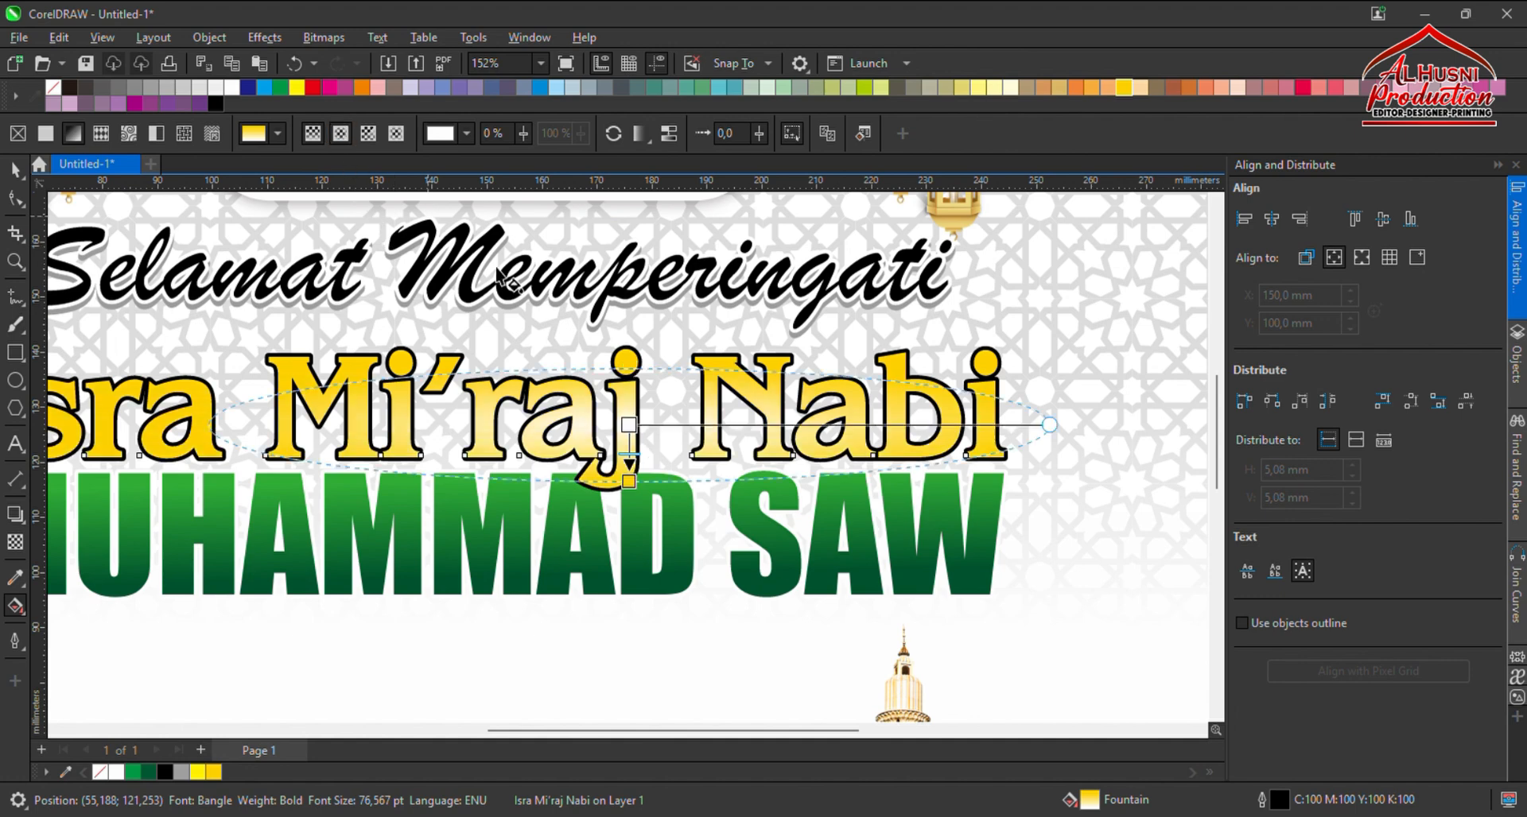
{"action": "left_click", "coordinate": [312, 135]}
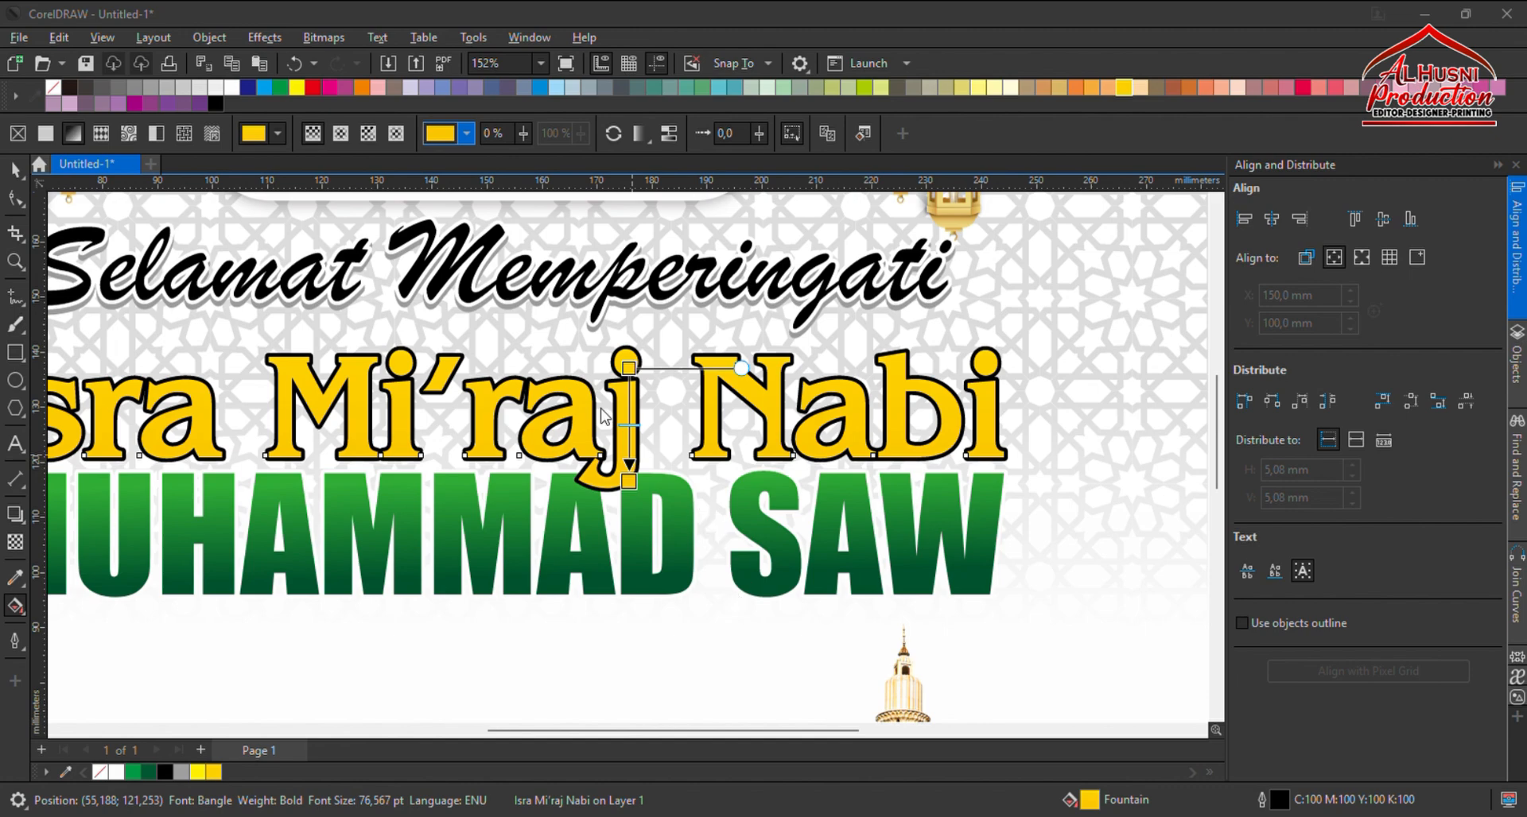
Add a bright yellow colour node at 41% to the "Isra Mi'raj Nabi" fountain fill and set its lower end to orange.
{"action": "left_click", "coordinate": [638, 425]}
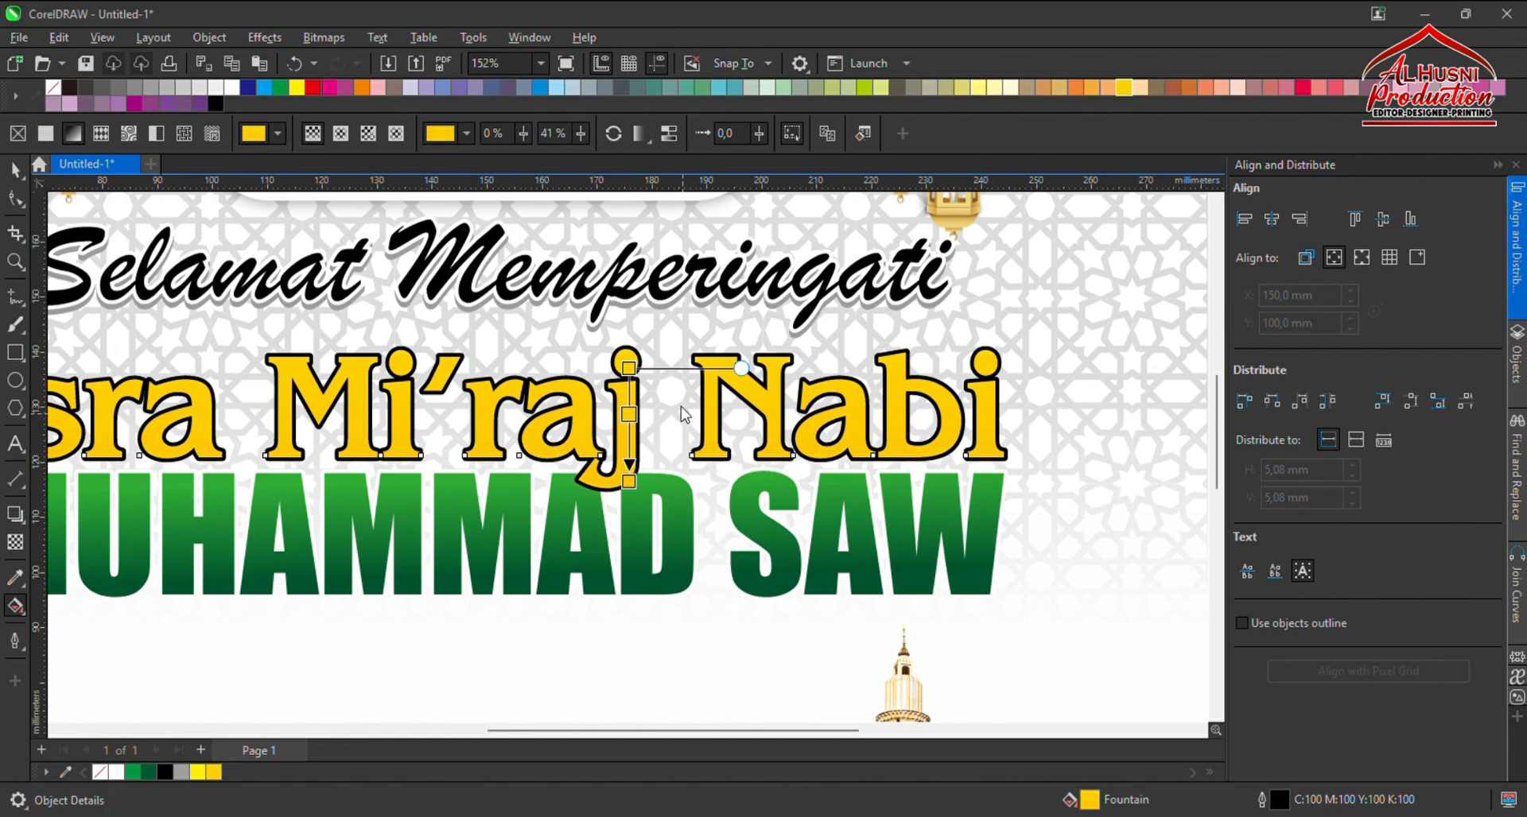
{"action": "left_click", "coordinate": [669, 634]}
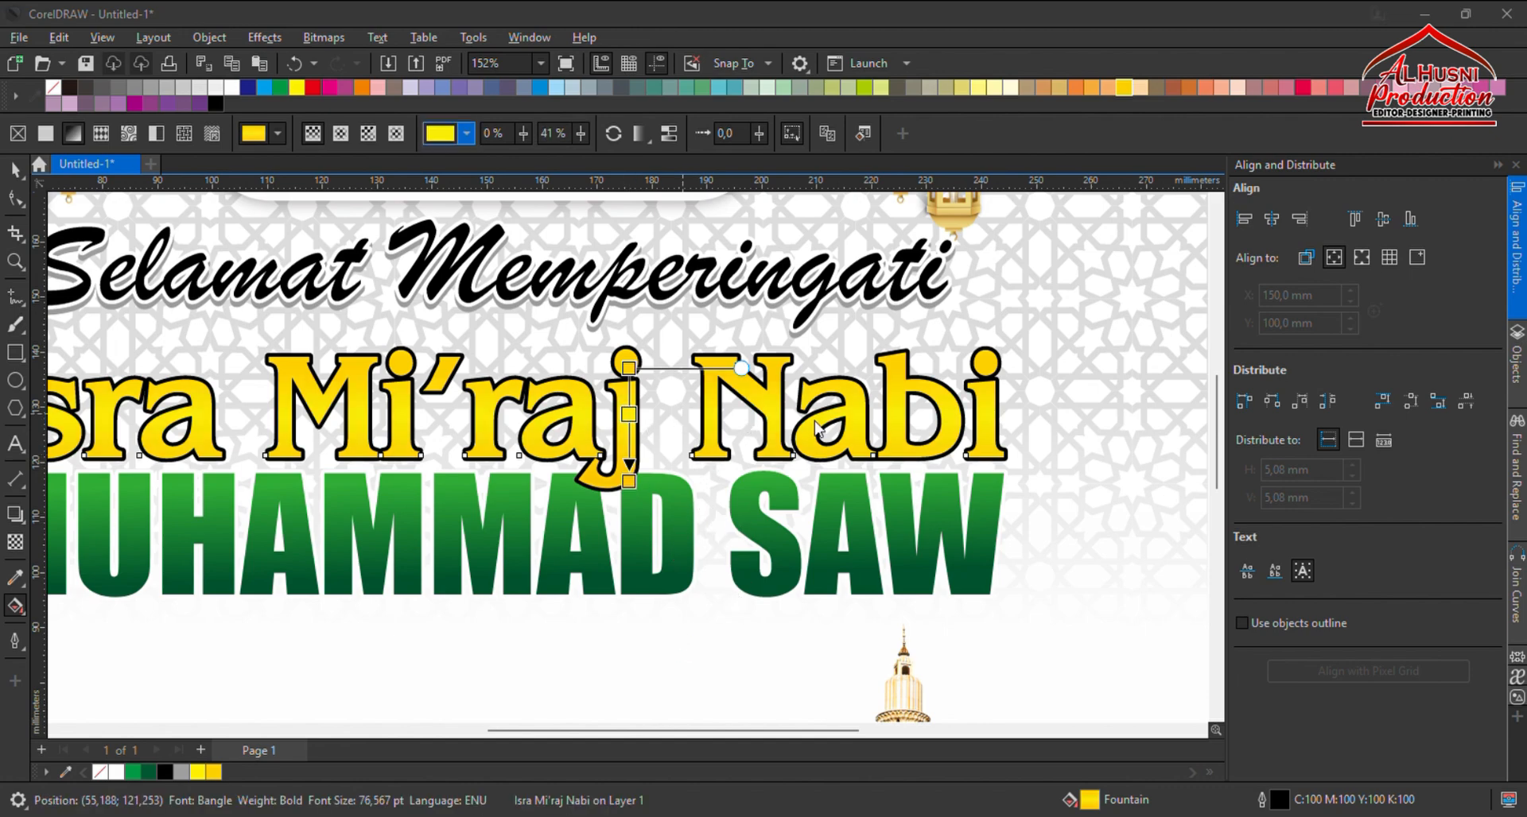
{"action": "left_click", "coordinate": [631, 483]}
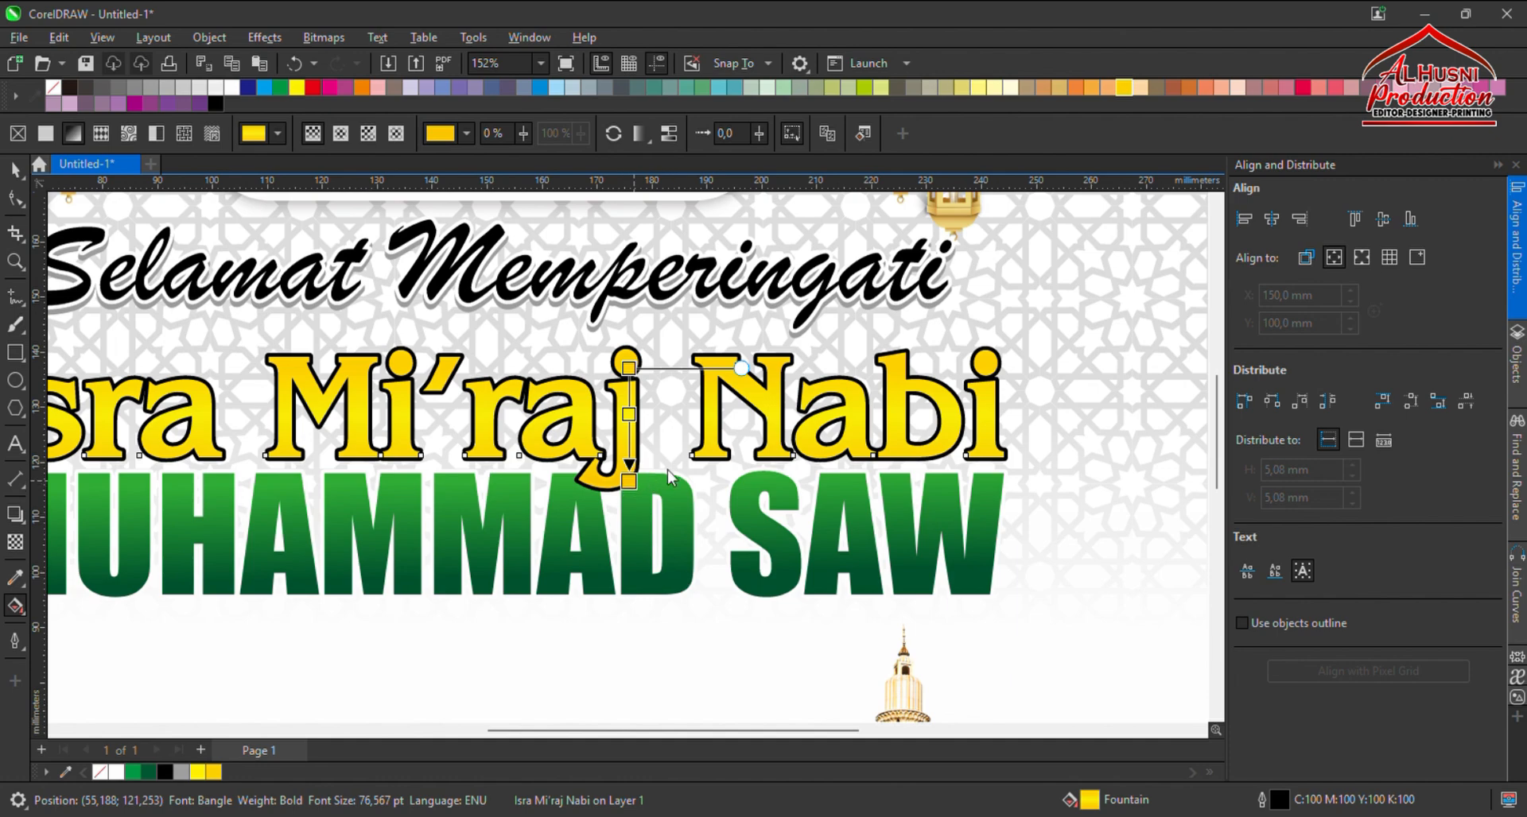
{"action": "left_click", "coordinate": [656, 698]}
{"action": "left_click", "coordinate": [661, 698]}
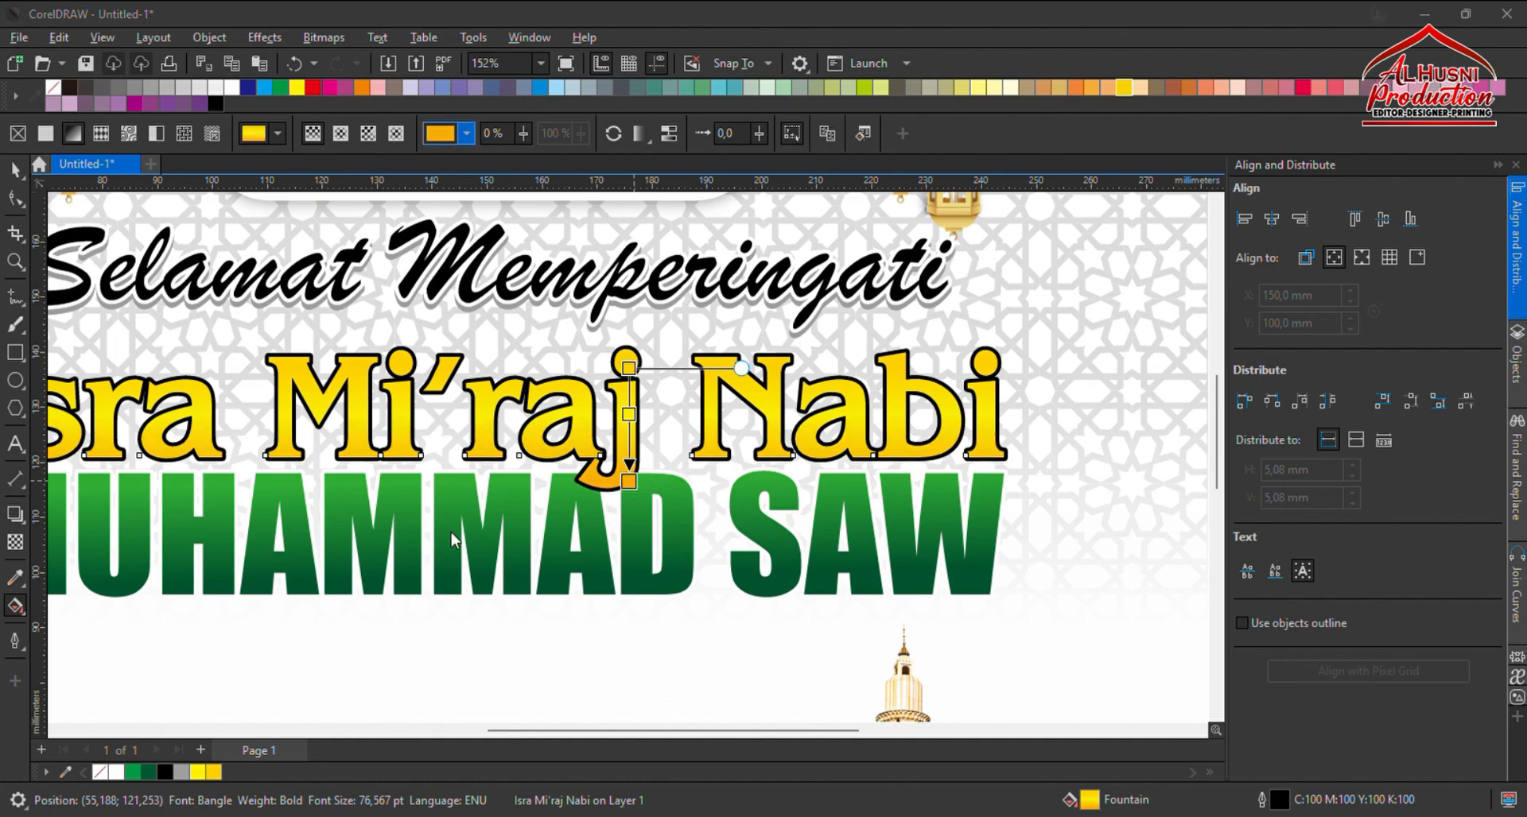
{"action": "left_click", "coordinate": [11, 173]}
{"action": "scroll", "coordinate": [671, 467], "scroll_direction": "down", "scroll_amount": 3}
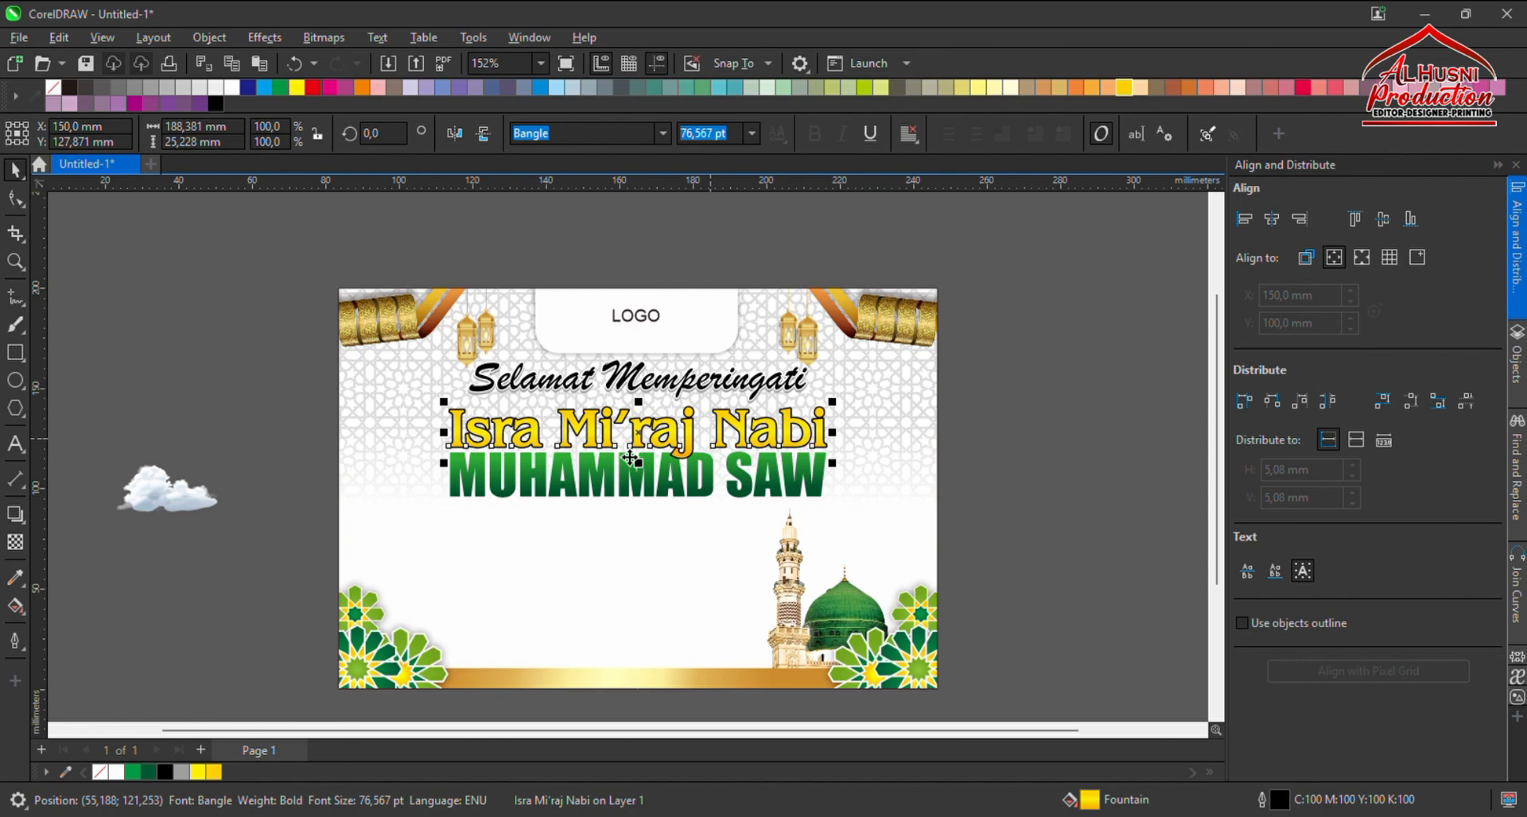
Duplicate "Isra Mi'raj Nabi" and "MUHAMMAD SAW" in place and give the copies a black fill and black outline.
{"action": "left_click", "coordinate": [251, 414]}
{"action": "scroll", "coordinate": [664, 460], "scroll_direction": "up", "scroll_amount": 1}
{"action": "scroll", "coordinate": [512, 403], "scroll_direction": "up", "scroll_amount": 1}
{"action": "left_click", "coordinate": [524, 460]}
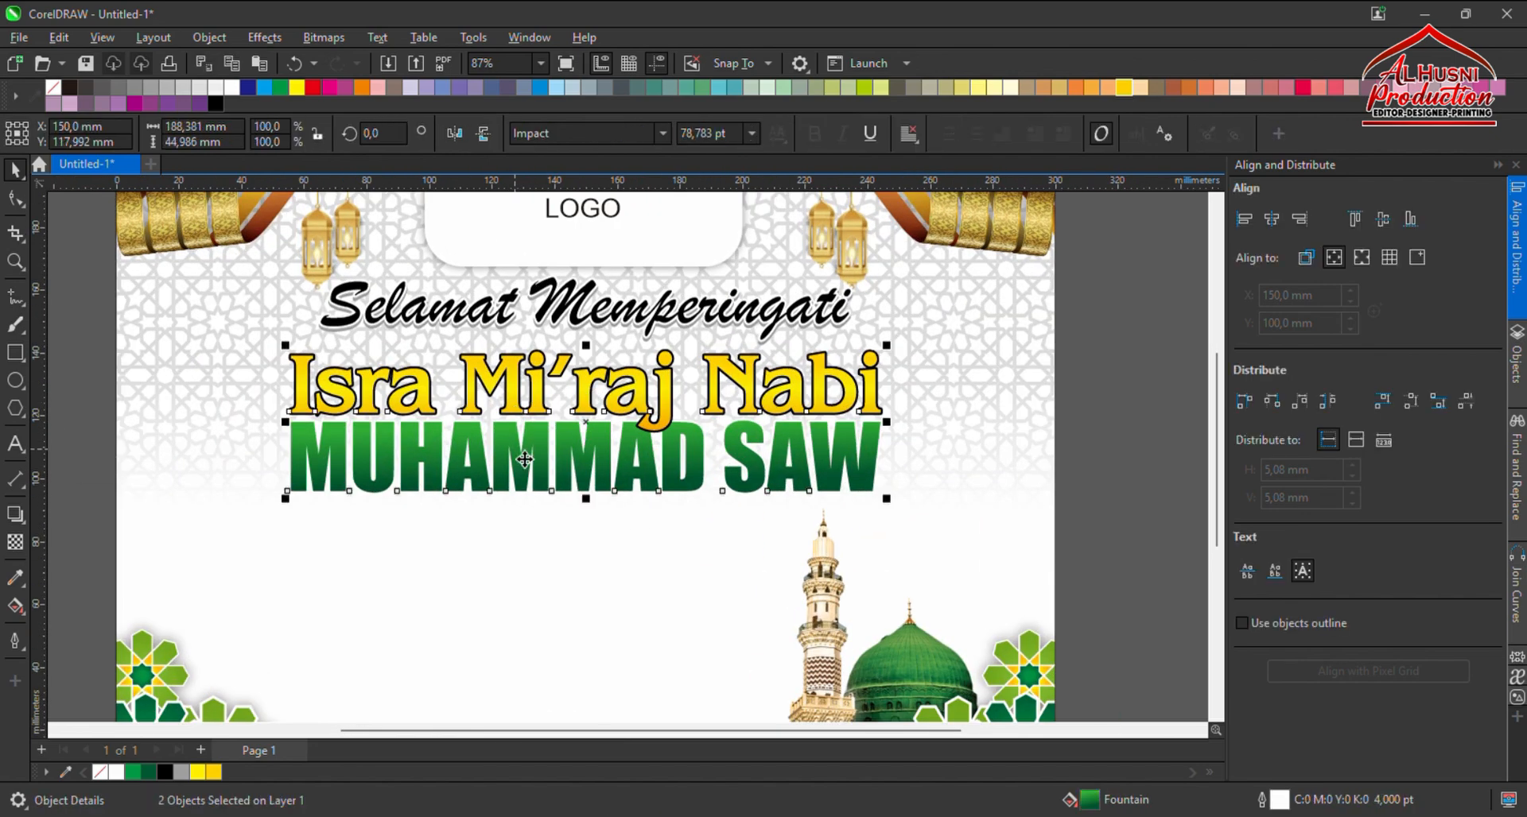
{"action": "left_click", "coordinate": [214, 104]}
{"action": "right_click", "coordinate": [214, 103]}
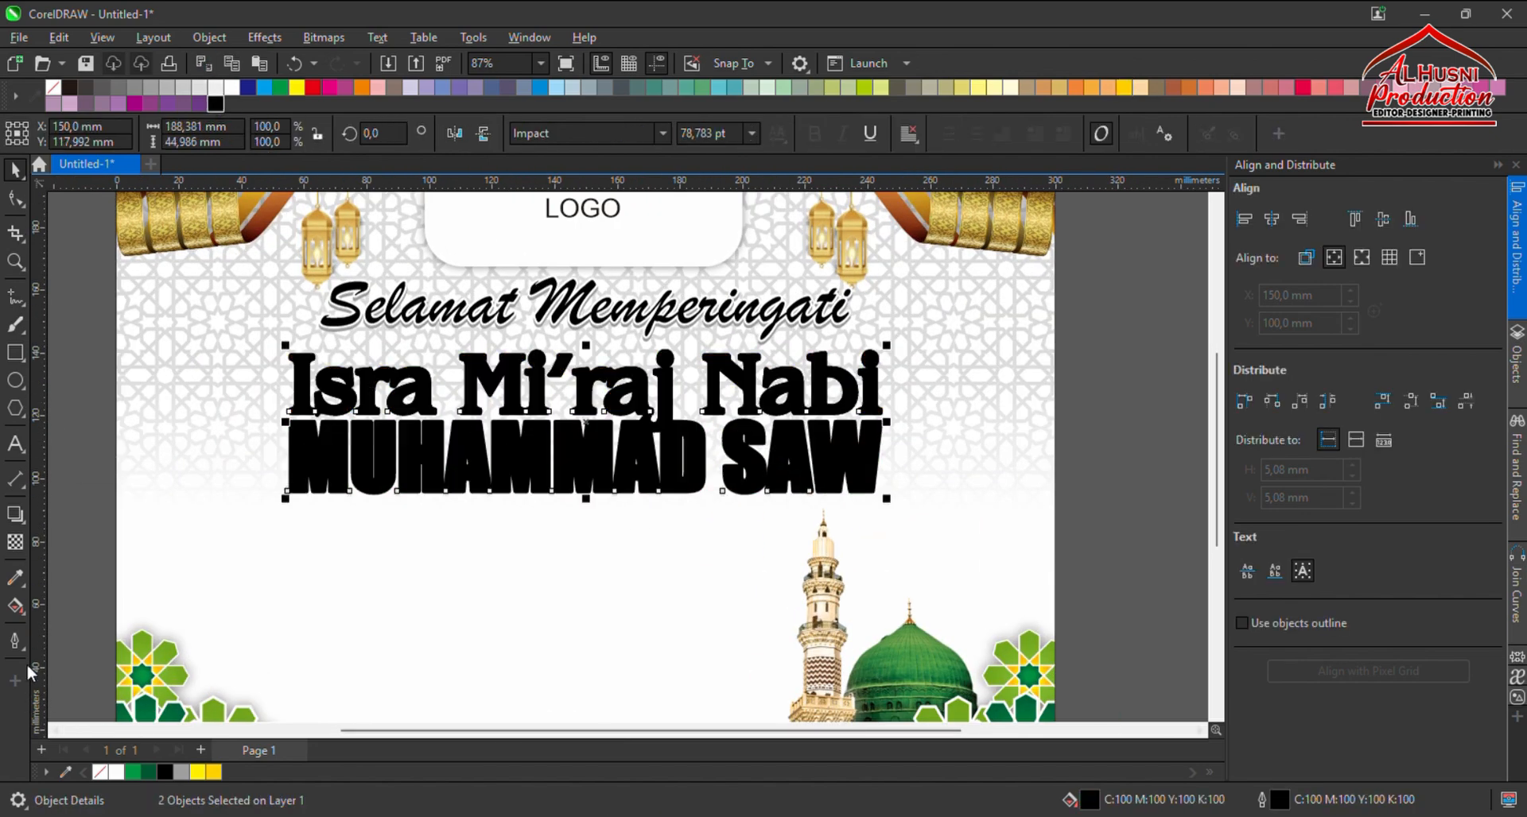
Place the black copies behind the original title lines with a 10 pt outline as a backing.
{"action": "key", "text": "ctrl+z"}
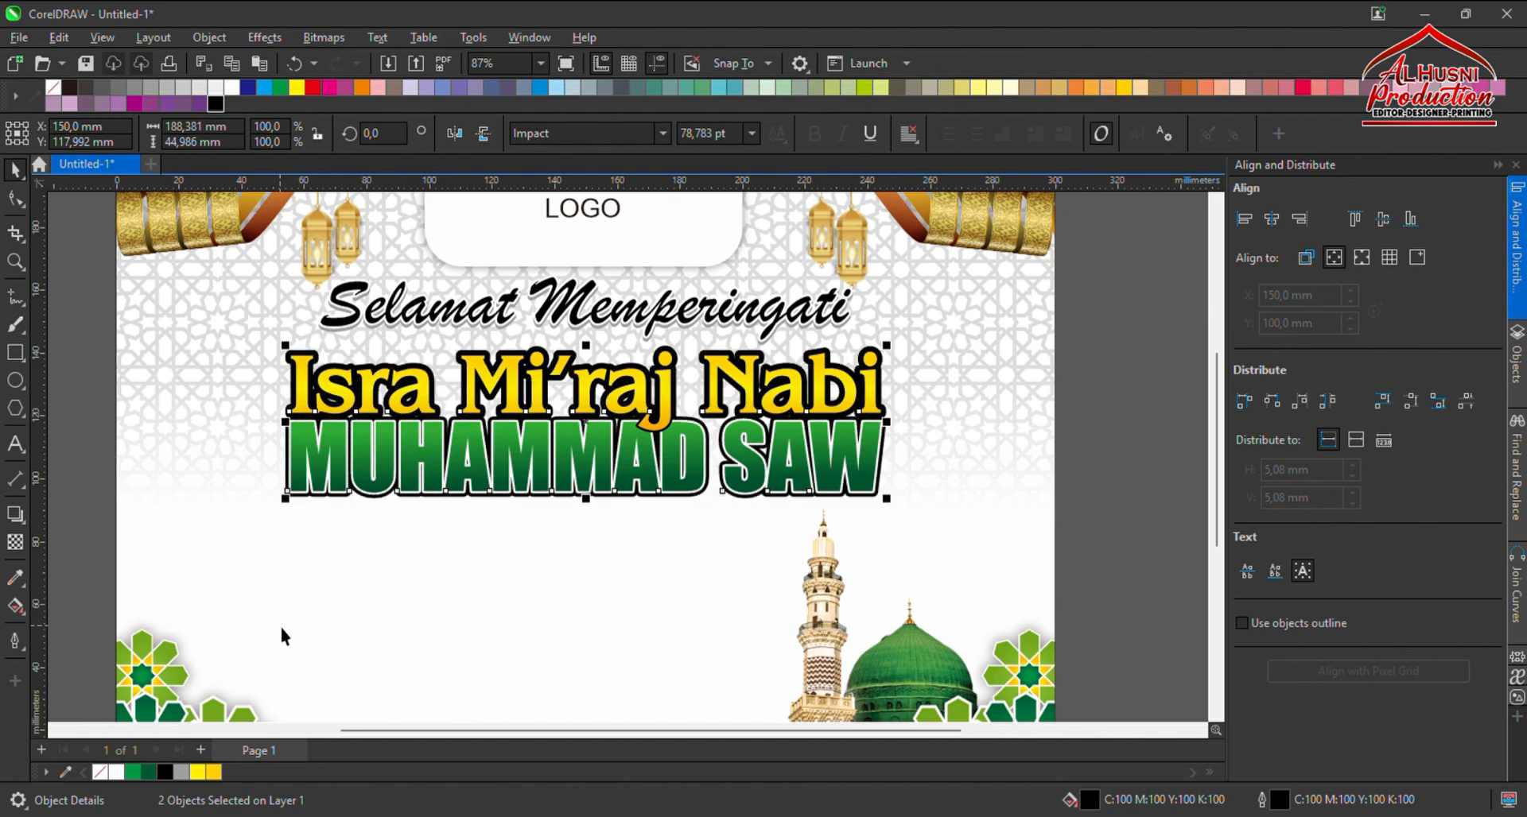
{"action": "scroll", "coordinate": [495, 429], "scroll_direction": "up", "scroll_amount": 4}
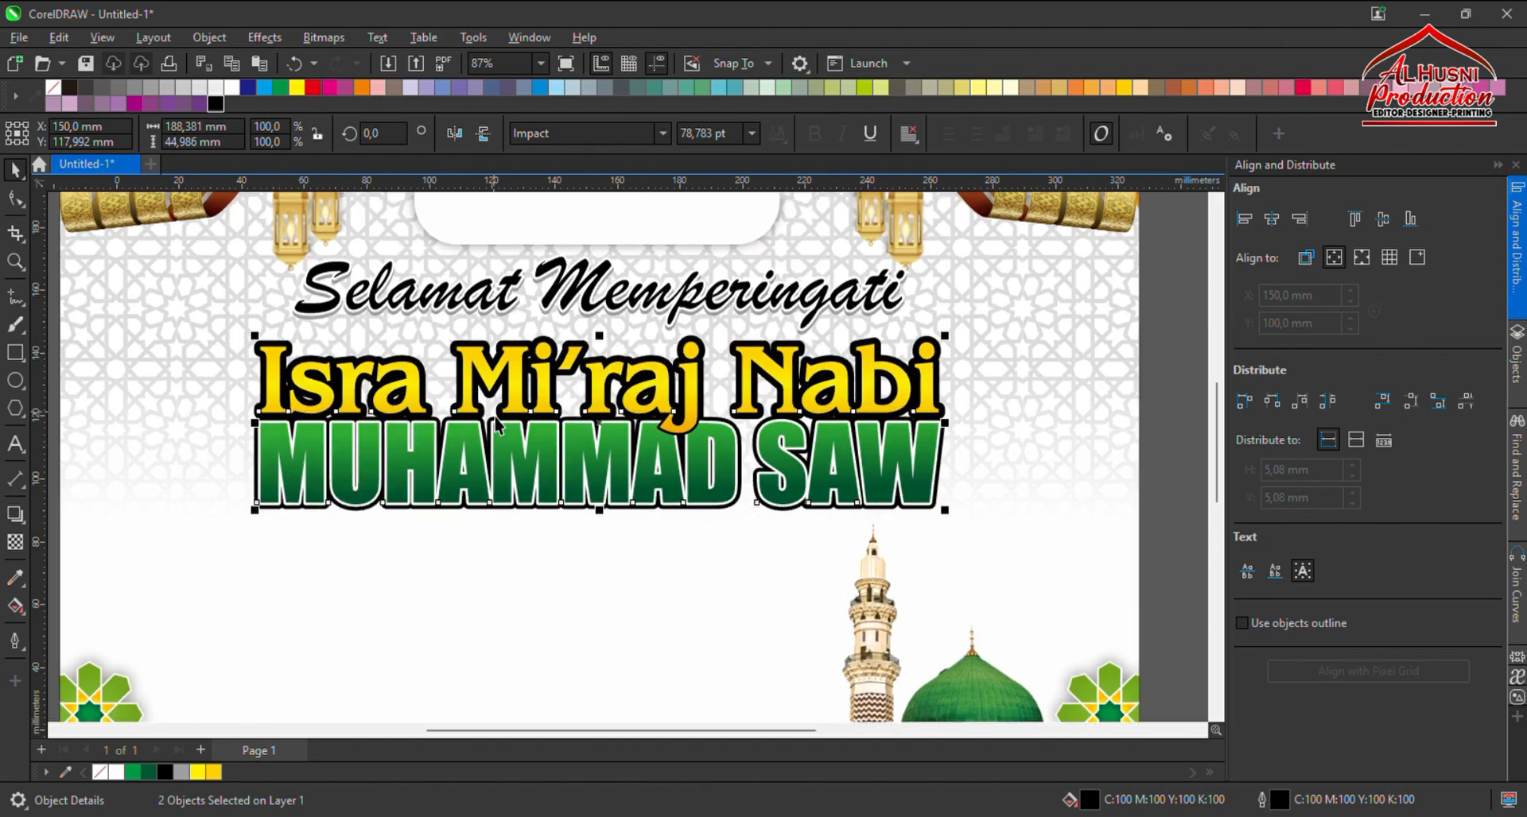
{"action": "scroll", "coordinate": [491, 414], "scroll_direction": "down", "scroll_amount": 2}
{"action": "scroll", "coordinate": [756, 247], "scroll_direction": "down", "scroll_amount": 1}
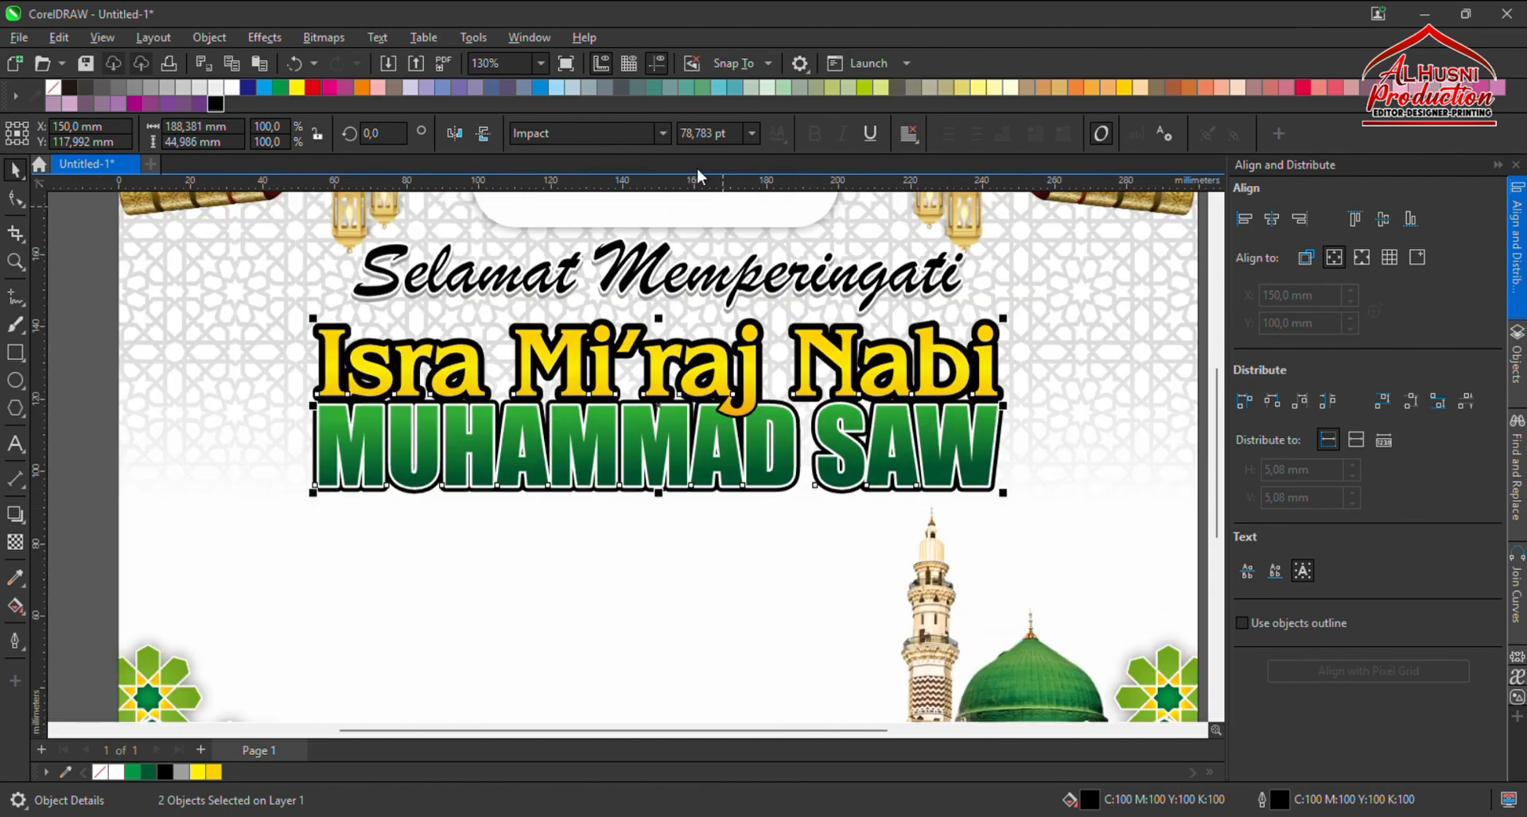
Try green, brown, gold and pale orange as the fill and outline colour of the backing copies.
{"action": "right_click", "coordinate": [702, 87]}
{"action": "scroll", "coordinate": [683, 384], "scroll_direction": "down", "scroll_amount": 1}
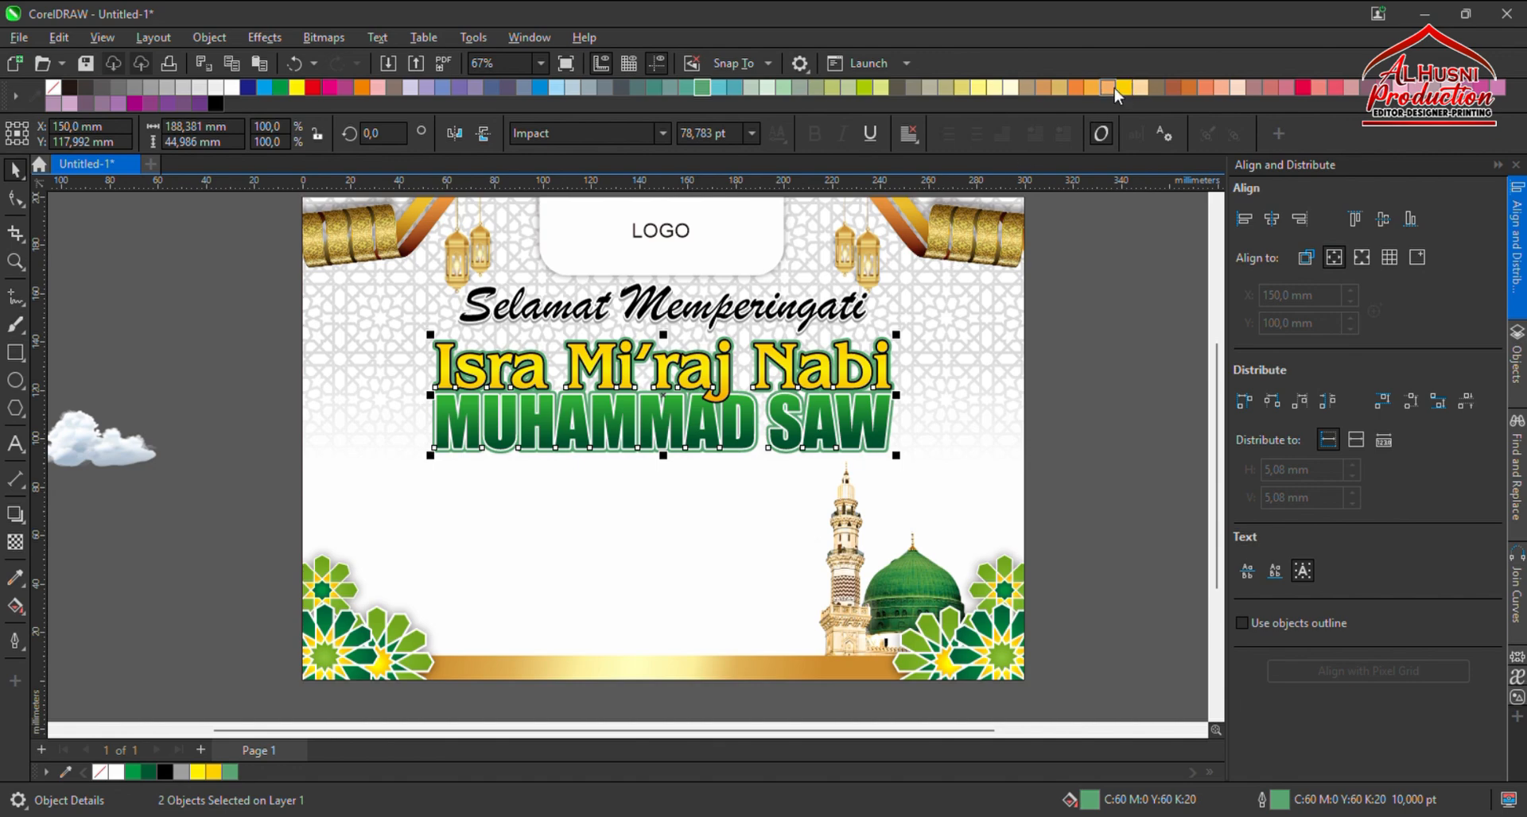
{"action": "right_click", "coordinate": [1028, 91]}
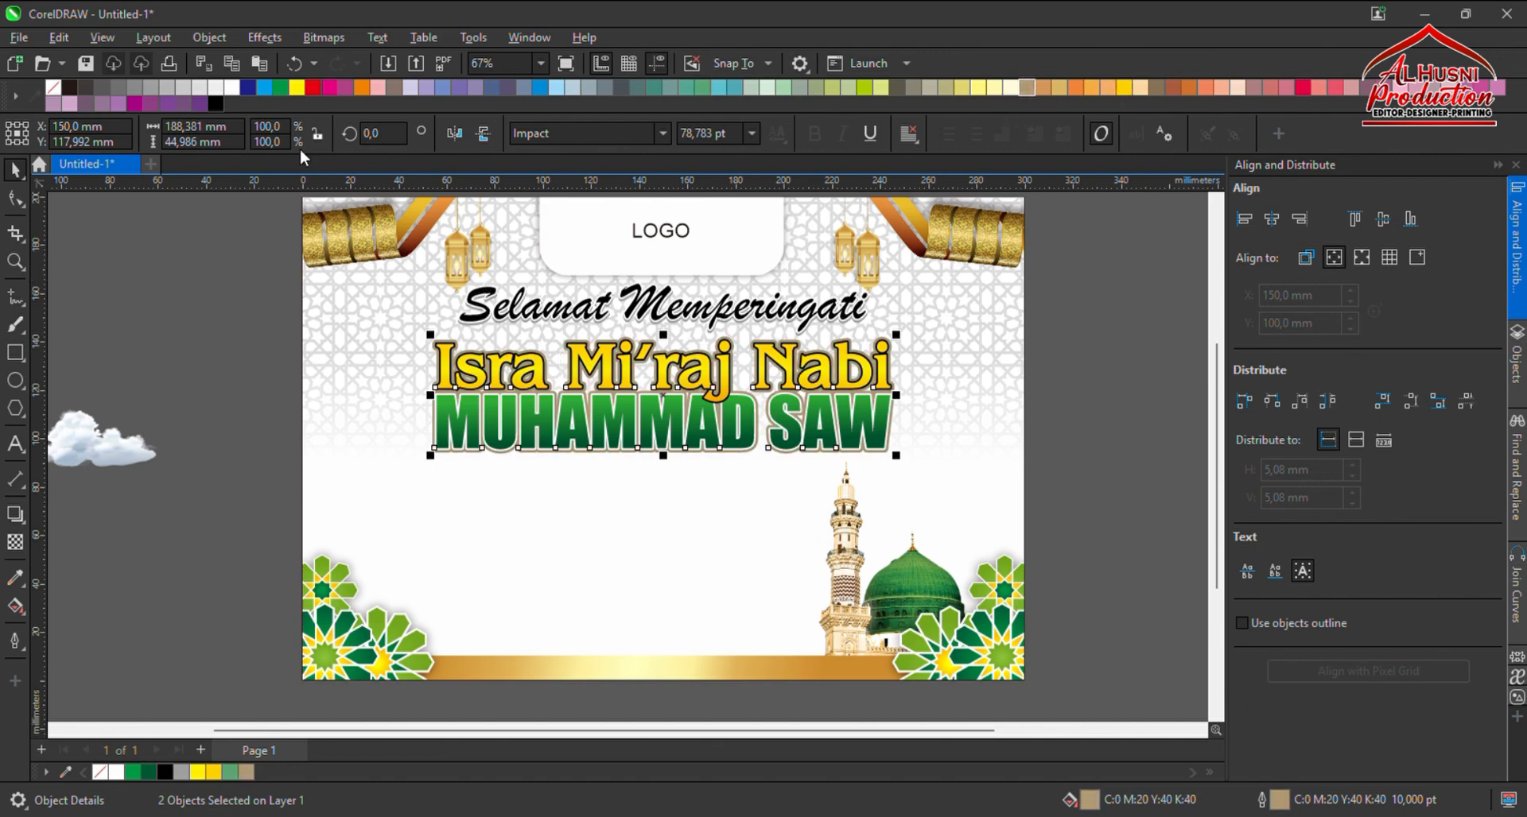
{"action": "right_click", "coordinate": [1059, 89]}
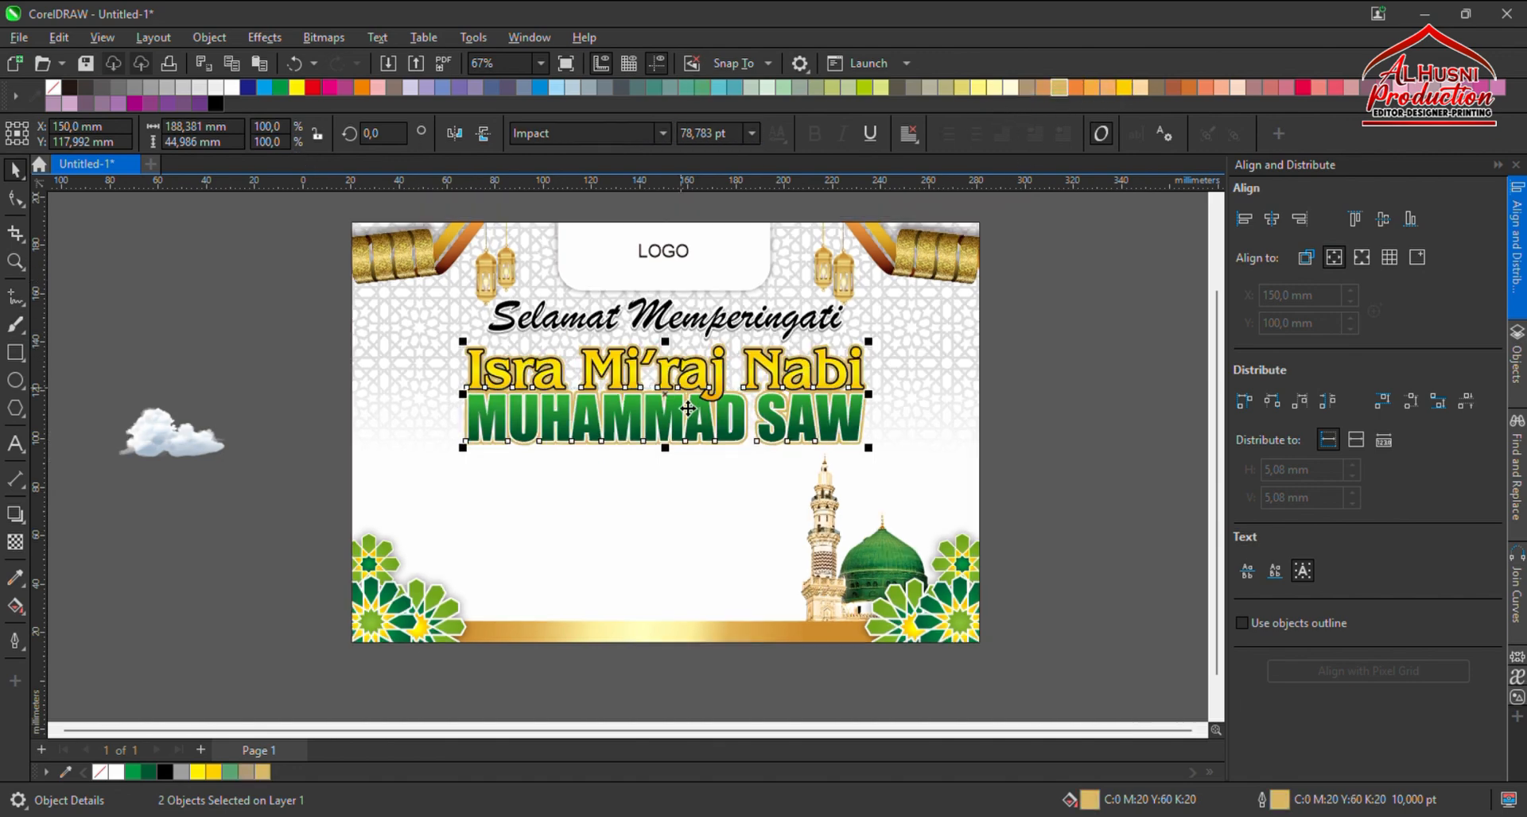
{"action": "scroll", "coordinate": [677, 398], "scroll_direction": "up", "scroll_amount": 3}
{"action": "scroll", "coordinate": [501, 438], "scroll_direction": "down", "scroll_amount": 1}
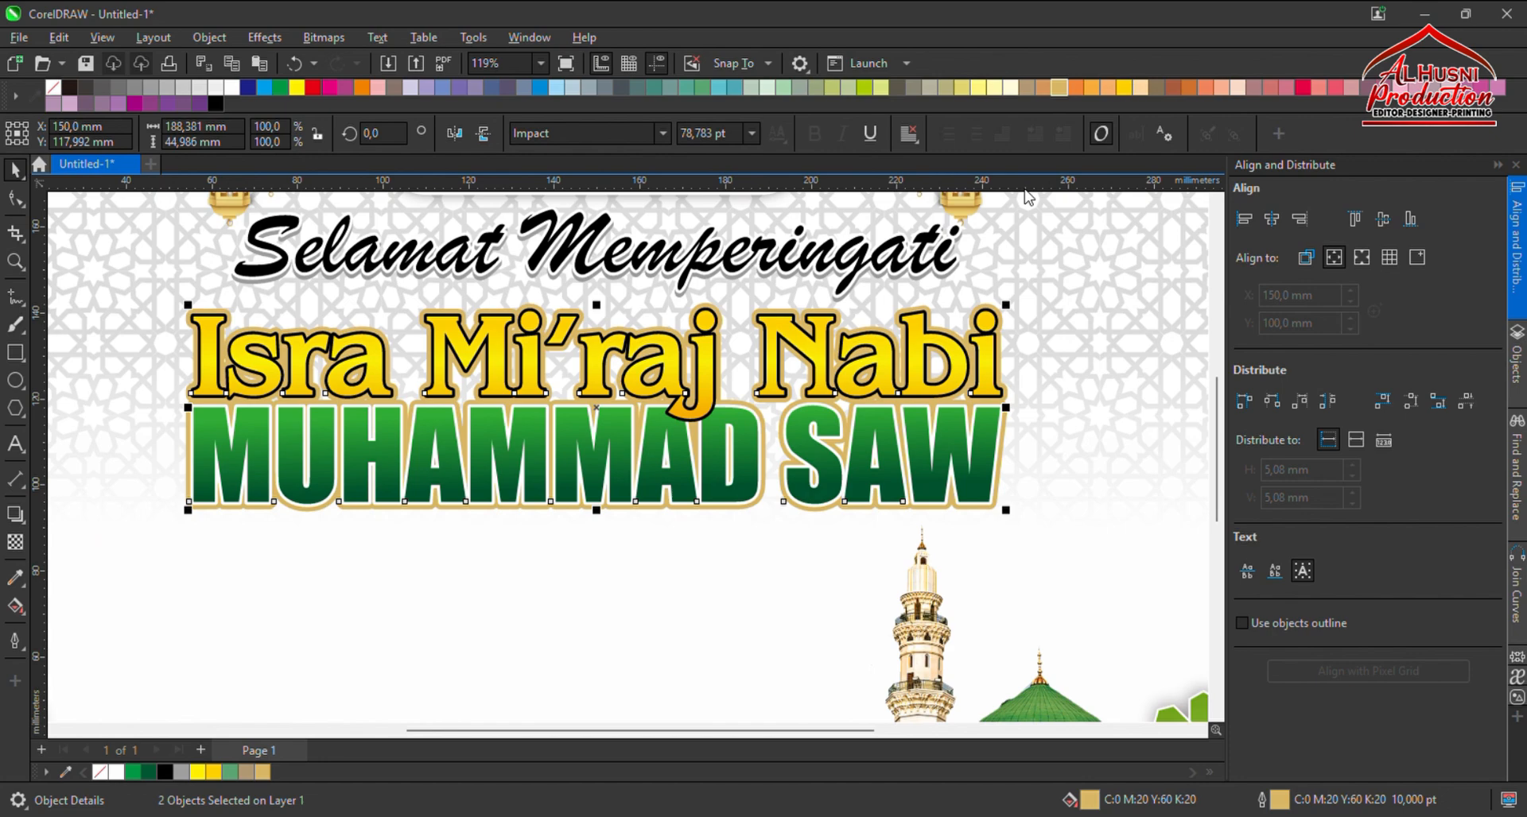
{"action": "right_click", "coordinate": [1141, 88]}
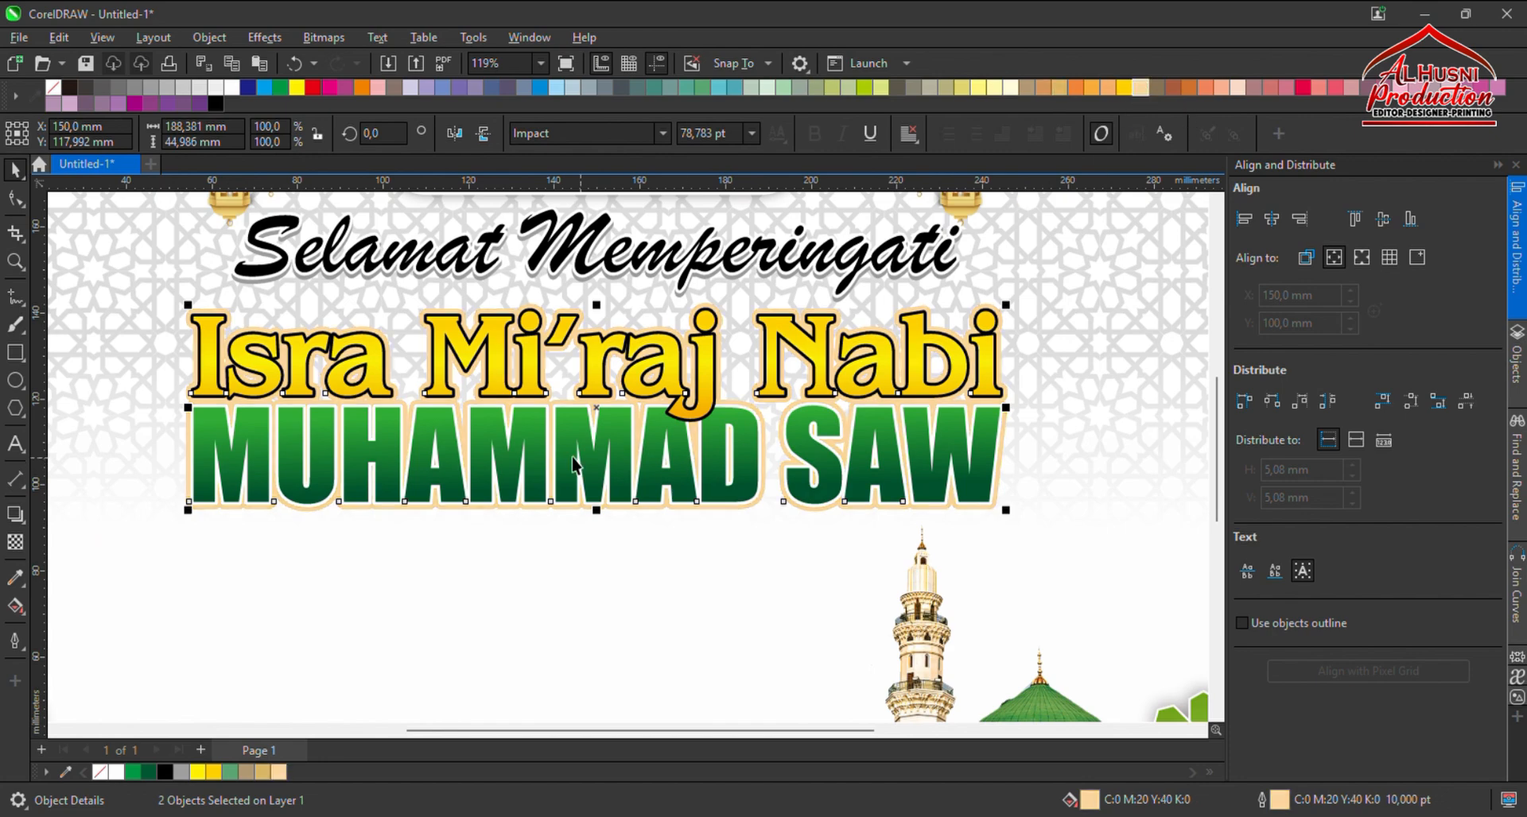
Set the fill and outline of the backing copies to grey, C0 M0 Y0 K40.
{"action": "right_click", "coordinate": [170, 89]}
{"action": "scroll", "coordinate": [628, 420], "scroll_direction": "down", "scroll_amount": 2}
{"action": "scroll", "coordinate": [462, 398], "scroll_direction": "up", "scroll_amount": 1}
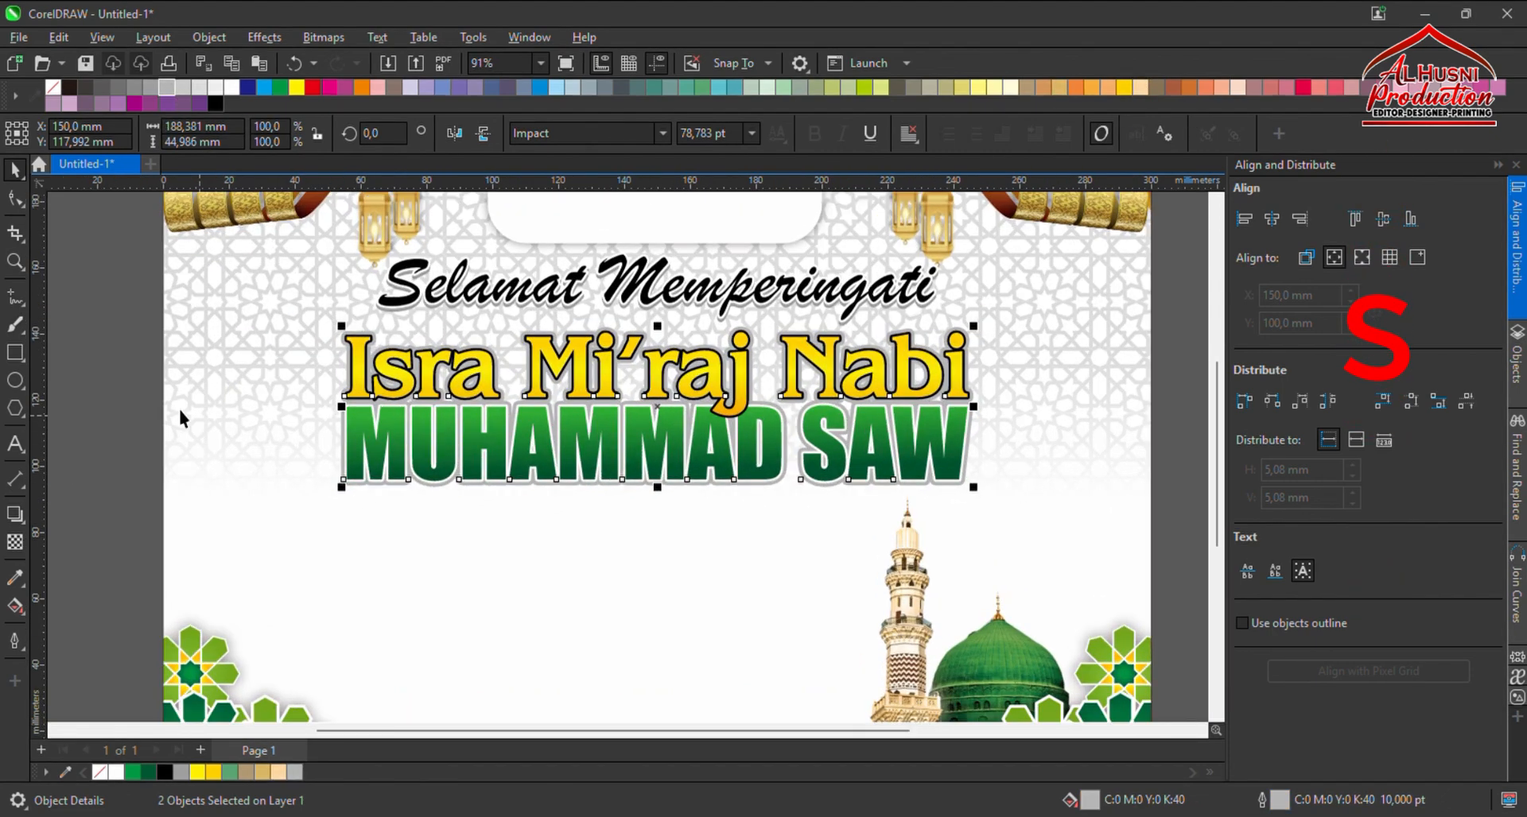
Thicken the outlines of the front "MUHAMMAD SAW" and "Isra Mi'raj Nabi" lines to 8 pt.
{"action": "left_click", "coordinate": [380, 445]}
{"action": "left_click", "coordinate": [364, 390], "text": "shift"}
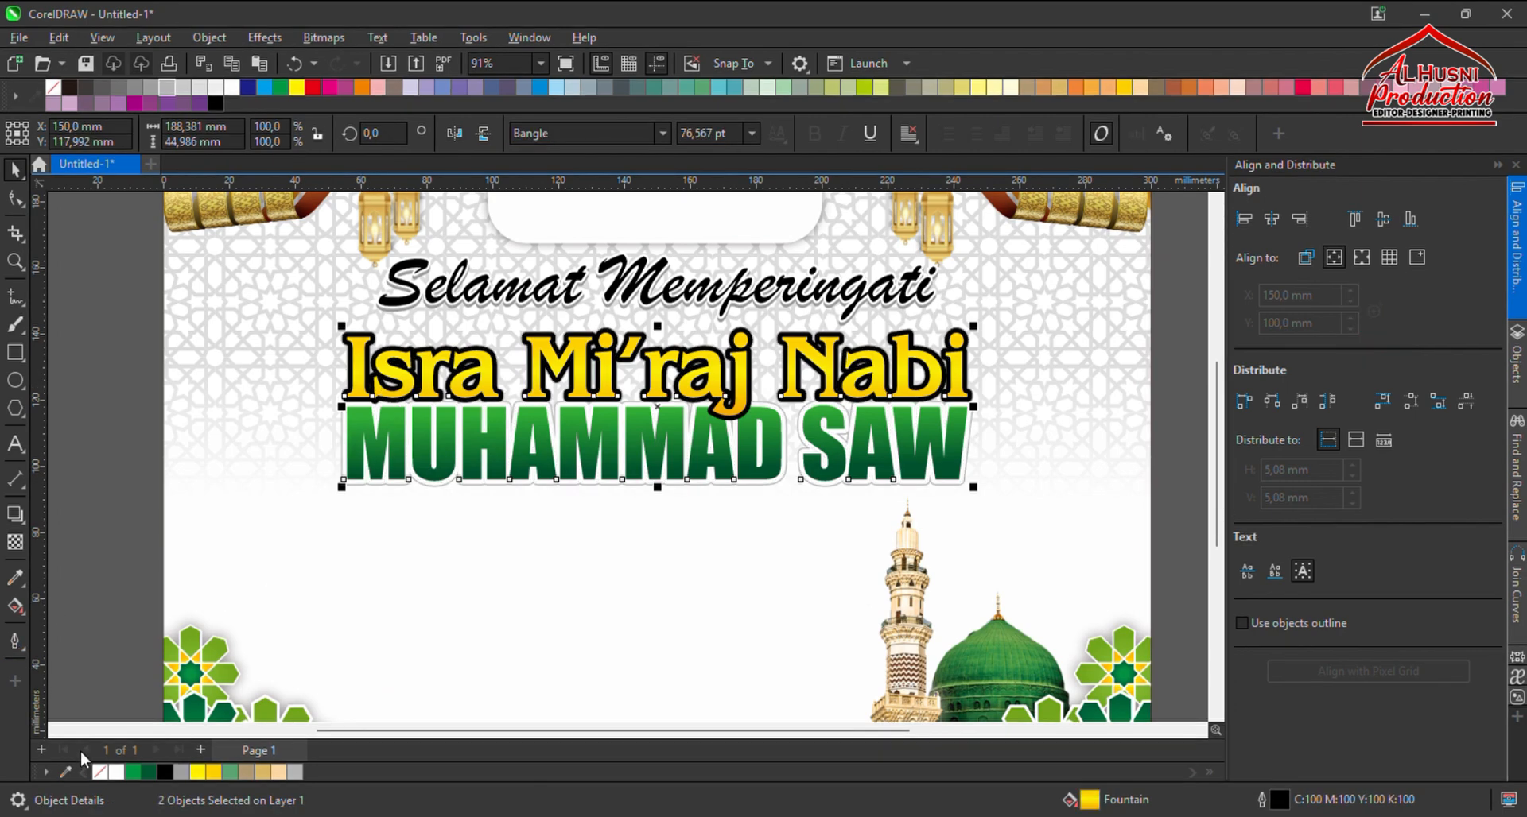
{"action": "left_click", "coordinate": [108, 426]}
Reduce the black outline thickness of the front "Isra Mi'raj Nabi" line and deselect it.
{"action": "left_click", "coordinate": [547, 389]}
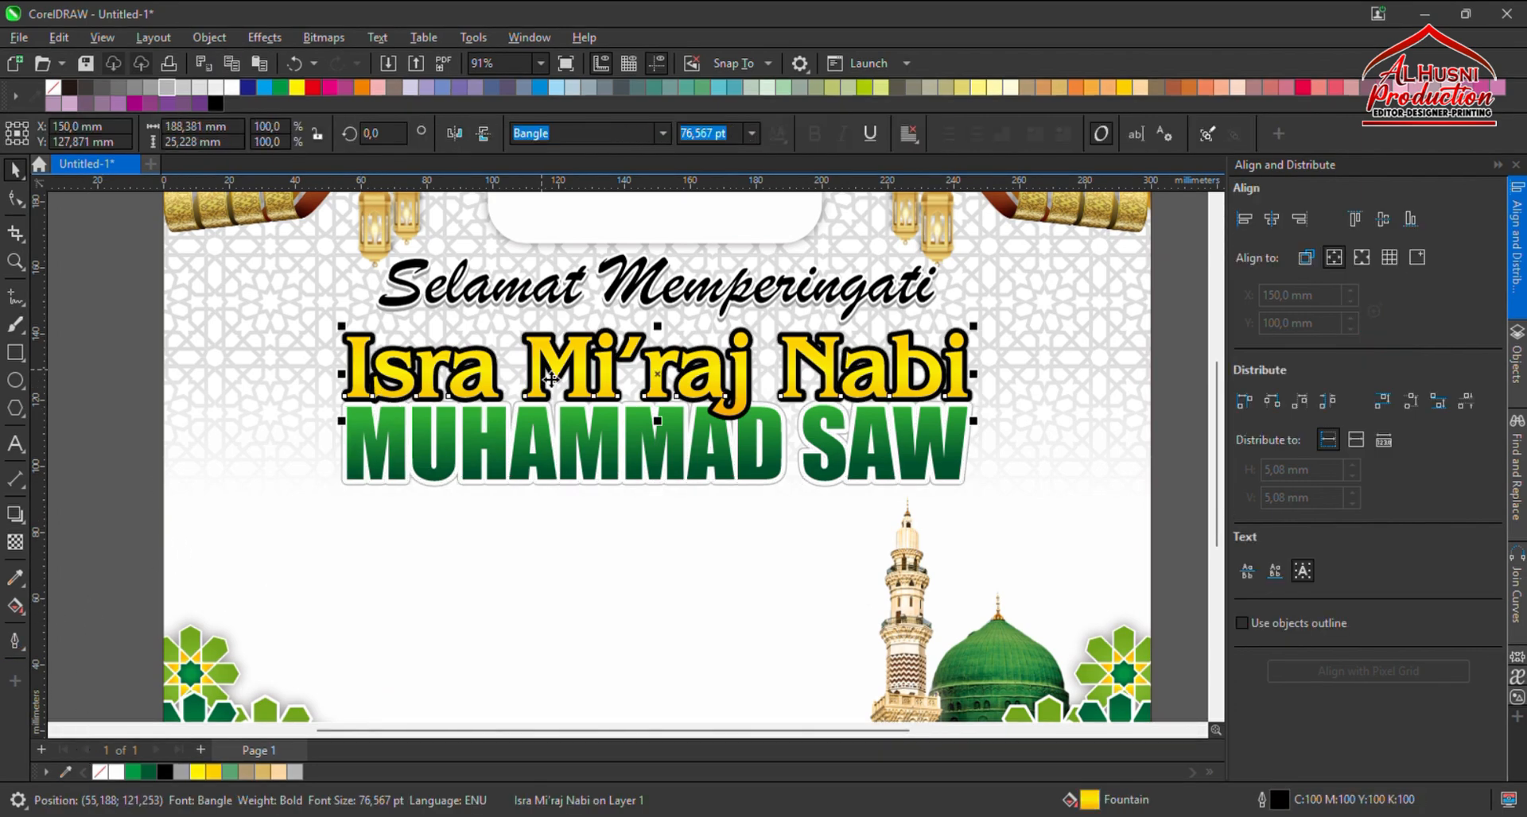
{"action": "scroll", "coordinate": [547, 388], "scroll_direction": "up", "scroll_amount": 2}
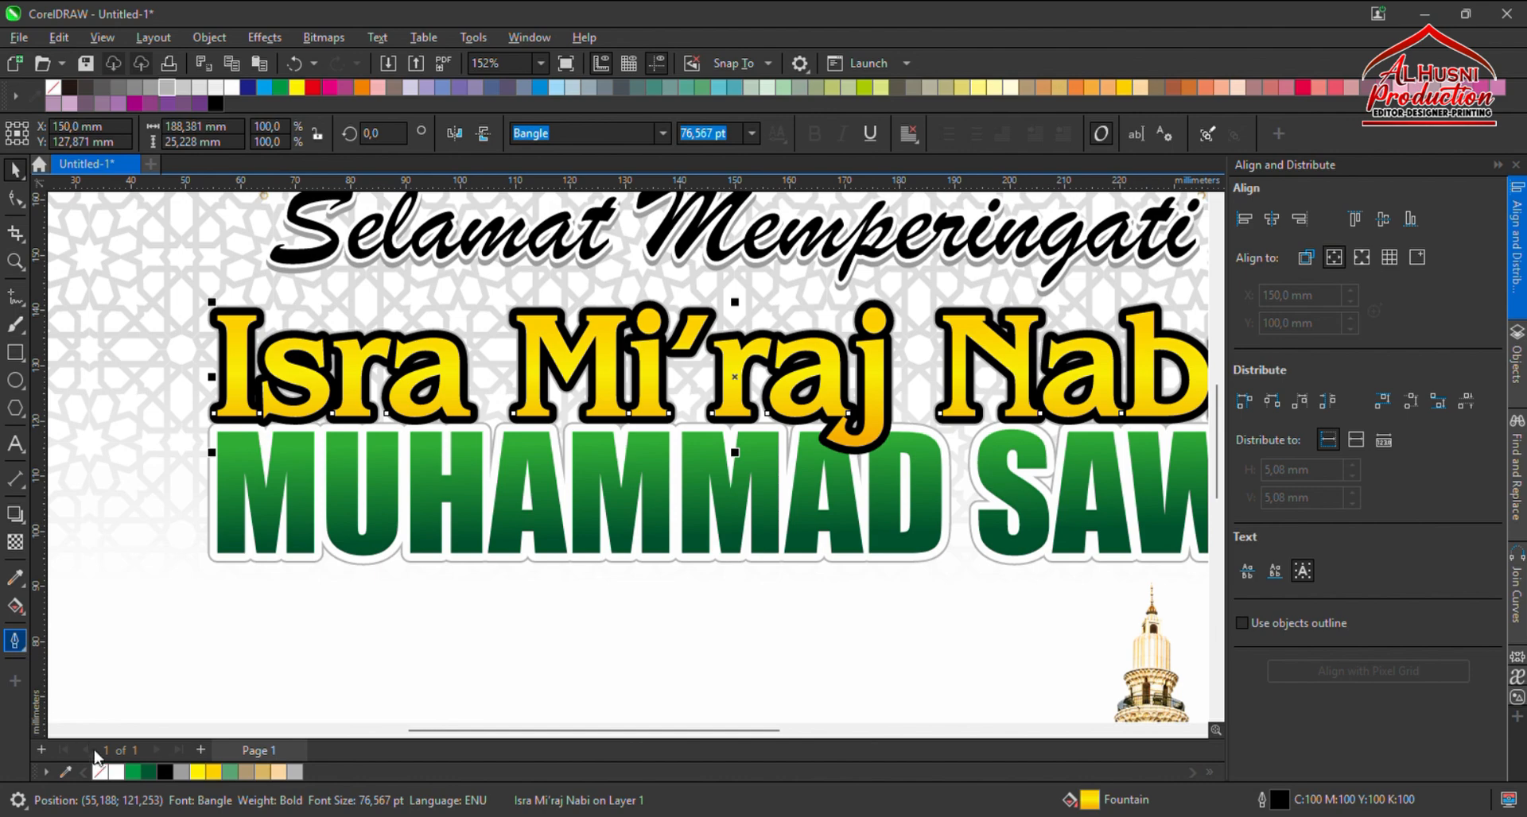
{"action": "left_click", "coordinate": [80, 727]}
{"action": "scroll", "coordinate": [571, 398], "scroll_direction": "down", "scroll_amount": 4}
{"action": "left_click", "coordinate": [287, 419]}
{"action": "scroll", "coordinate": [509, 413], "scroll_direction": "down", "scroll_amount": 1}
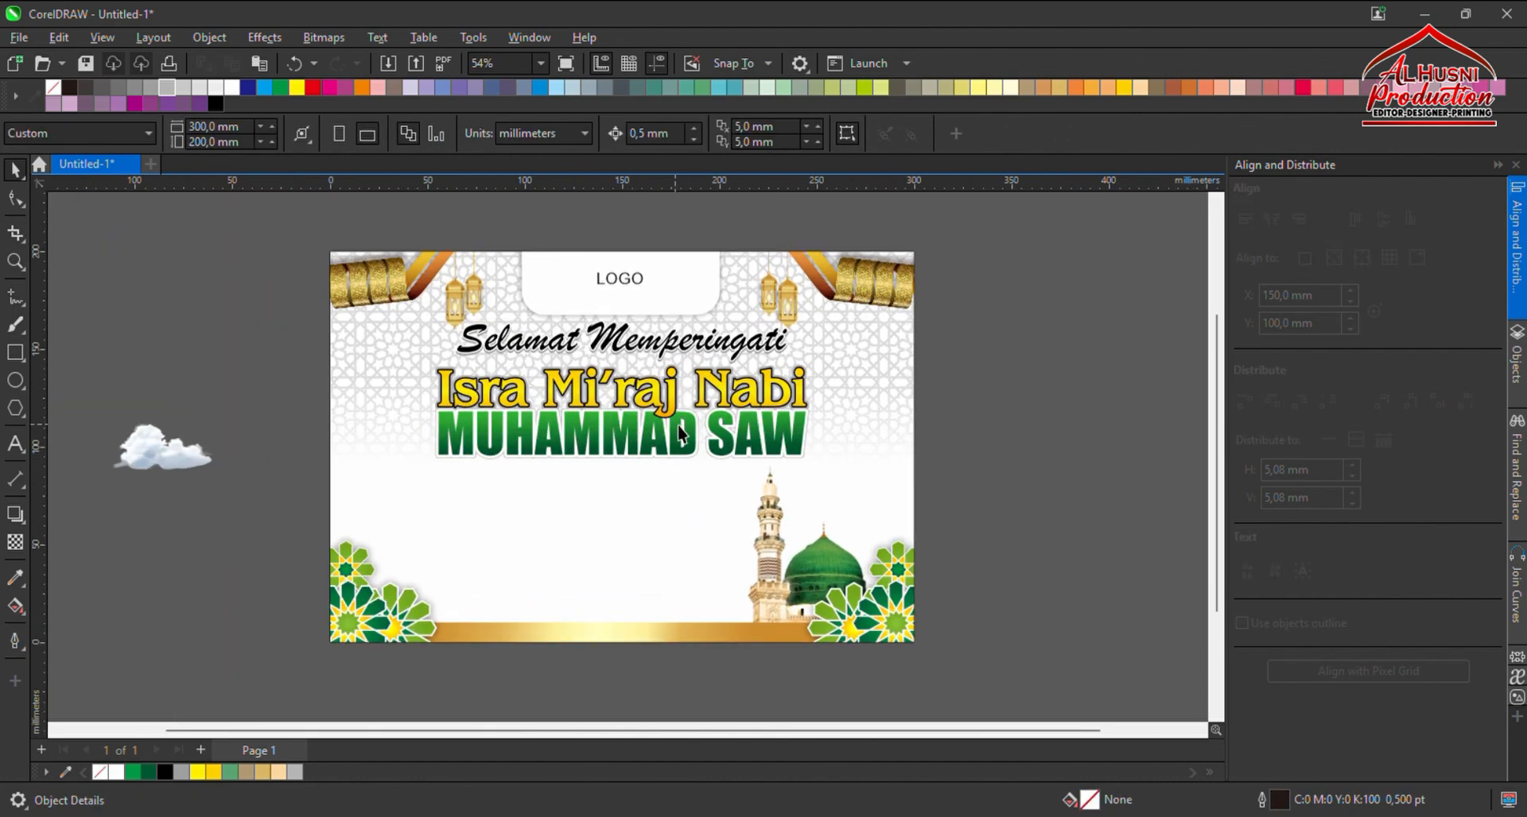
{"action": "scroll", "coordinate": [636, 454], "scroll_direction": "up", "scroll_amount": 2}
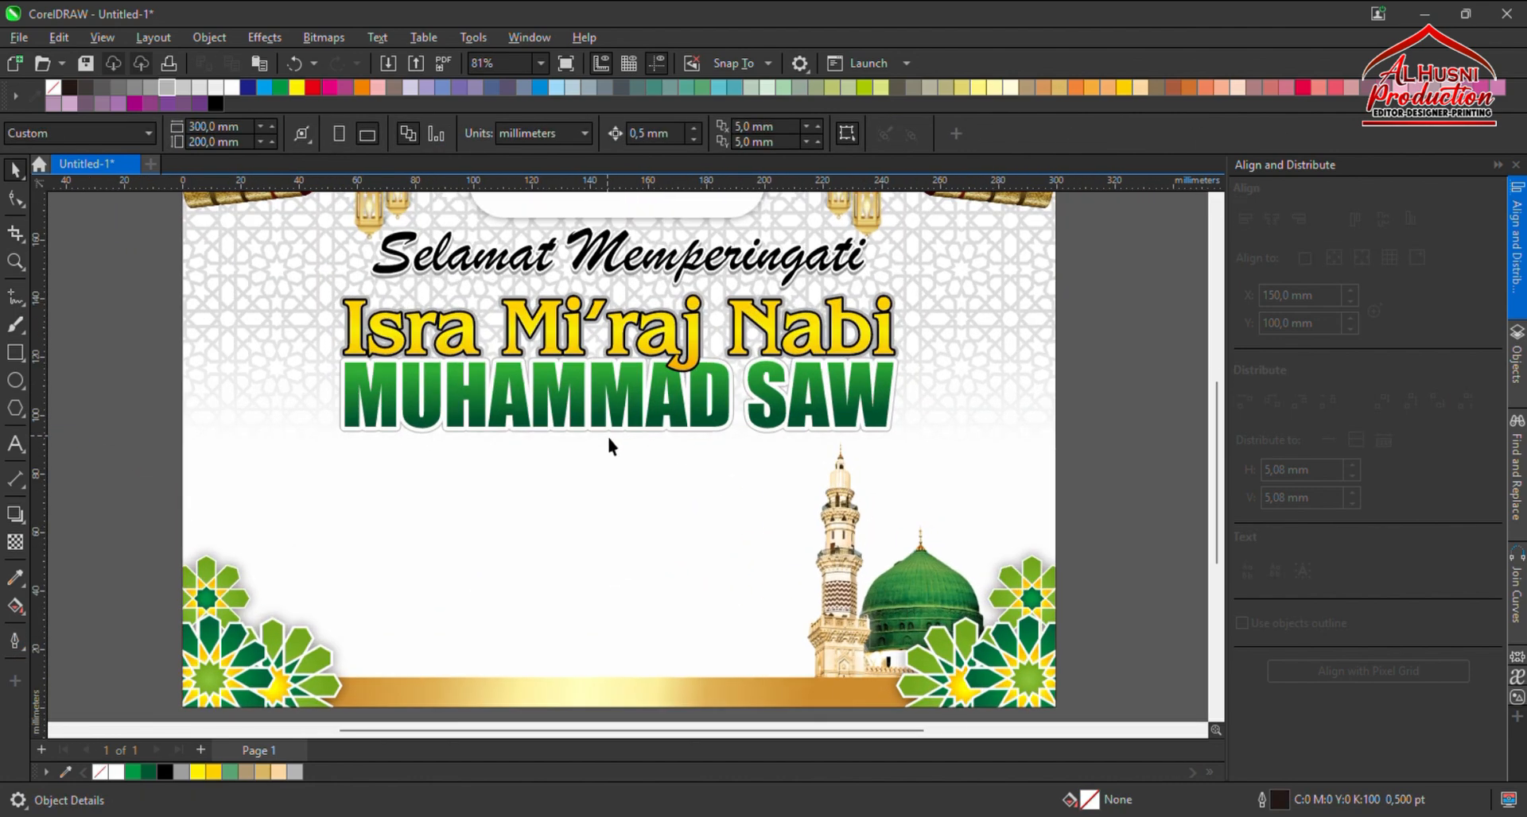
{"action": "scroll", "coordinate": [610, 444], "scroll_direction": "up", "scroll_amount": 5}
{"action": "left_click", "coordinate": [708, 427]}
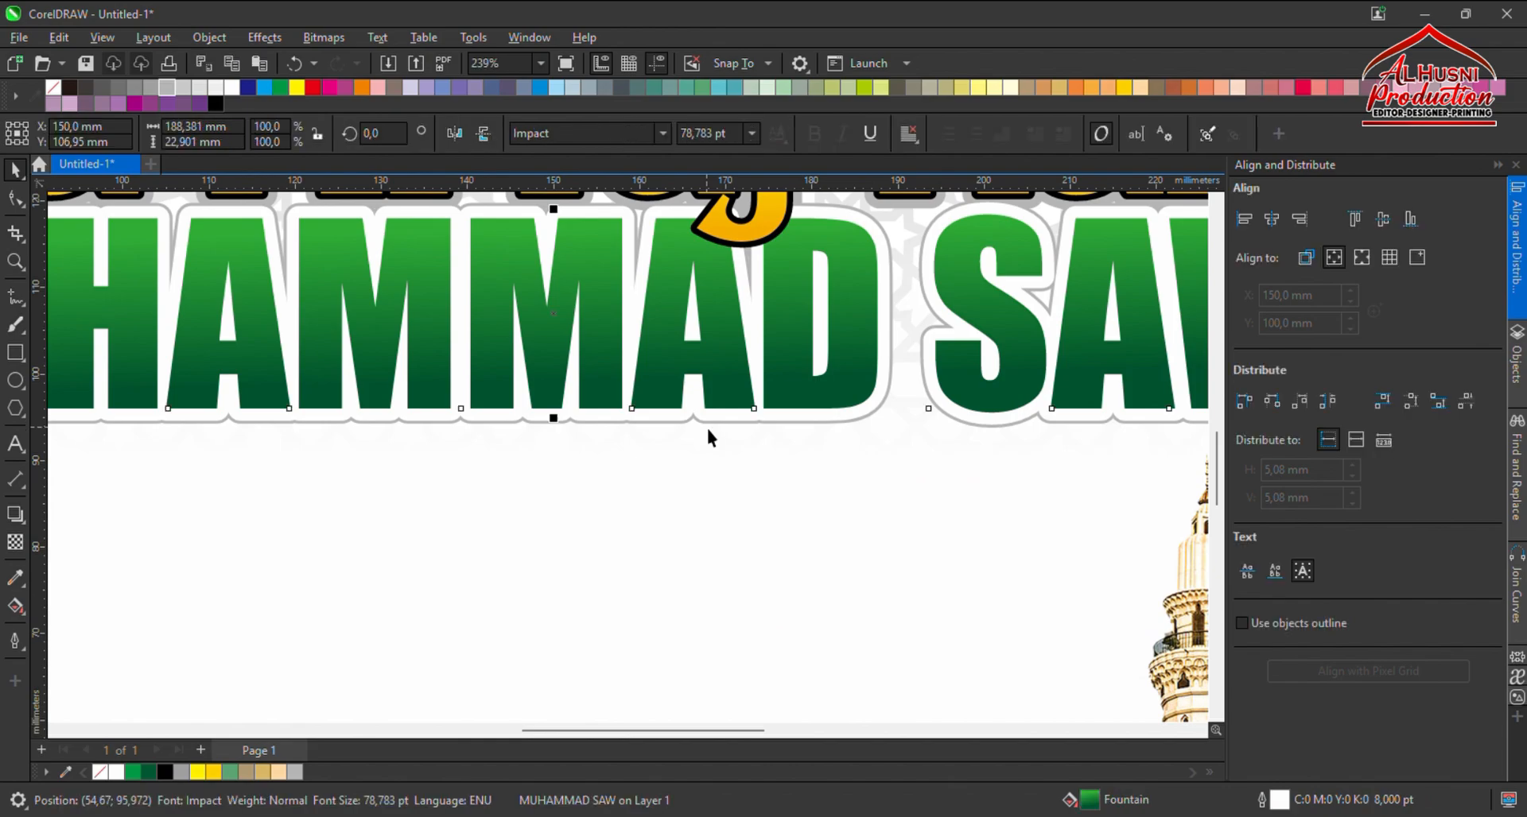
{"action": "scroll", "coordinate": [633, 420], "scroll_direction": "down", "scroll_amount": 4}
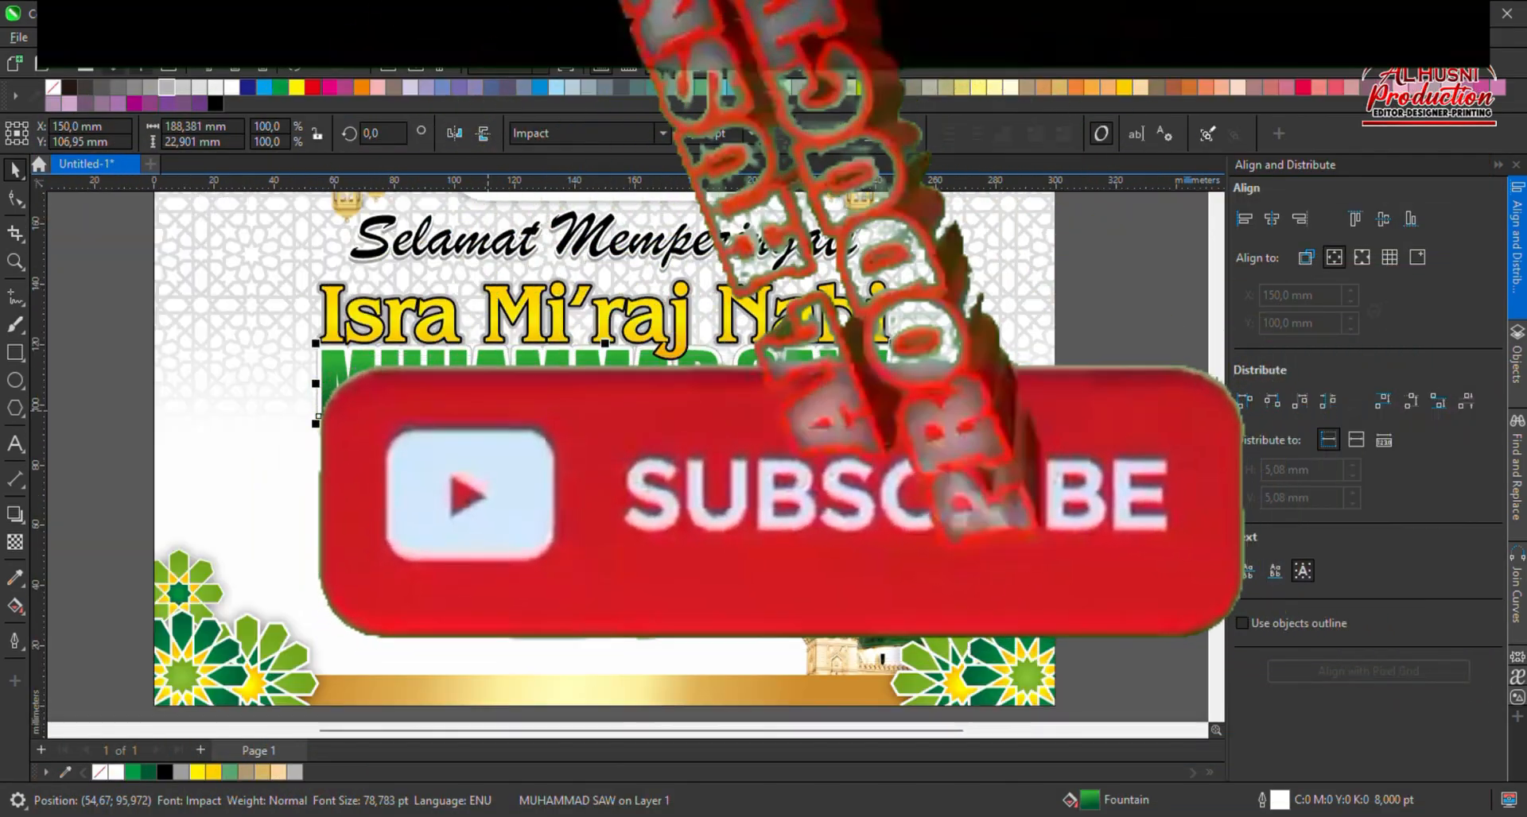
{"action": "scroll", "coordinate": [509, 398], "scroll_direction": "down", "scroll_amount": 2}
{"action": "left_click", "coordinate": [206, 469]}
{"action": "scroll", "coordinate": [509, 386], "scroll_direction": "up", "scroll_amount": 1}
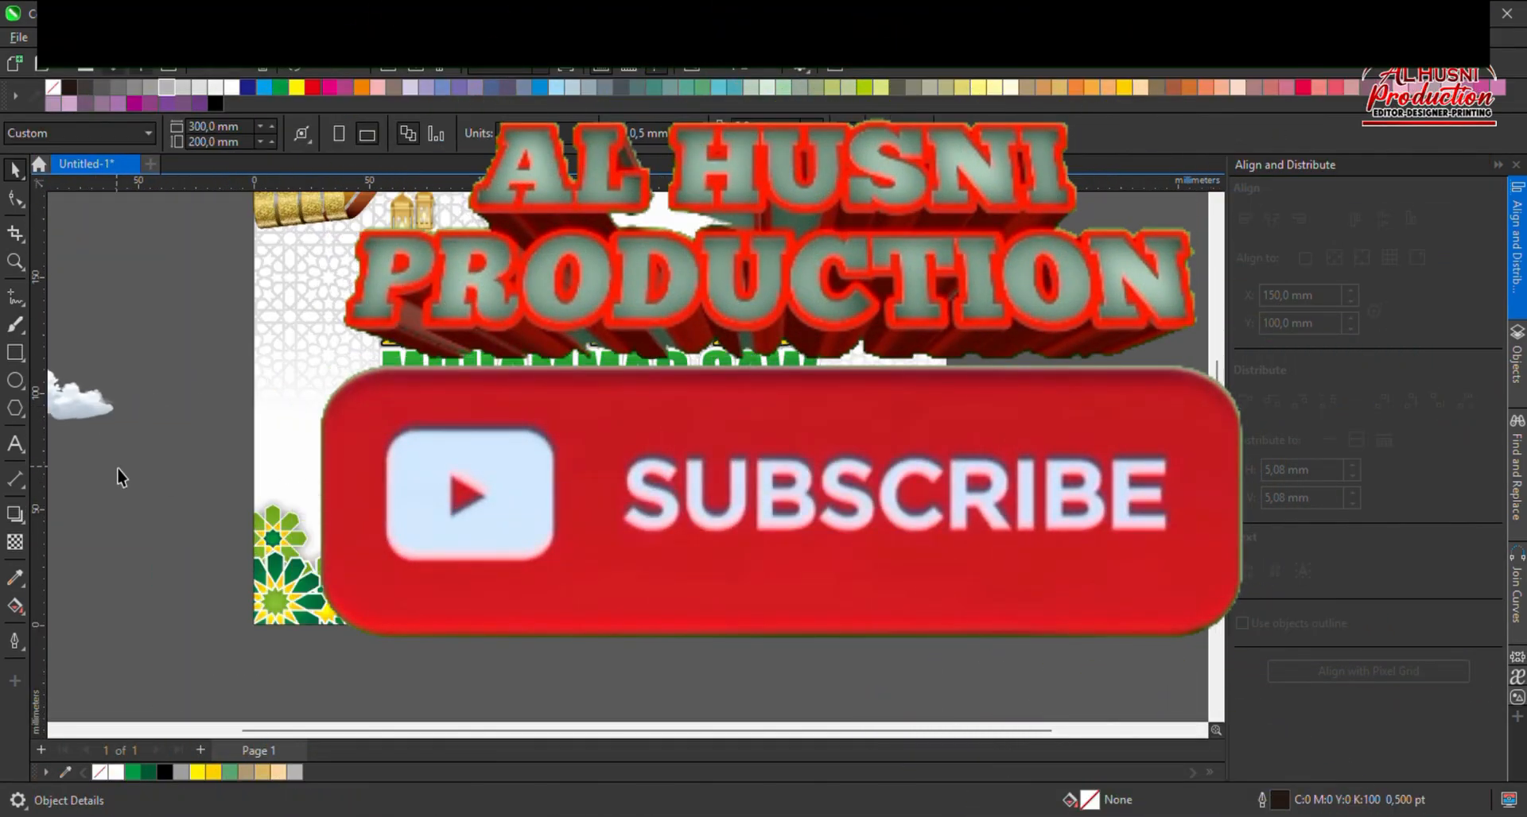
Draw a rectangular bar about 163 × 15 mm directly beneath the "MUHAMMAD SAW" line.
{"action": "left_click", "coordinate": [15, 352]}
{"action": "scroll", "coordinate": [375, 437], "scroll_direction": "up", "scroll_amount": 2}
{"action": "mouse_move", "coordinate": [330, 416]}
{"action": "left_mouse_down"}
{"action": "mouse_move", "coordinate": [406, 455]}
{"action": "mouse_move", "coordinate": [997, 458]}
{"action": "mouse_move", "coordinate": [903, 478]}
{"action": "left_mouse_up"}
{"action": "scroll", "coordinate": [719, 458], "scroll_direction": "down", "scroll_amount": 1}
{"action": "scroll", "coordinate": [636, 434], "scroll_direction": "up", "scroll_amount": 1}
{"action": "left_click", "coordinate": [15, 171]}
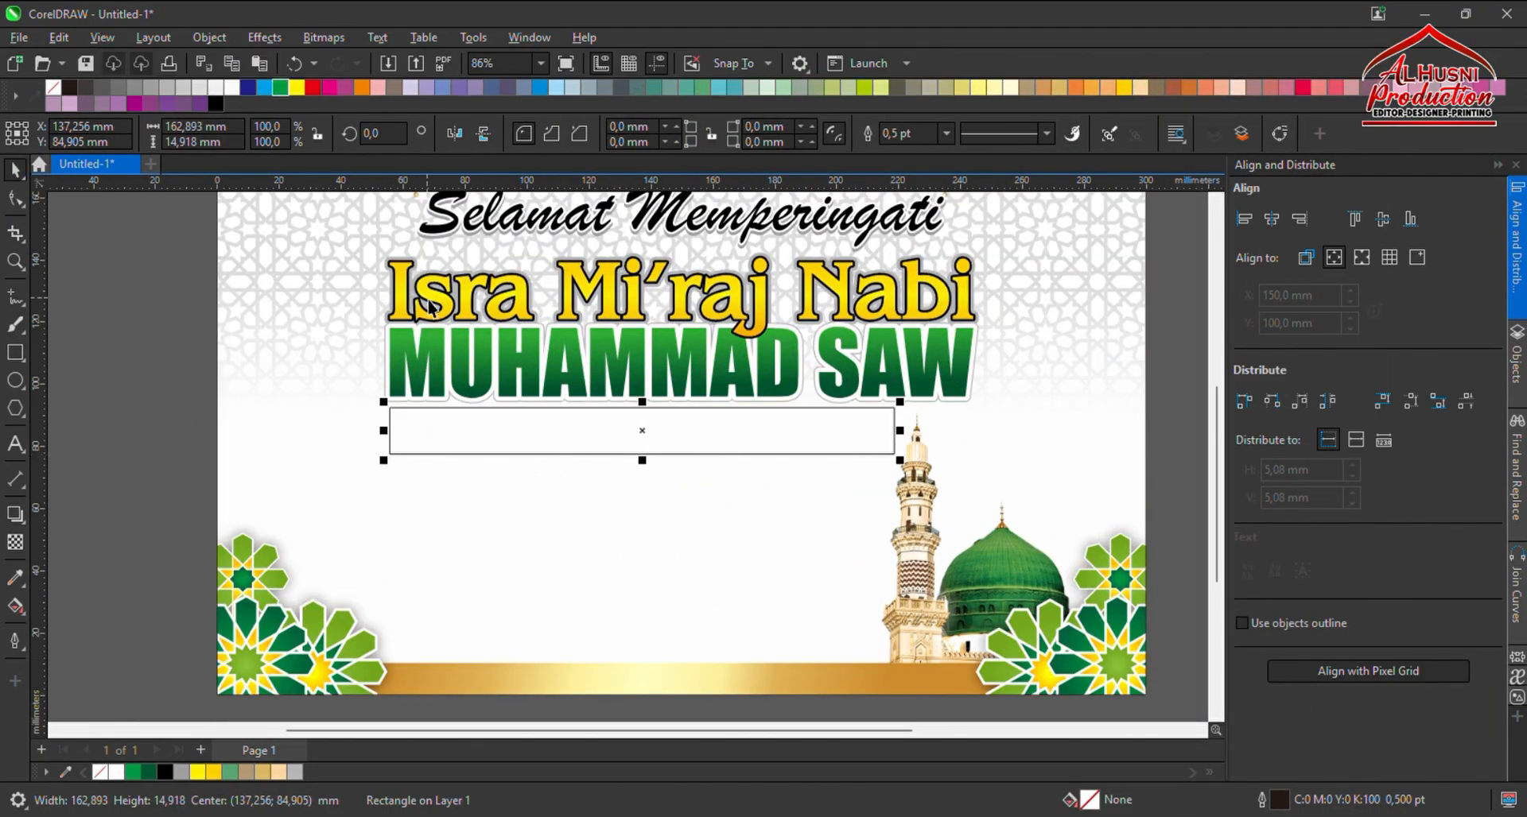
Fill the bar green, copy the green gradient and white 8 pt outline of "MUHAMMAD SAW" onto it, and deselect it.
{"action": "scroll", "coordinate": [428, 307], "scroll_direction": "down", "scroll_amount": 1}
{"action": "left_click", "coordinate": [279, 87]}
{"action": "scroll", "coordinate": [517, 429], "scroll_direction": "up", "scroll_amount": 1}
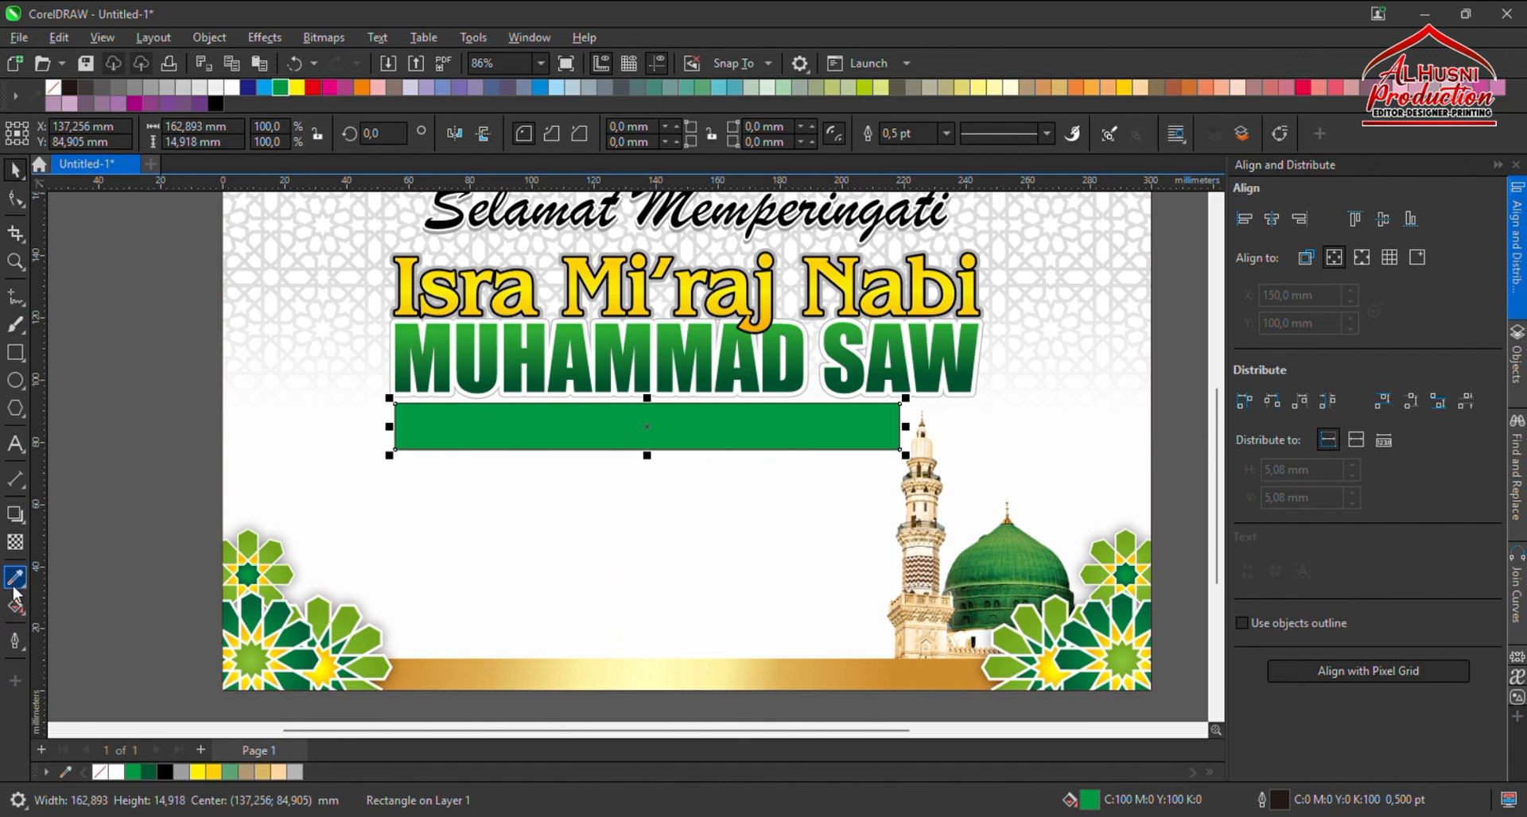
{"action": "left_click", "coordinate": [52, 602]}
{"action": "left_click", "coordinate": [502, 384]}
{"action": "left_click", "coordinate": [512, 440]}
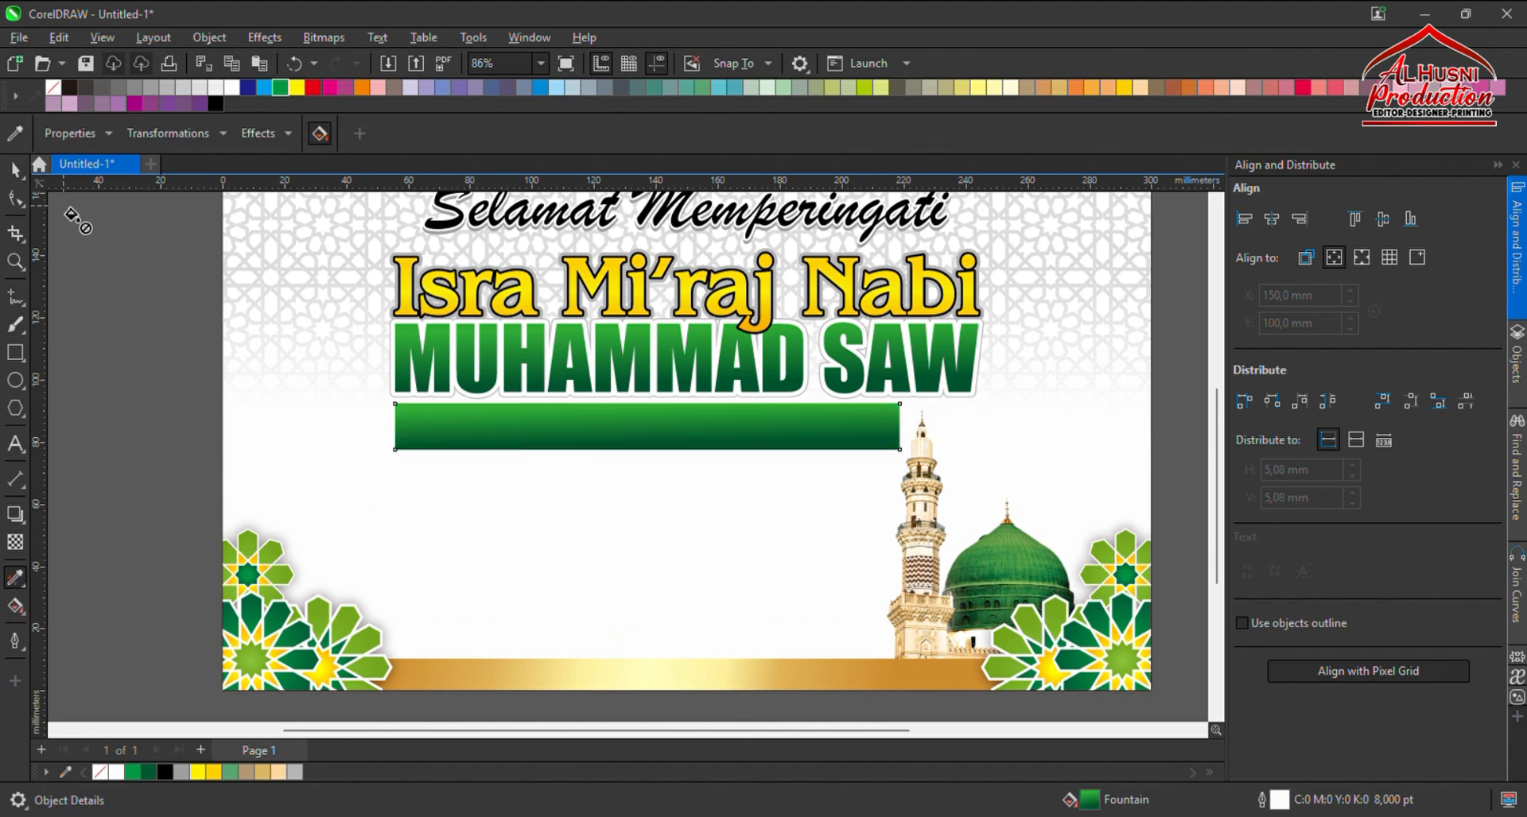
{"action": "left_click", "coordinate": [16, 170]}
{"action": "left_click", "coordinate": [47, 477]}
Add the text line "1447 H | 2025 M" near the green bar.
{"action": "left_click", "coordinate": [16, 443]}
{"action": "left_click", "coordinate": [328, 440]}
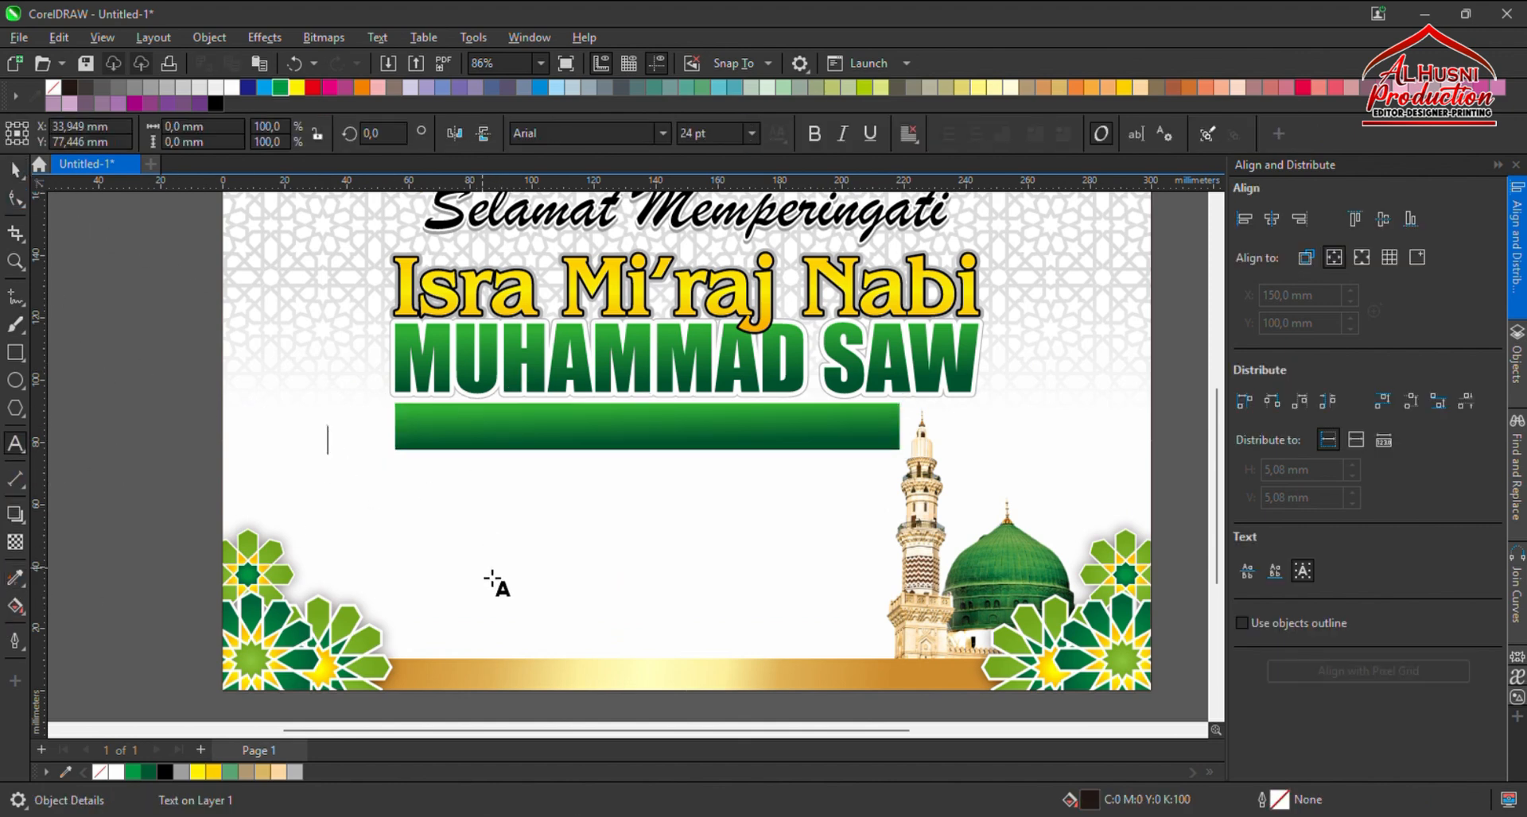
{"action": "type", "text": "1447"}
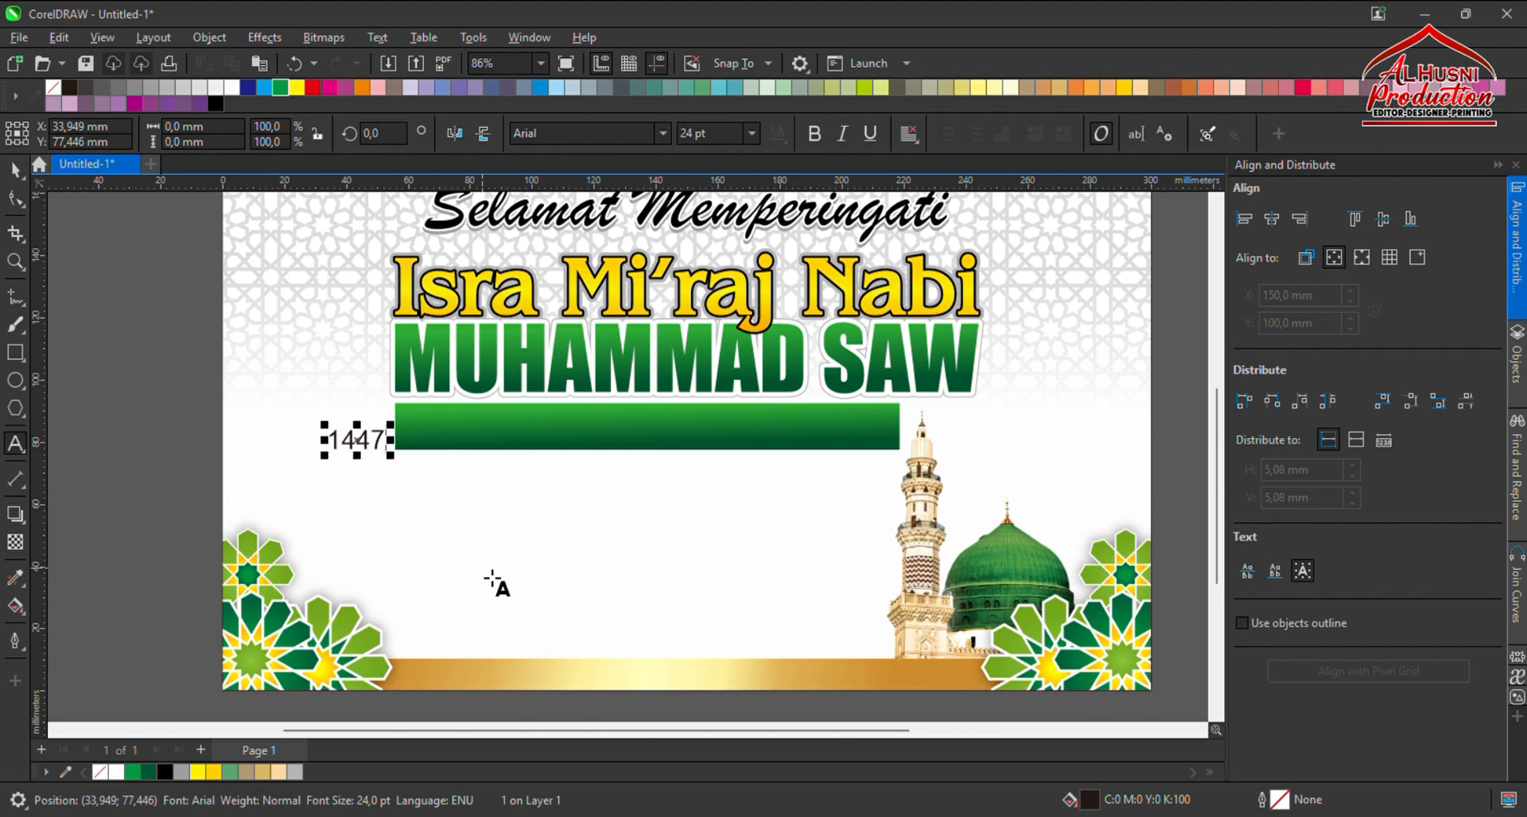
{"action": "type", "text": " H |"}
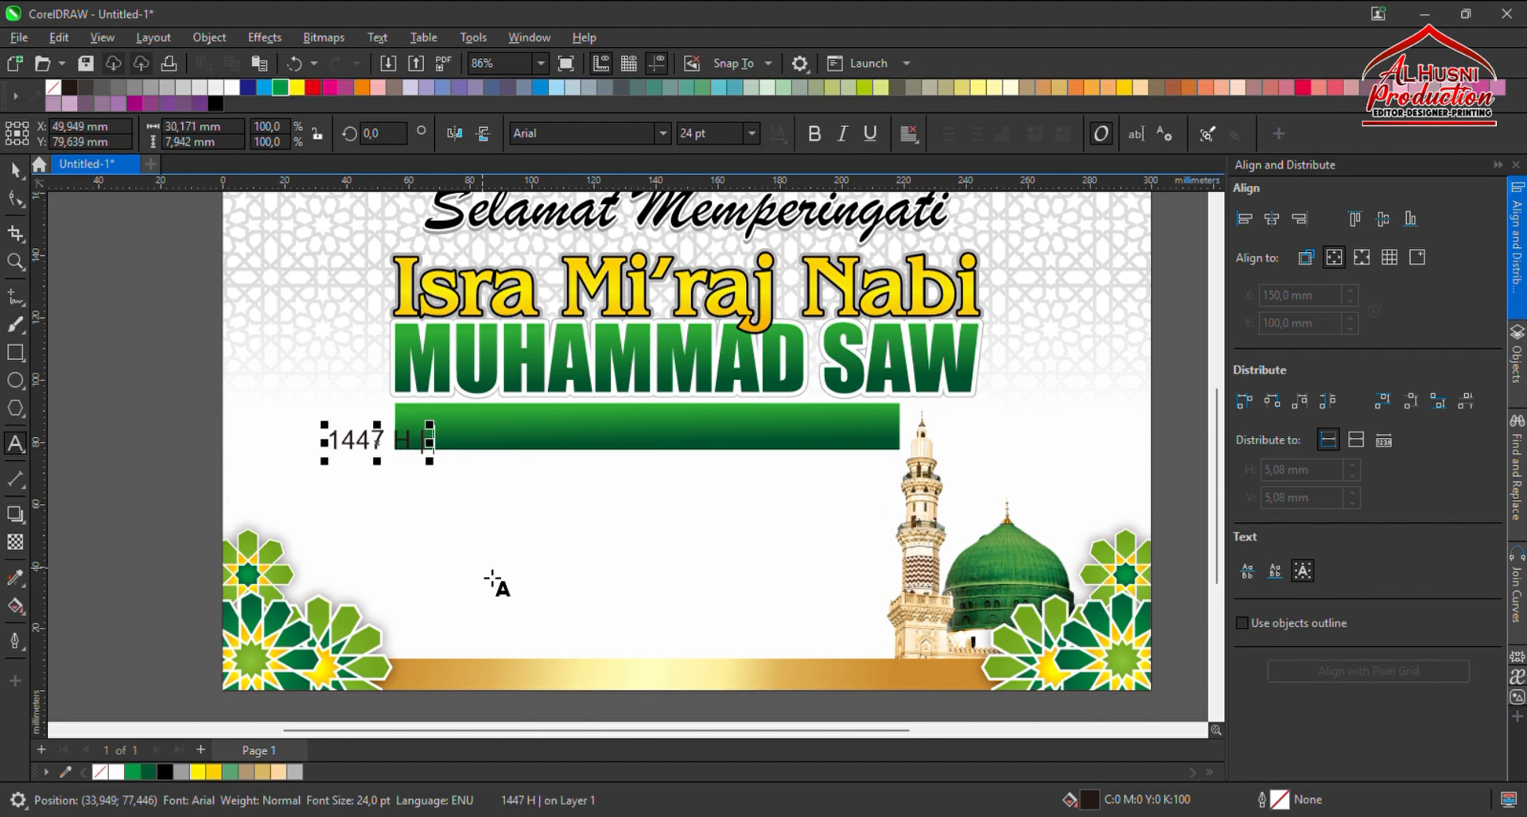
{"action": "type", "text": " 2025 M"}
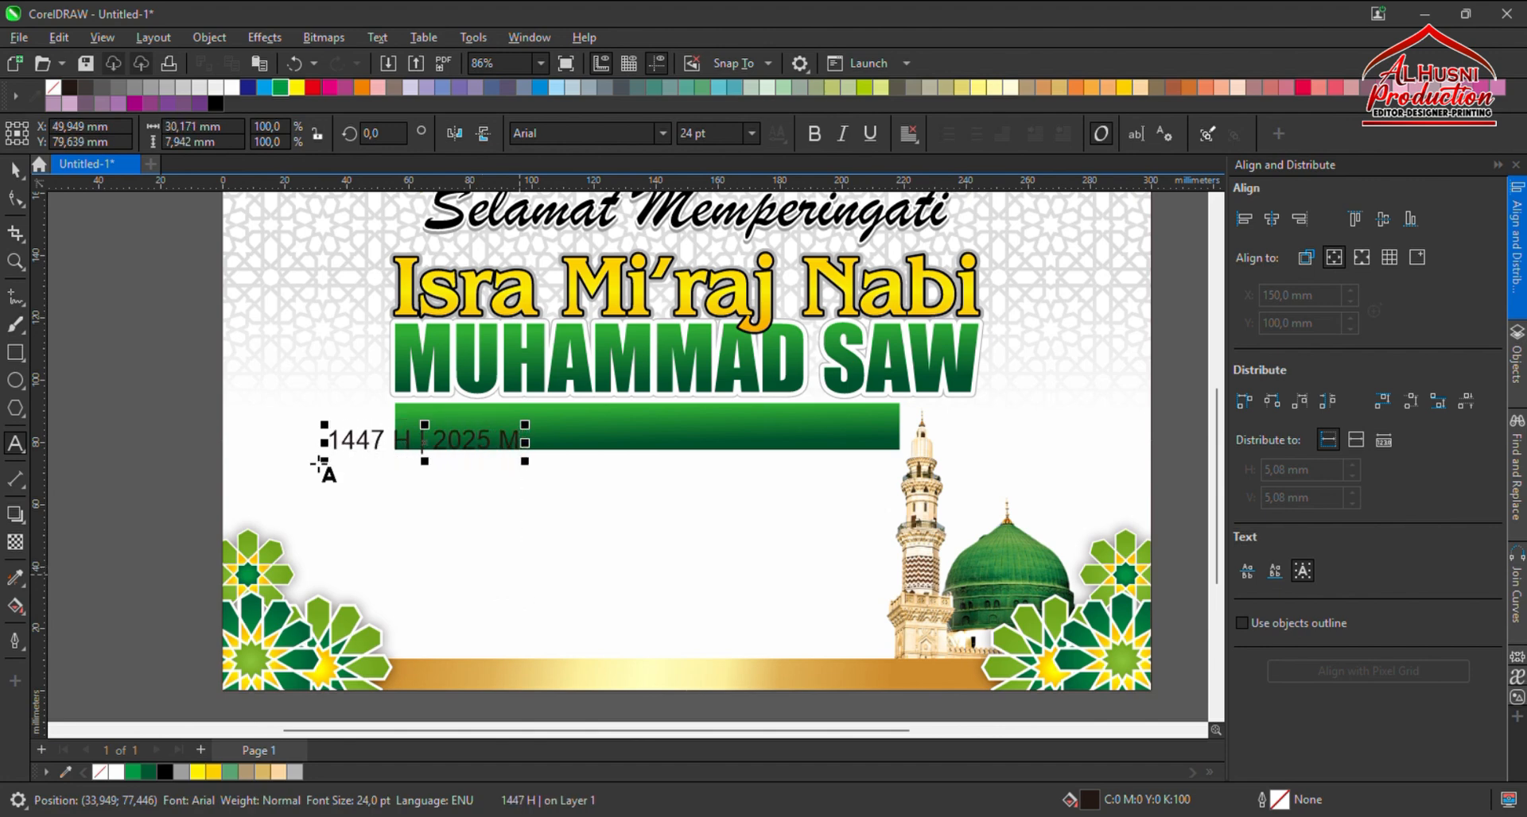
{"action": "left_click", "coordinate": [15, 170]}
Place the year text on the green bar at about 29 pt and set its font to Montserrat Extra Bold.
{"action": "left_click", "coordinate": [665, 132]}
{"action": "scroll", "coordinate": [592, 219], "scroll_direction": "down", "scroll_amount": 2}
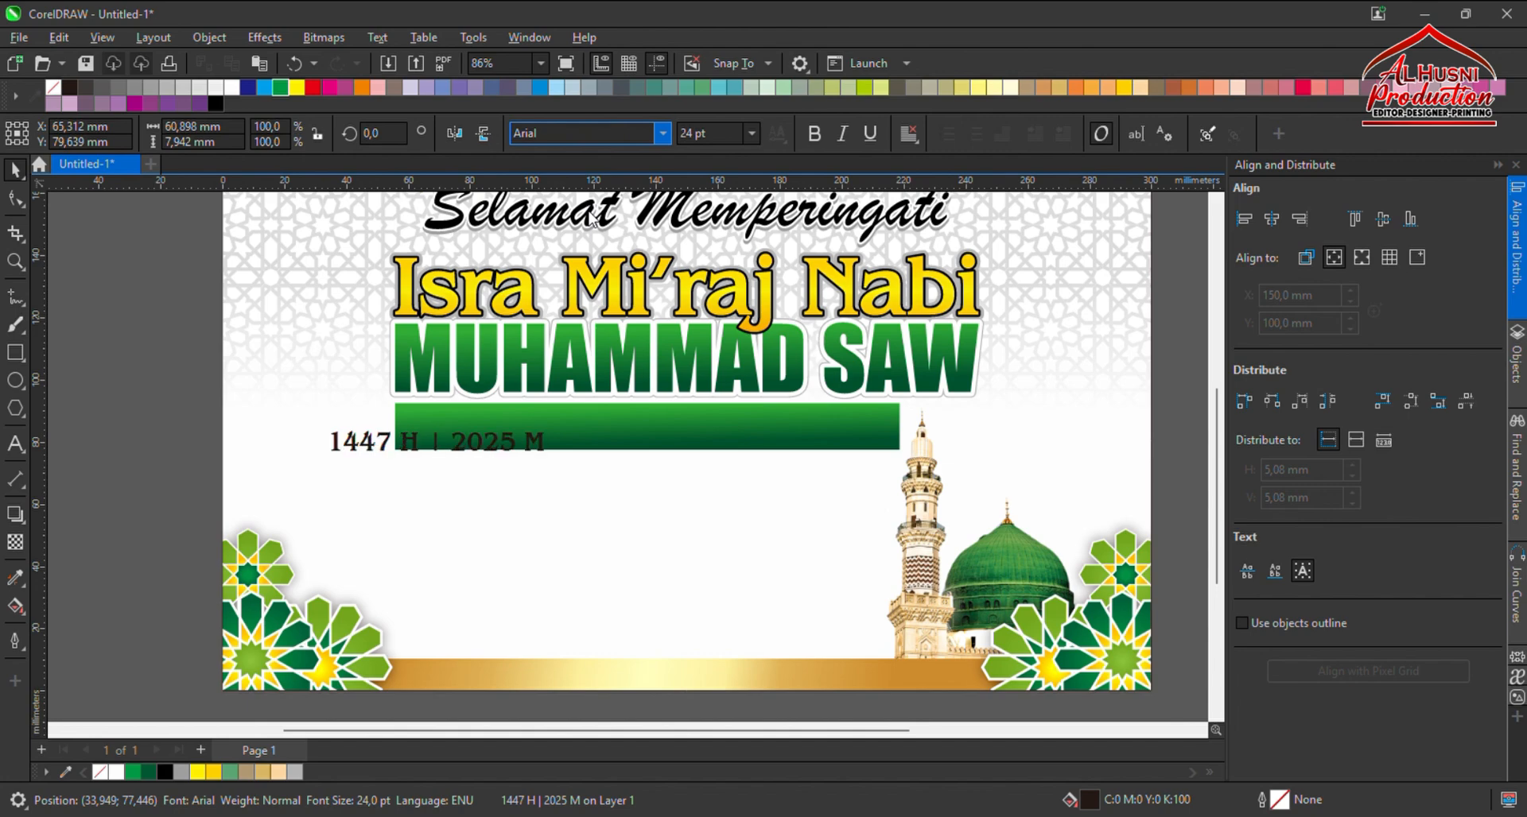
{"action": "left_click", "coordinate": [545, 414]}
{"action": "left_click_drag", "start_coordinate": [477, 448], "coordinate": [687, 458]}
{"action": "left_click", "coordinate": [639, 142]}
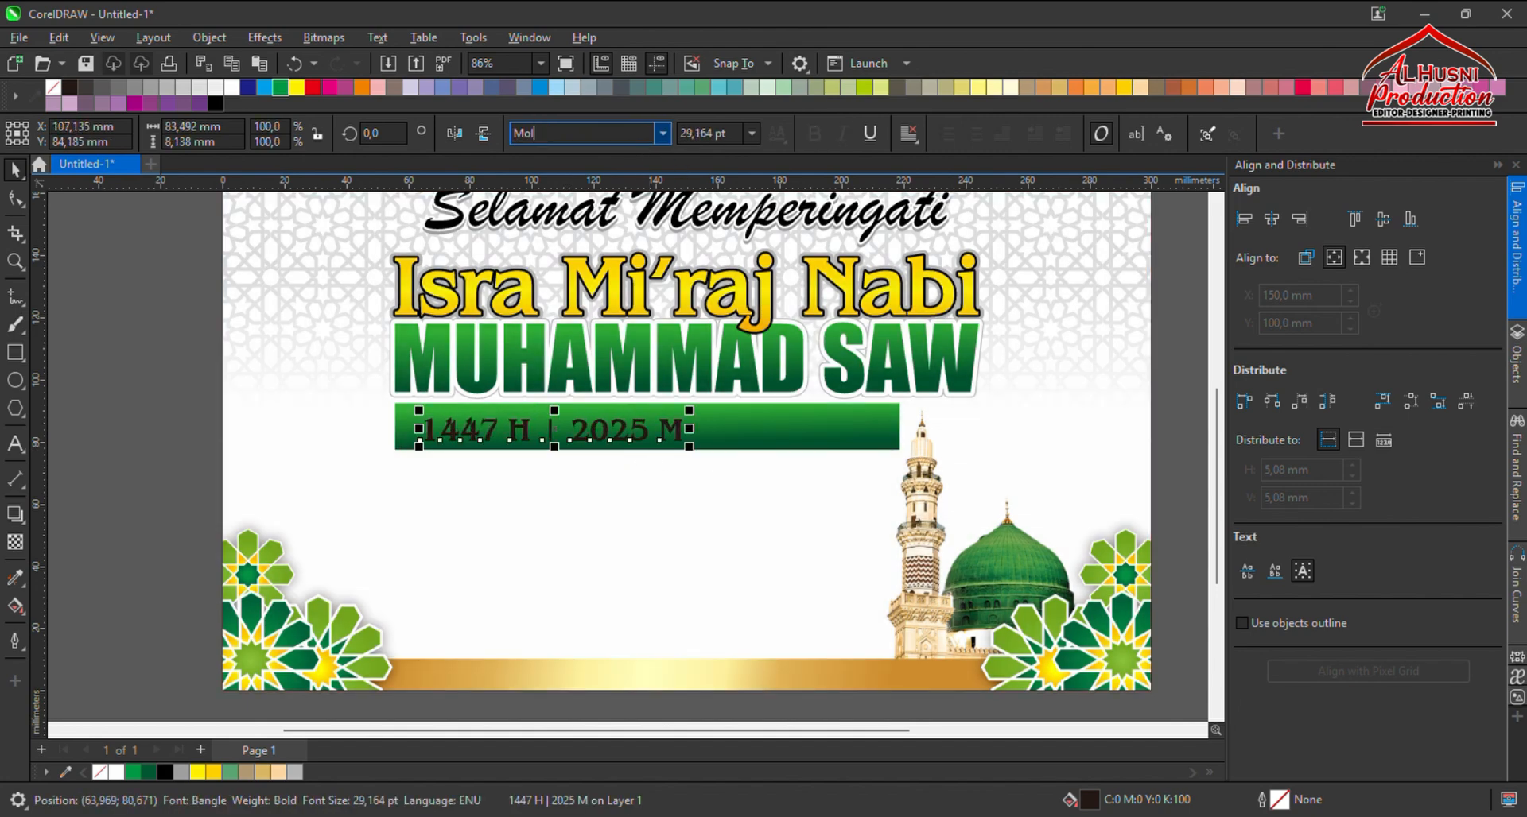
{"action": "type", "text": "Montserrat Extra Bold"}
{"action": "key", "text": "Return"}
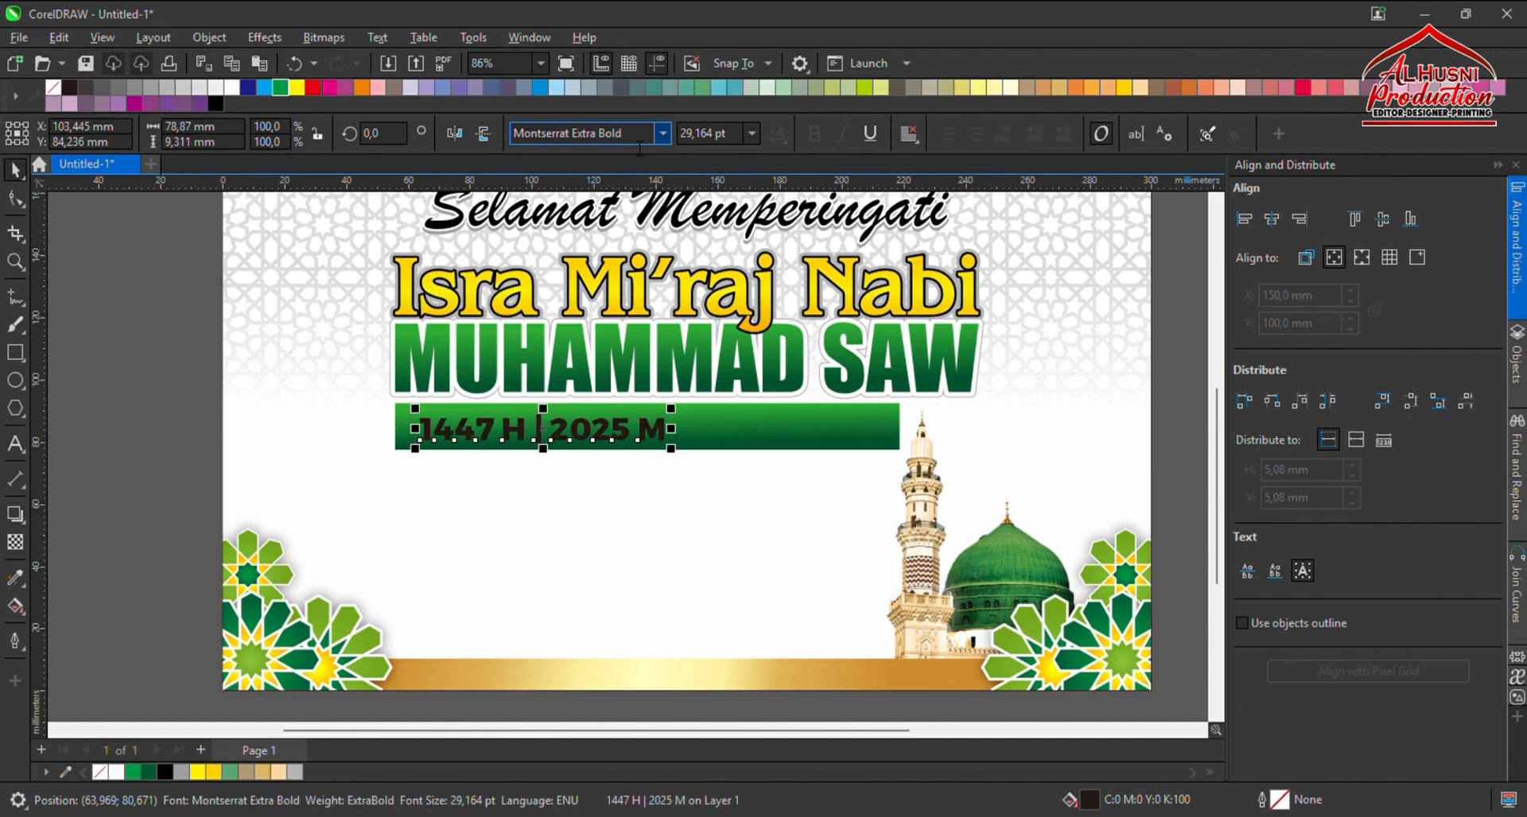
Colour the year text white, centre it horizontally on the green bar and deselect both.
{"action": "left_click", "coordinate": [230, 91]}
{"action": "left_click", "coordinate": [776, 440], "text": "shift"}
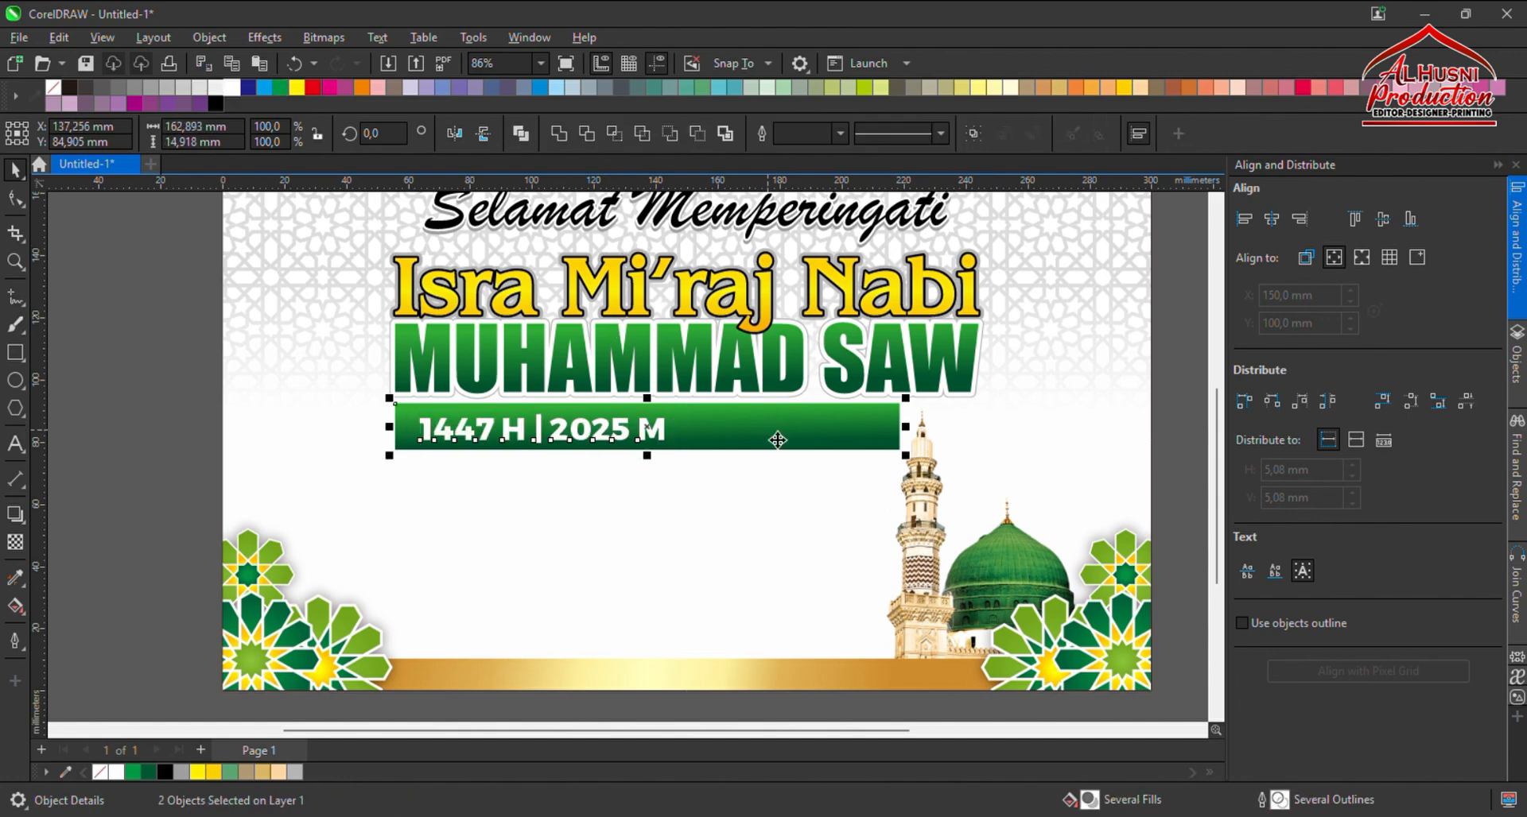
{"action": "key", "text": "c"}
{"action": "left_click", "coordinate": [162, 377]}
Enlarge the year text from its centre to about 38.7 pt so it fills the bar's height.
{"action": "scroll", "coordinate": [640, 469], "scroll_direction": "up", "scroll_amount": 2}
{"action": "left_click", "coordinate": [698, 434]}
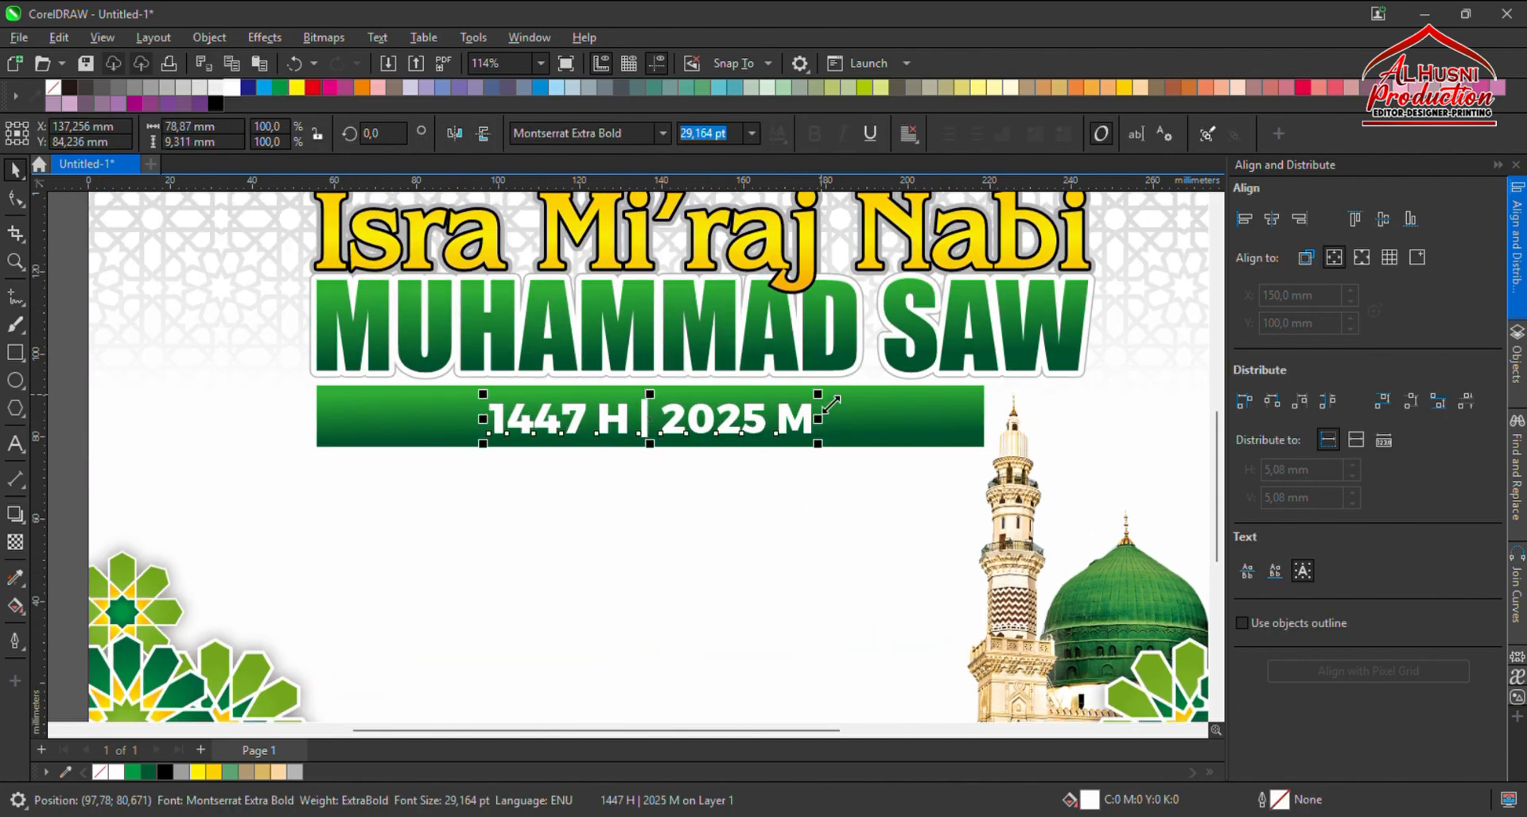
{"action": "left_click_drag", "start_coordinate": [815, 404], "coordinate": [867, 386]}
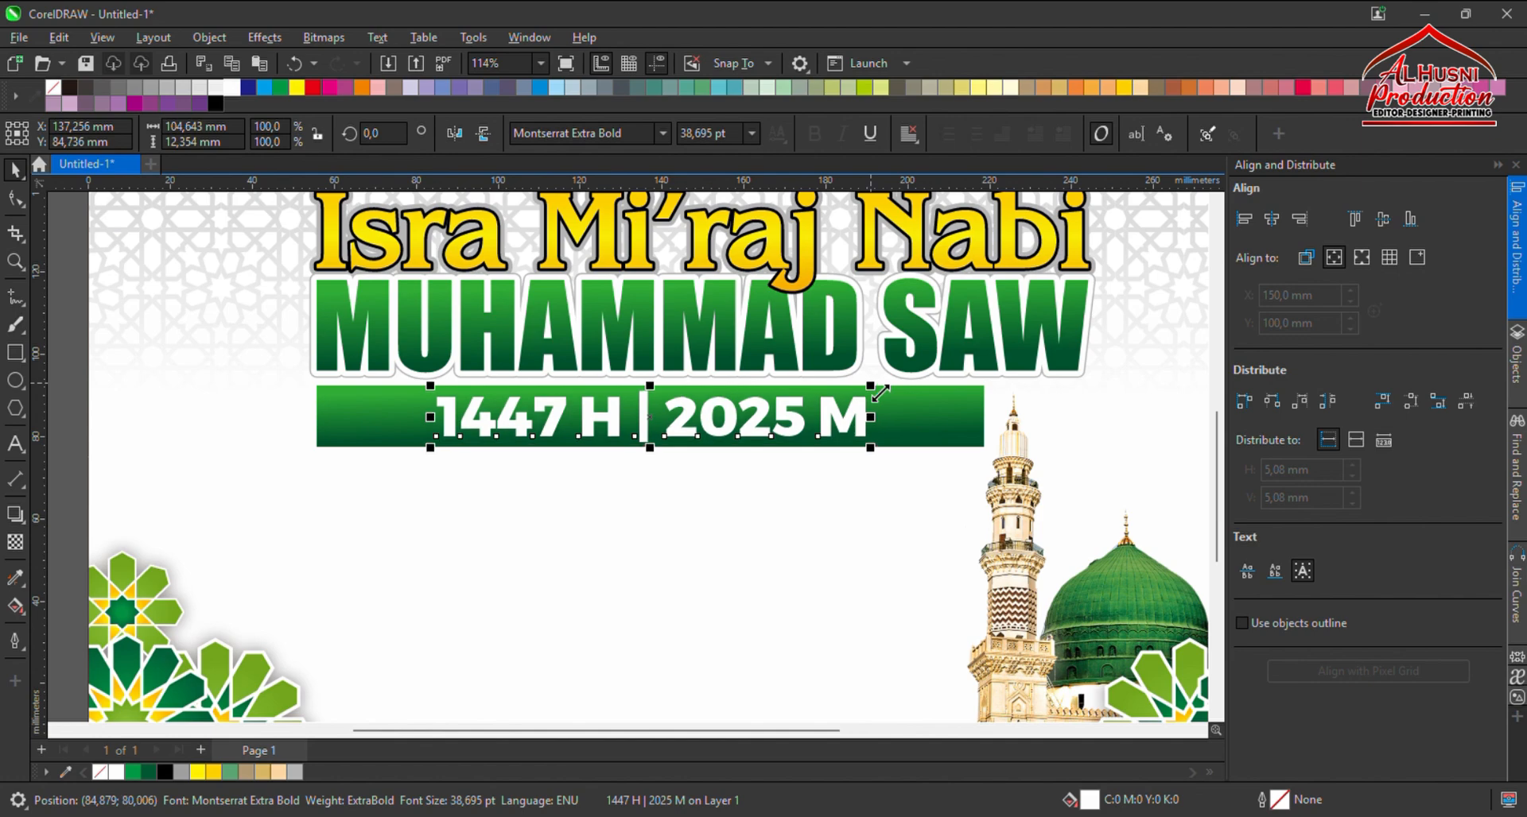
{"action": "scroll", "coordinate": [665, 403], "scroll_direction": "down", "scroll_amount": 4}
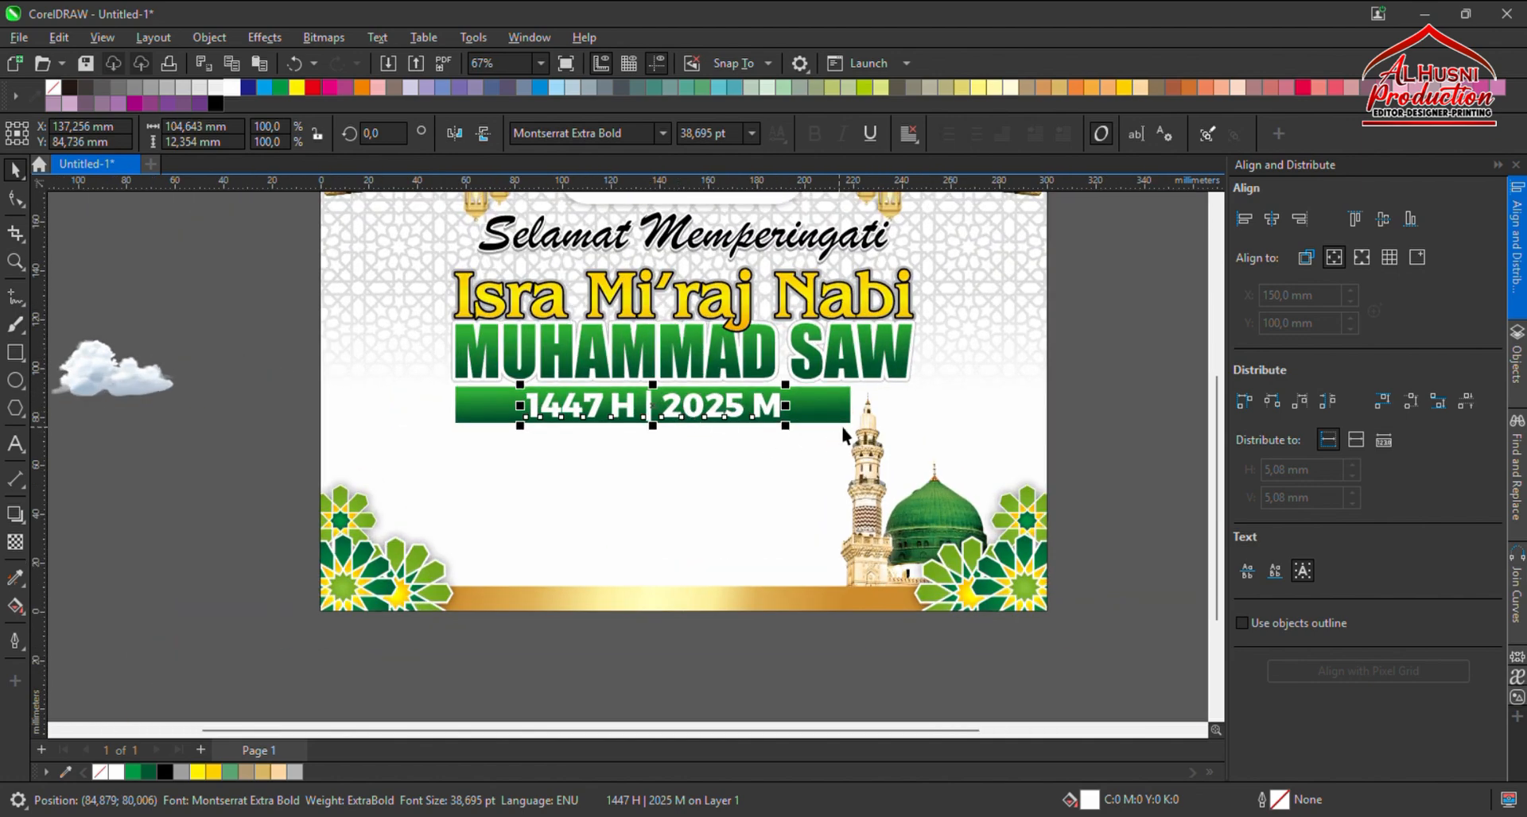
{"action": "left_click", "coordinate": [843, 419]}
{"action": "scroll", "coordinate": [843, 419], "scroll_direction": "up", "scroll_amount": 2}
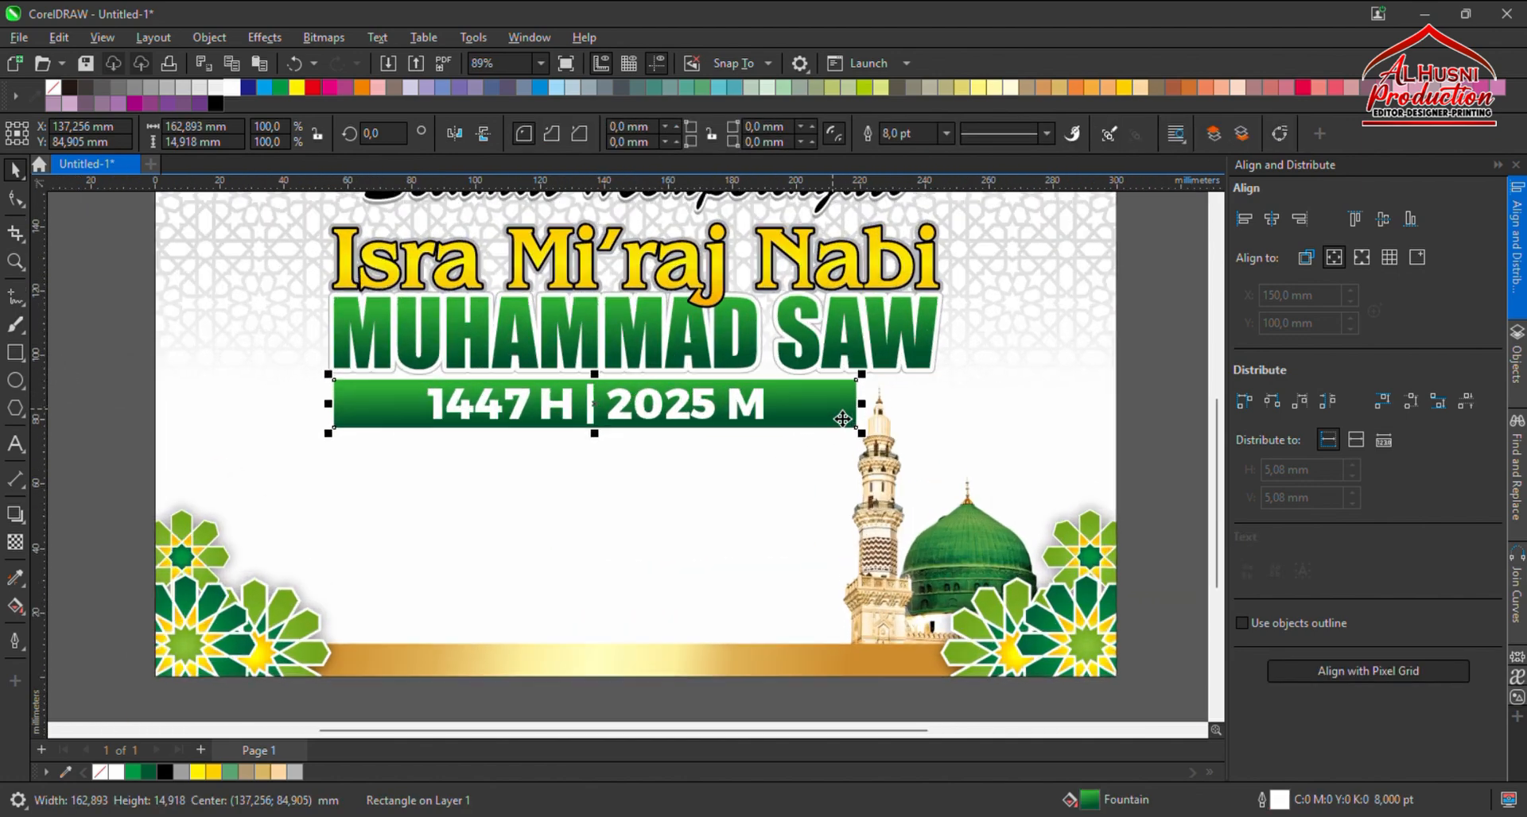
{"action": "scroll", "coordinate": [710, 388], "scroll_direction": "down", "scroll_amount": 2}
{"action": "left_click", "coordinate": [485, 408]}
{"action": "scroll", "coordinate": [737, 346], "scroll_direction": "up", "scroll_amount": 1}
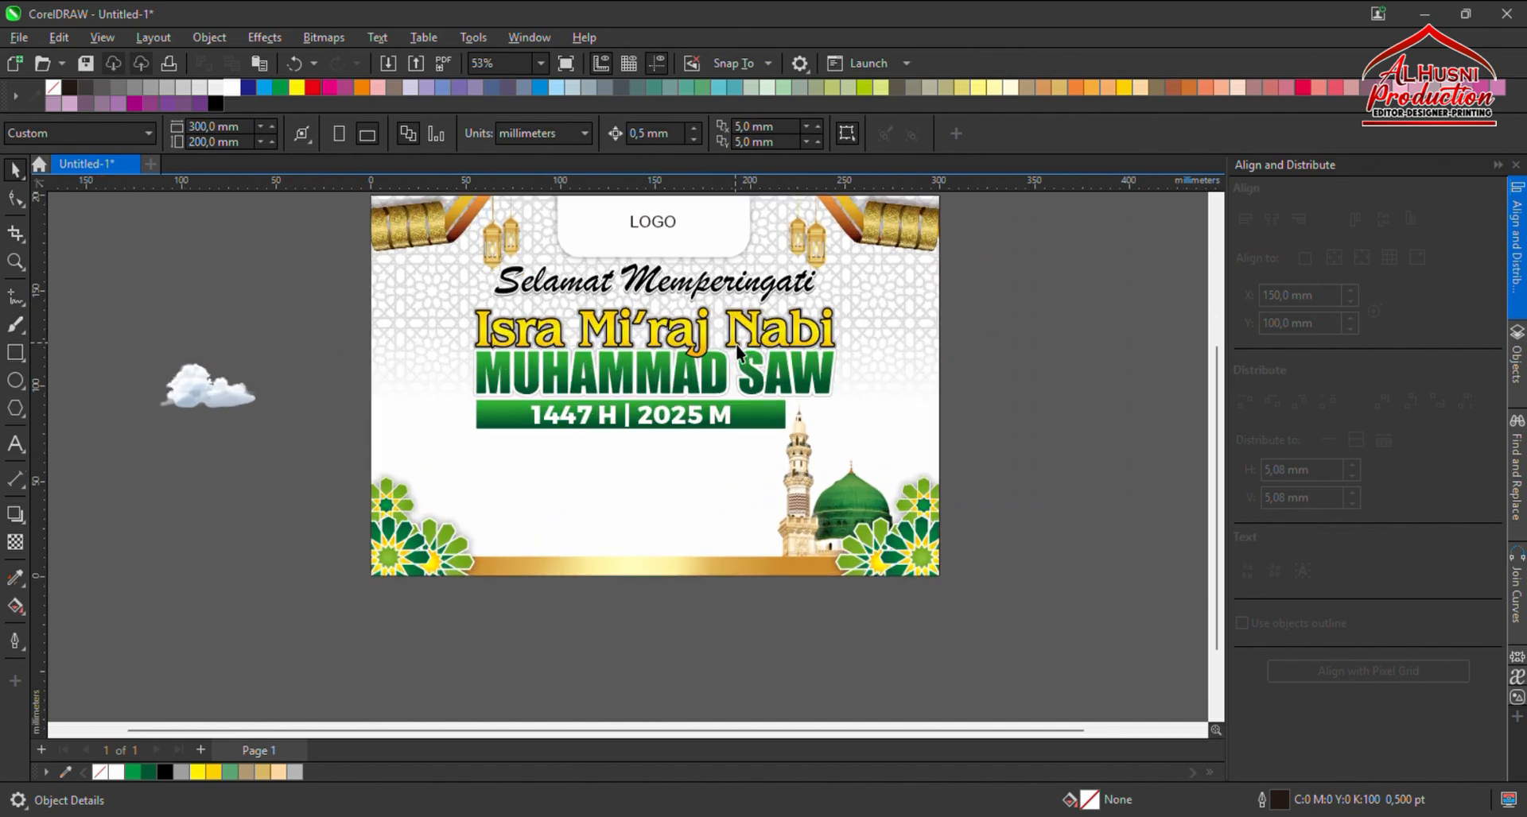
{"action": "scroll", "coordinate": [607, 322], "scroll_direction": "down", "scroll_amount": 1}
Add the text line "NAMA SEKOLAH" below the green year bar.
{"action": "scroll", "coordinate": [621, 407], "scroll_direction": "up", "scroll_amount": 2}
{"action": "left_click", "coordinate": [15, 445]}
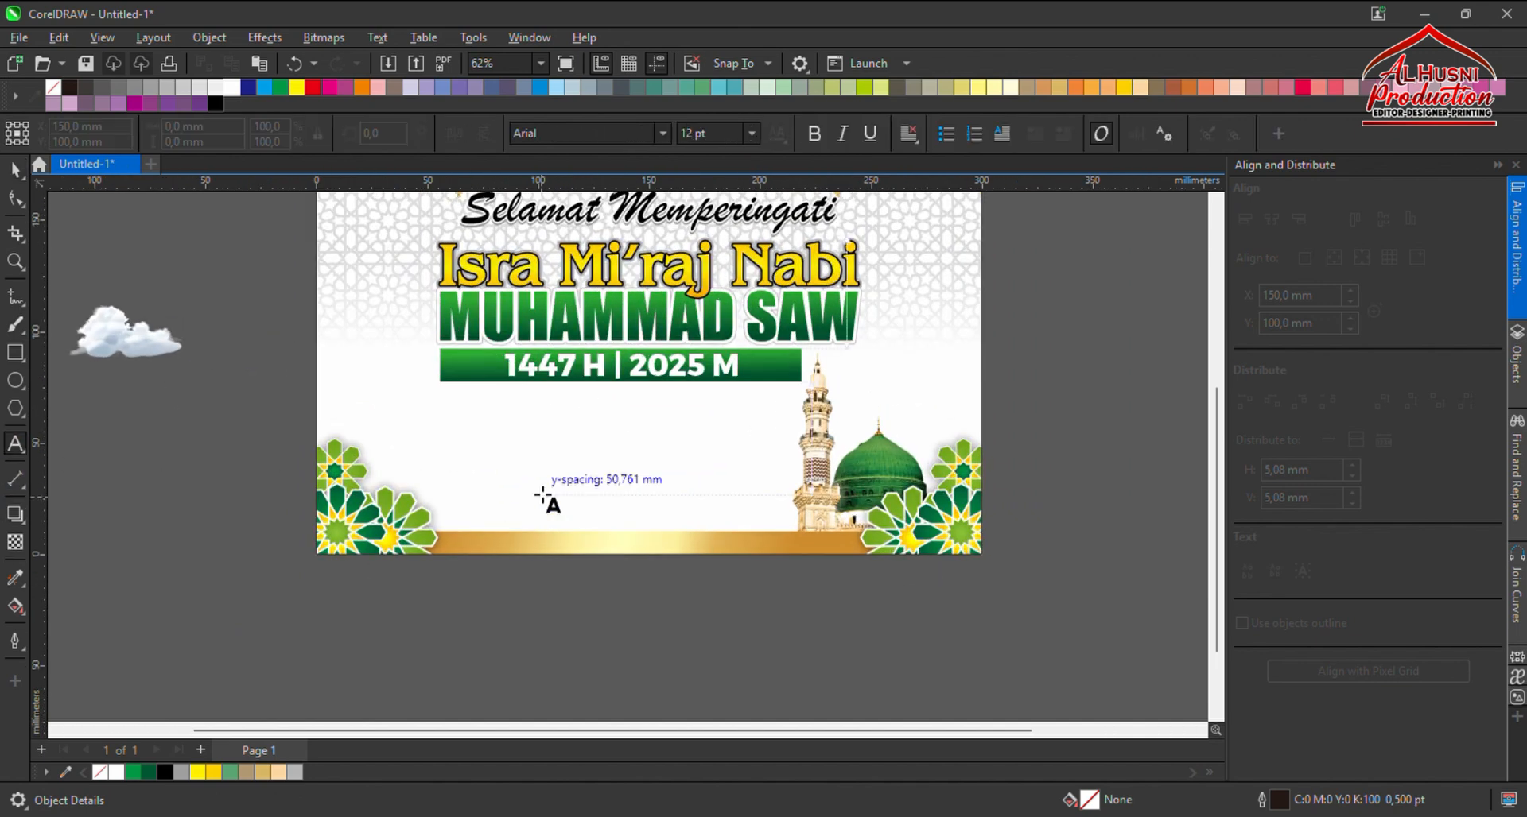
{"action": "left_click", "coordinate": [415, 411]}
{"action": "type", "text": "NAMA"}
{"action": "type", "text": "SEKOLAH"}
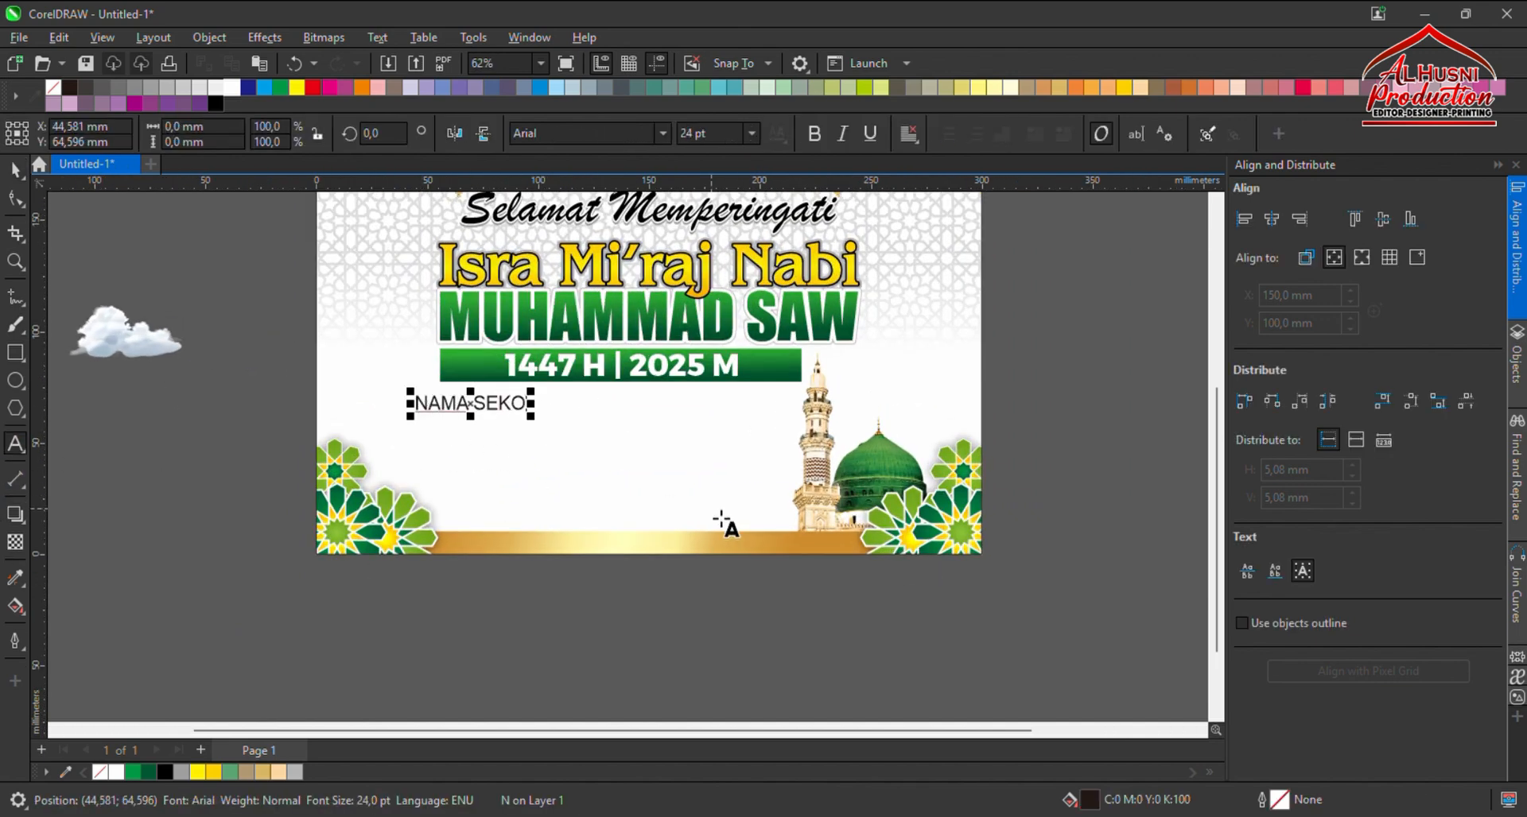
{"action": "left_click", "coordinate": [14, 171]}
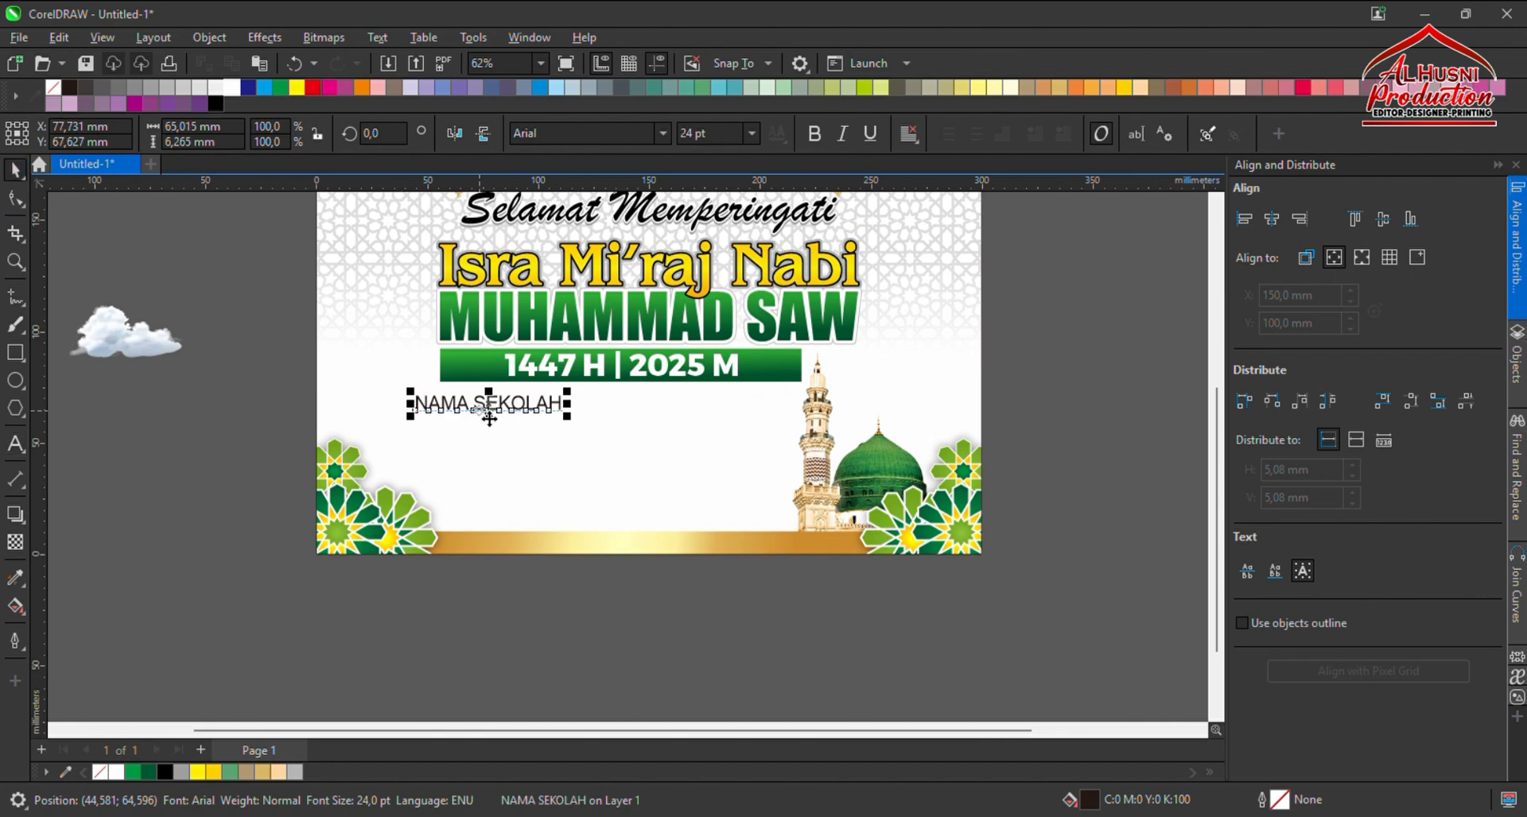
Move "NAMA SEKOLAH" toward the middle below the year bar and enlarge it to about 34.9 pt.
{"action": "left_click_drag", "start_coordinate": [481, 414], "coordinate": [544, 415]}
{"action": "scroll", "coordinate": [588, 414], "scroll_direction": "up", "scroll_amount": 2}
{"action": "left_click_drag", "start_coordinate": [660, 400], "coordinate": [756, 382]}
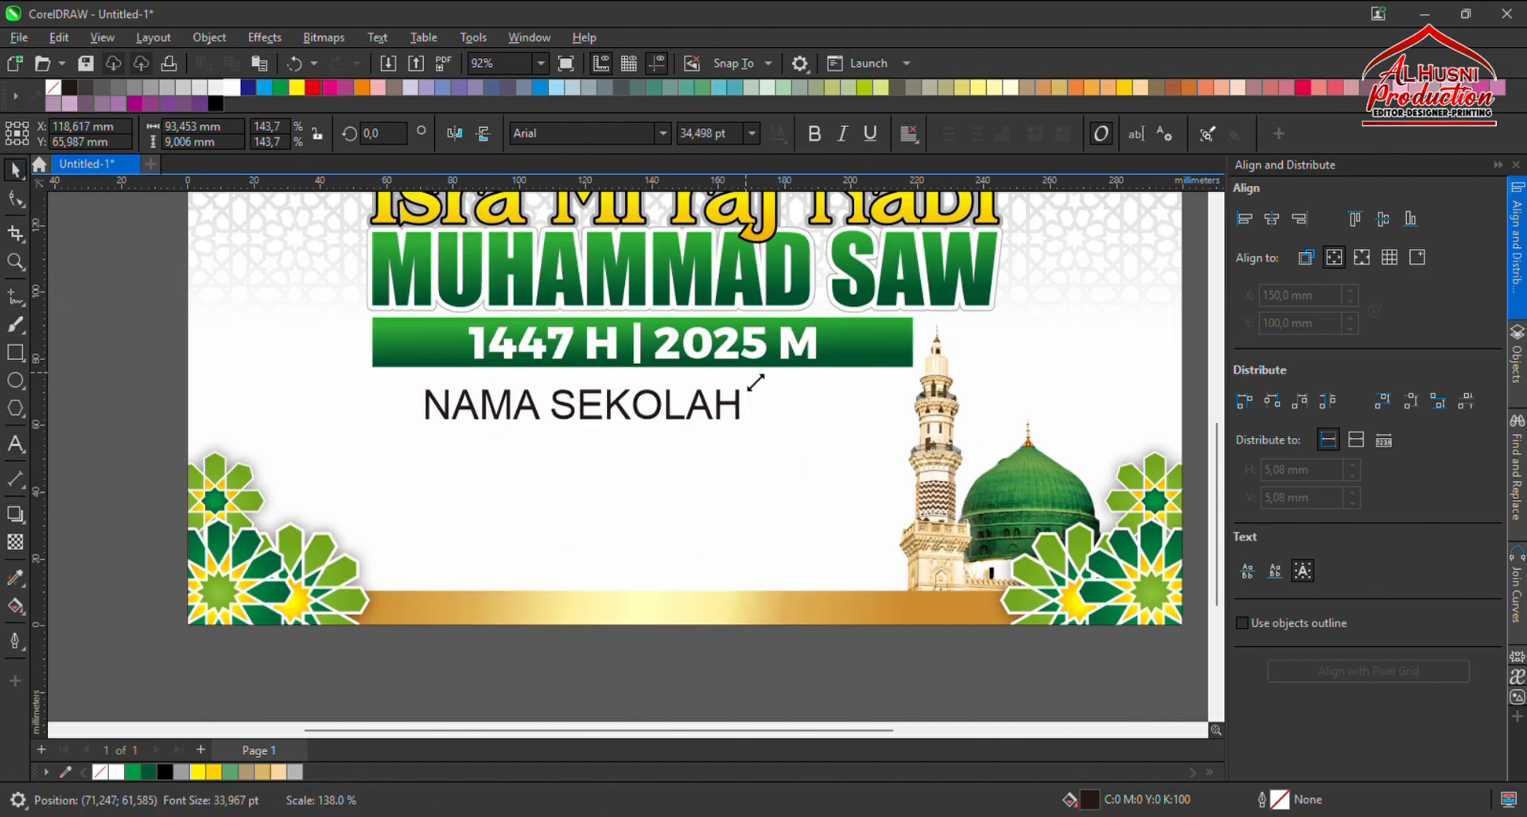
Extend the name line to "NAMA SEKOLAH/INSTANSI/PESANTREN", centre it horizontally on the page and deselect it.
{"action": "double_click", "coordinate": [745, 420]}
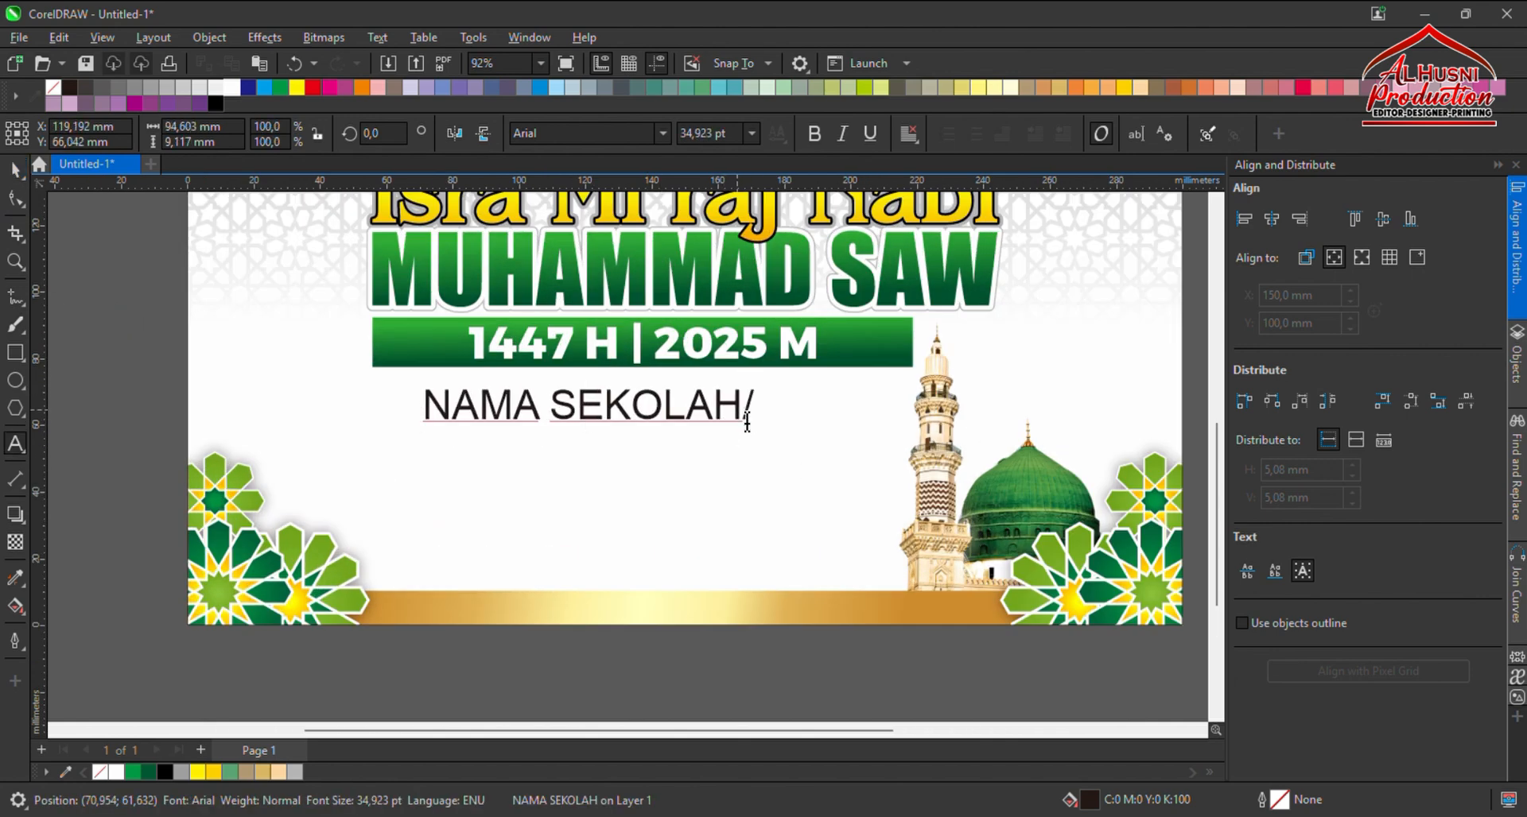
{"action": "type", "text": "/INSTANSI"}
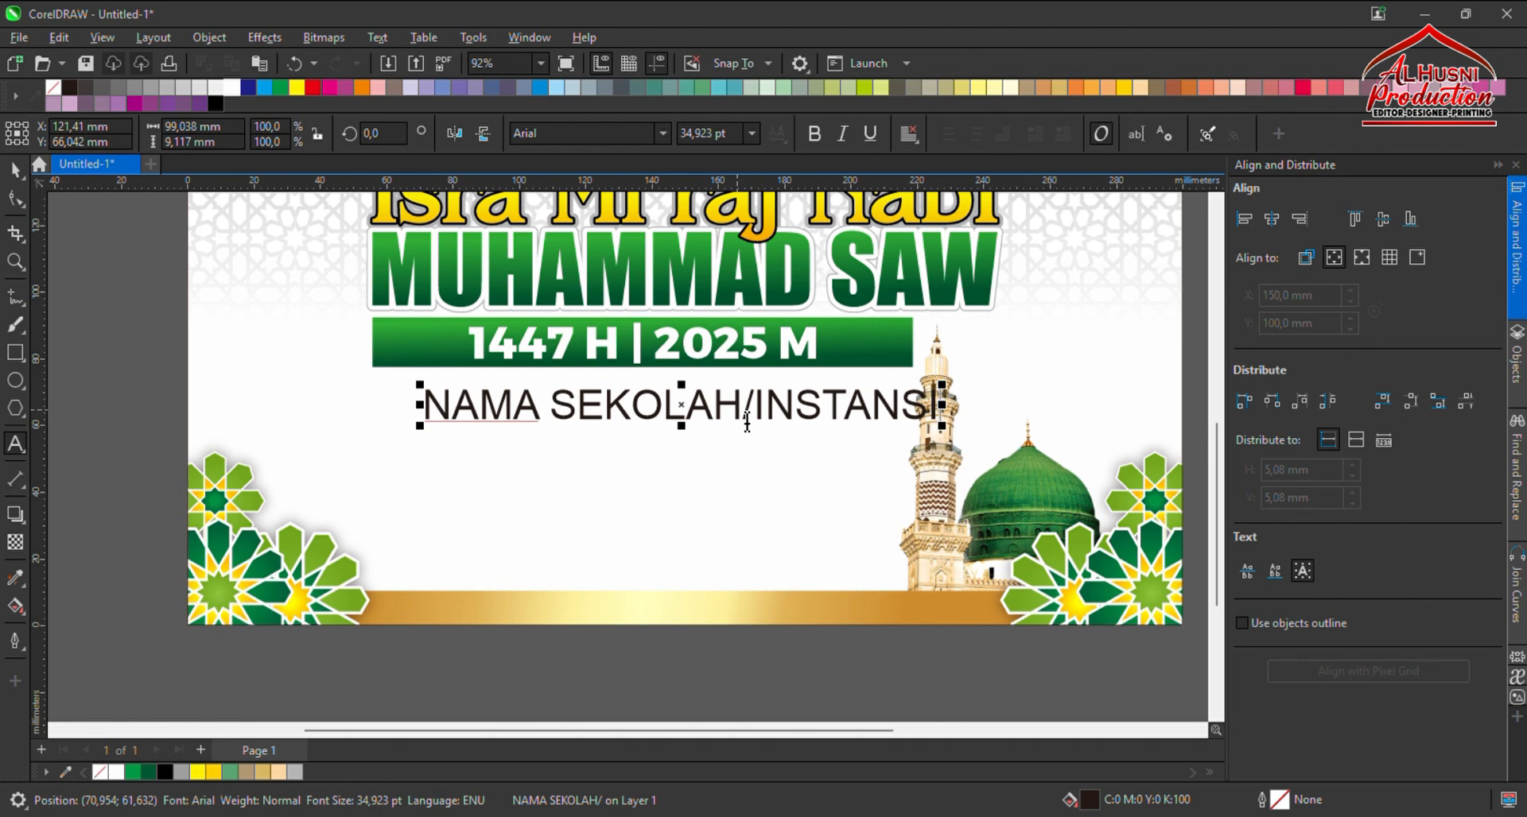
{"action": "type", "text": "/PESA"}
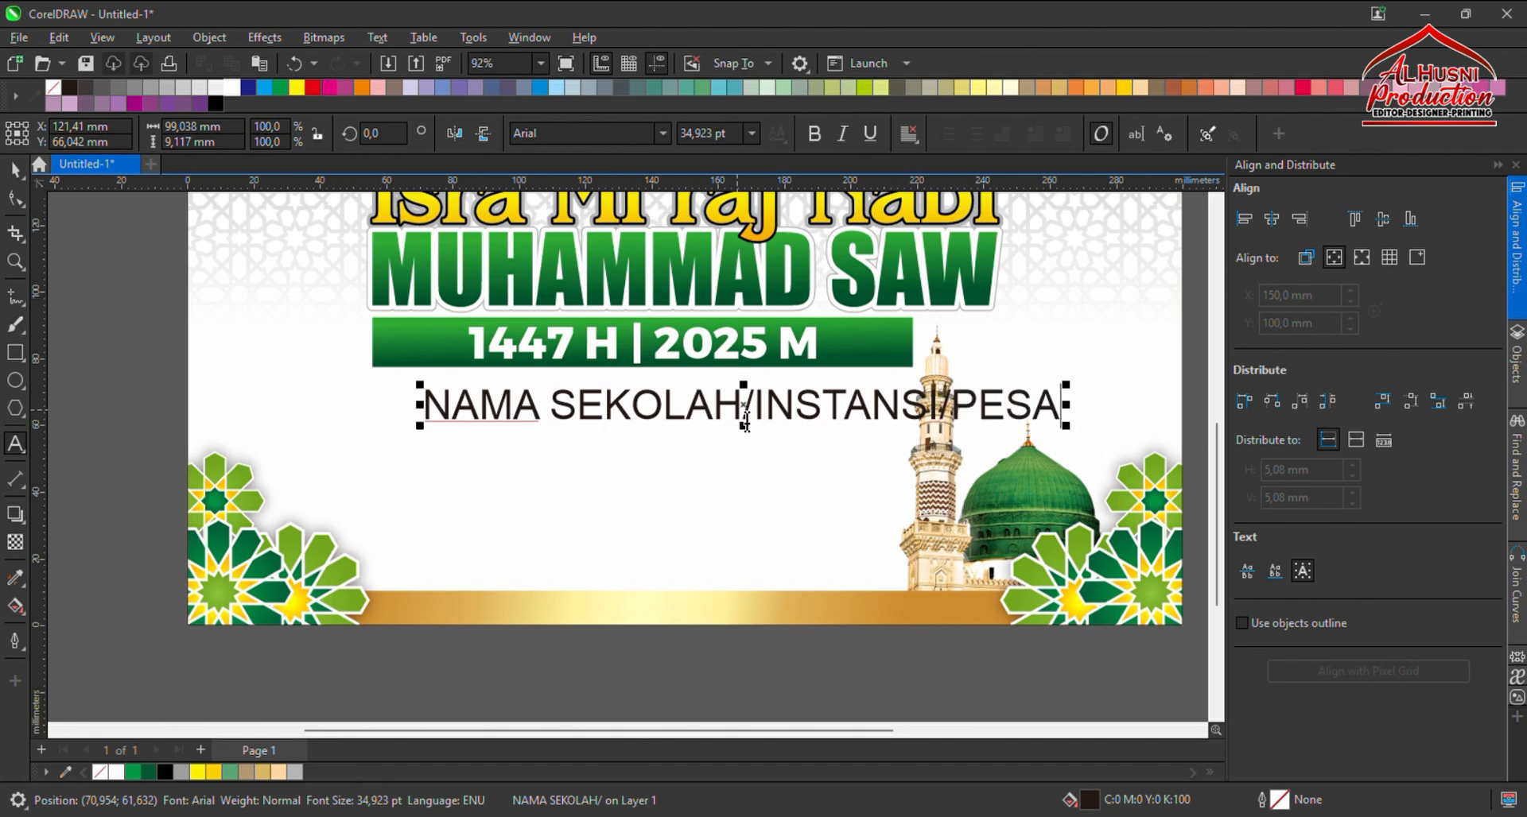
{"action": "type", "text": "NTREN"}
{"action": "left_click", "coordinate": [16, 169]}
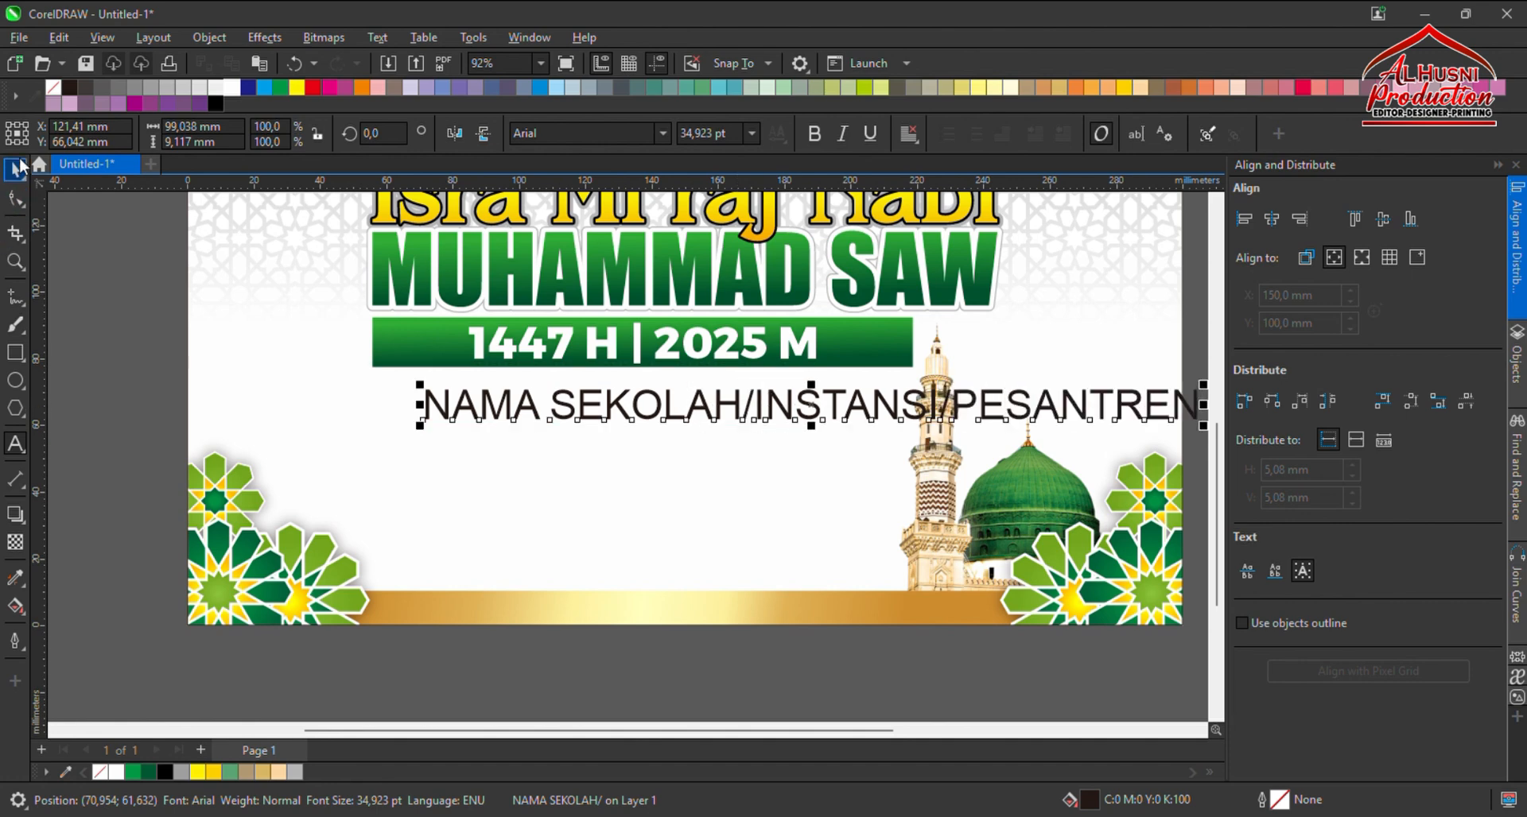
{"action": "left_click", "coordinate": [1272, 219]}
{"action": "scroll", "coordinate": [585, 392], "scroll_direction": "down", "scroll_amount": 1}
{"action": "left_click", "coordinate": [589, 619]}
Examine the banner layout, especially how the institution name line sits against the minaret and the free space below.
{"action": "scroll", "coordinate": [606, 541], "scroll_direction": "down", "scroll_amount": 1}
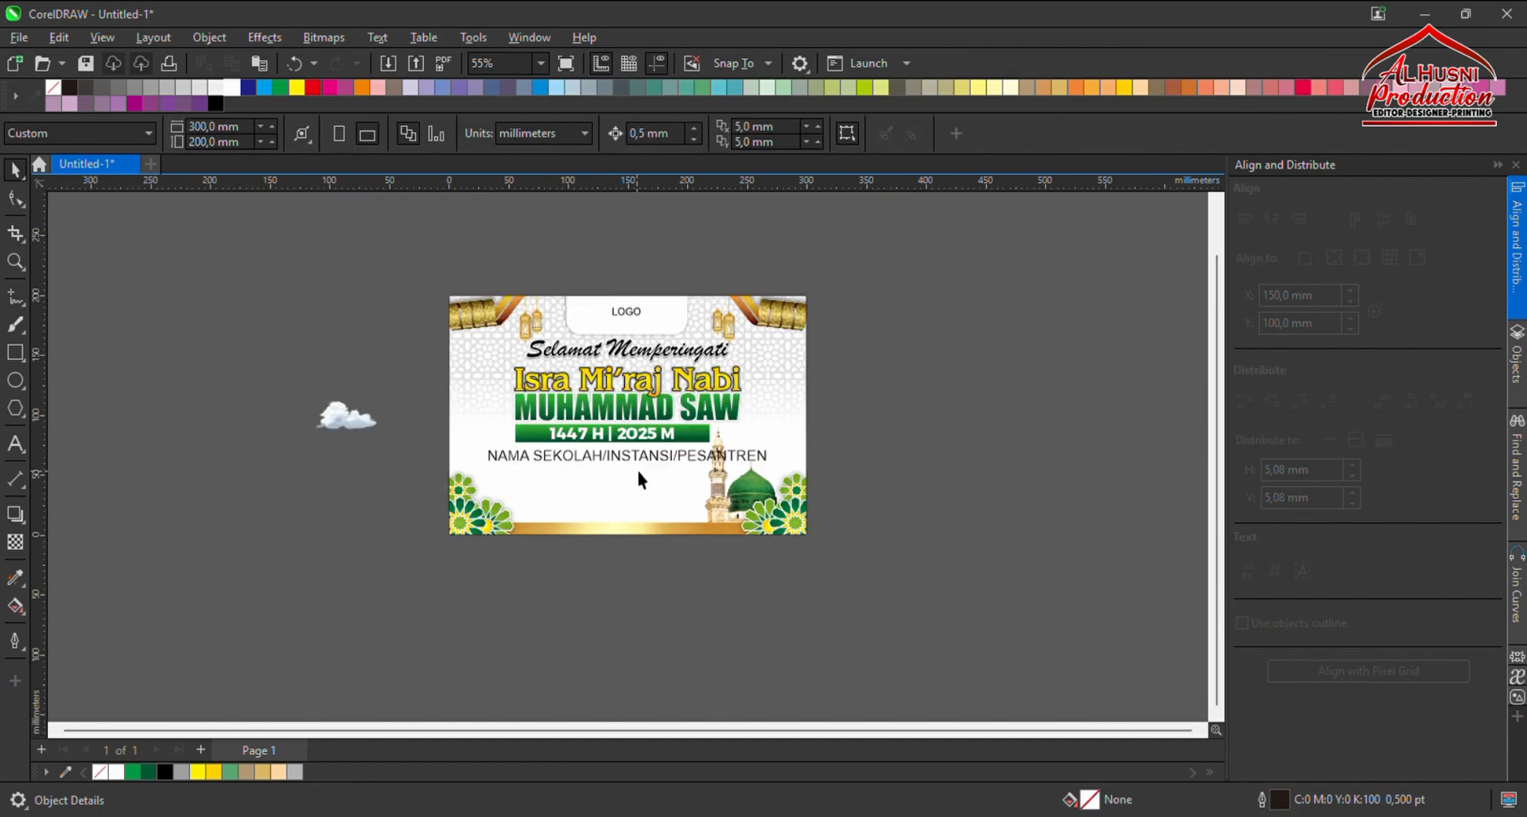
{"action": "scroll", "coordinate": [637, 479], "scroll_direction": "up", "scroll_amount": 1}
{"action": "left_click", "coordinate": [717, 459]}
{"action": "scroll", "coordinate": [717, 460], "scroll_direction": "up", "scroll_amount": 1}
{"action": "scroll", "coordinate": [686, 458], "scroll_direction": "down", "scroll_amount": 1}
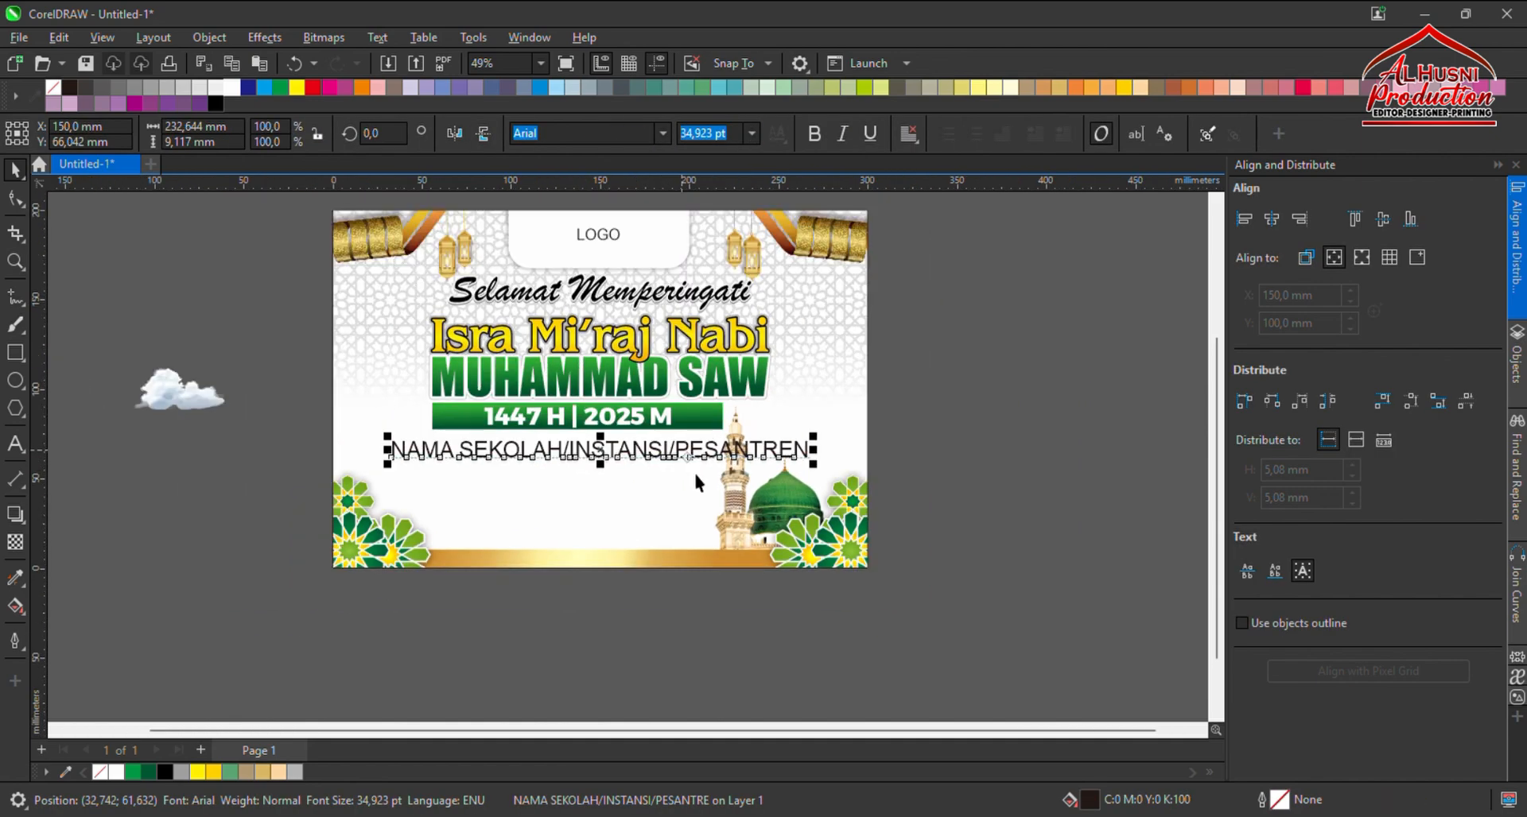
{"action": "left_click", "coordinate": [547, 469]}
{"action": "scroll", "coordinate": [545, 485], "scroll_direction": "up", "scroll_amount": 2}
{"action": "scroll", "coordinate": [486, 507], "scroll_direction": "down", "scroll_amount": 4}
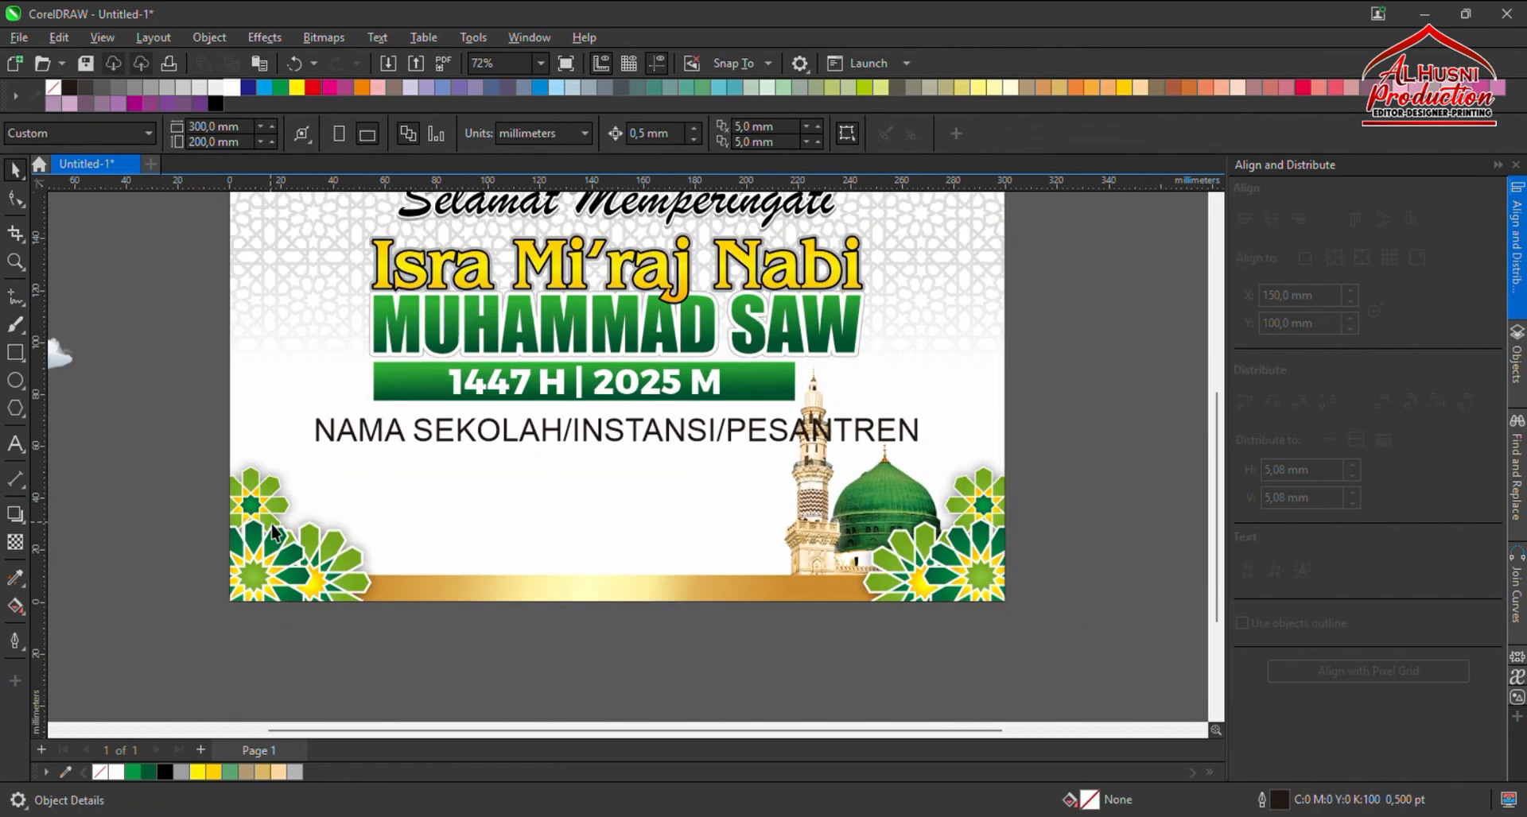
{"action": "scroll", "coordinate": [545, 324], "scroll_direction": "up", "scroll_amount": 3}
{"action": "scroll", "coordinate": [545, 326], "scroll_direction": "down", "scroll_amount": 3}
{"action": "scroll", "coordinate": [550, 374], "scroll_direction": "down", "scroll_amount": 3}
{"action": "scroll", "coordinate": [548, 325], "scroll_direction": "up", "scroll_amount": 3}
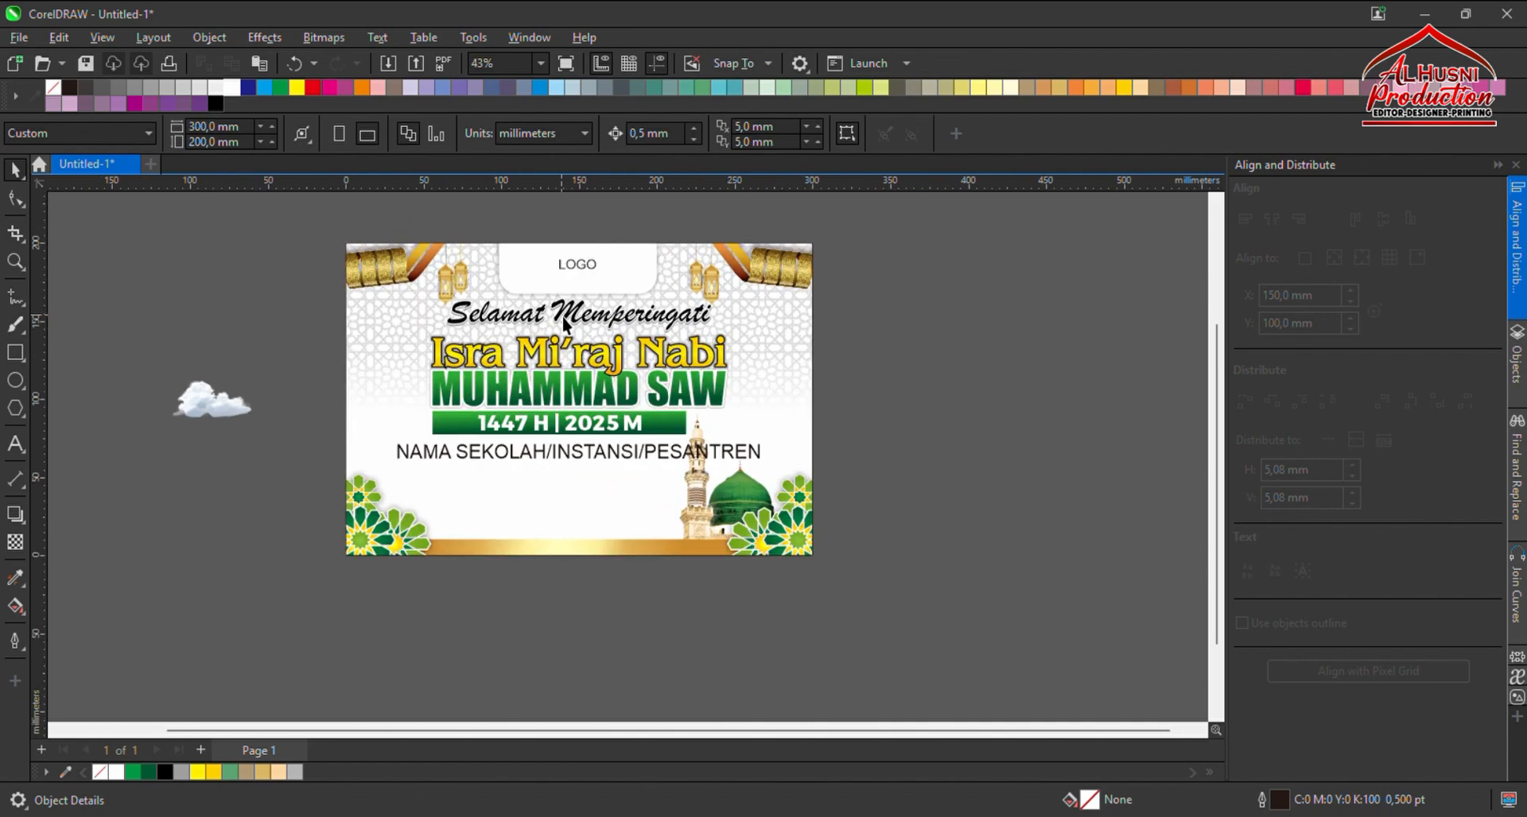
Add artistic text below the institution name line, starting the slogan with “Mari dengan momentum.
{"action": "left_click", "coordinate": [16, 443]}
{"action": "scroll", "coordinate": [540, 505], "scroll_direction": "up", "scroll_amount": 5}
{"action": "left_click", "coordinate": [292, 508]}
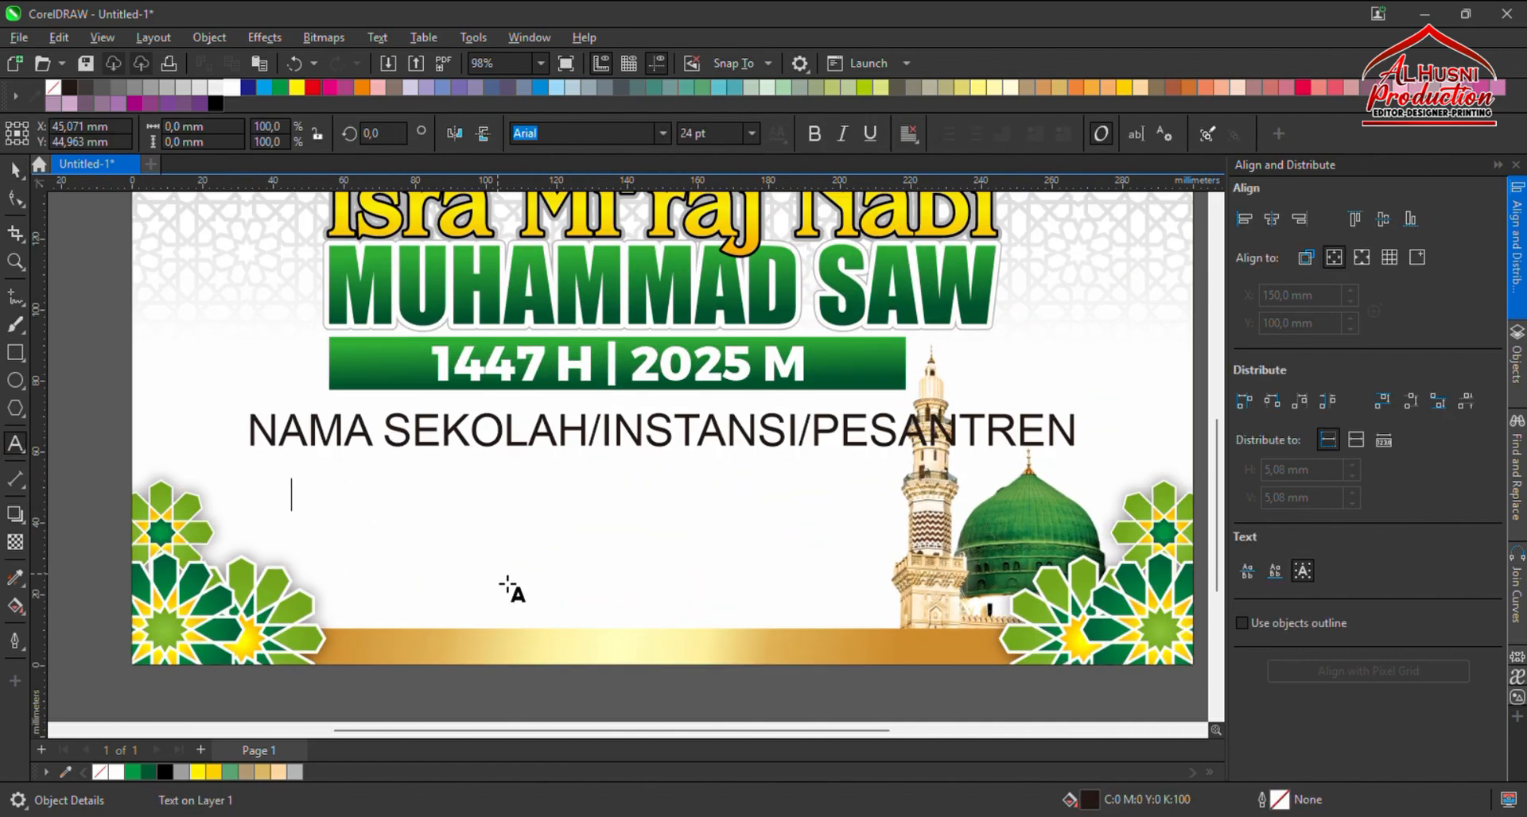
{"action": "type", "text": "MARI"}
{"action": "key", "text": "BackSpace"}
{"action": "key", "text": "BackSpace"}
{"action": "key", "text": "BackSpace"}
{"action": "key", "text": "BackSpace"}
{"action": "type", "text": "“mA"}
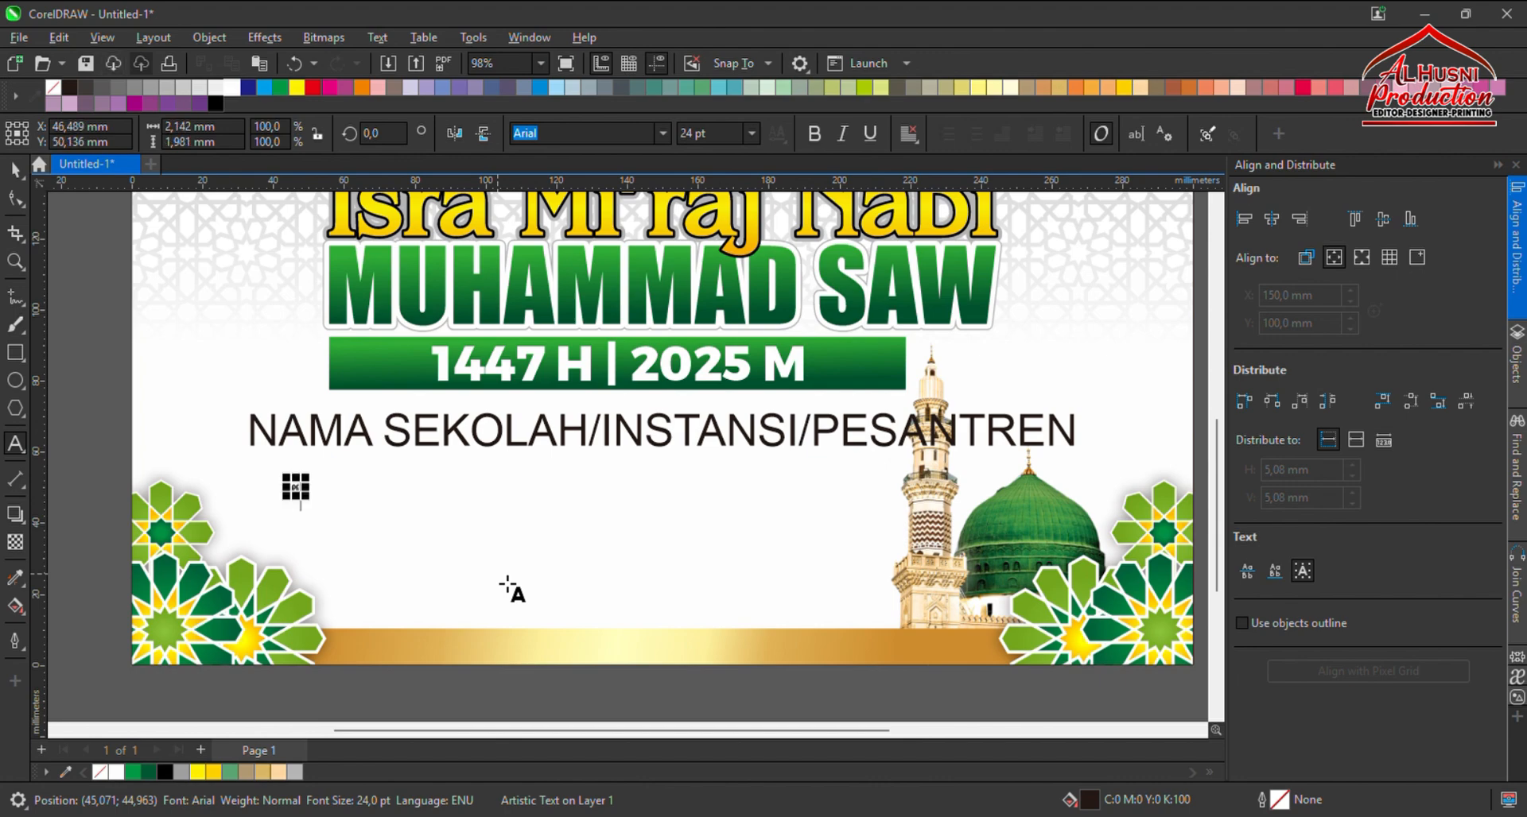
{"action": "key", "text": "BackSpace"}
{"action": "key", "text": "BackSpace"}
{"action": "key", "text": "BackSpace"}
{"action": "type", "text": "“Ma"}
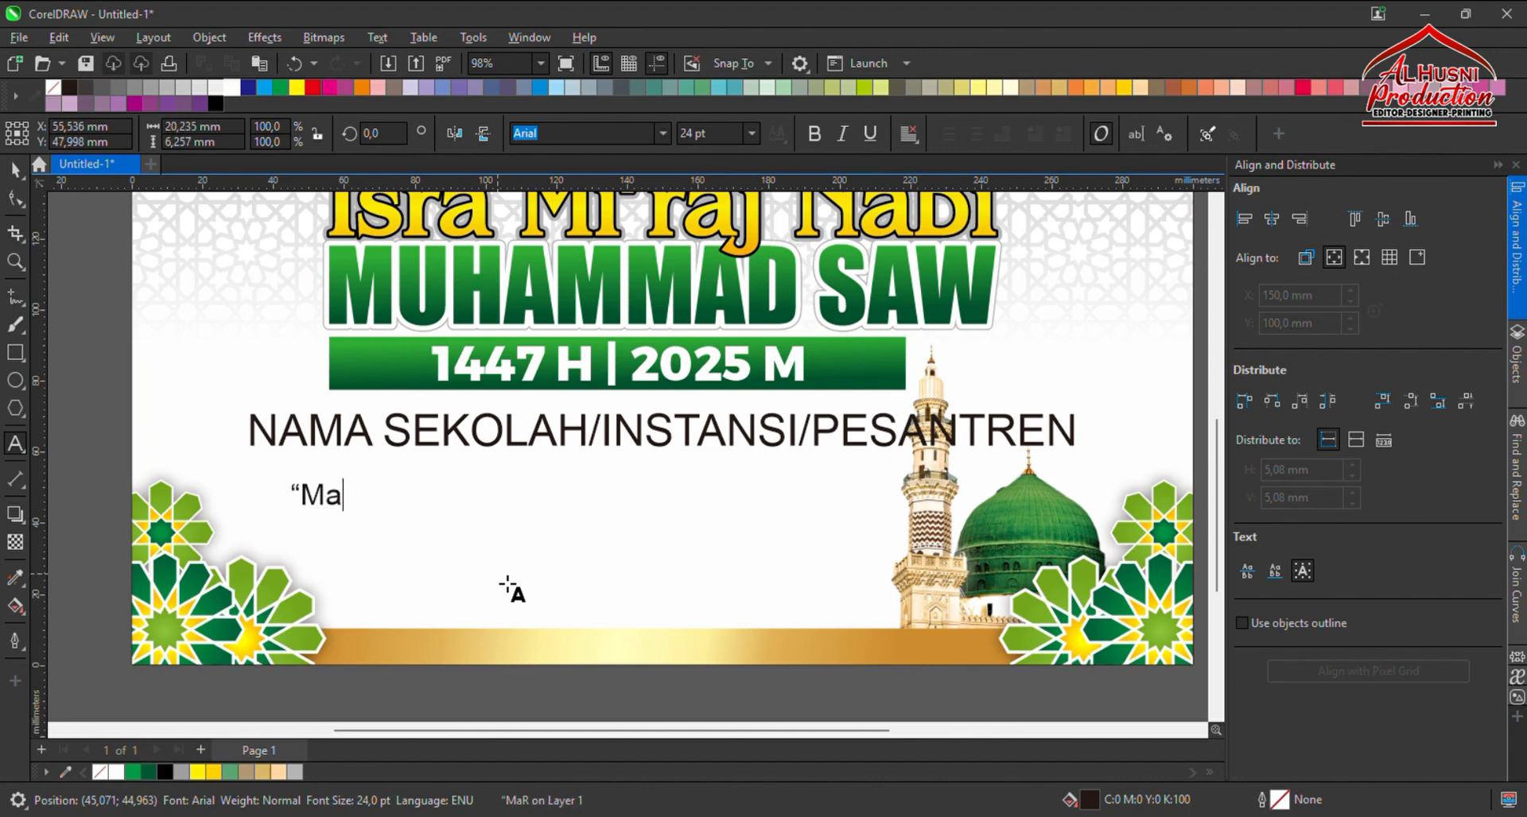
{"action": "type", "text": "ri dengan"}
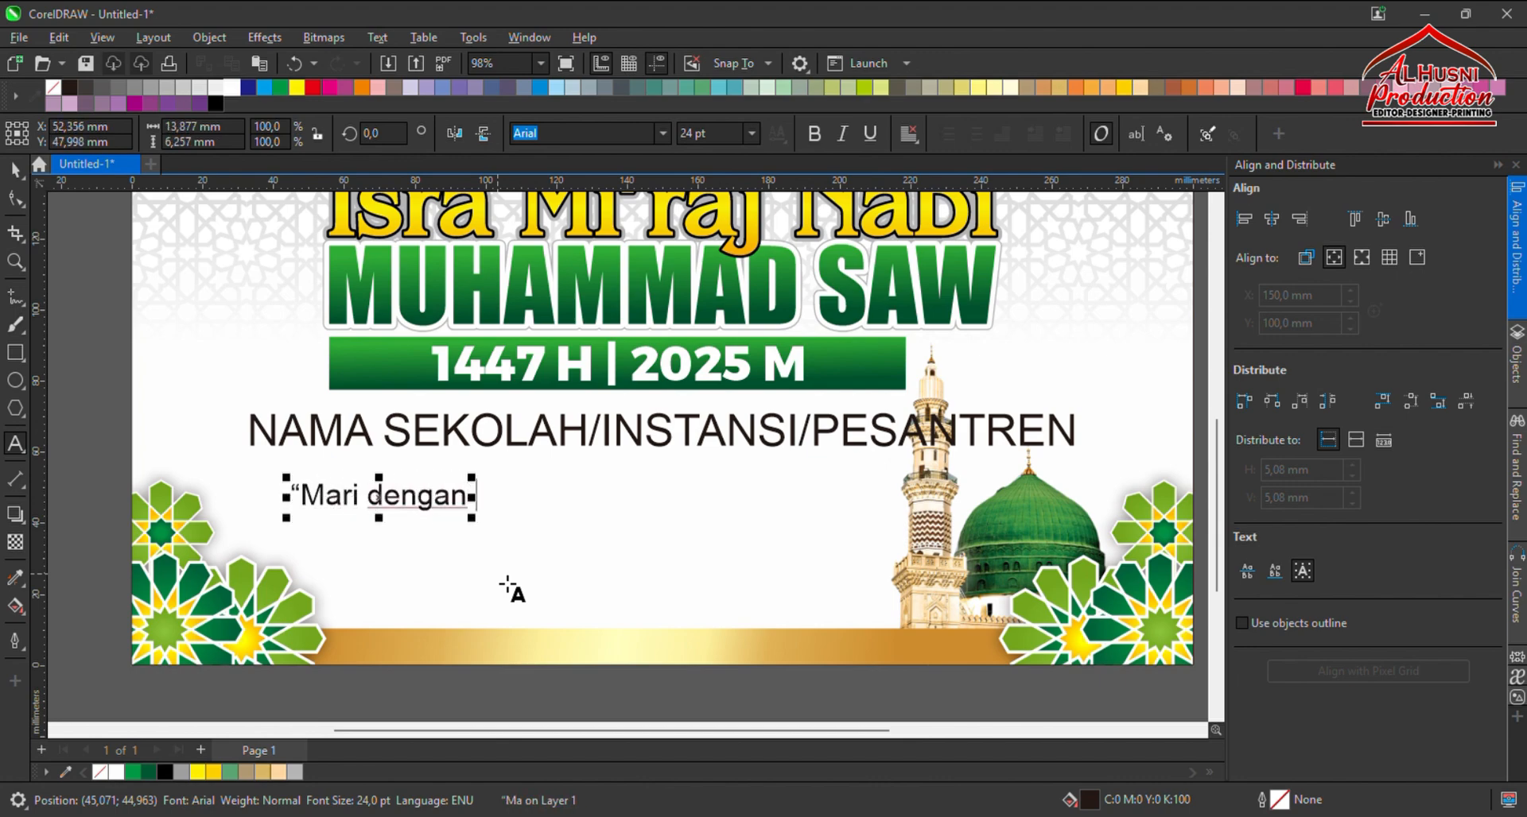
{"action": "type", "text": " momentum"}
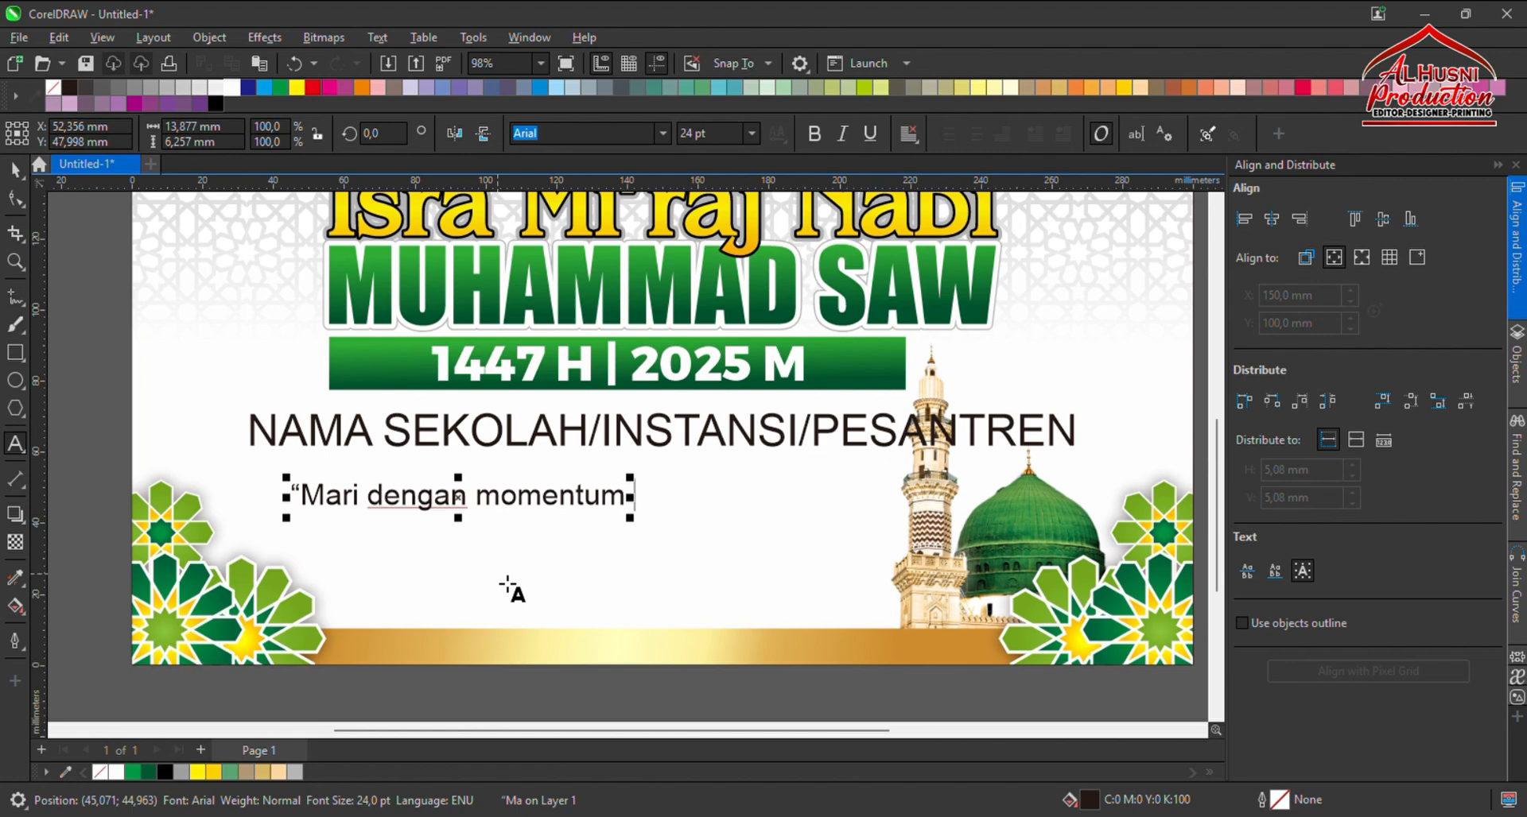
Continue the slogan's first line with "Isra Mi’raj ini kita tingkatkan".
{"action": "type", "text": " isr"}
{"action": "key", "text": "BackSpace"}
{"action": "key", "text": "BackSpace"}
{"action": "key", "text": "BackSpace"}
{"action": "type", "text": "I"}
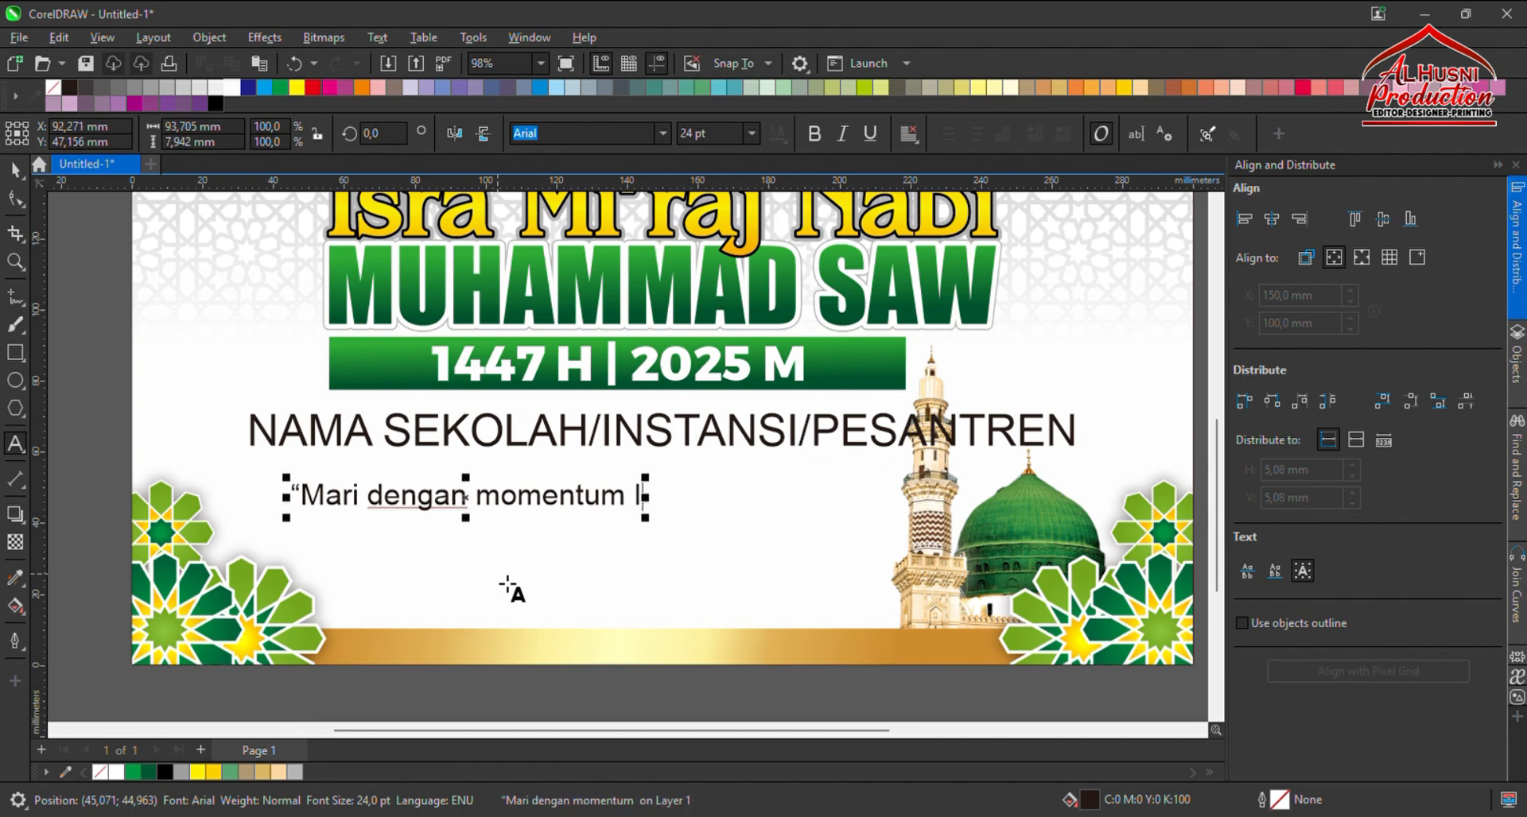
{"action": "type", "text": "sra Mi"}
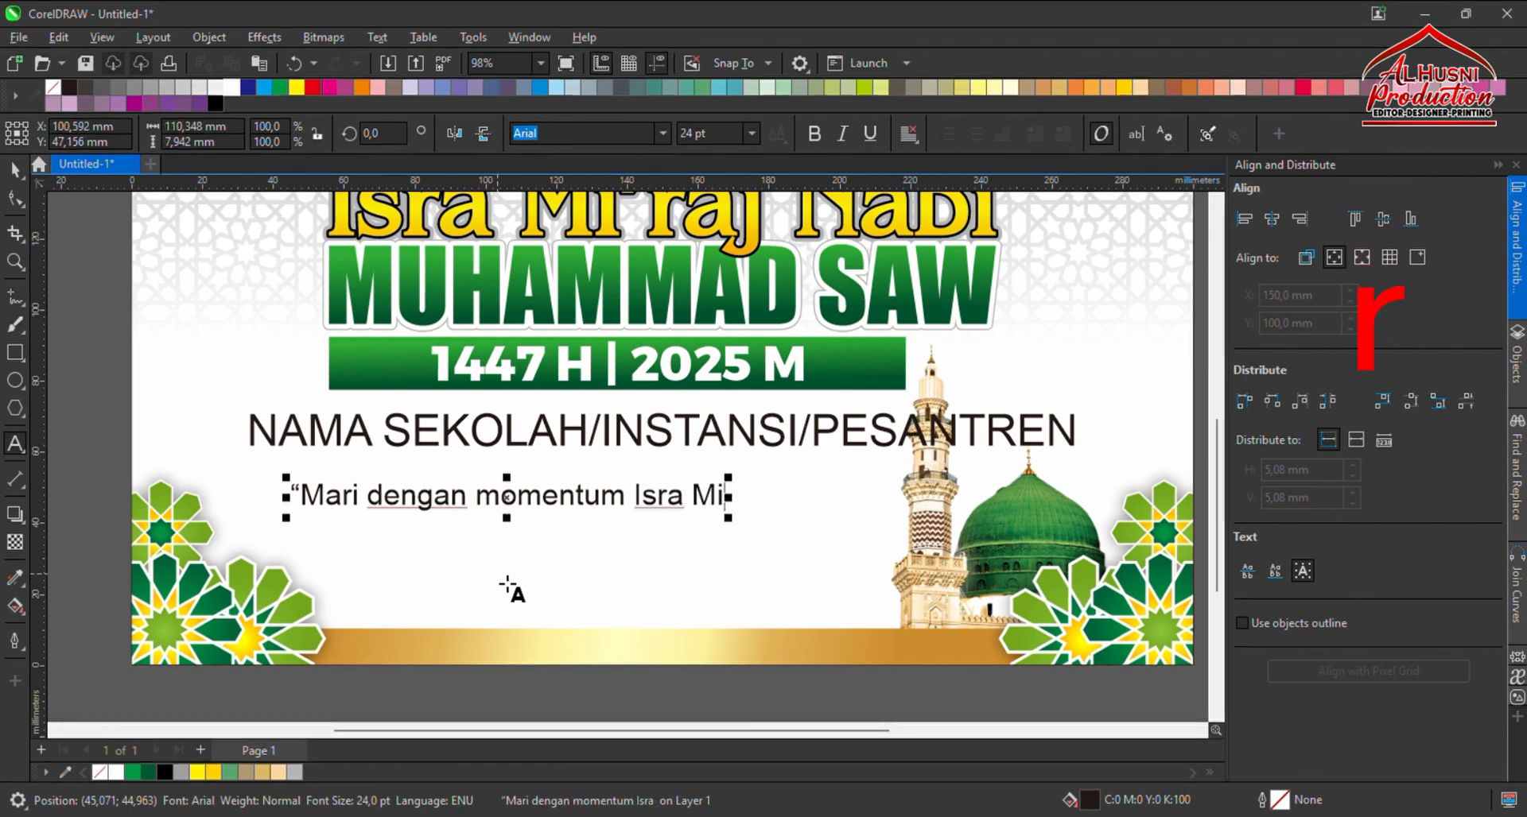
{"action": "type", "text": "'raj ini ki"}
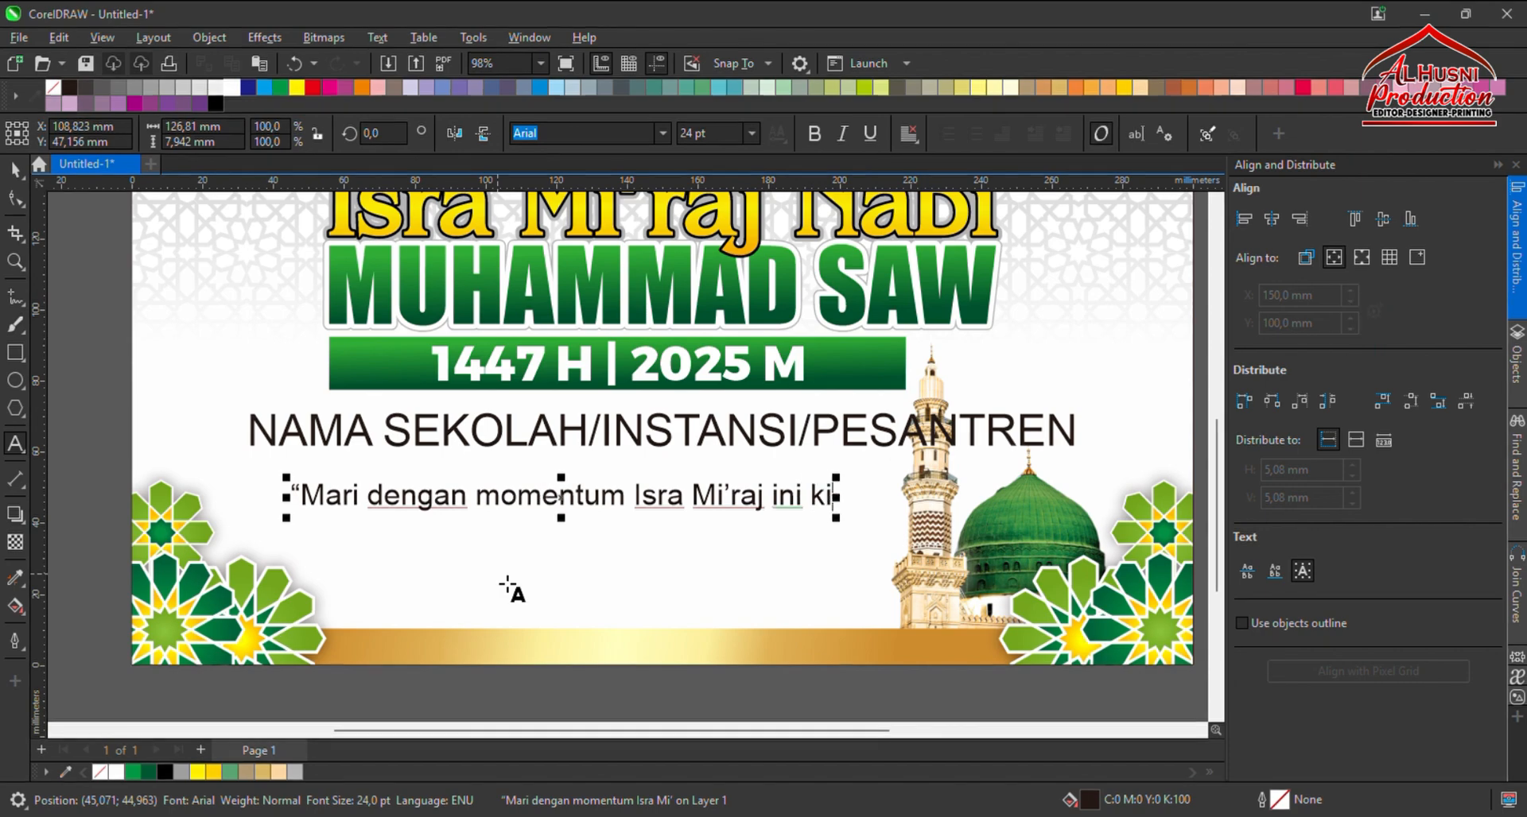
{"action": "type", "text": "ta"}
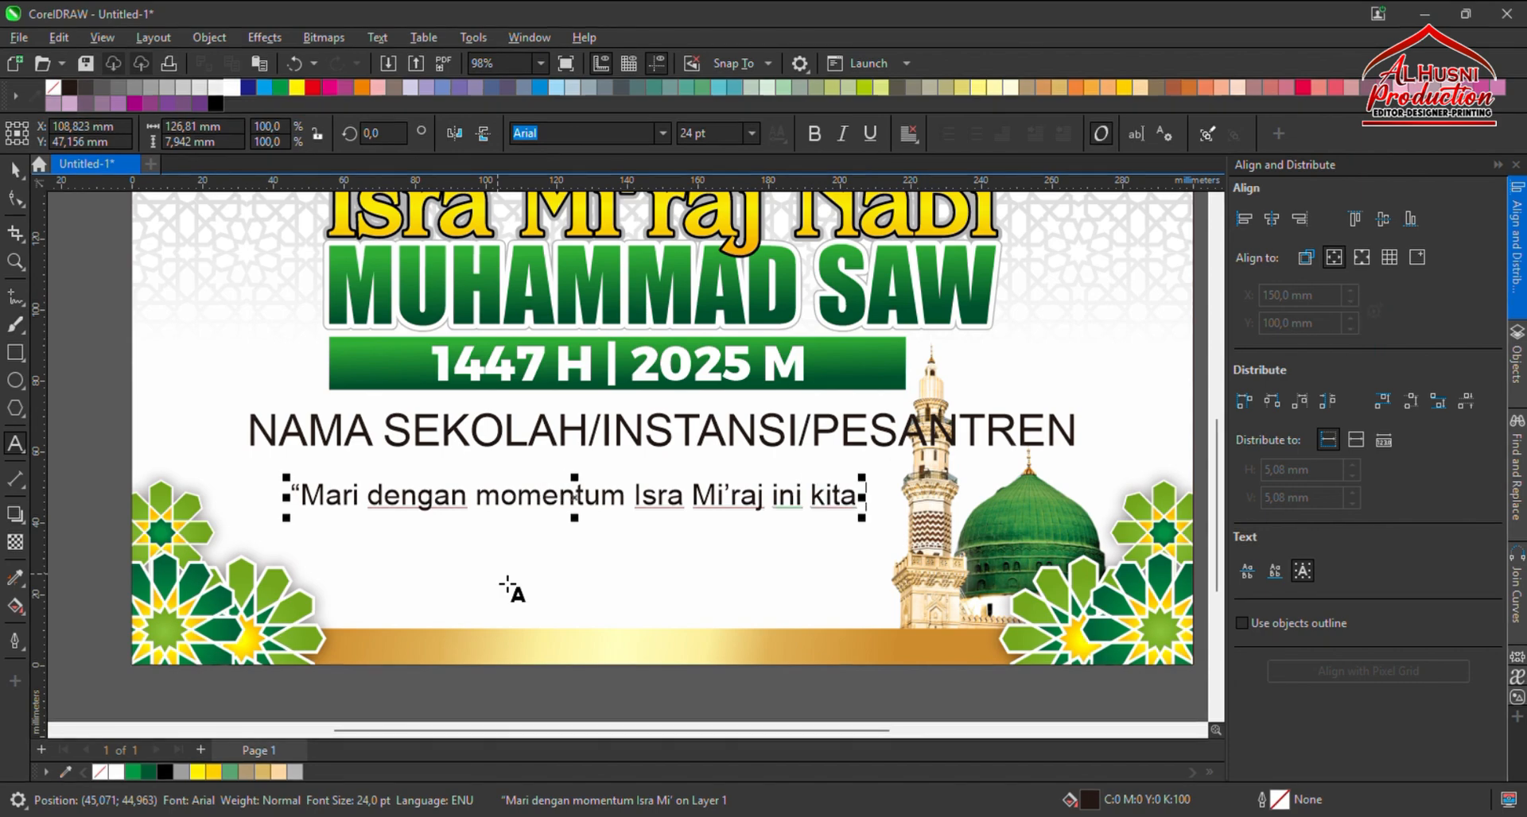
{"action": "type", "text": " tingka"}
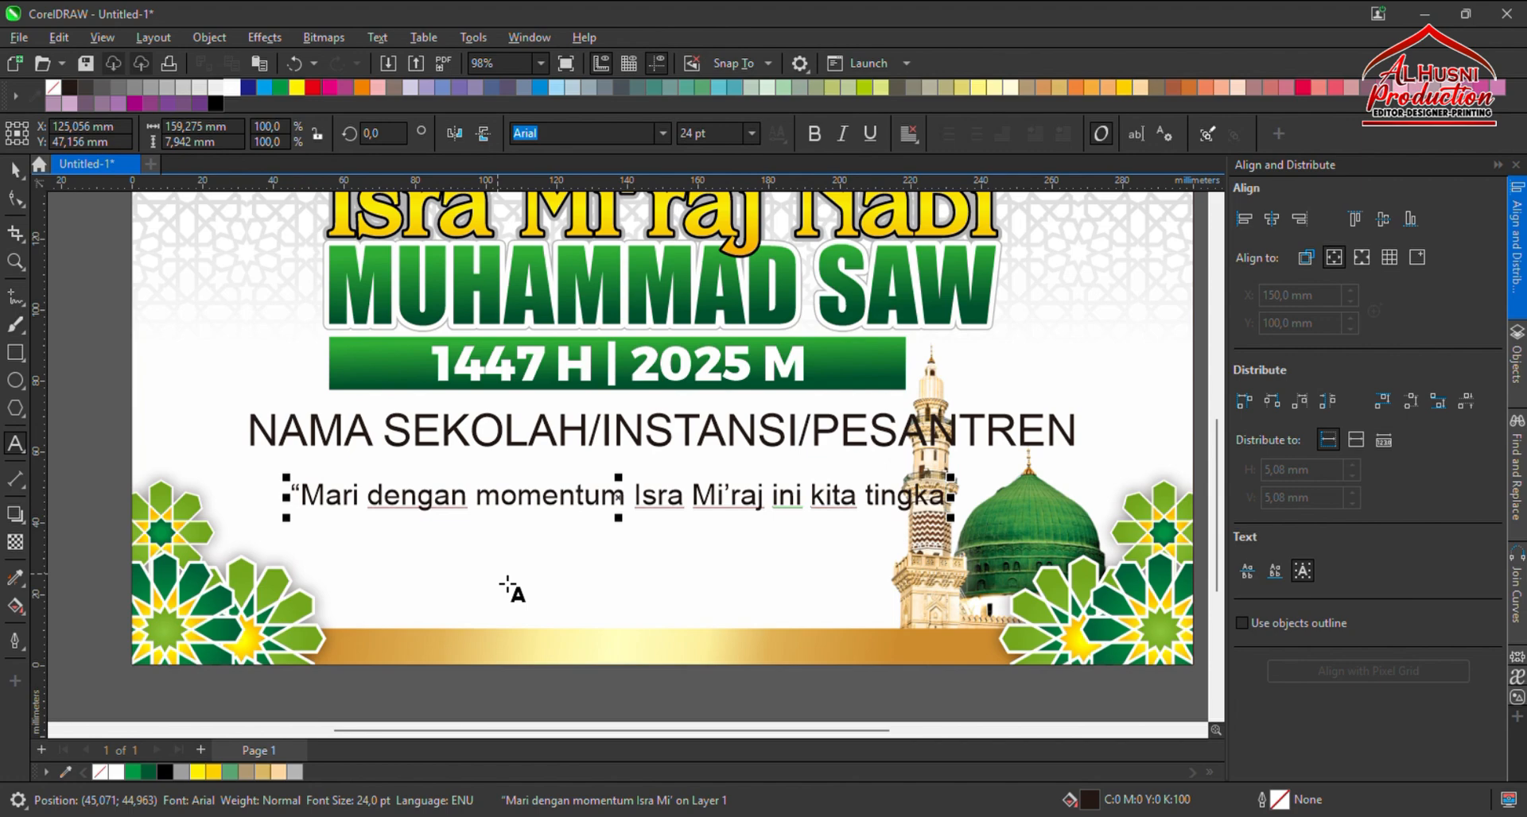
{"action": "type", "text": "tkan"}
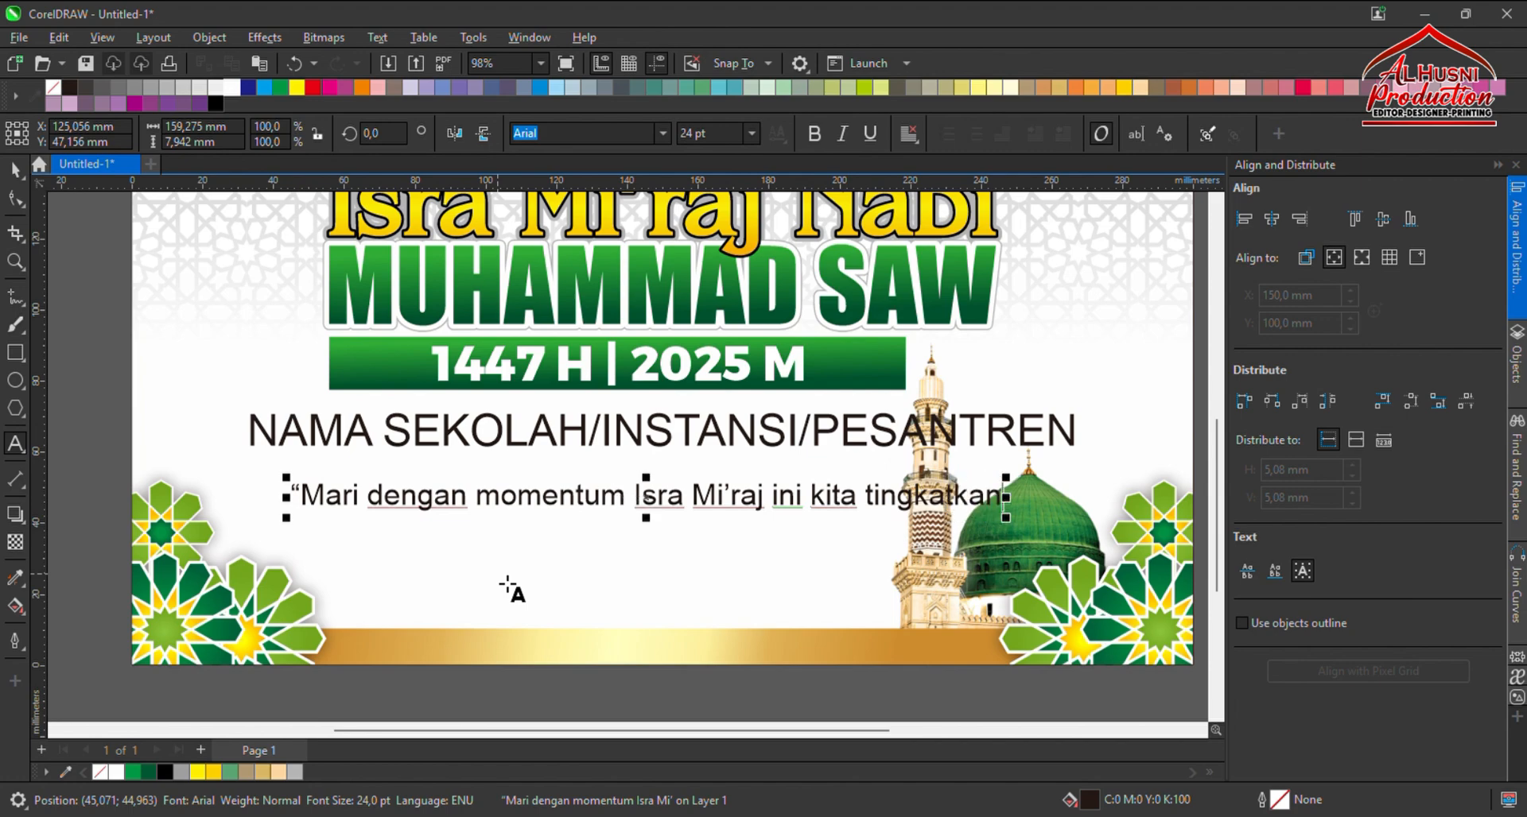
Add the slogan's second line "semangat ibadah kita menuju Ketaqwaan yang Lillah”" and finish editing the text.
{"action": "key", "text": "Return"}
{"action": "type", "text": "se"}
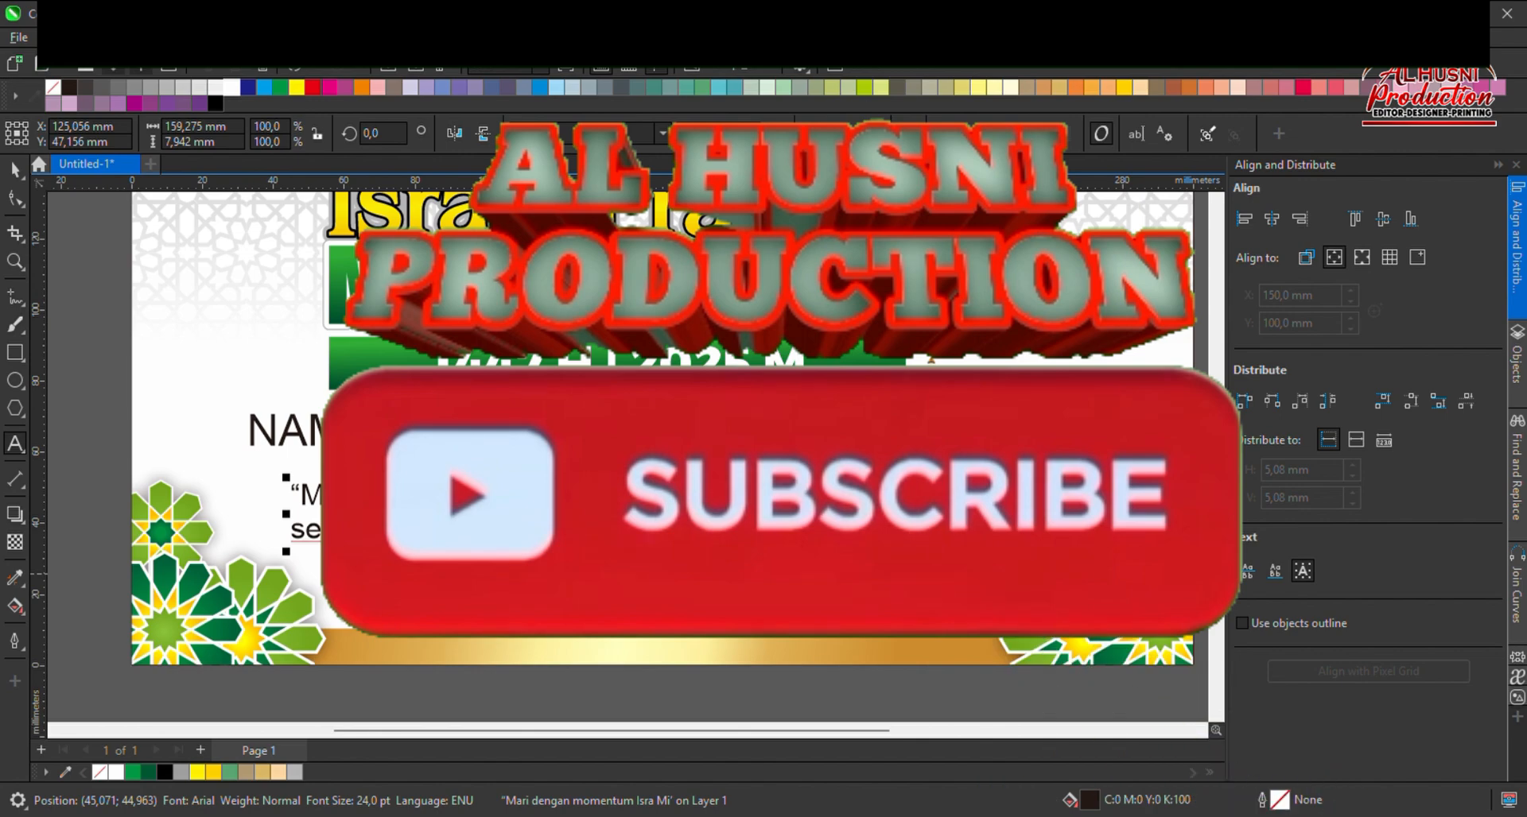
{"action": "type", "text": "mangat ibadah"}
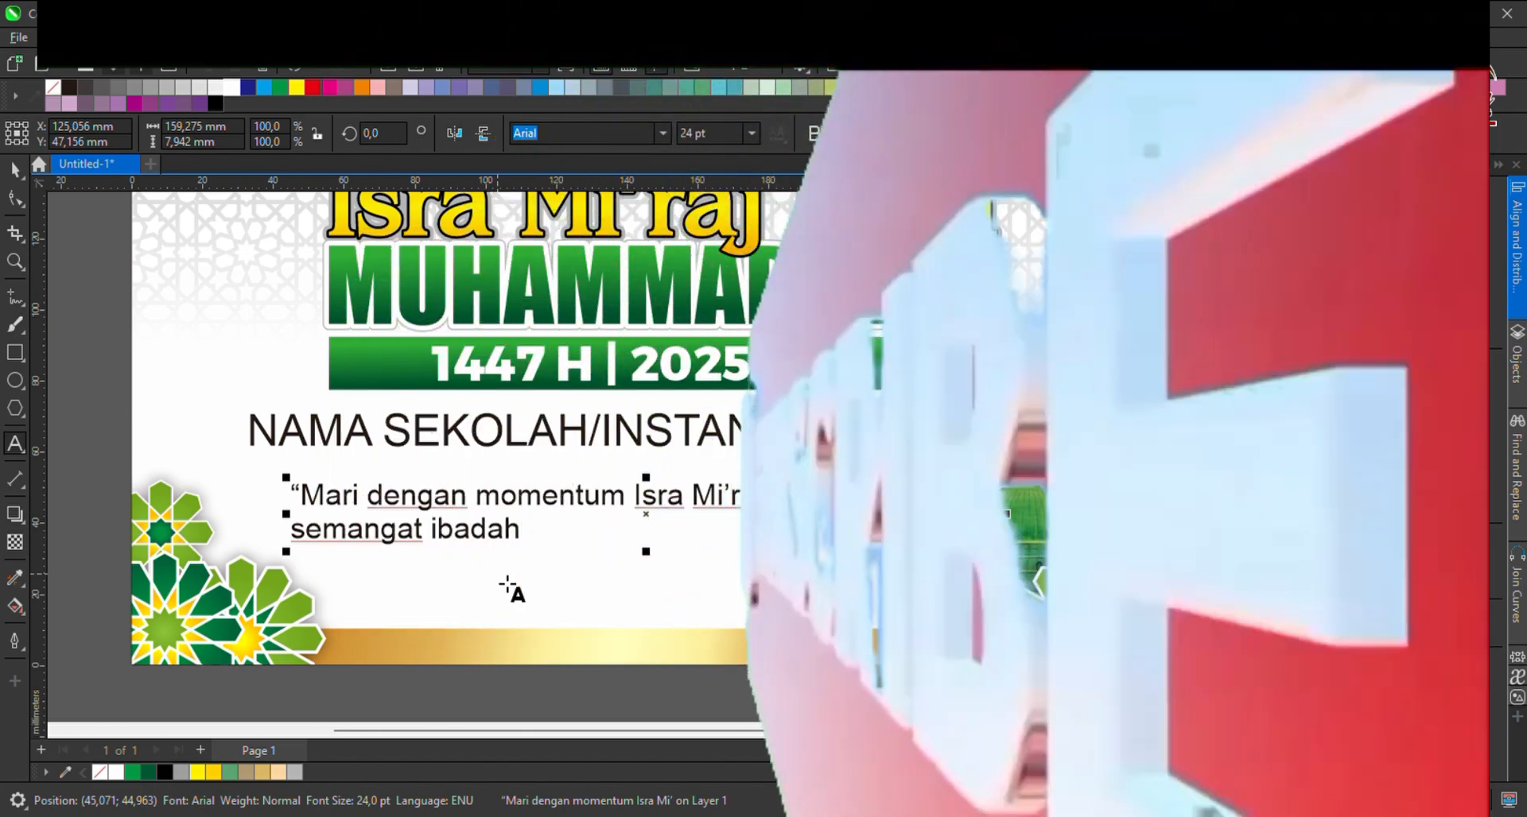
{"action": "type", "text": " men"}
{"action": "key", "text": "BackSpace"}
{"action": "key", "text": "BackSpace"}
{"action": "key", "text": "BackSpace"}
{"action": "type", "text": "kita"}
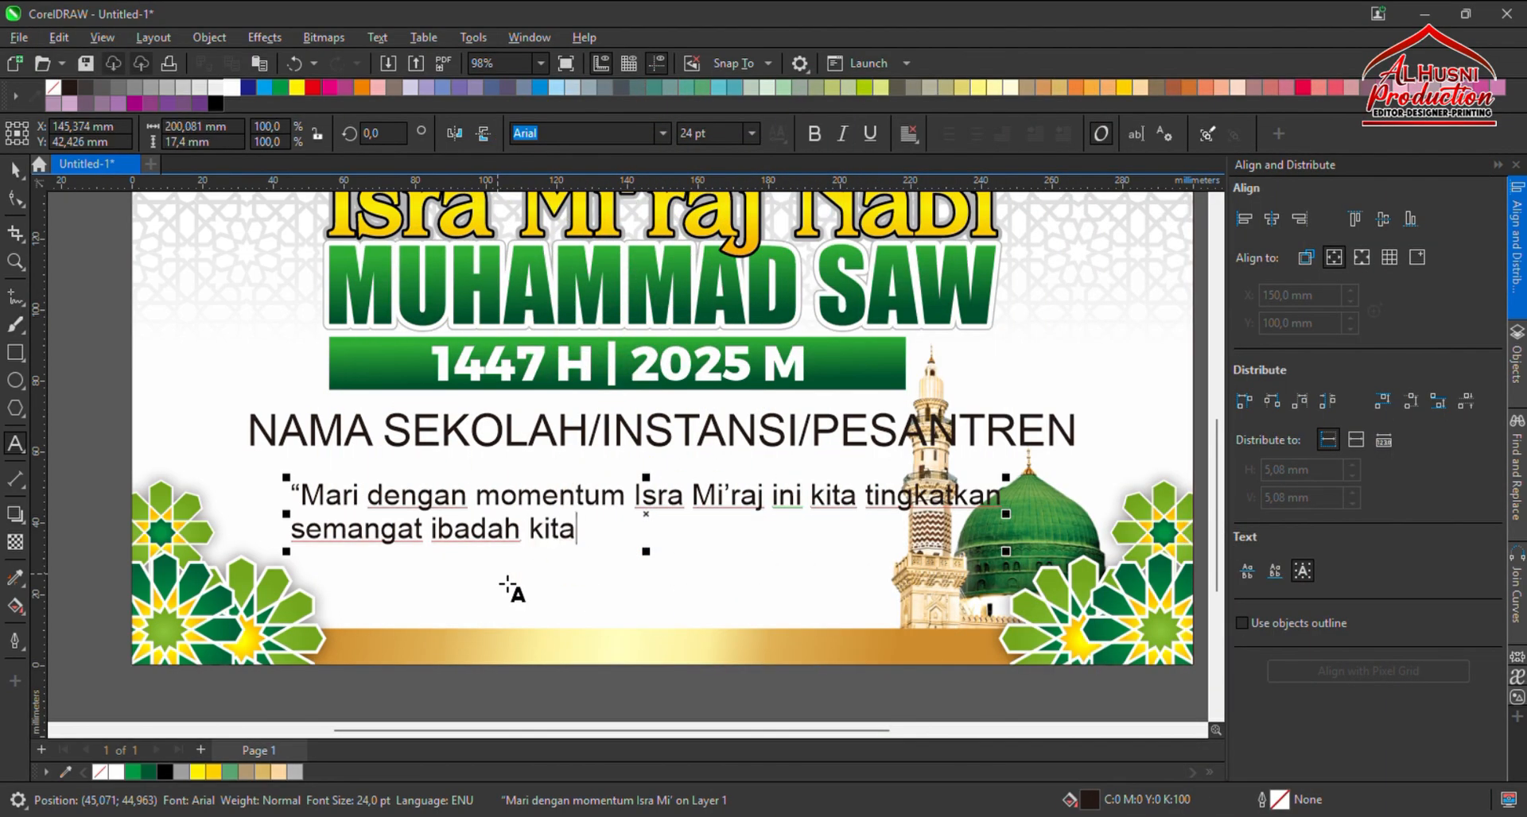
{"action": "type", "text": " men"}
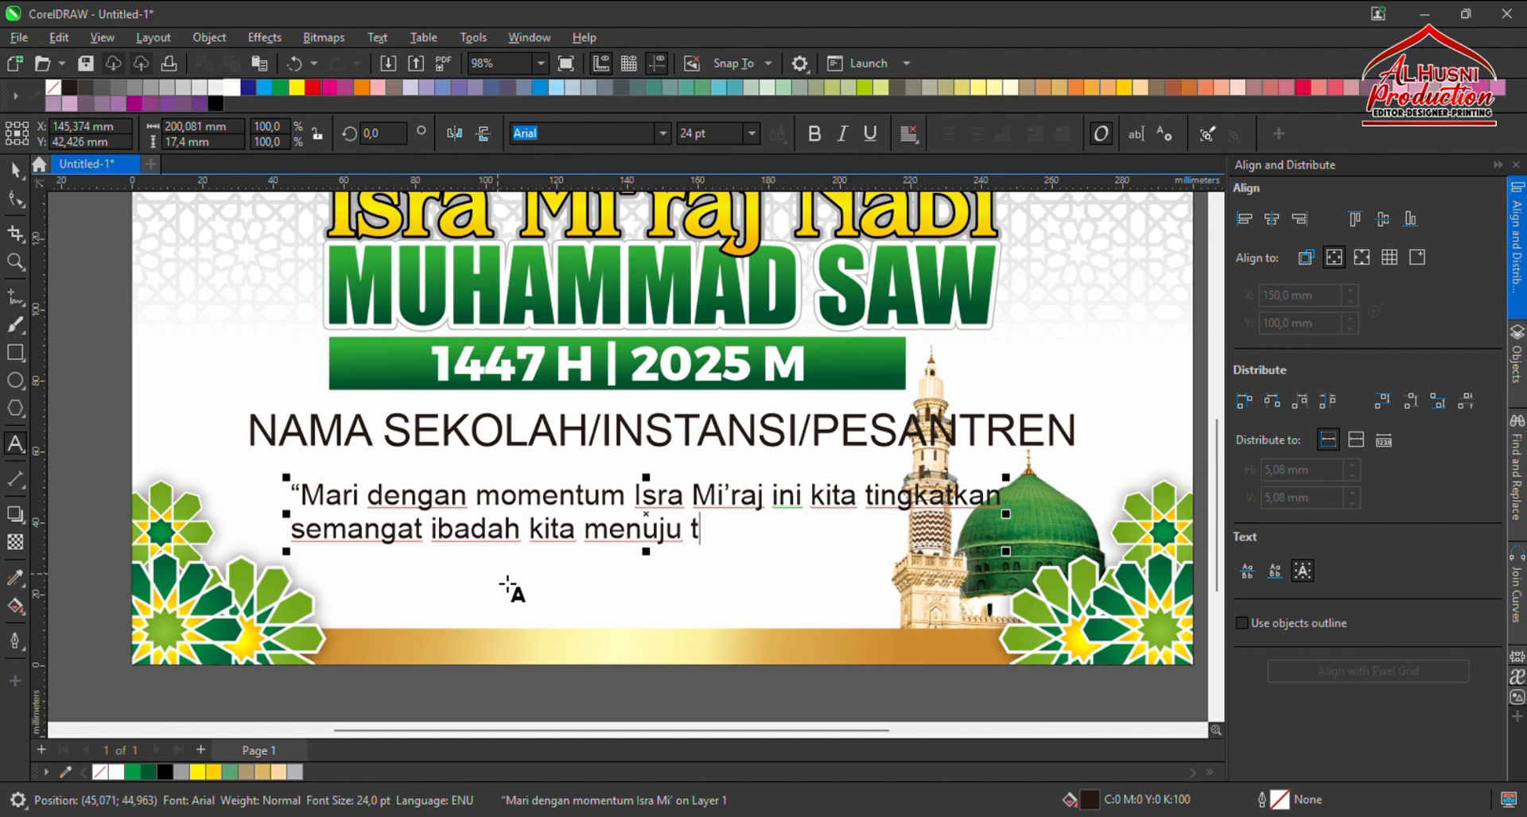
{"action": "type", "text": "uju Ketaqwaan yang"}
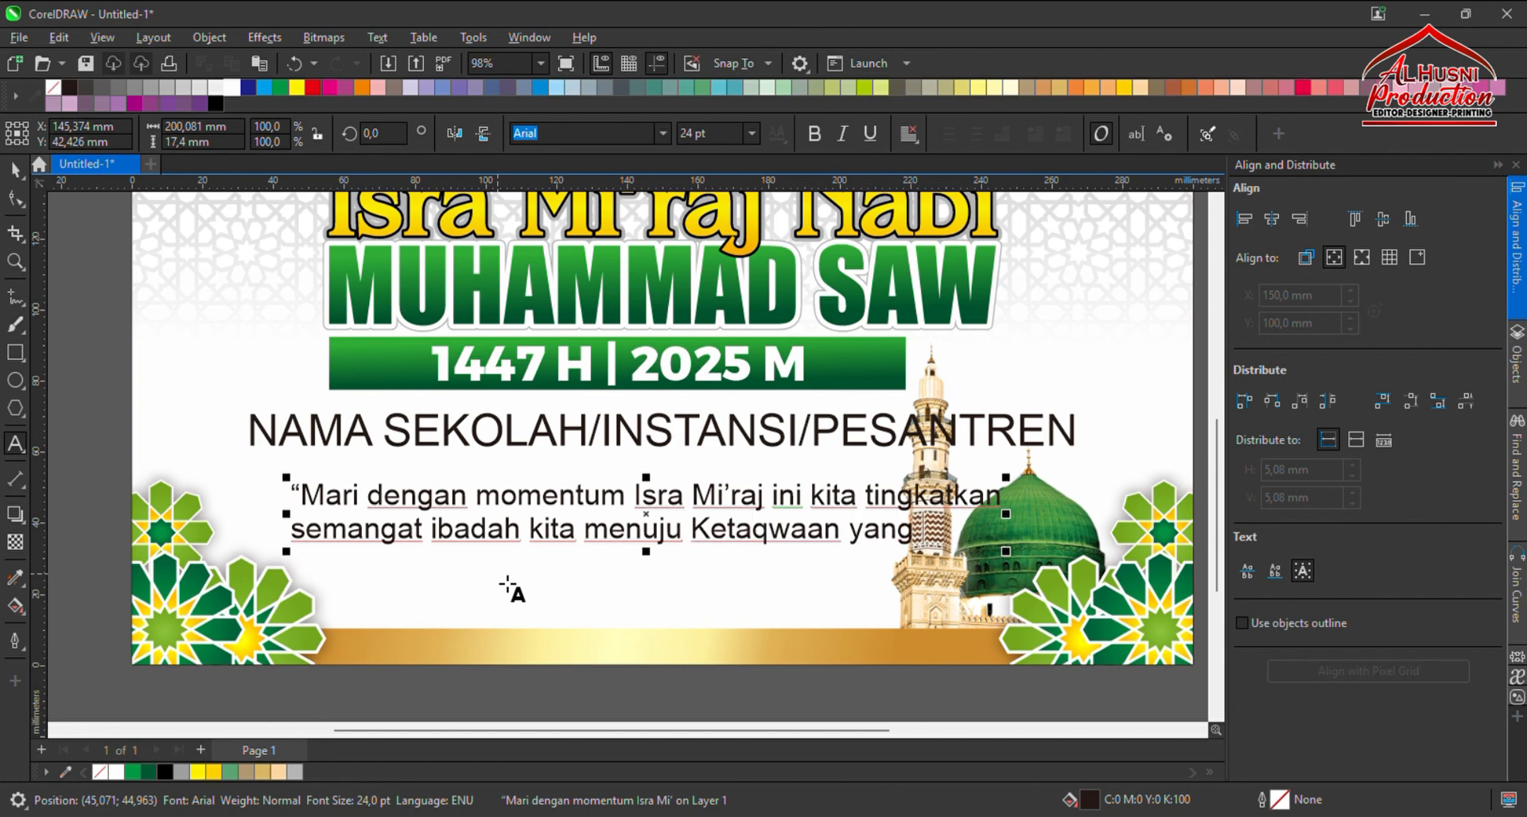
{"action": "type", "text": " Lillah"}
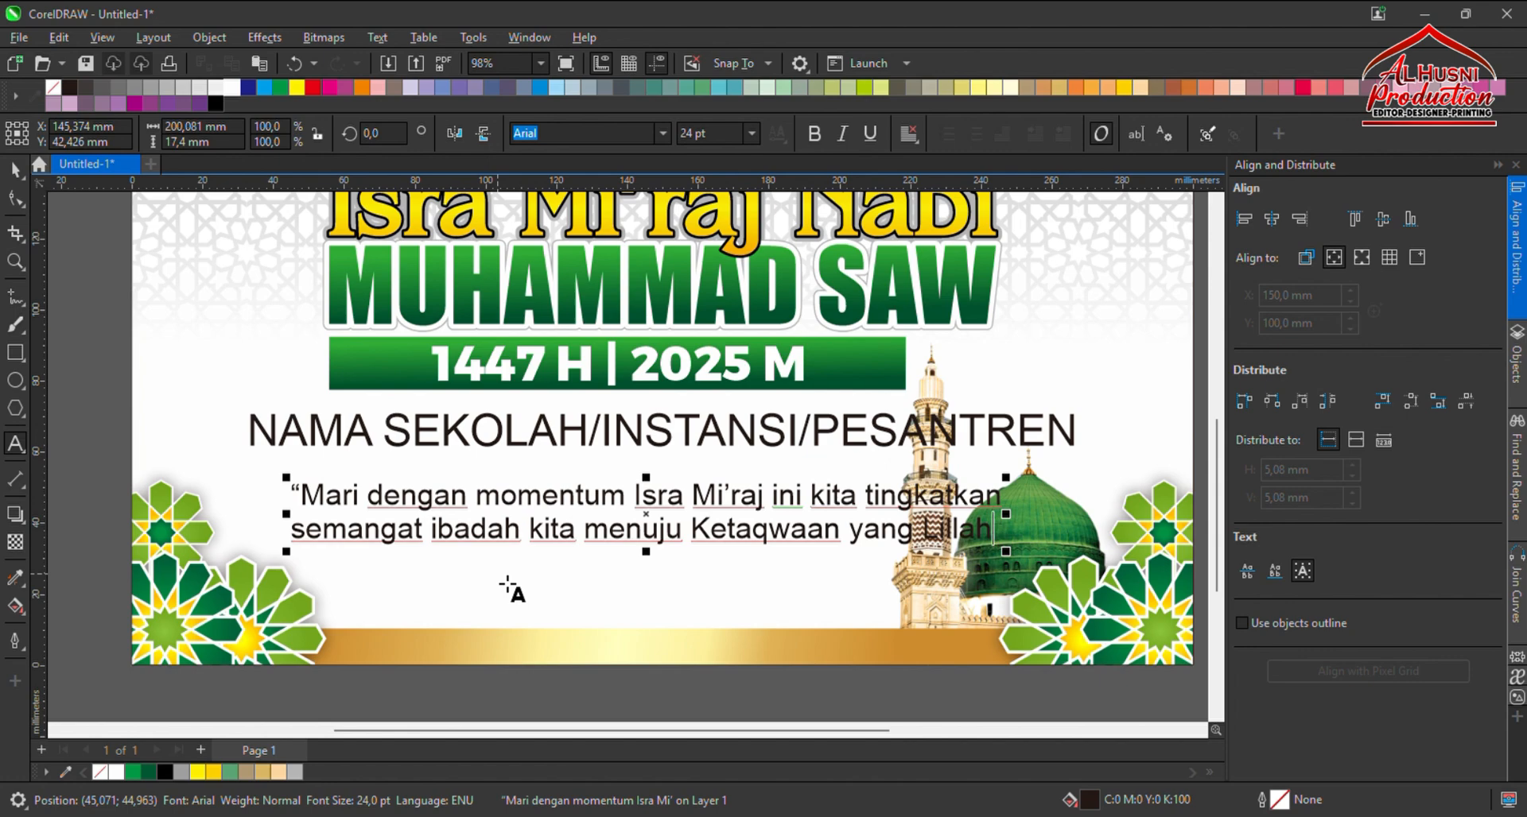
{"action": "type", "text": "”"}
{"action": "key", "text": "ctrl+space"}
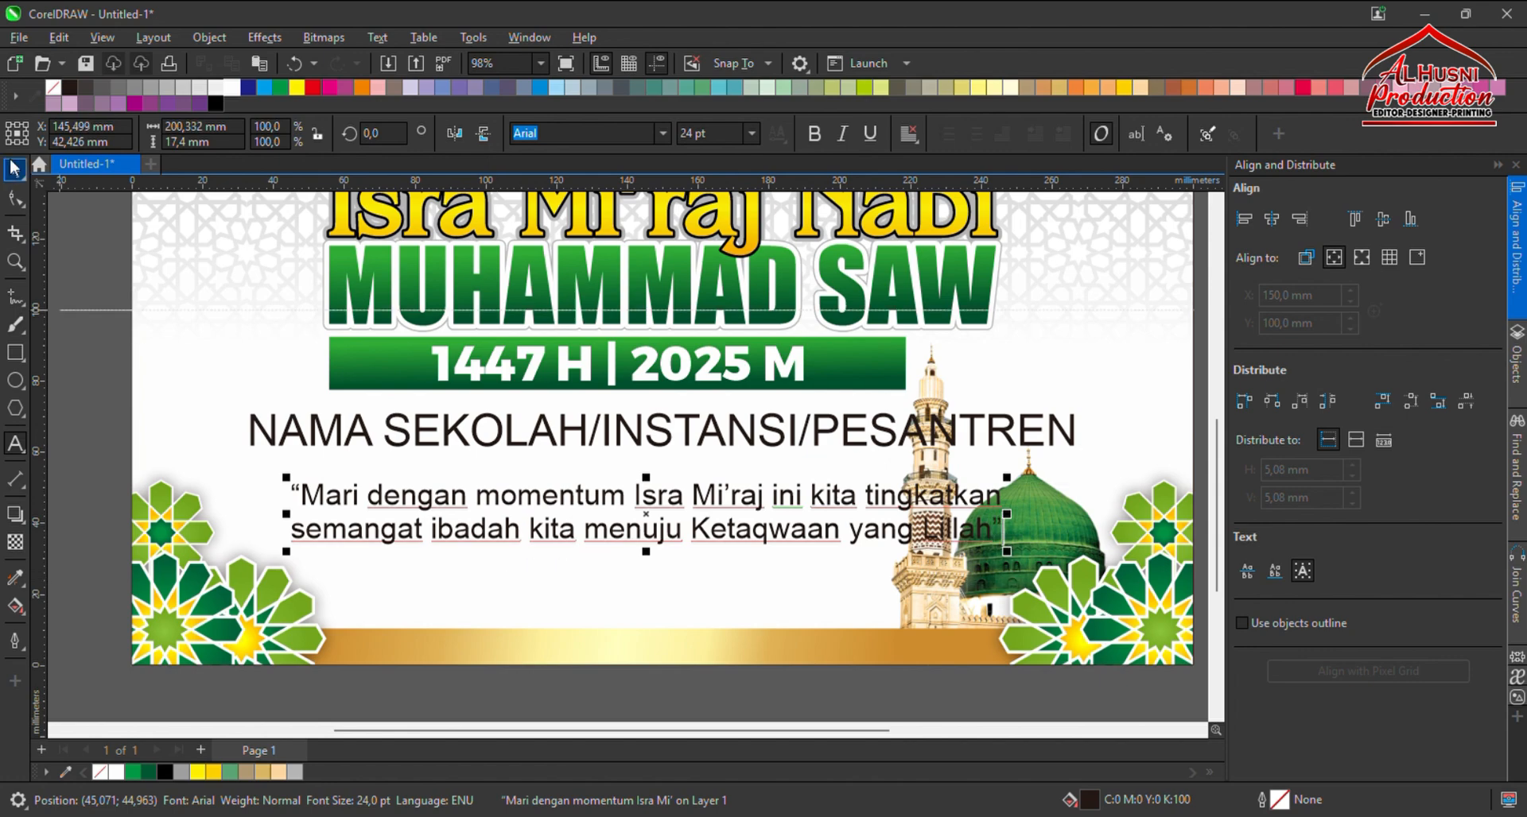
Make the slogan italic and centre-aligned, and shrink it to about 17.2 pt so it clears the minaret.
{"action": "left_click", "coordinate": [841, 136]}
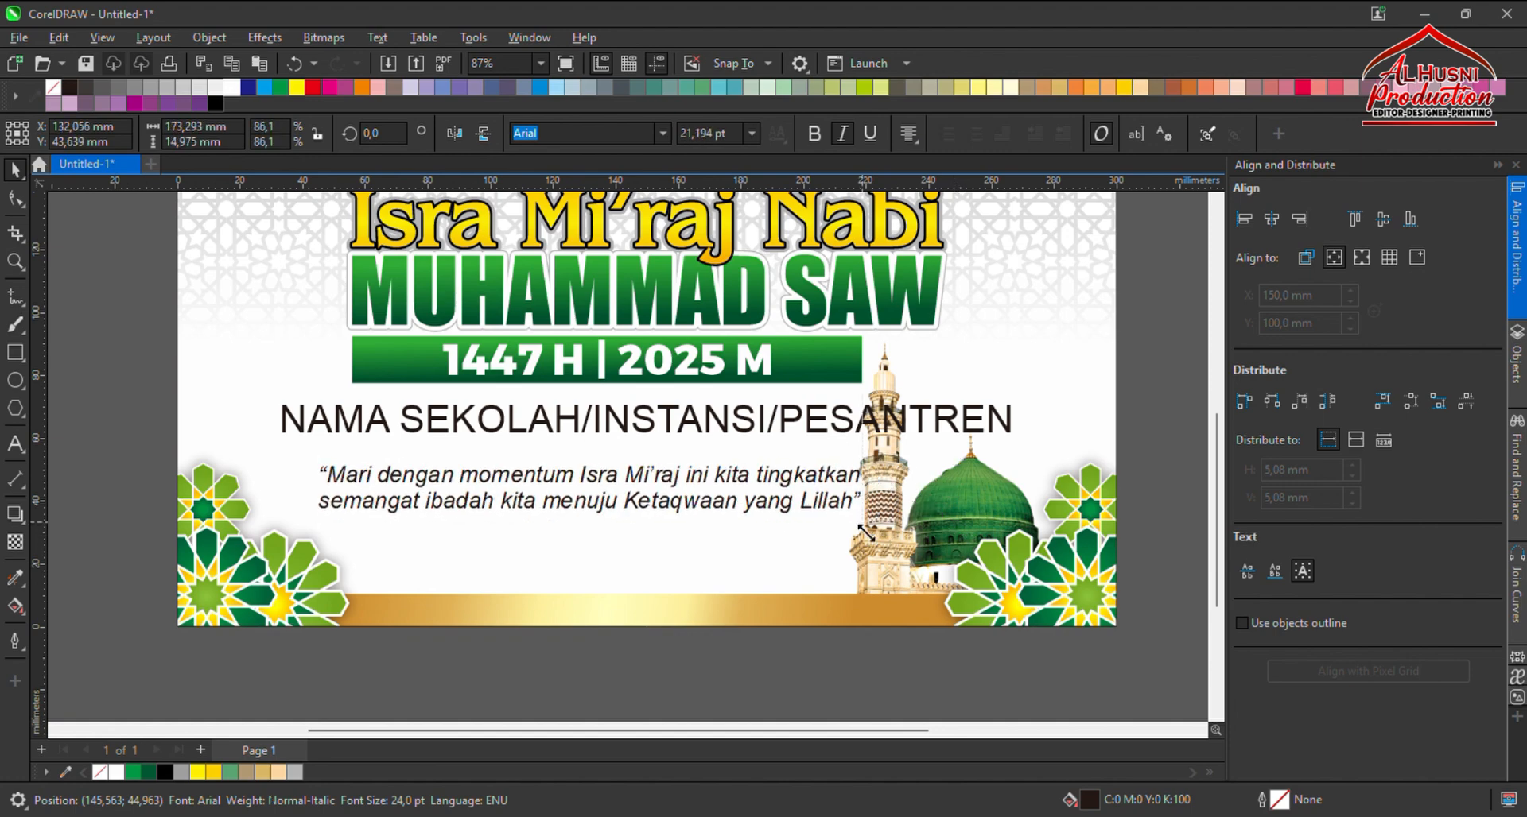
{"action": "left_click_drag", "start_coordinate": [955, 526], "coordinate": [777, 511]}
{"action": "scroll", "coordinate": [587, 487], "scroll_direction": "up", "scroll_amount": 2}
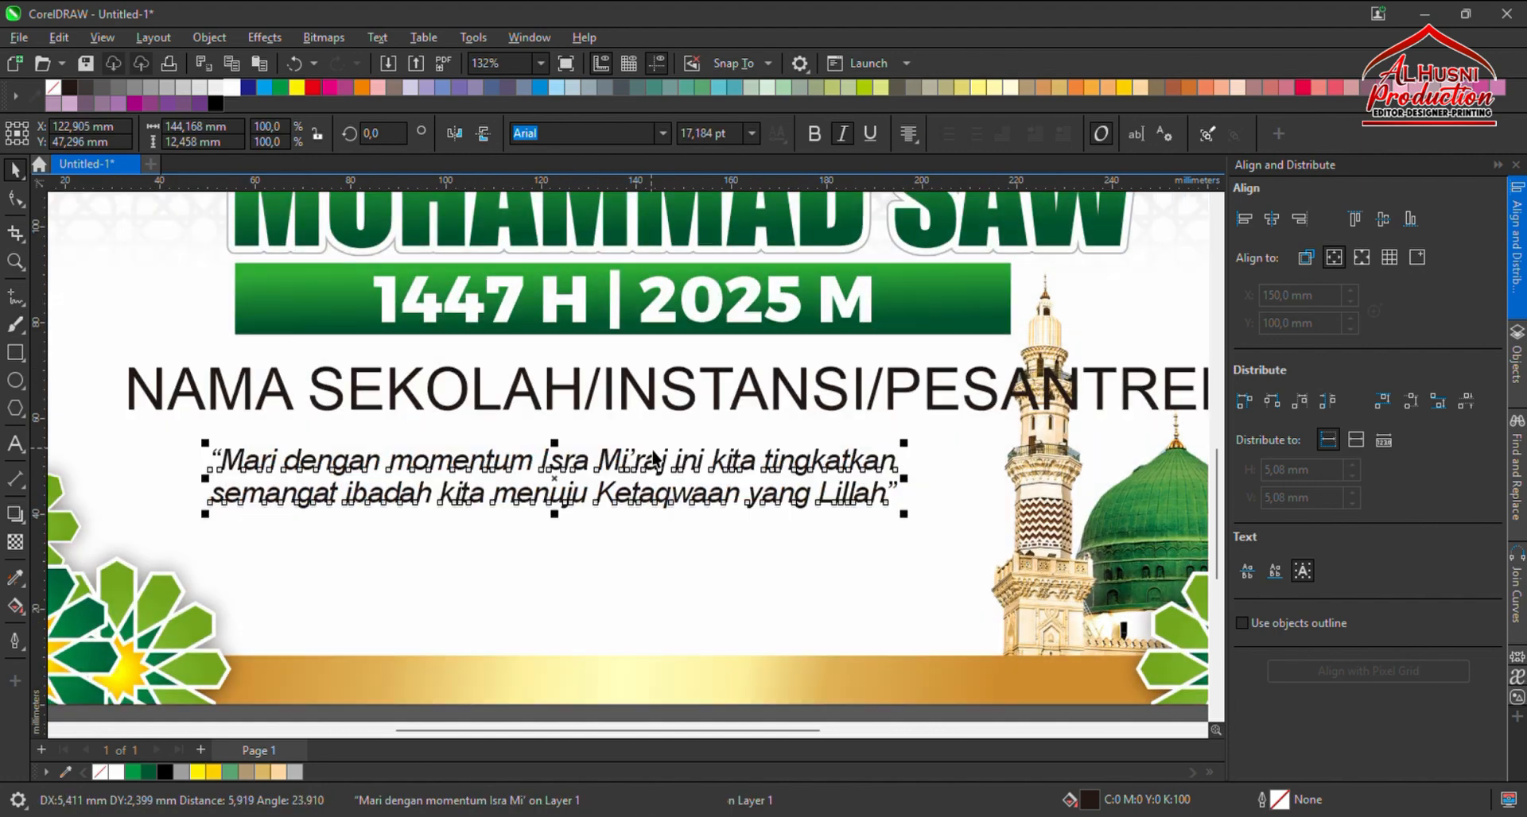
Set the slogan in the Balloon font and enlarge it to about 20.3 pt.
{"action": "left_click", "coordinate": [729, 453]}
{"action": "left_click_drag", "start_coordinate": [912, 516], "coordinate": [976, 526]}
{"action": "scroll", "coordinate": [654, 435], "scroll_direction": "down", "scroll_amount": 3}
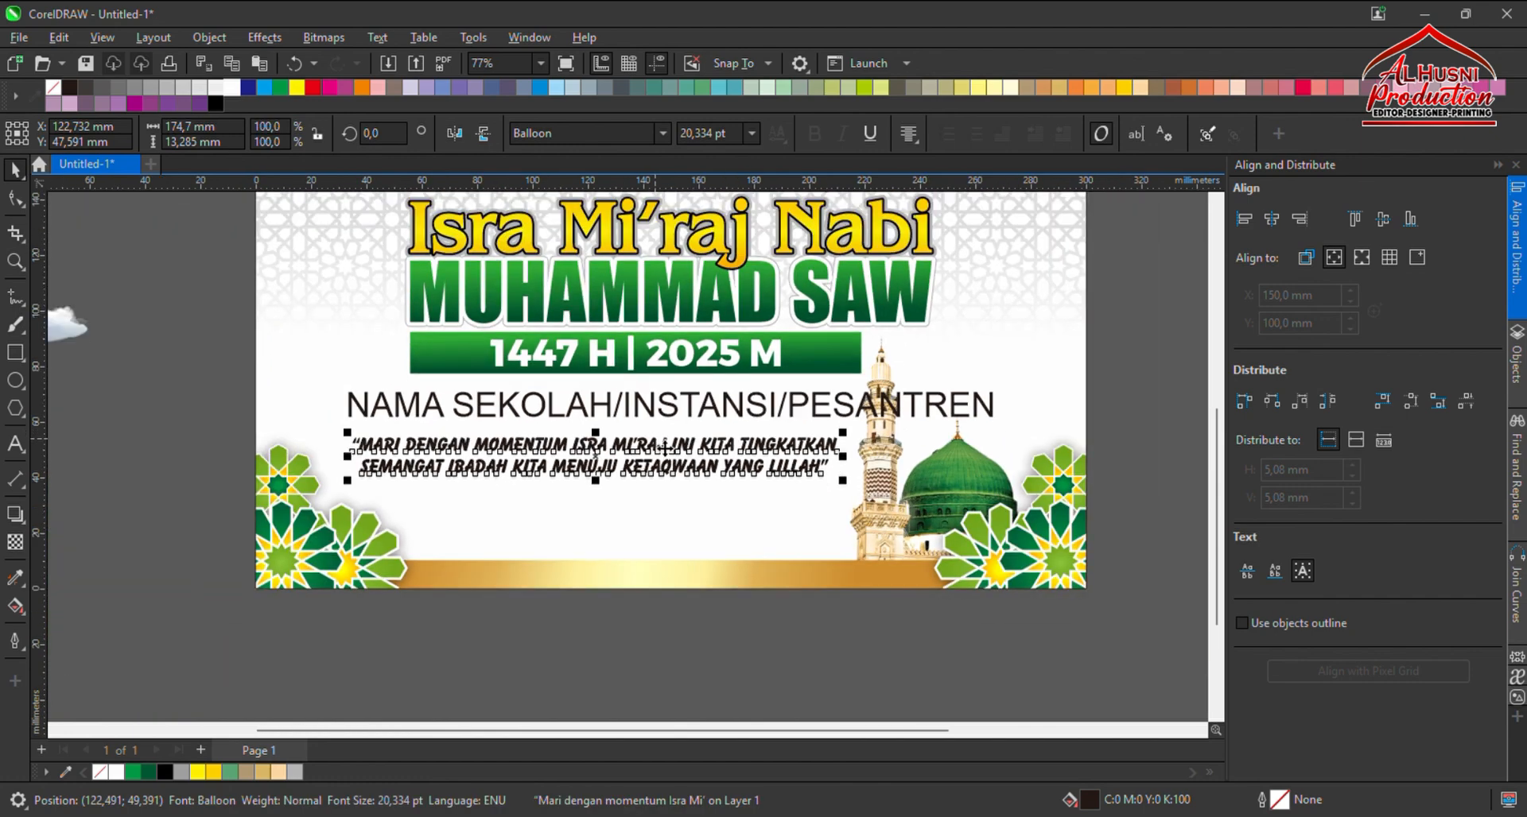
{"action": "left_click", "coordinate": [477, 488]}
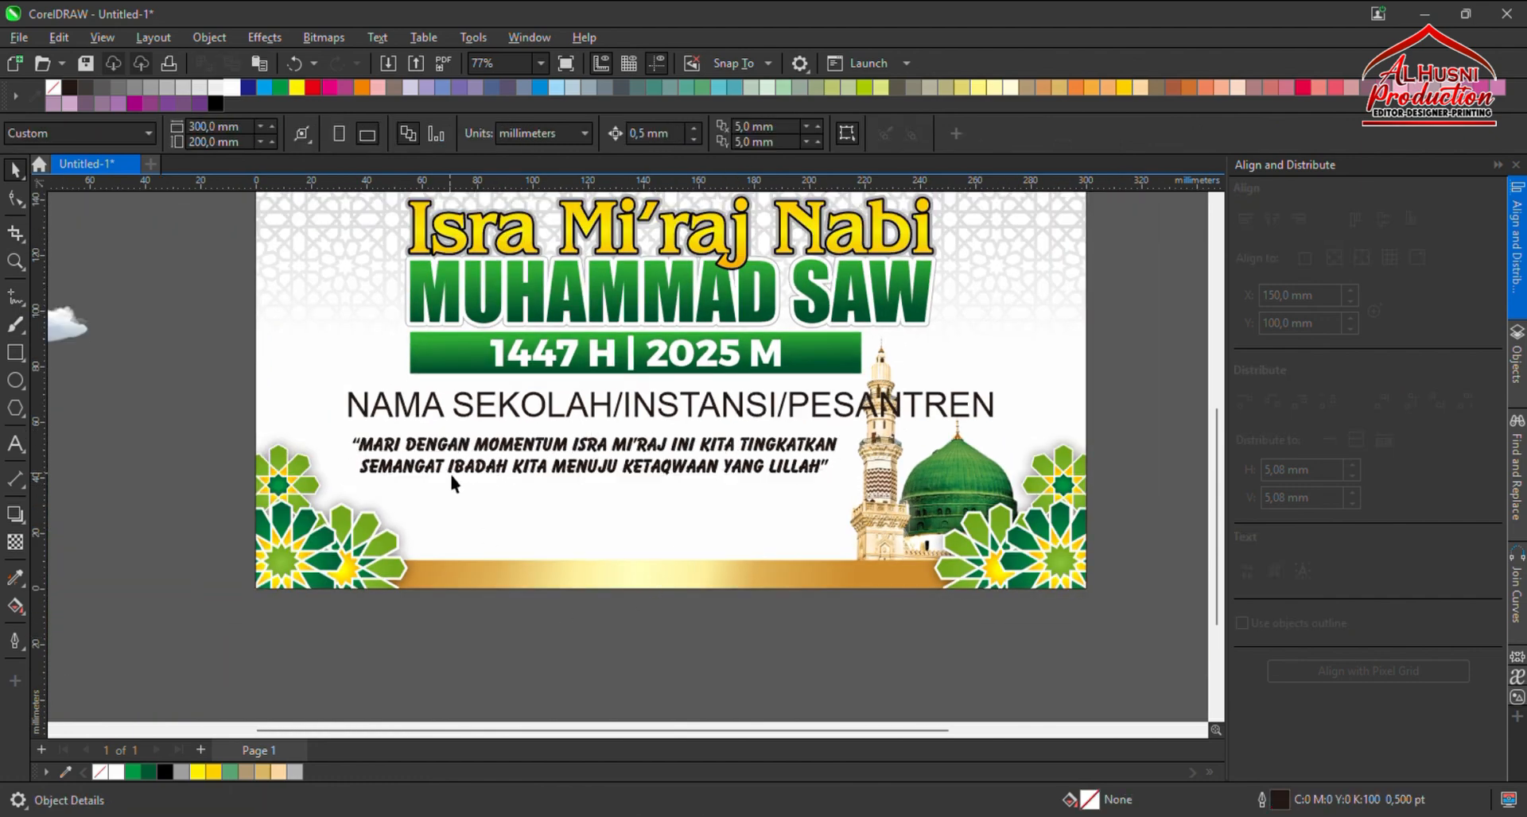
Fill the two-line slogan text with black and deselect it.
{"action": "left_click", "coordinate": [522, 470]}
{"action": "left_click", "coordinate": [215, 104]}
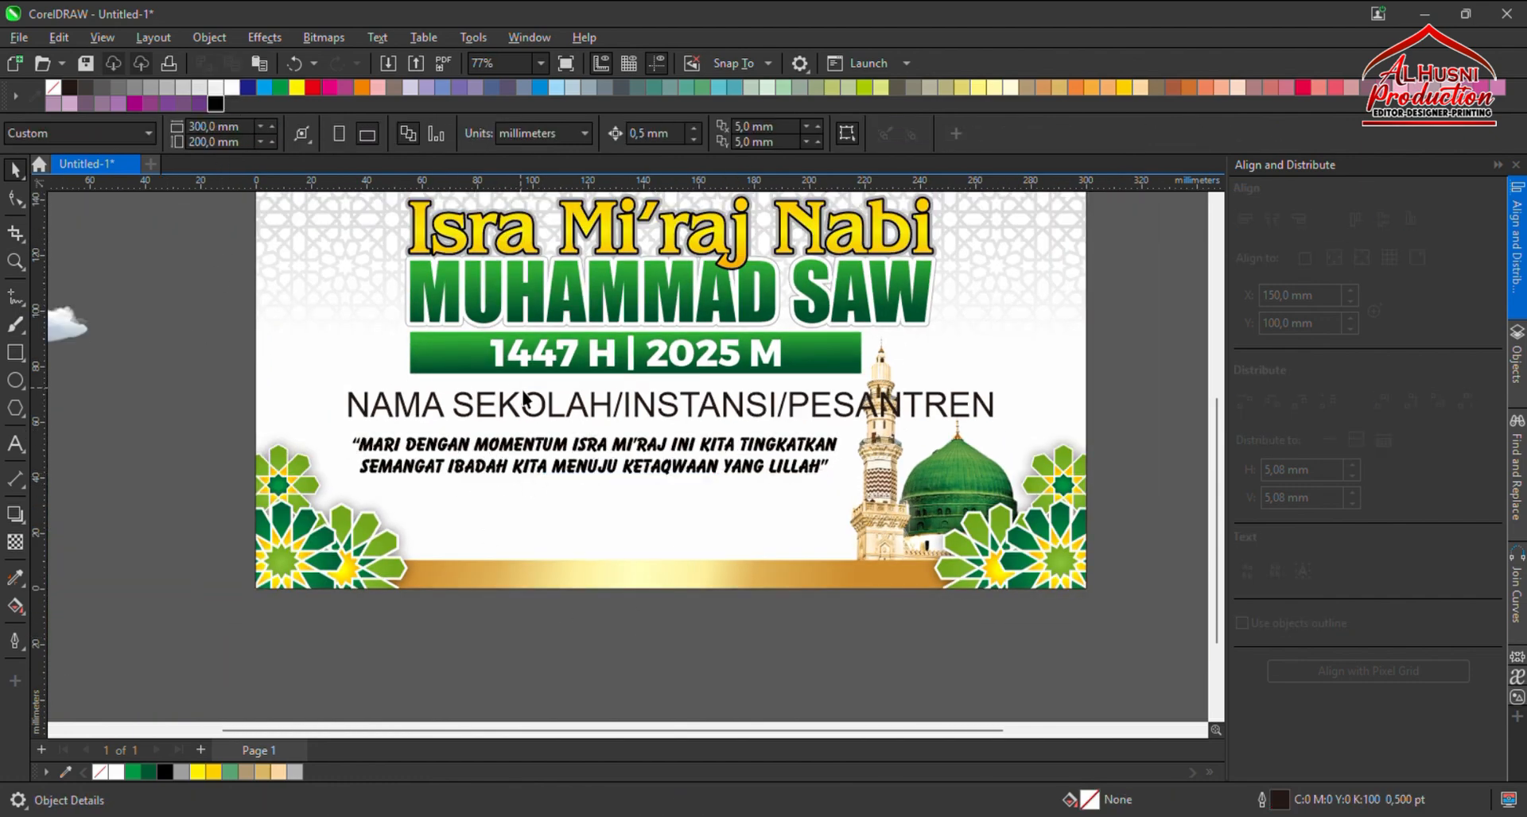
{"action": "scroll", "coordinate": [686, 414], "scroll_direction": "down", "scroll_amount": 1}
Shift the institution name line away from the minaret, shrink it to about 26.8 pt above the slogan and deselect it.
{"action": "left_click", "coordinate": [718, 398]}
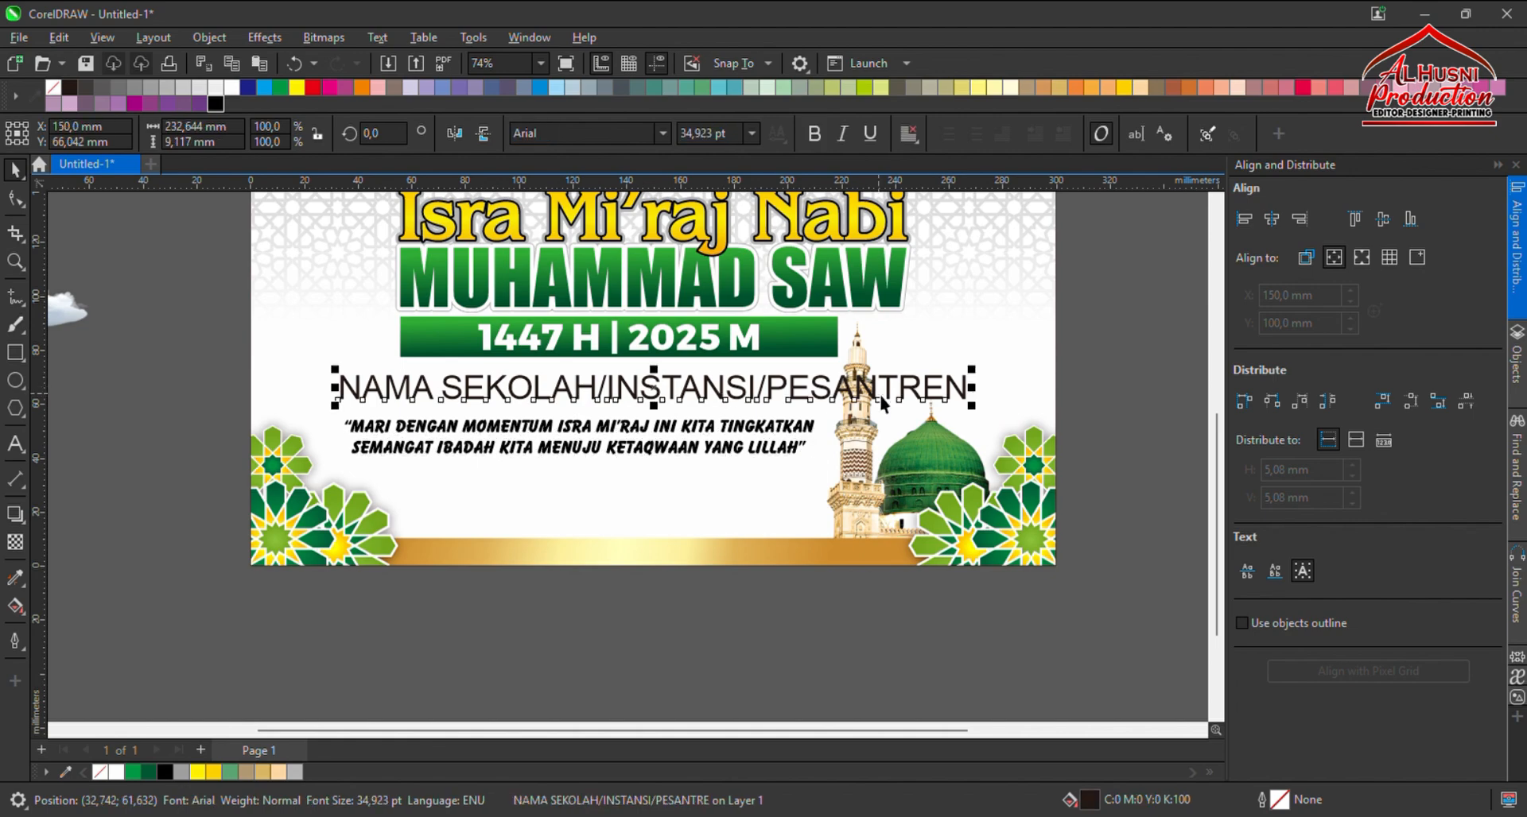
{"action": "left_click_drag", "start_coordinate": [911, 395], "coordinate": [770, 396]}
{"action": "scroll", "coordinate": [689, 389], "scroll_direction": "down", "scroll_amount": 1}
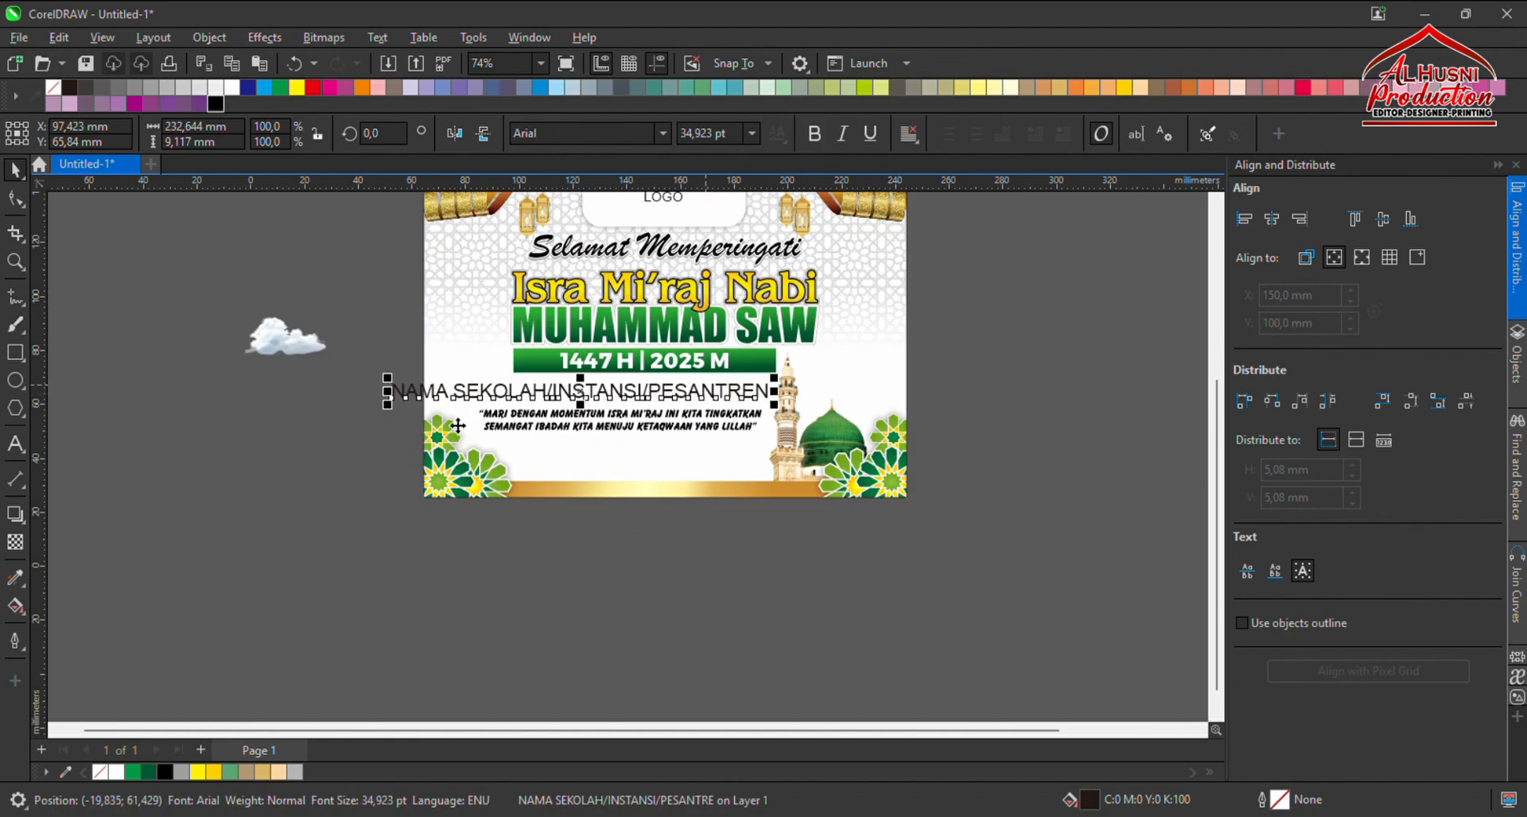
{"action": "scroll", "coordinate": [426, 412], "scroll_direction": "up", "scroll_amount": 1}
{"action": "left_click_drag", "start_coordinate": [376, 410], "coordinate": [511, 402]}
{"action": "scroll", "coordinate": [605, 380], "scroll_direction": "down", "scroll_amount": 3}
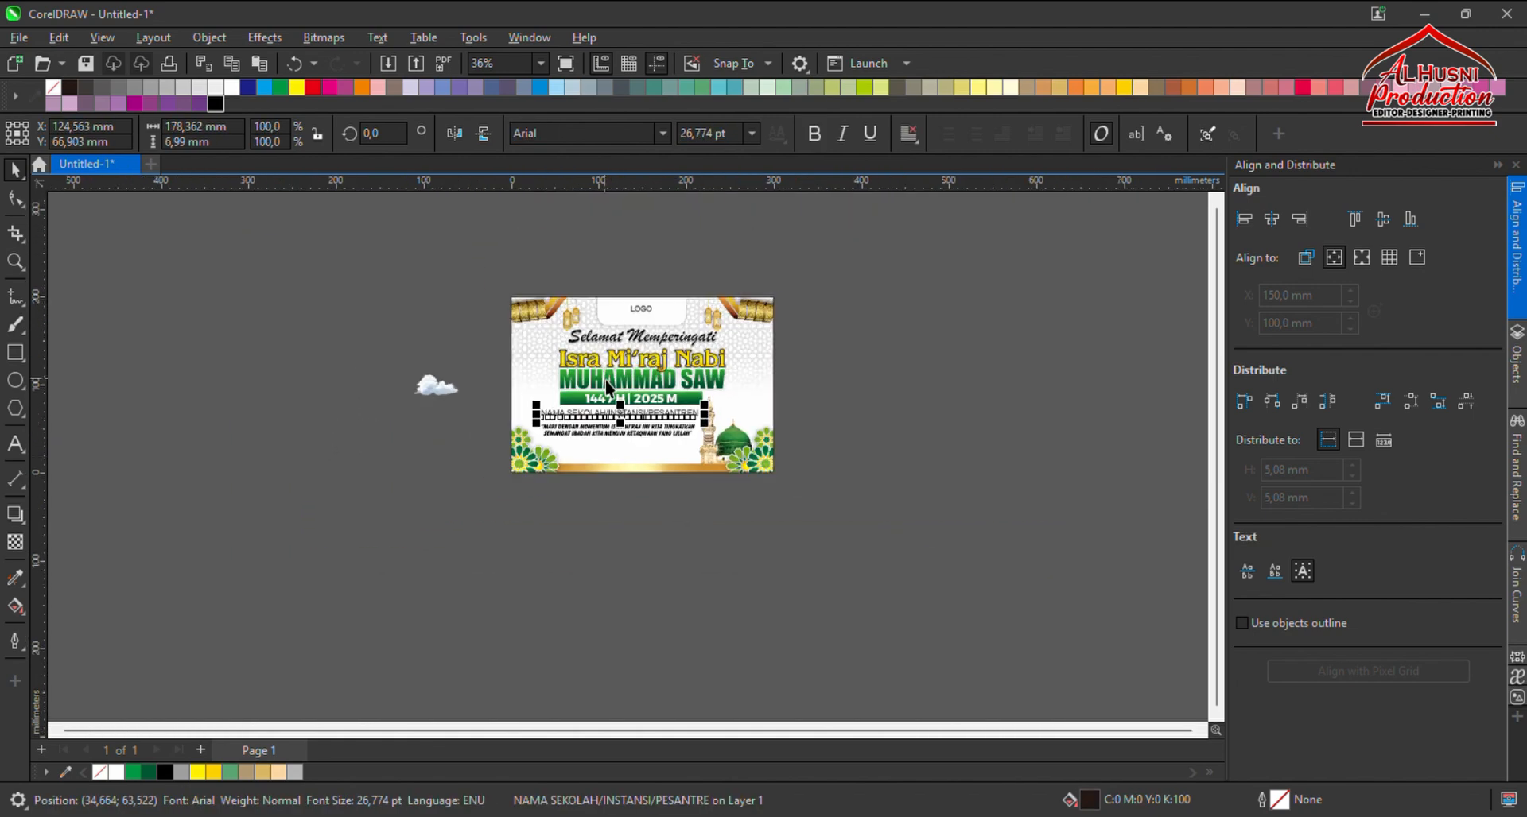
{"action": "scroll", "coordinate": [603, 414], "scroll_direction": "up", "scroll_amount": 2}
{"action": "scroll", "coordinate": [603, 413], "scroll_direction": "down", "scroll_amount": 3}
{"action": "scroll", "coordinate": [891, 416], "scroll_direction": "up", "scroll_amount": 1}
{"action": "left_click", "coordinate": [914, 416]}
{"action": "scroll", "coordinate": [753, 438], "scroll_direction": "down", "scroll_amount": 2}
{"action": "scroll", "coordinate": [684, 445], "scroll_direction": "up", "scroll_amount": 3}
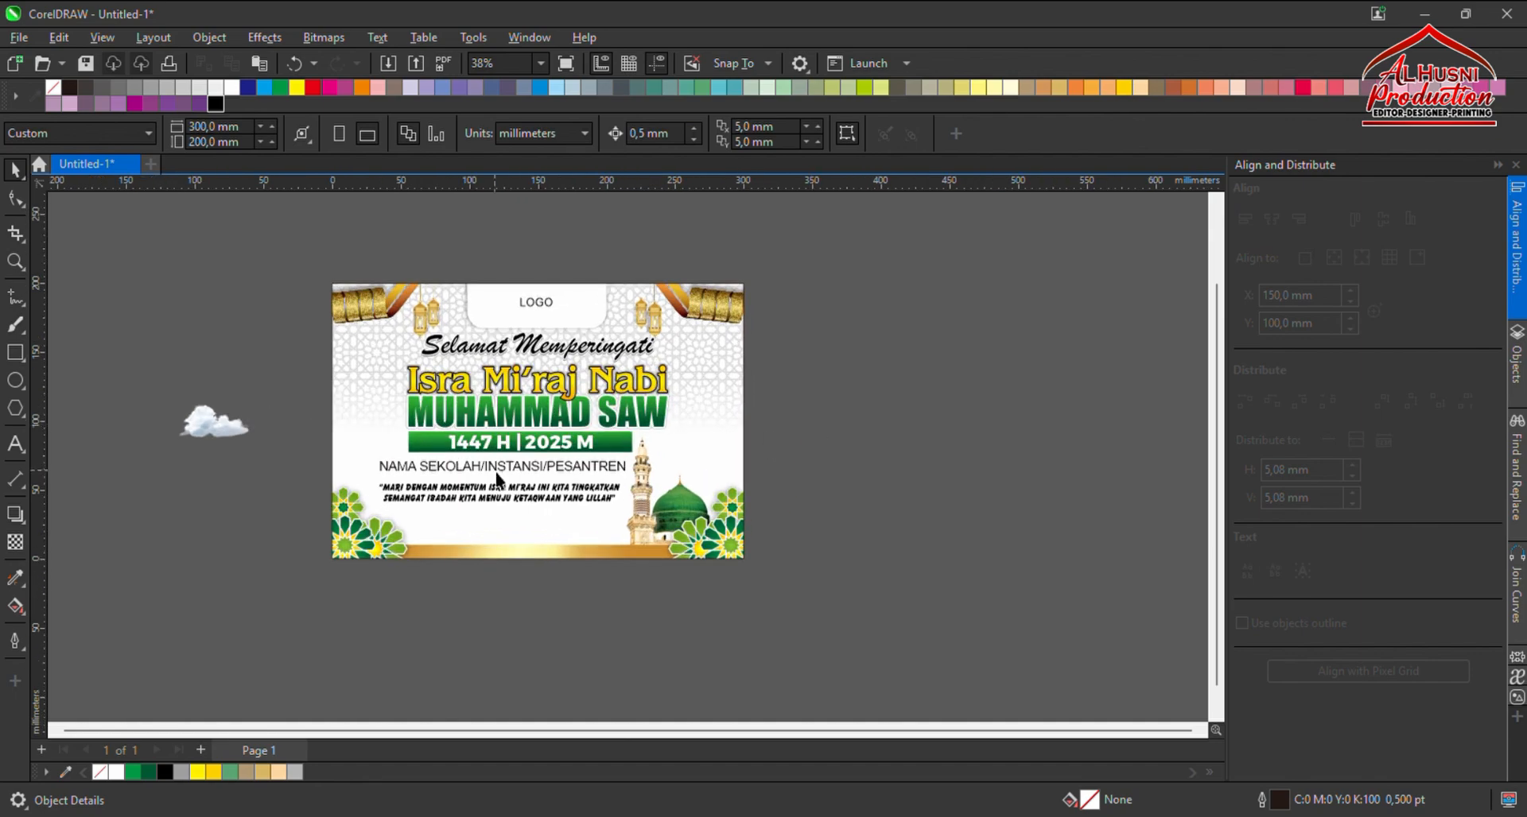
Place a faint cloud about 50.9 × 23.8 mm right of "Selamat Memperingati" and another cloud left of "Isra Mi’raj Nabi".
{"action": "left_click", "coordinate": [206, 423]}
{"action": "left_click_drag", "start_coordinate": [206, 423], "coordinate": [796, 390]}
{"action": "scroll", "coordinate": [661, 436], "scroll_direction": "up", "scroll_amount": 2}
{"action": "scroll", "coordinate": [723, 450], "scroll_direction": "down", "scroll_amount": 2}
{"action": "scroll", "coordinate": [556, 566], "scroll_direction": "down", "scroll_amount": 1}
{"action": "scroll", "coordinate": [325, 382], "scroll_direction": "up", "scroll_amount": 4}
{"action": "scroll", "coordinate": [327, 417], "scroll_direction": "down", "scroll_amount": 4}
{"action": "scroll", "coordinate": [798, 381], "scroll_direction": "up", "scroll_amount": 4}
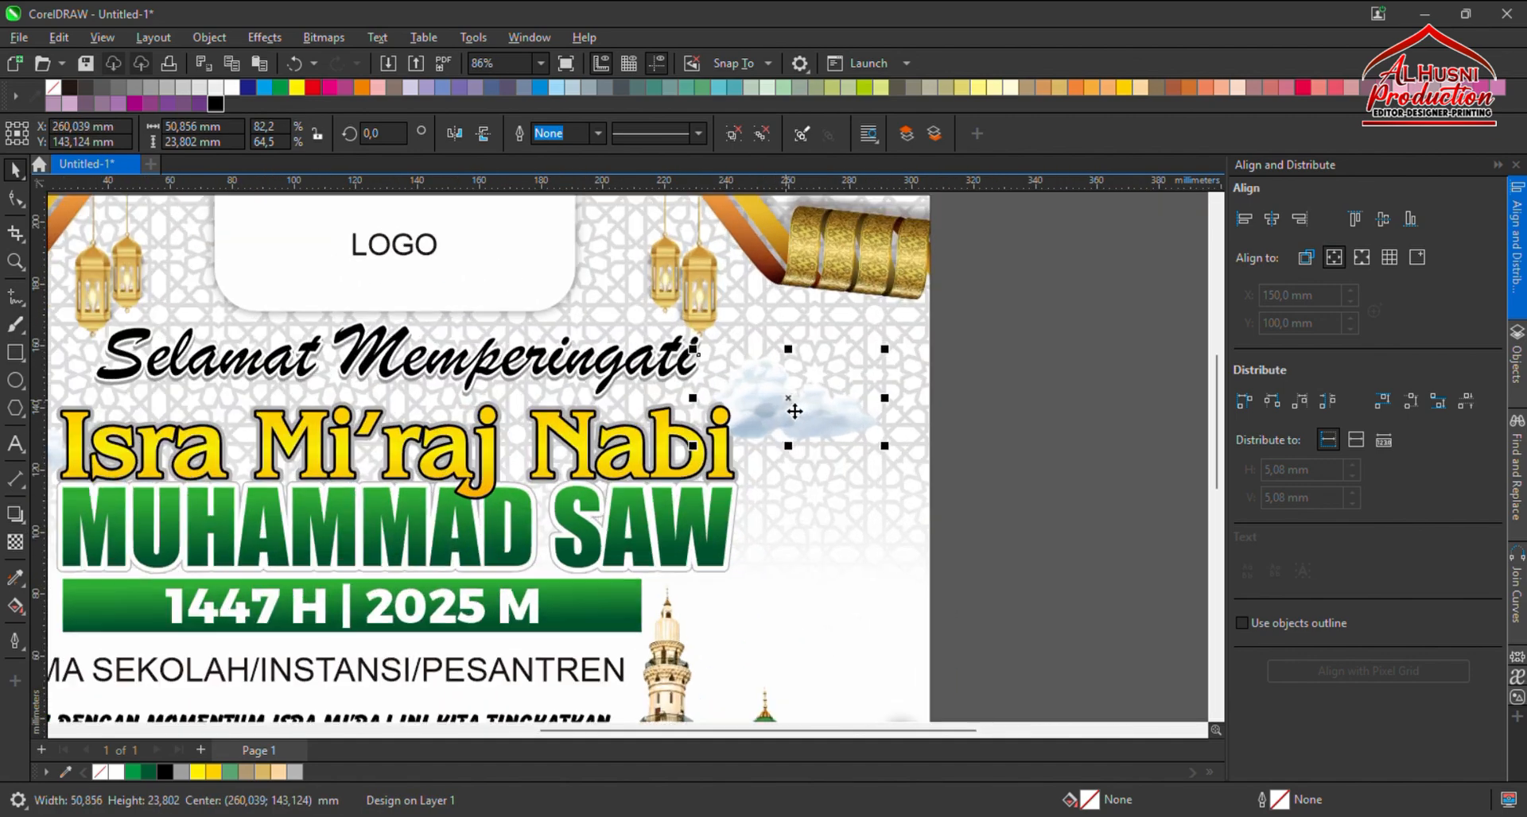
{"action": "scroll", "coordinate": [799, 382], "scroll_direction": "down", "scroll_amount": 4}
{"action": "left_click", "coordinate": [975, 415]}
{"action": "scroll", "coordinate": [617, 473], "scroll_direction": "down", "scroll_amount": 1}
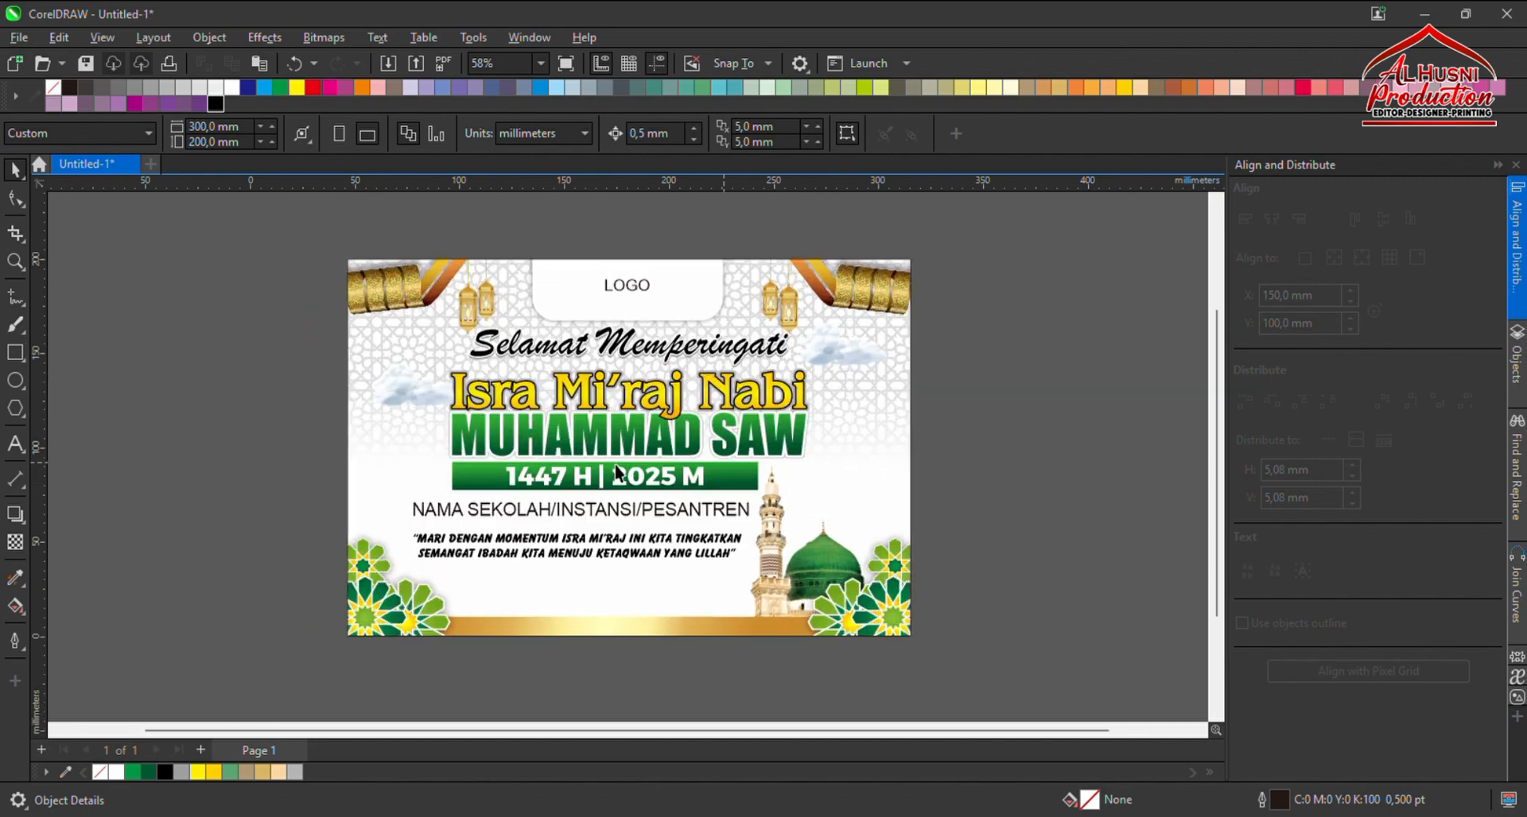
Examine the banner's overall composition, including the clouds, text lines and mosque, and check all objects by selecting them together.
{"action": "scroll", "coordinate": [811, 483], "scroll_direction": "down", "scroll_amount": 1}
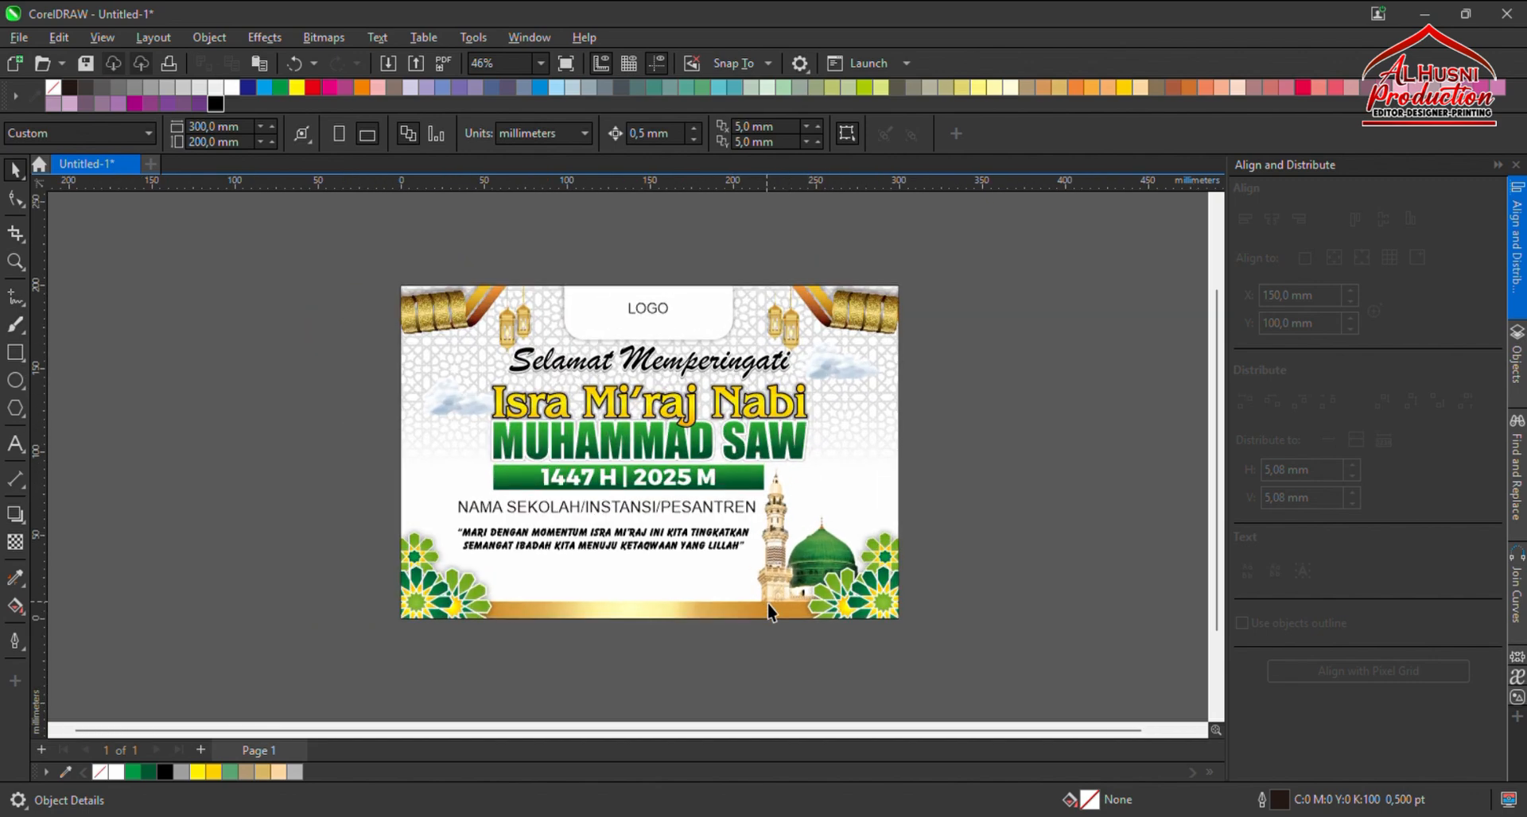
{"action": "scroll", "coordinate": [770, 592], "scroll_direction": "up", "scroll_amount": 1}
{"action": "scroll", "coordinate": [531, 569], "scroll_direction": "down", "scroll_amount": 2}
{"action": "scroll", "coordinate": [537, 579], "scroll_direction": "up", "scroll_amount": 2}
{"action": "scroll", "coordinate": [538, 586], "scroll_direction": "down", "scroll_amount": 1}
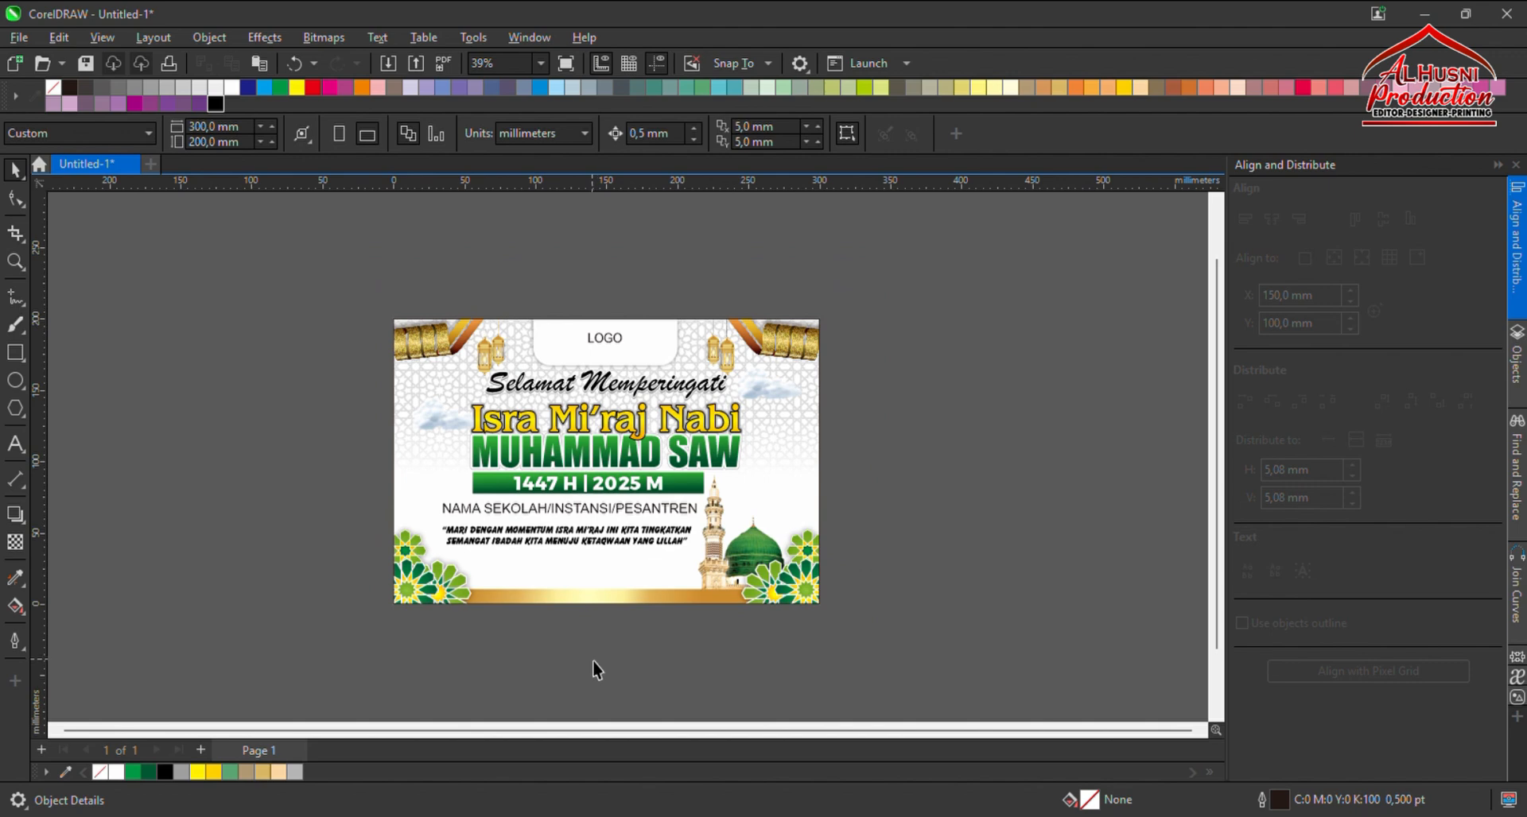
{"action": "scroll", "coordinate": [270, 445], "scroll_direction": "down", "scroll_amount": 1}
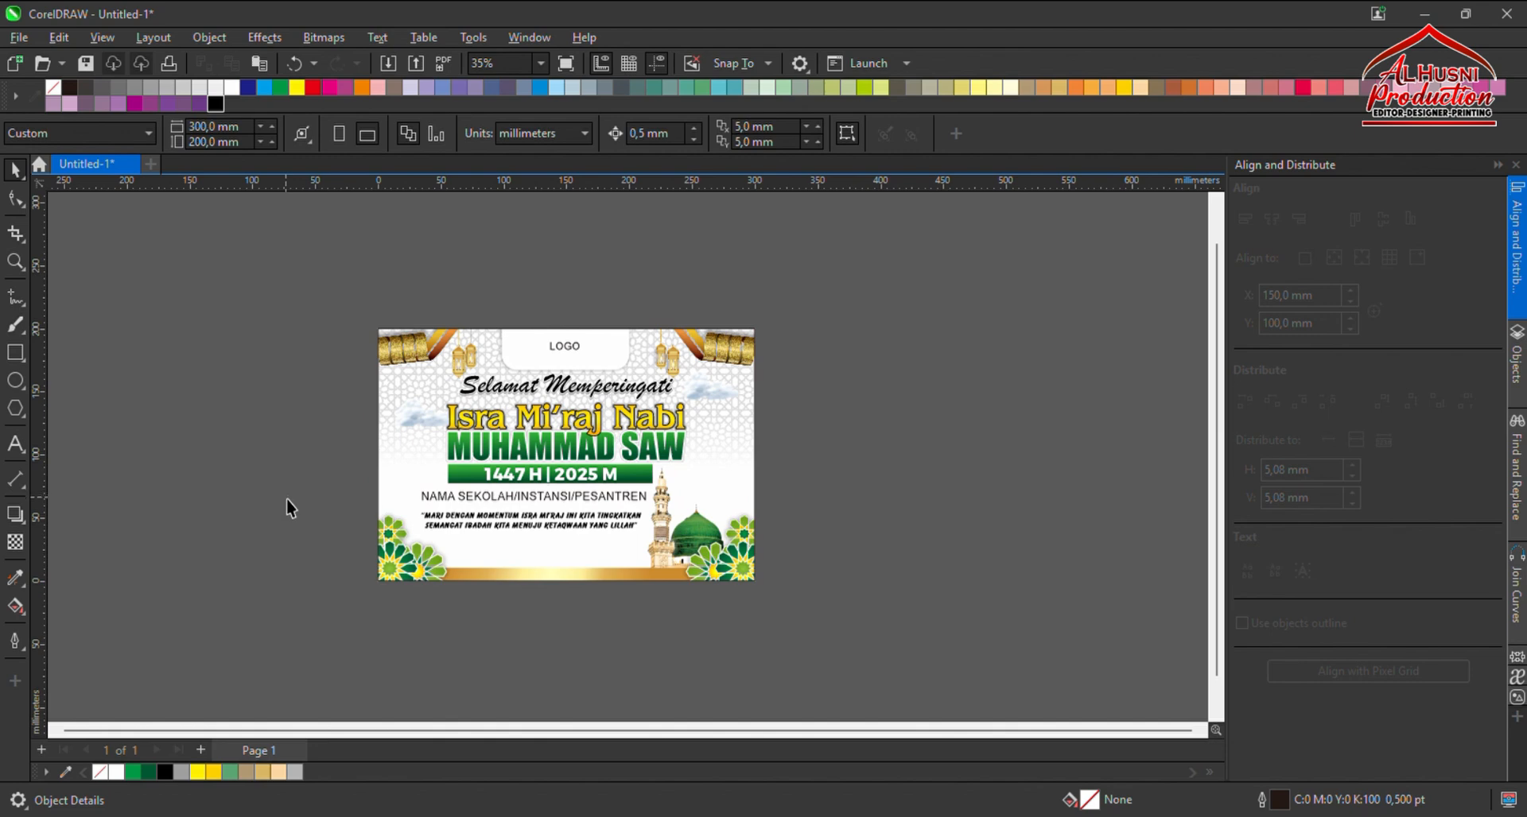
{"action": "left_click_drag", "start_coordinate": [328, 296], "coordinate": [889, 677]}
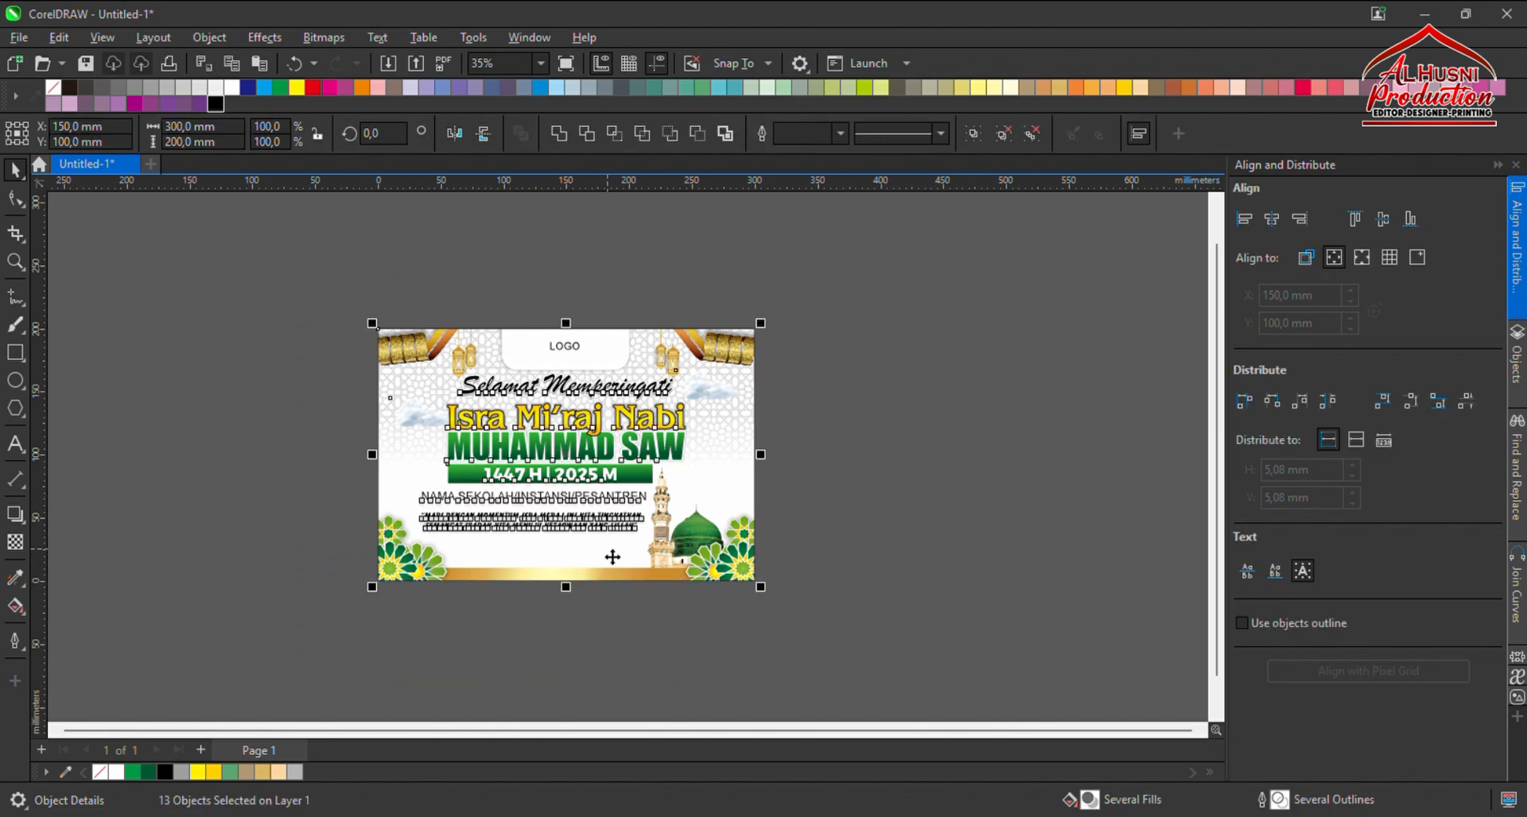
{"action": "scroll", "coordinate": [610, 554], "scroll_direction": "up", "scroll_amount": 3}
{"action": "scroll", "coordinate": [607, 552], "scroll_direction": "down", "scroll_amount": 2}
{"action": "left_click", "coordinate": [657, 632]}
{"action": "scroll", "coordinate": [657, 632], "scroll_direction": "up", "scroll_amount": 1}
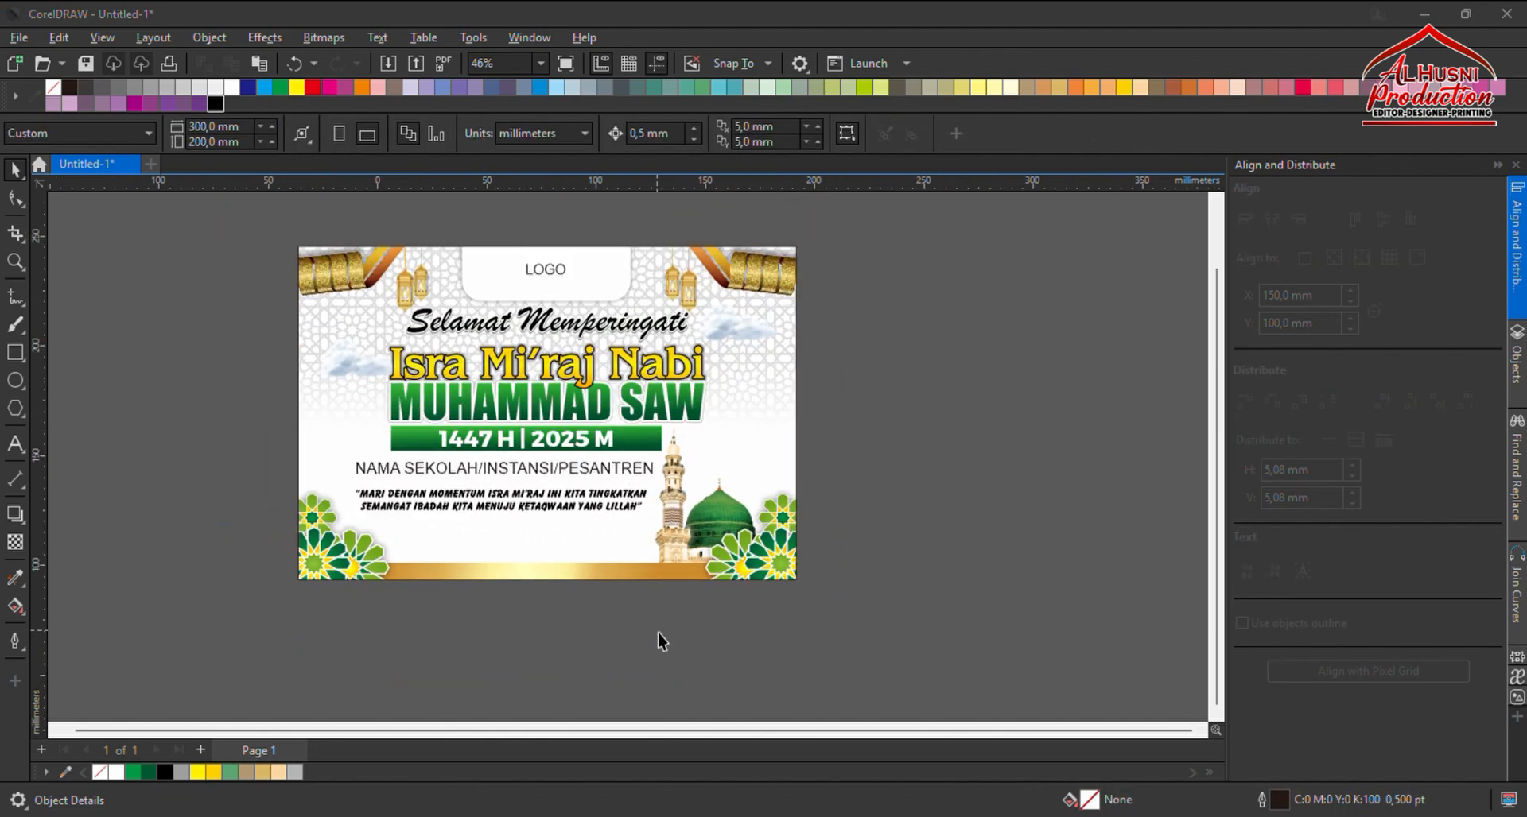
{"action": "scroll", "coordinate": [581, 500], "scroll_direction": "up", "scroll_amount": 2}
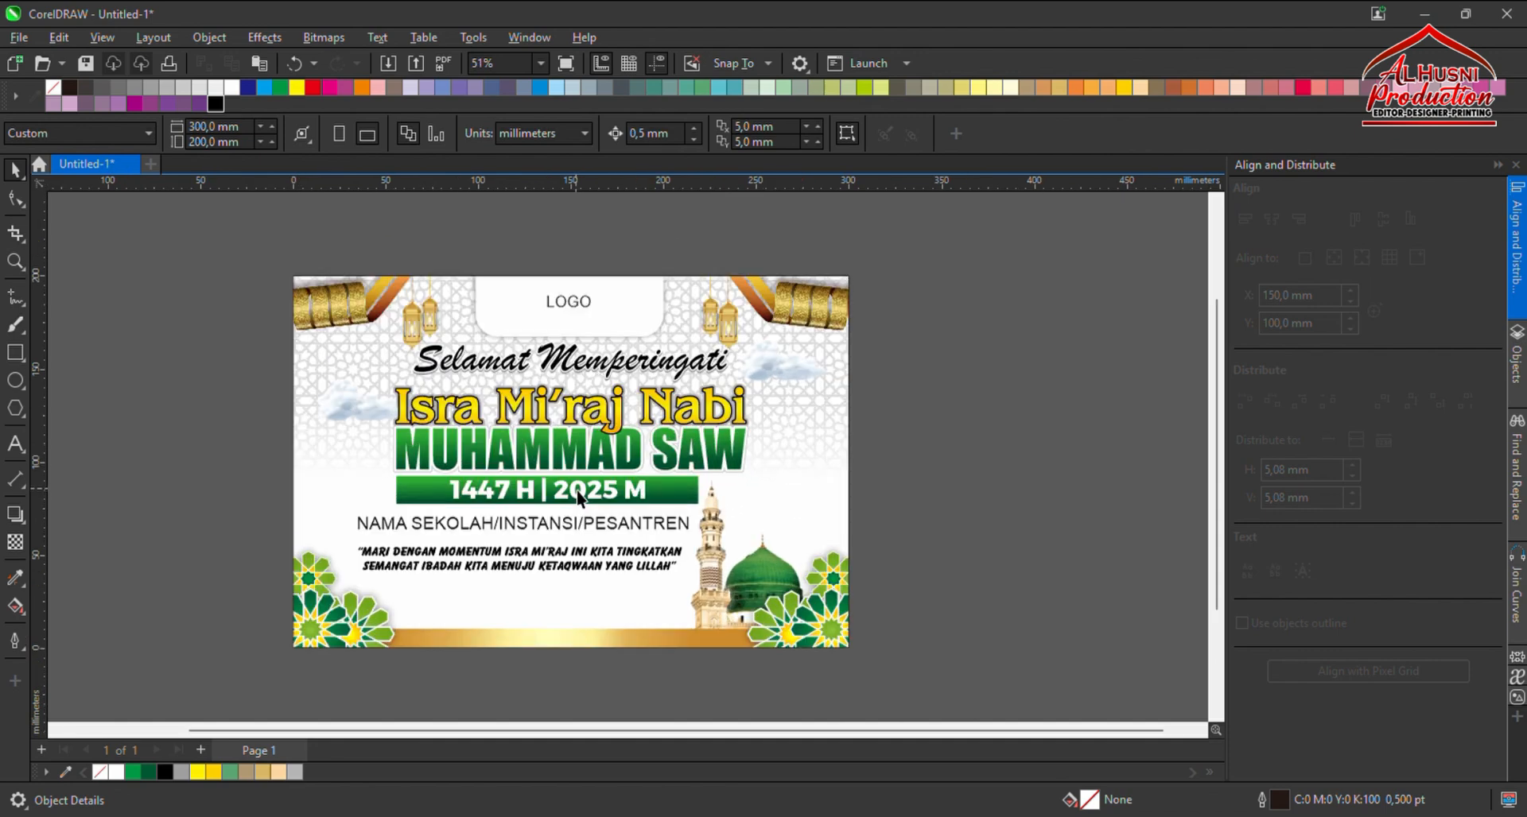
Change the year text in the green bar to "1447 H | 2026 M" and deselect it.
{"action": "scroll", "coordinate": [578, 493], "scroll_direction": "up", "scroll_amount": 1}
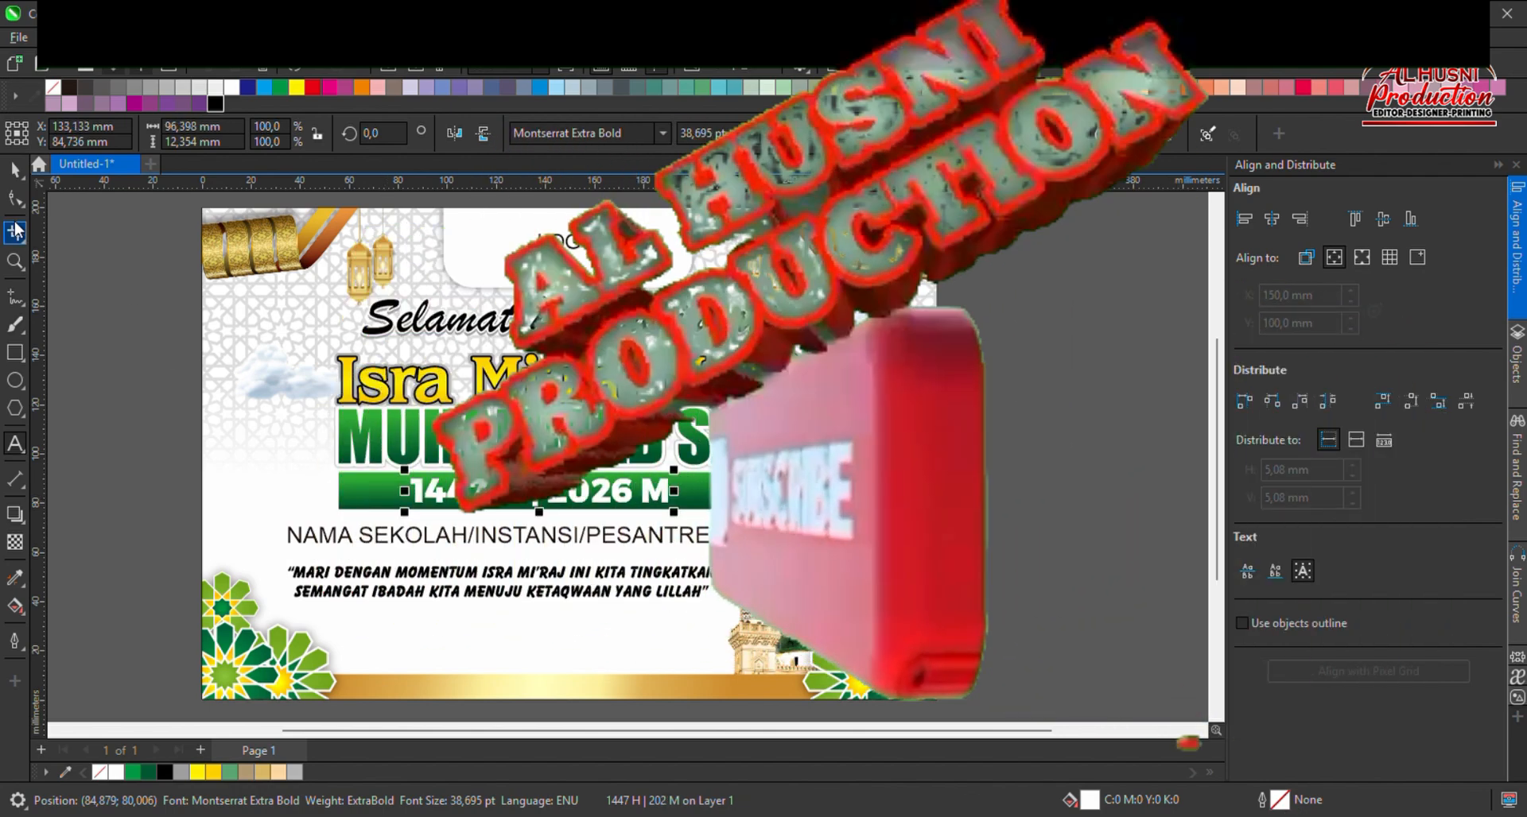
{"action": "left_click", "coordinate": [16, 170]}
{"action": "left_click", "coordinate": [153, 443]}
{"action": "scroll", "coordinate": [587, 432], "scroll_direction": "down", "scroll_amount": 1}
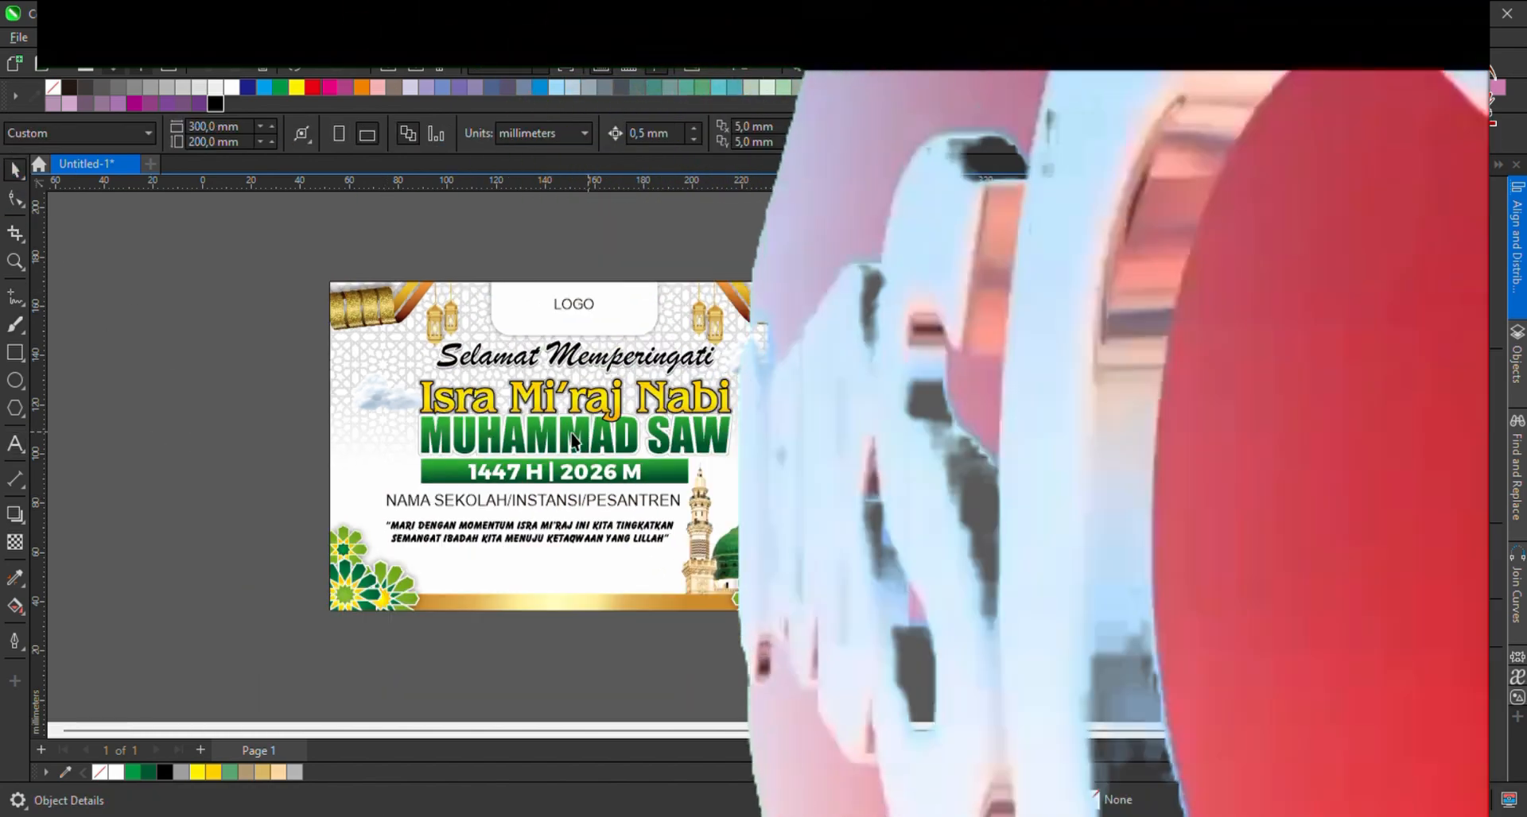
{"action": "scroll", "coordinate": [601, 489], "scroll_direction": "up", "scroll_amount": 1}
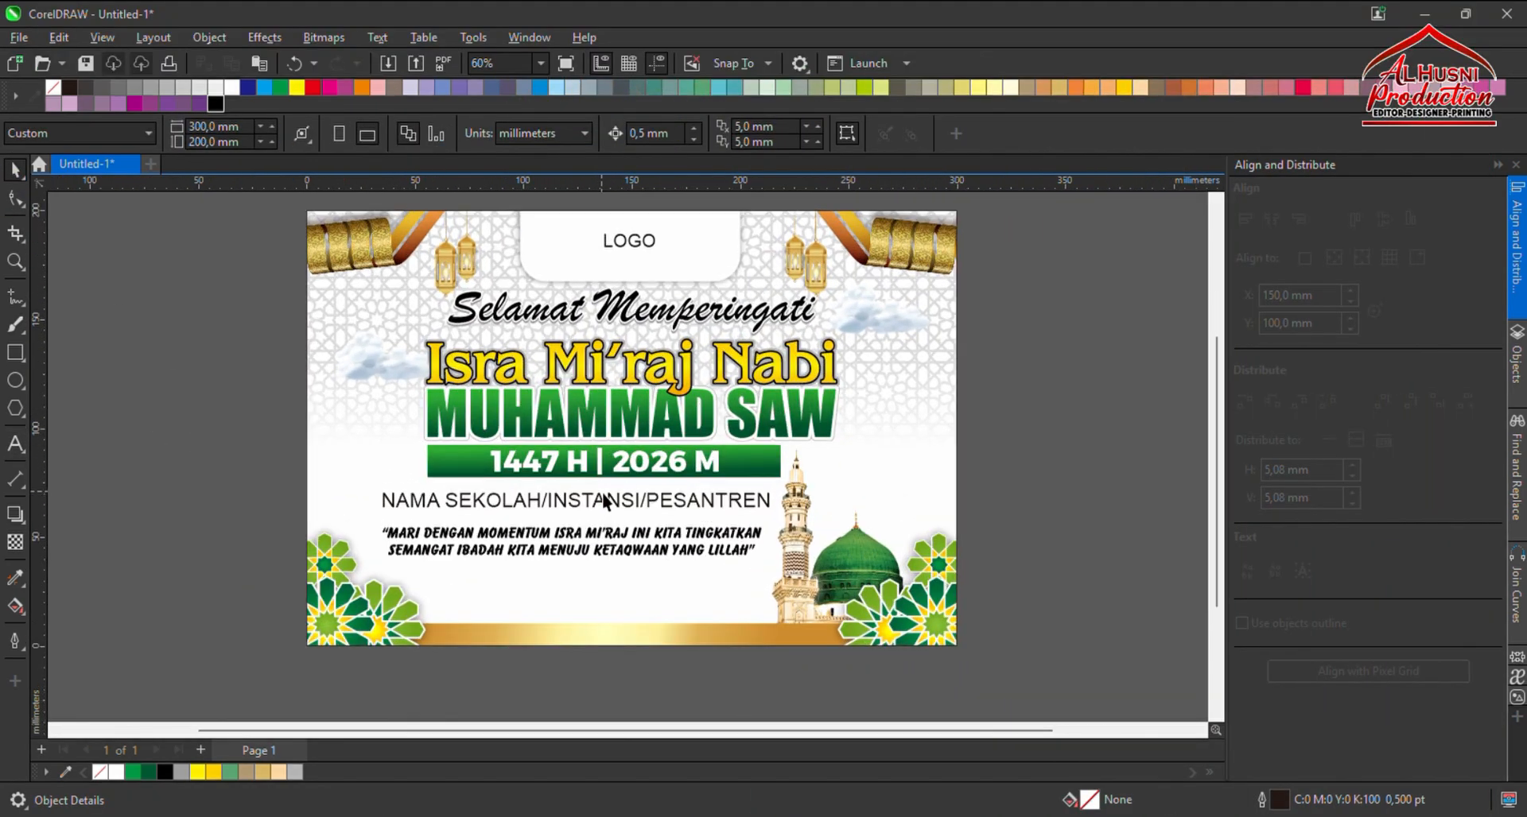
{"action": "scroll", "coordinate": [603, 494], "scroll_direction": "down", "scroll_amount": 1}
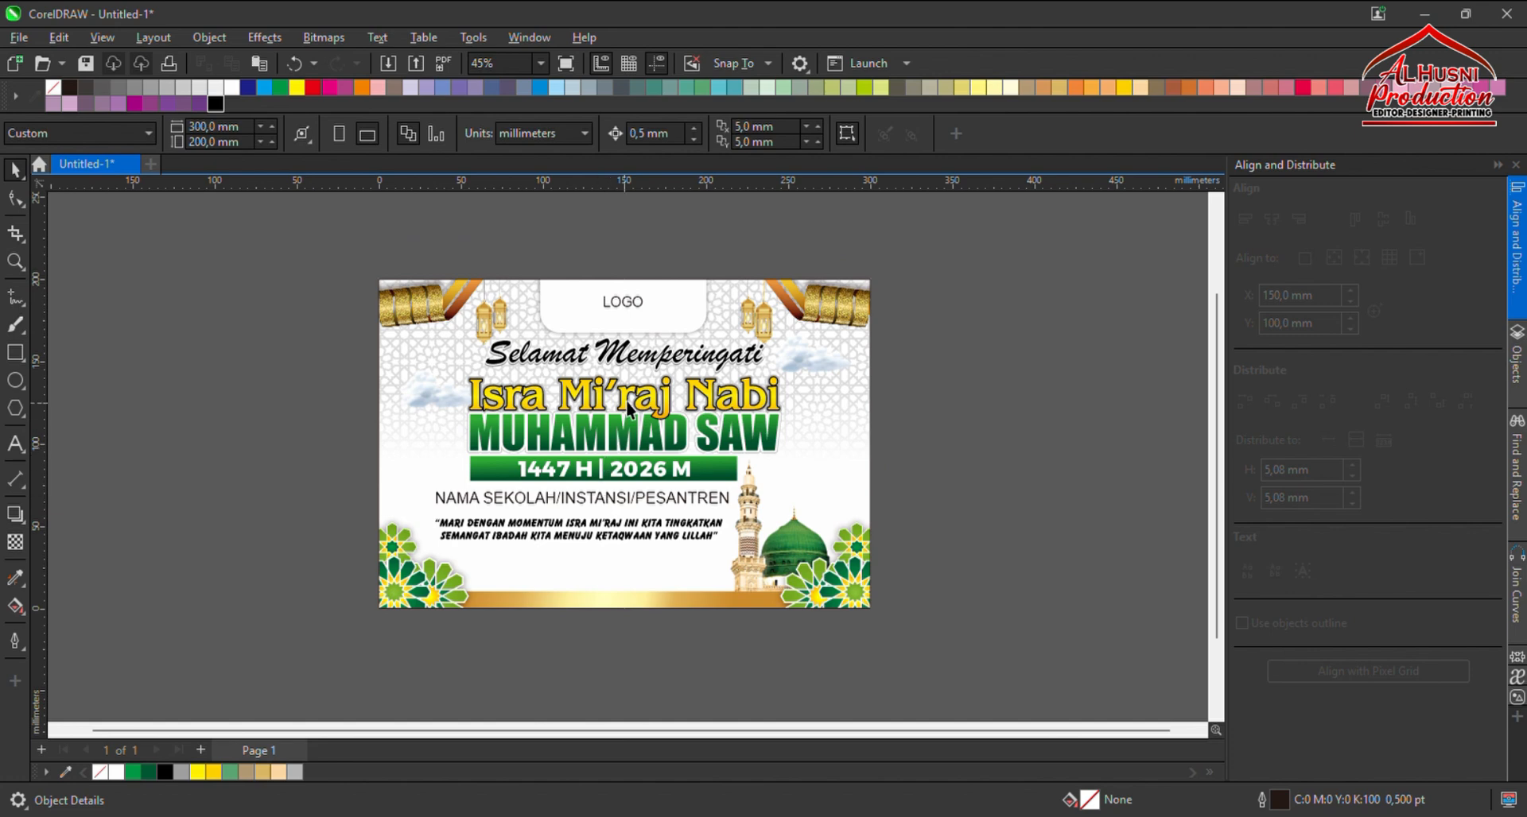
{"action": "scroll", "coordinate": [631, 378], "scroll_direction": "up", "scroll_amount": 1}
{"action": "scroll", "coordinate": [631, 377], "scroll_direction": "up", "scroll_amount": 1}
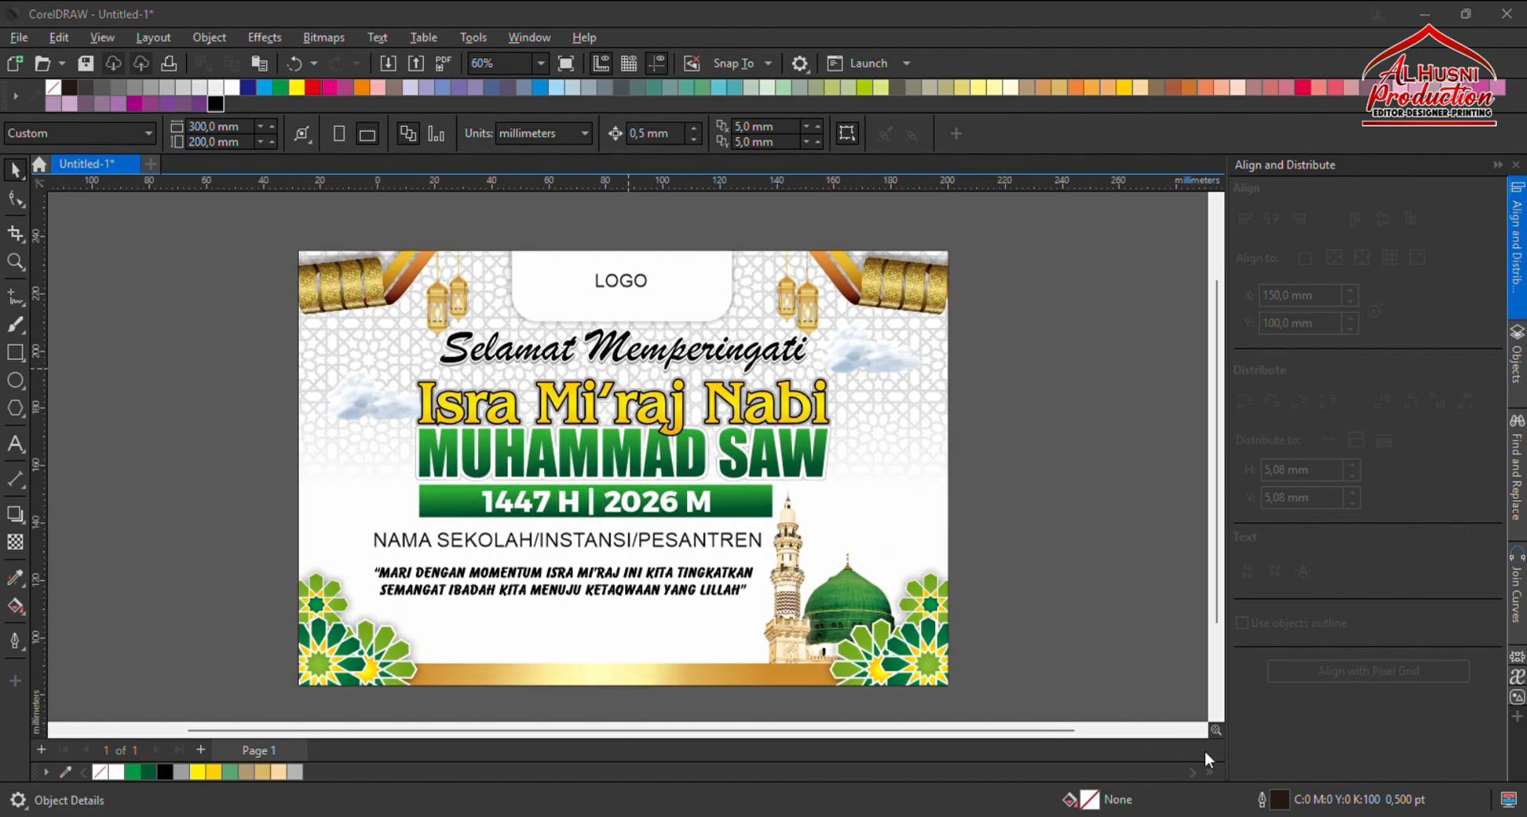
{"action": "left_click", "coordinate": [1180, 674]}
{"action": "scroll", "coordinate": [638, 474], "scroll_direction": "down", "scroll_amount": 1}
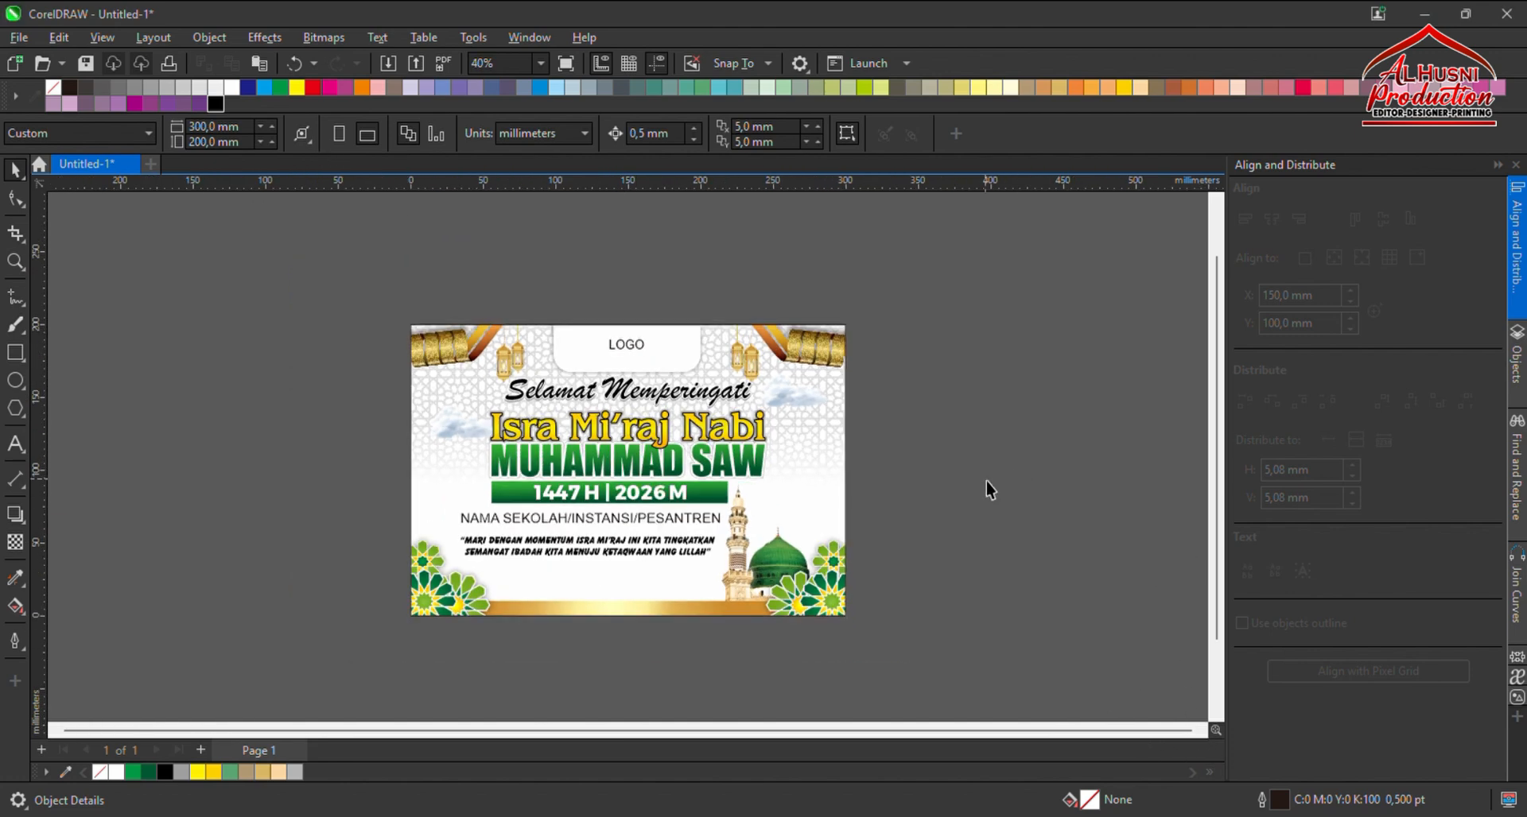